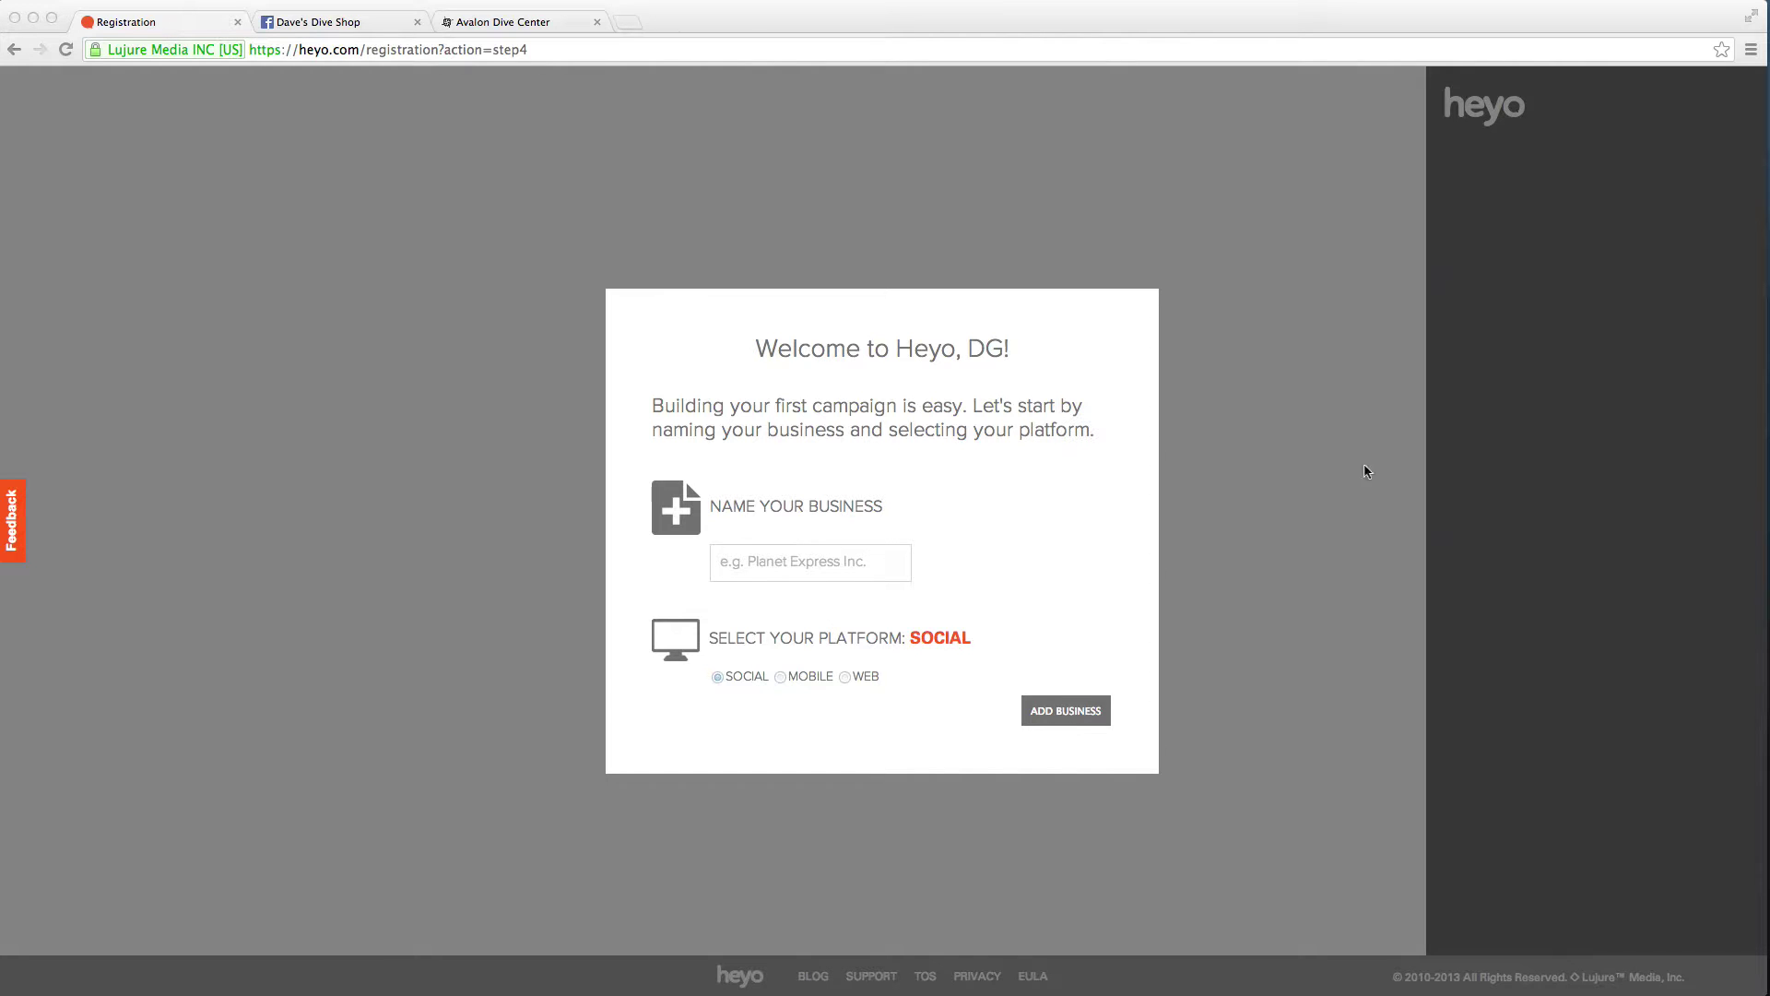
- Enter the business name Dave's Dive Shop on the Social platform and add it
click(824, 565)
text(Dave's Dive Shop)
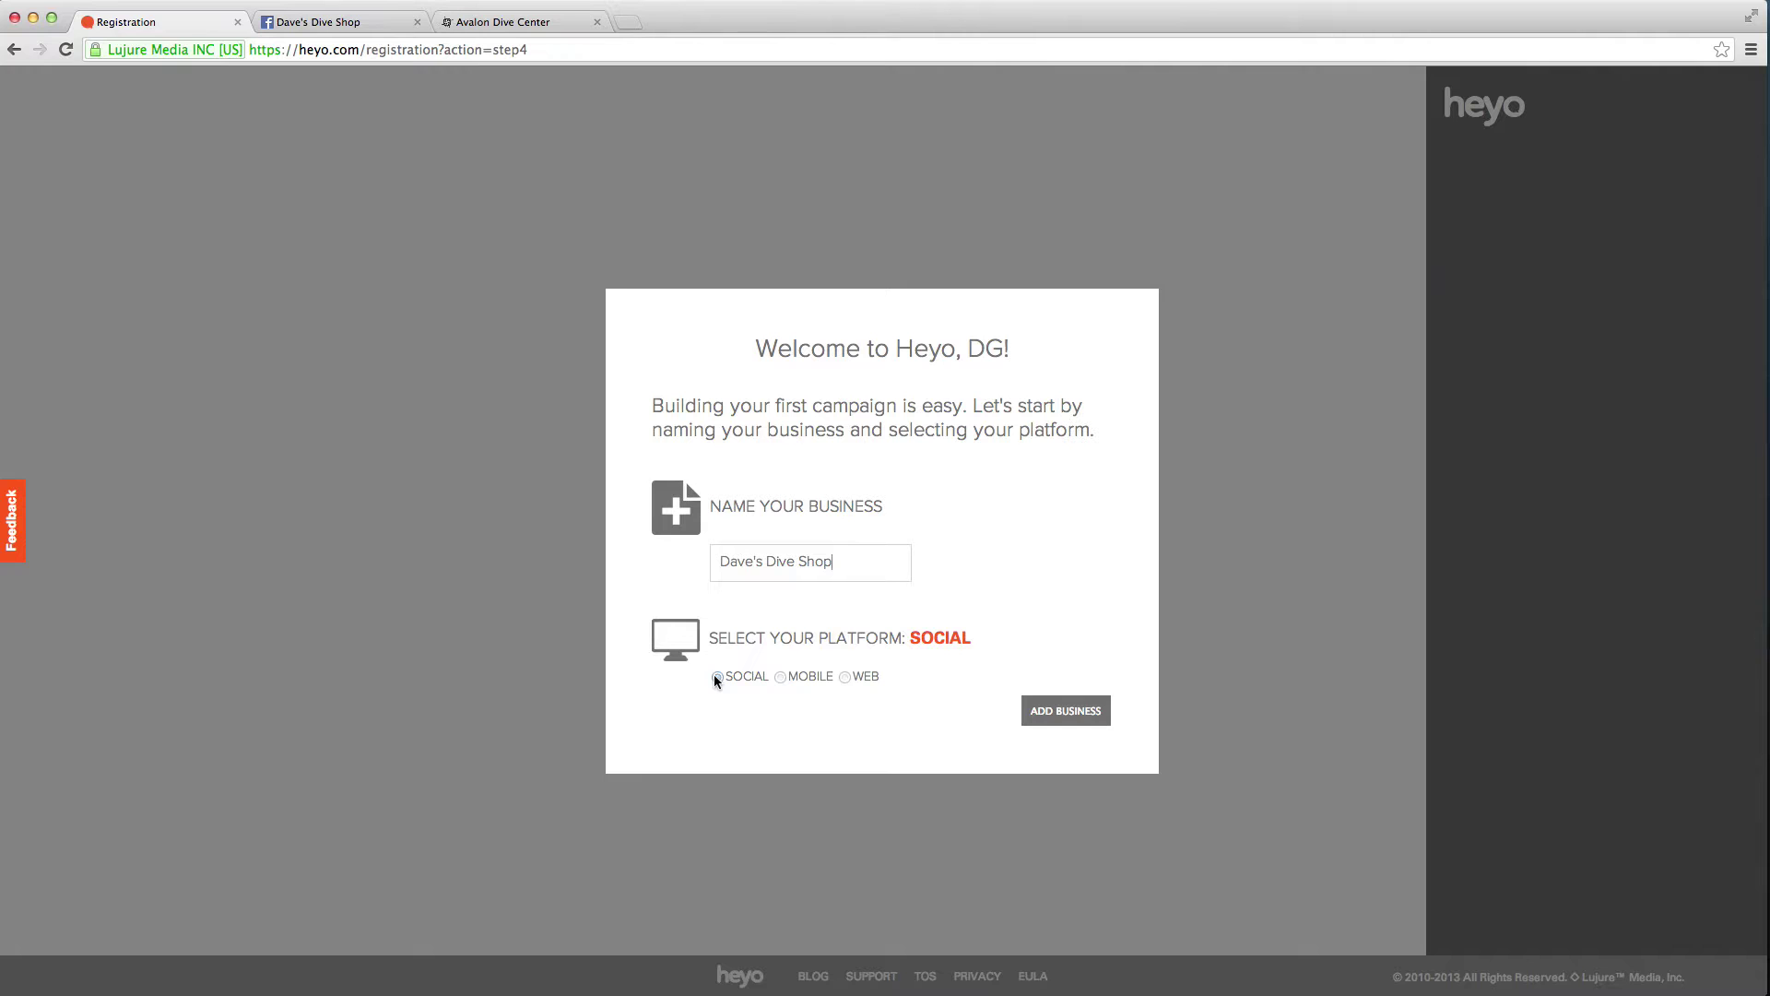
click(1052, 713)
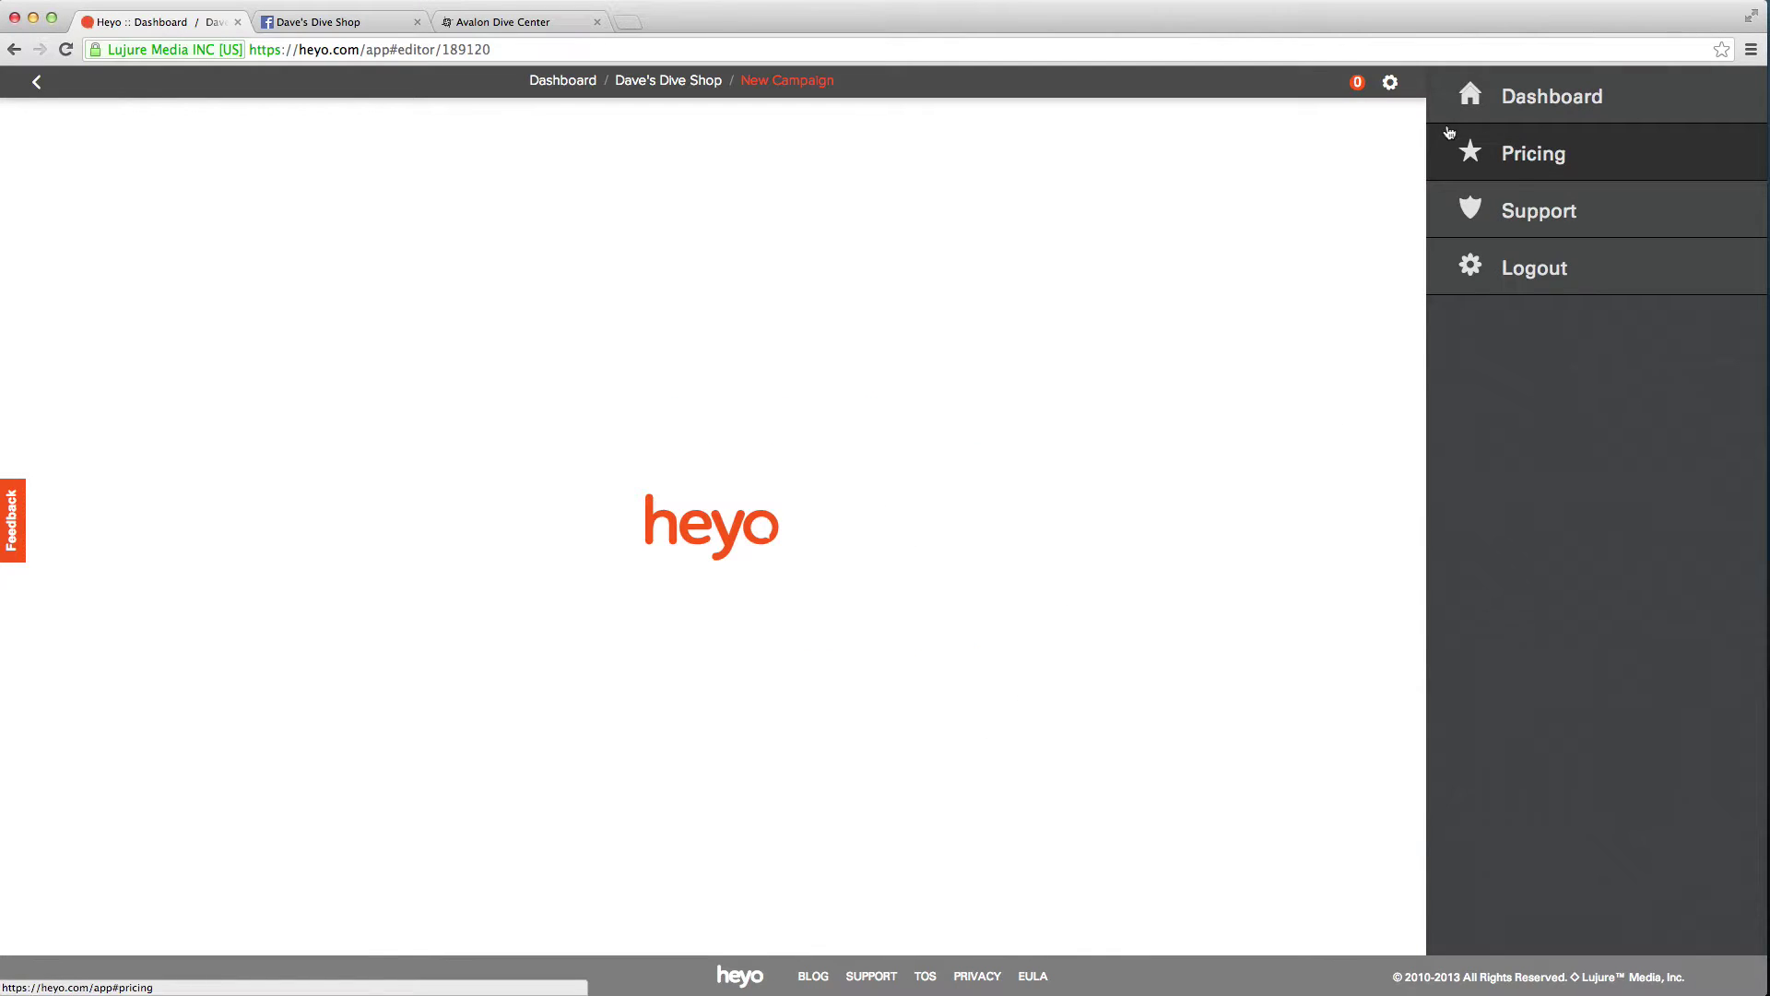
- Run the introductory tutorial from the settings menu through every tip, then start creating
click(1389, 82)
click(1395, 161)
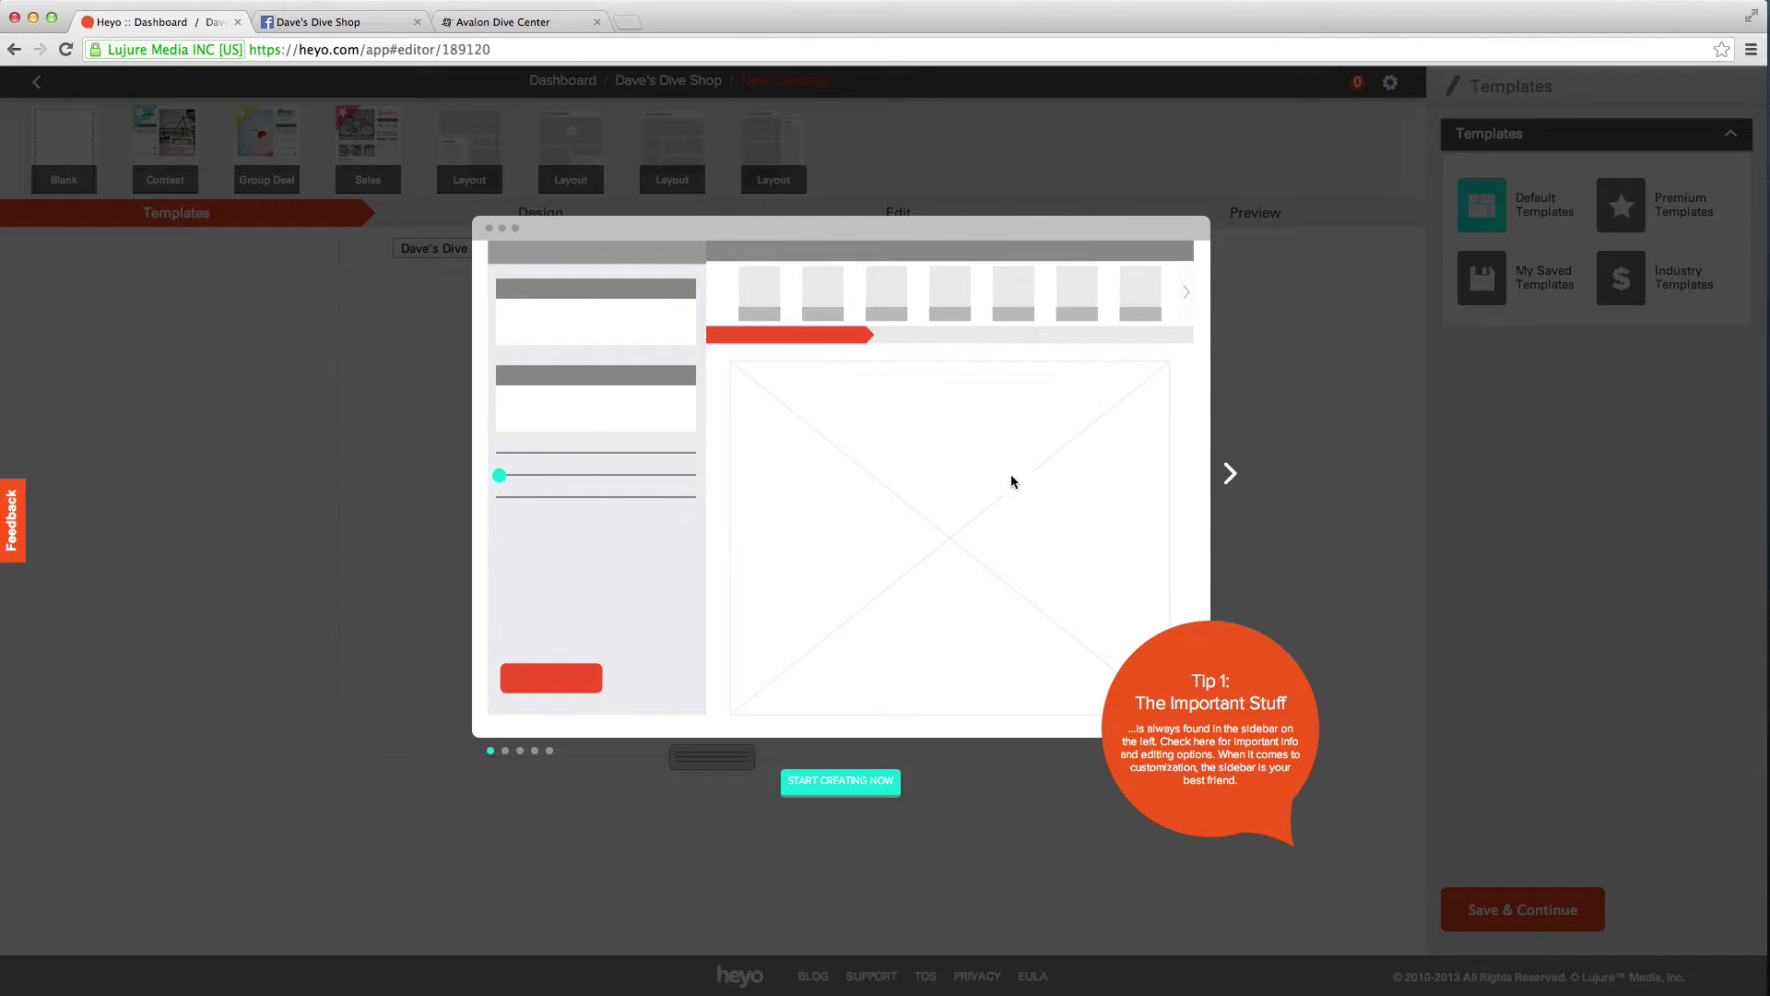
click(1230, 473)
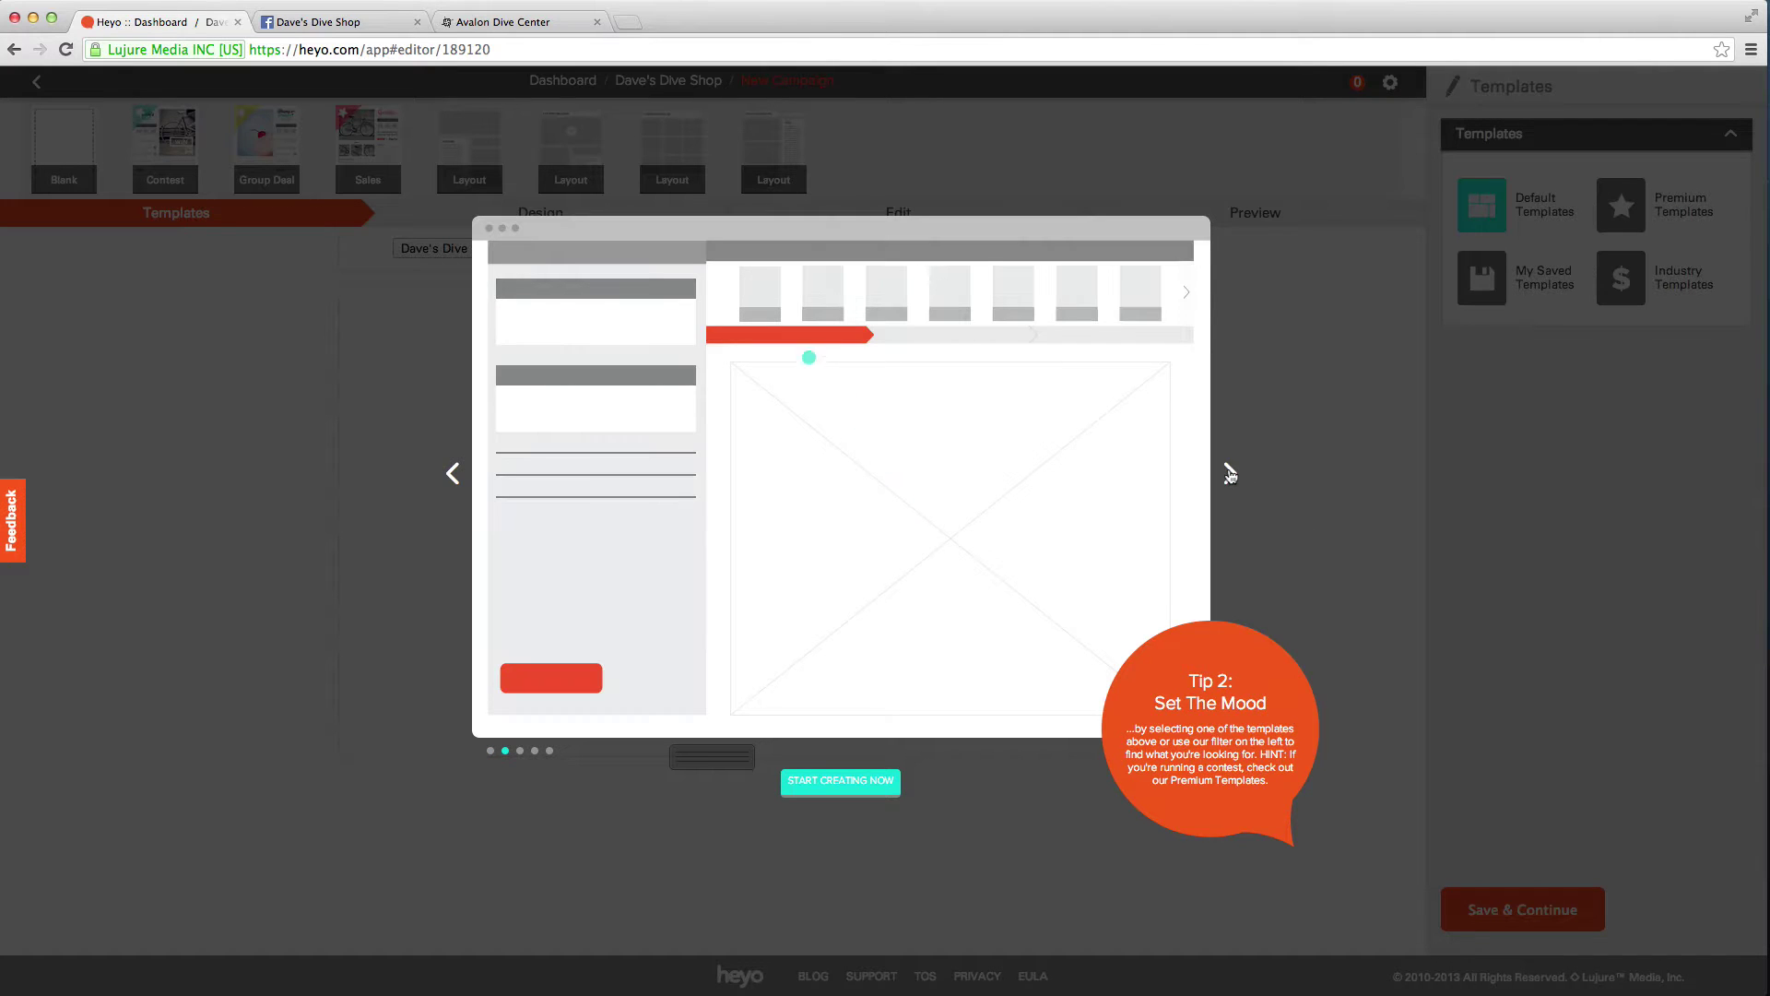
click(1230, 473)
click(1231, 475)
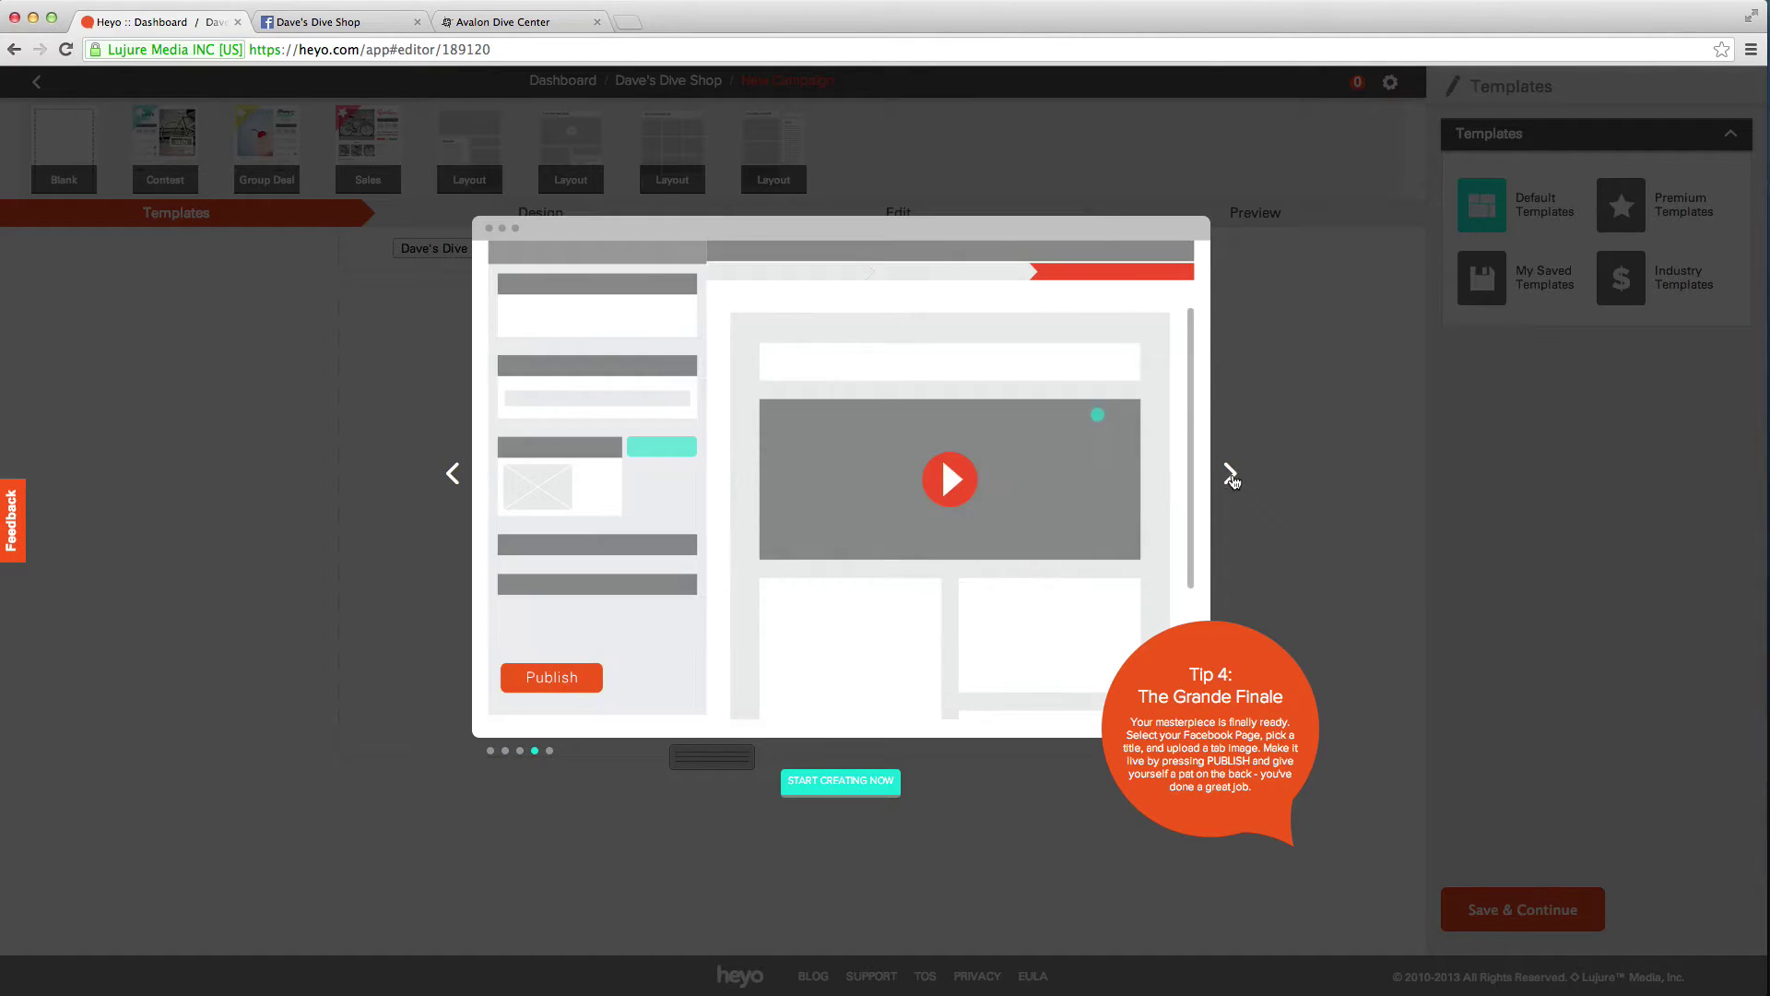
click(1230, 474)
click(843, 560)
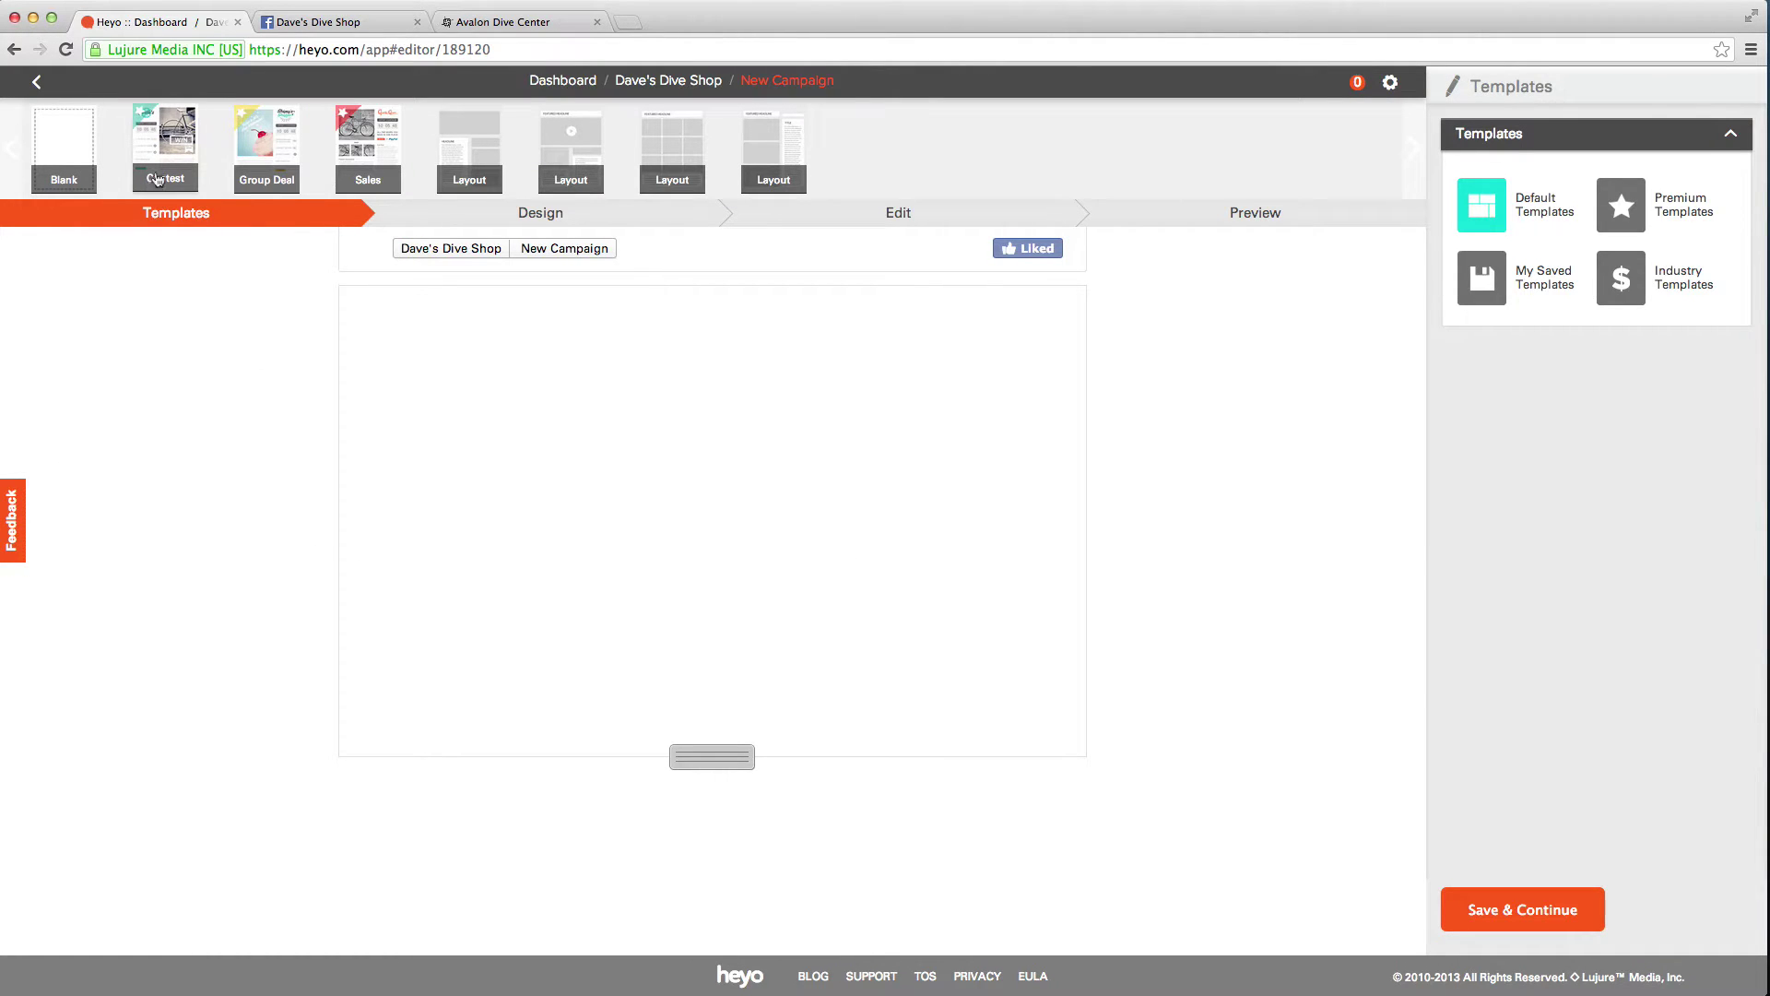
- Replay the tutorial, dismiss it, and preview the Contest template
click(1391, 85)
click(1380, 159)
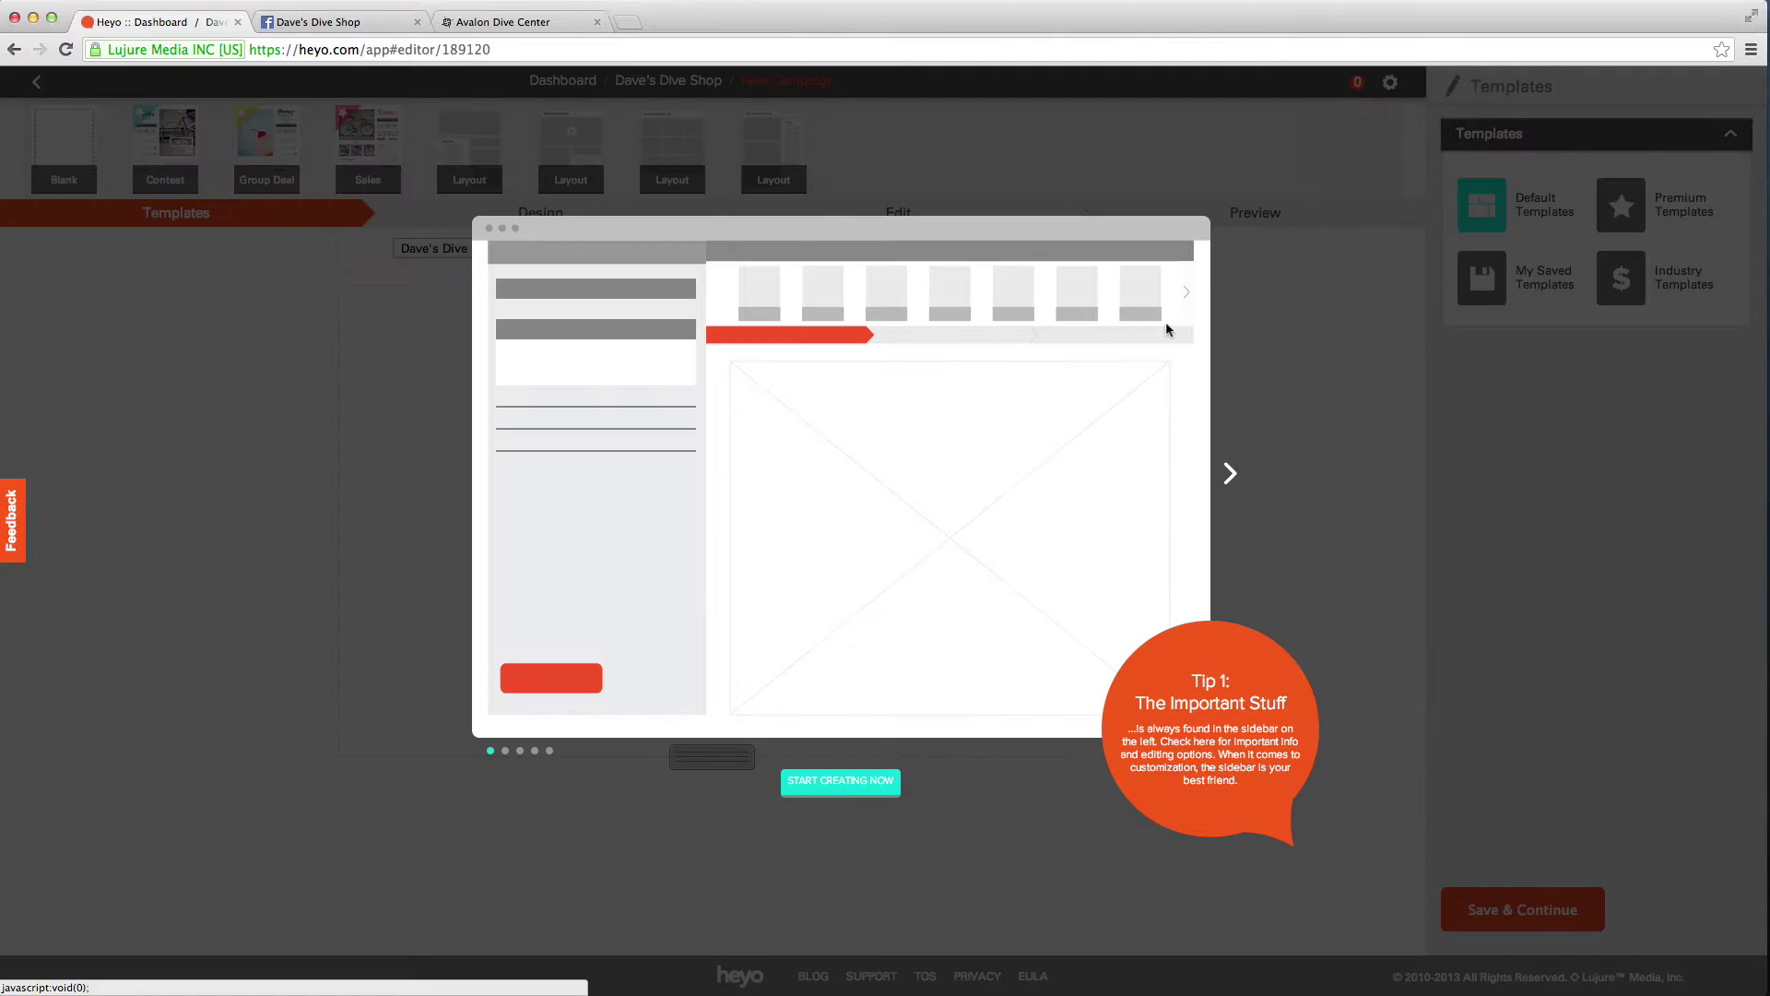
click(844, 782)
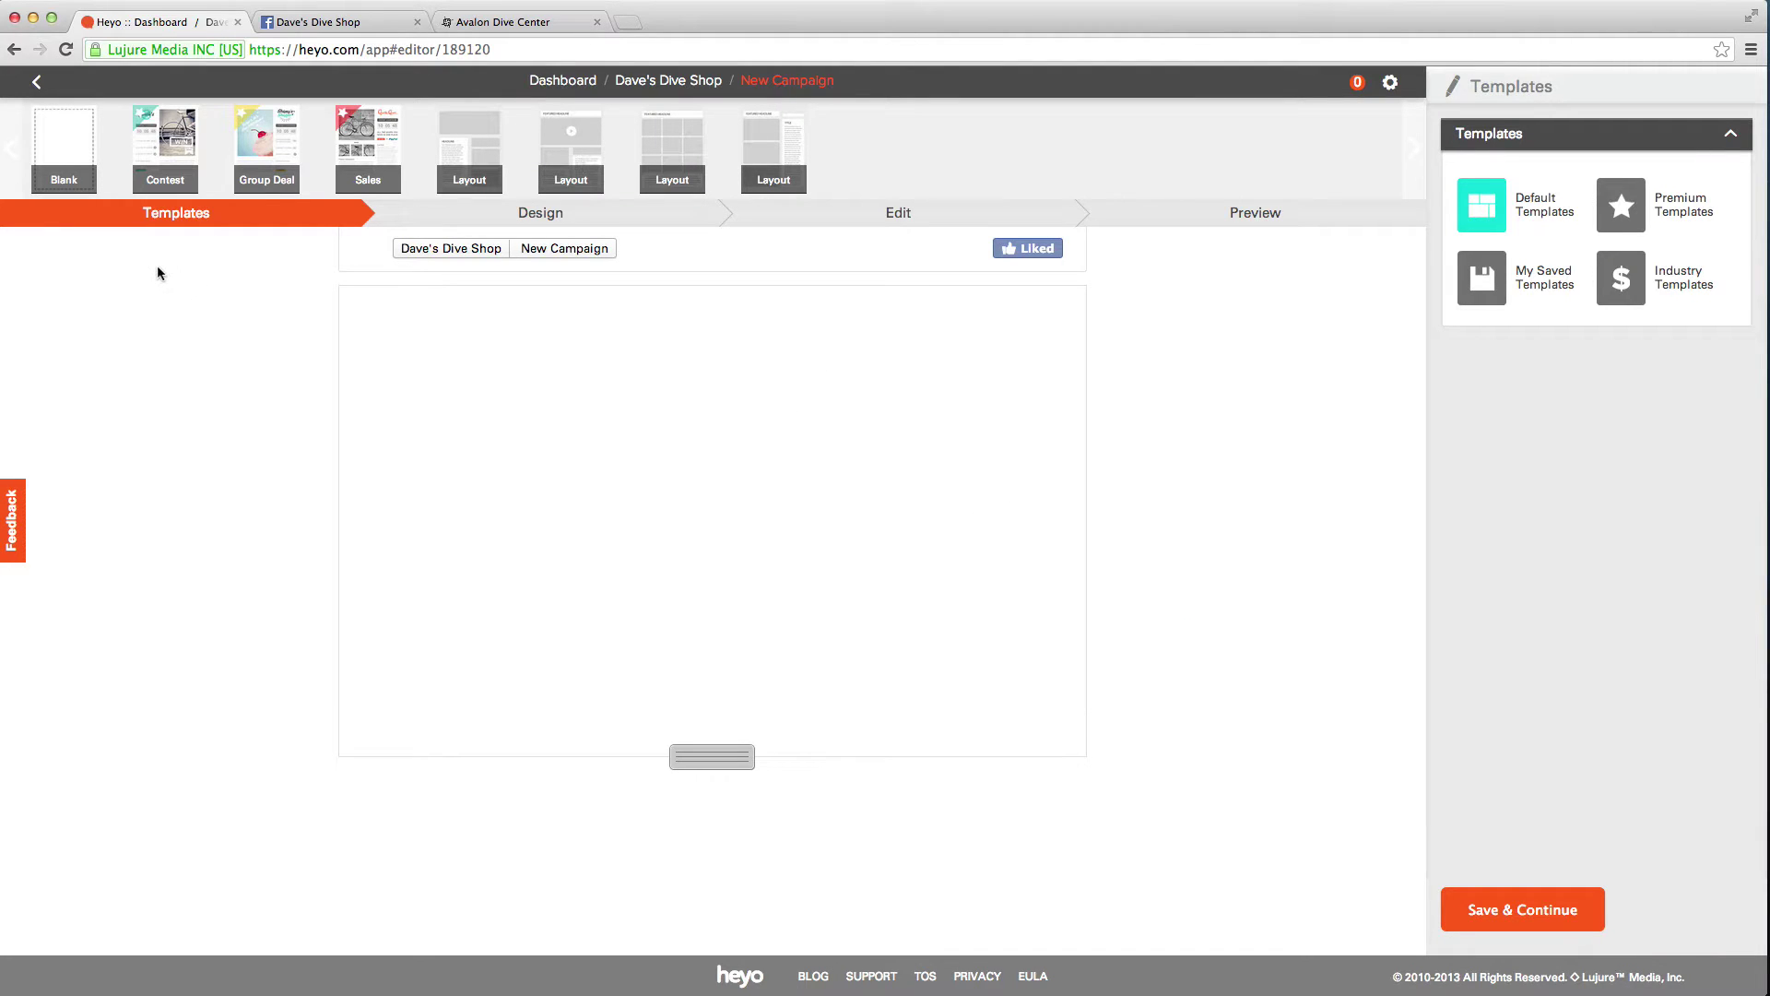
click(161, 165)
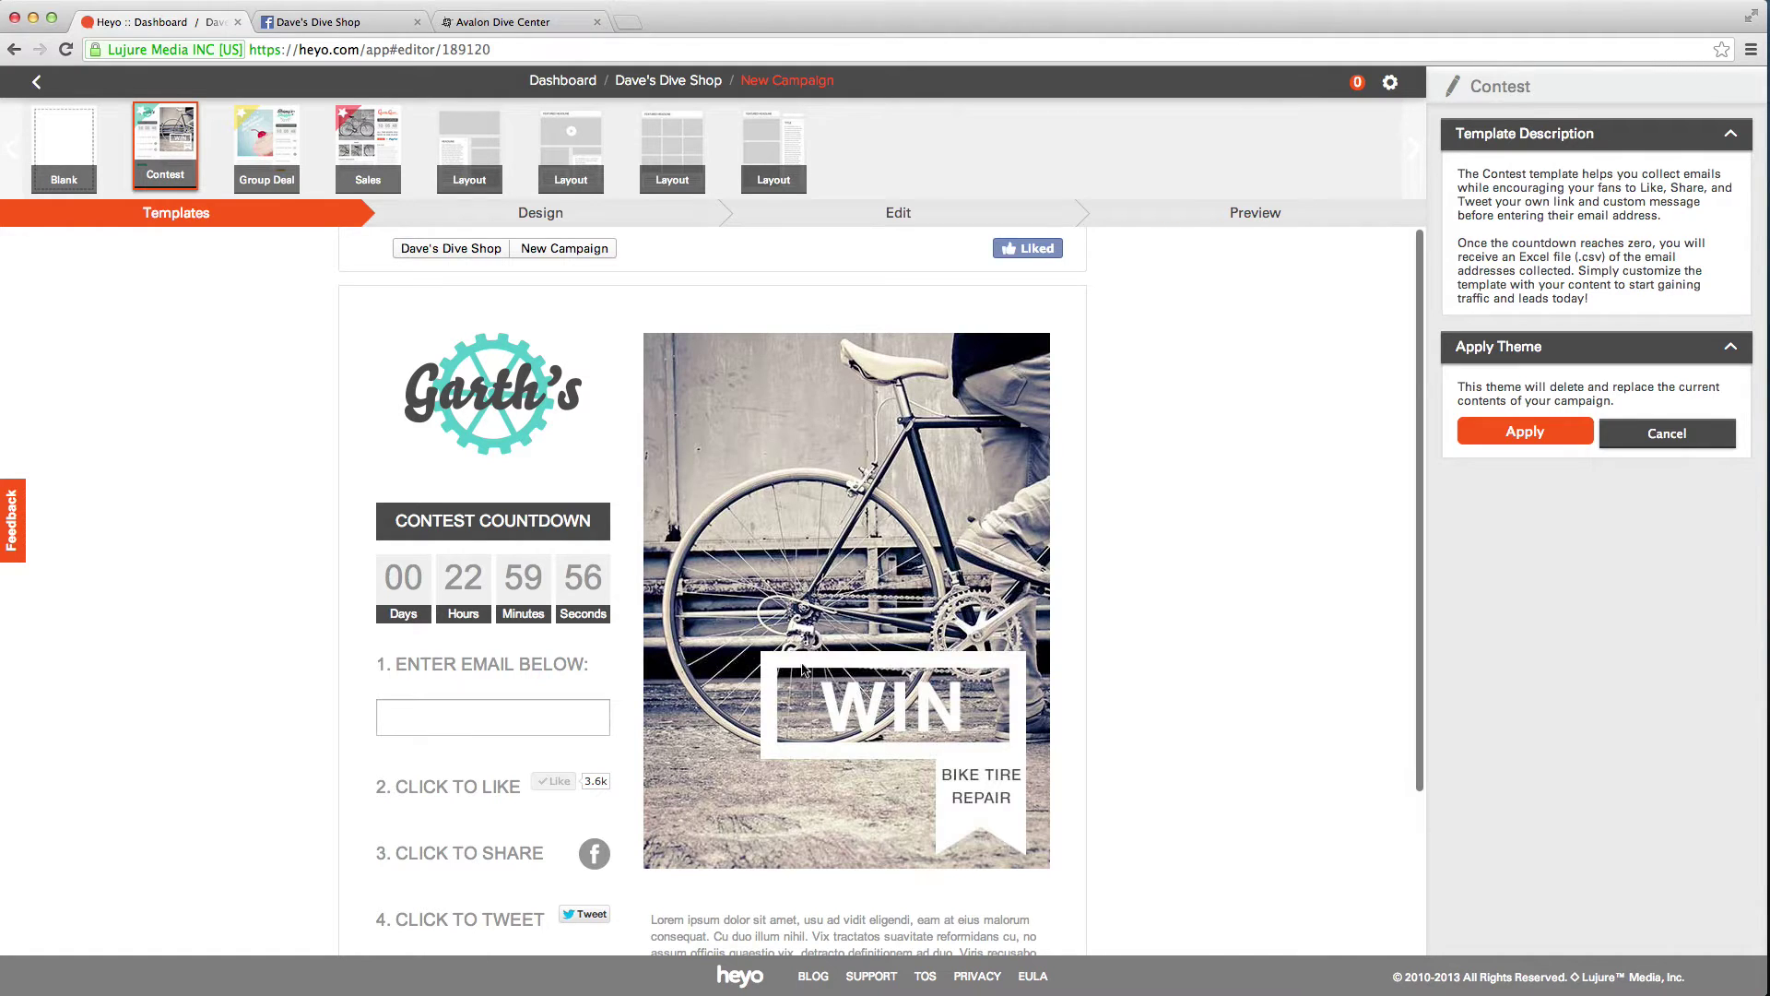
- Apply the Contest template and review its countdown, entry steps and bike image
click(1525, 431)
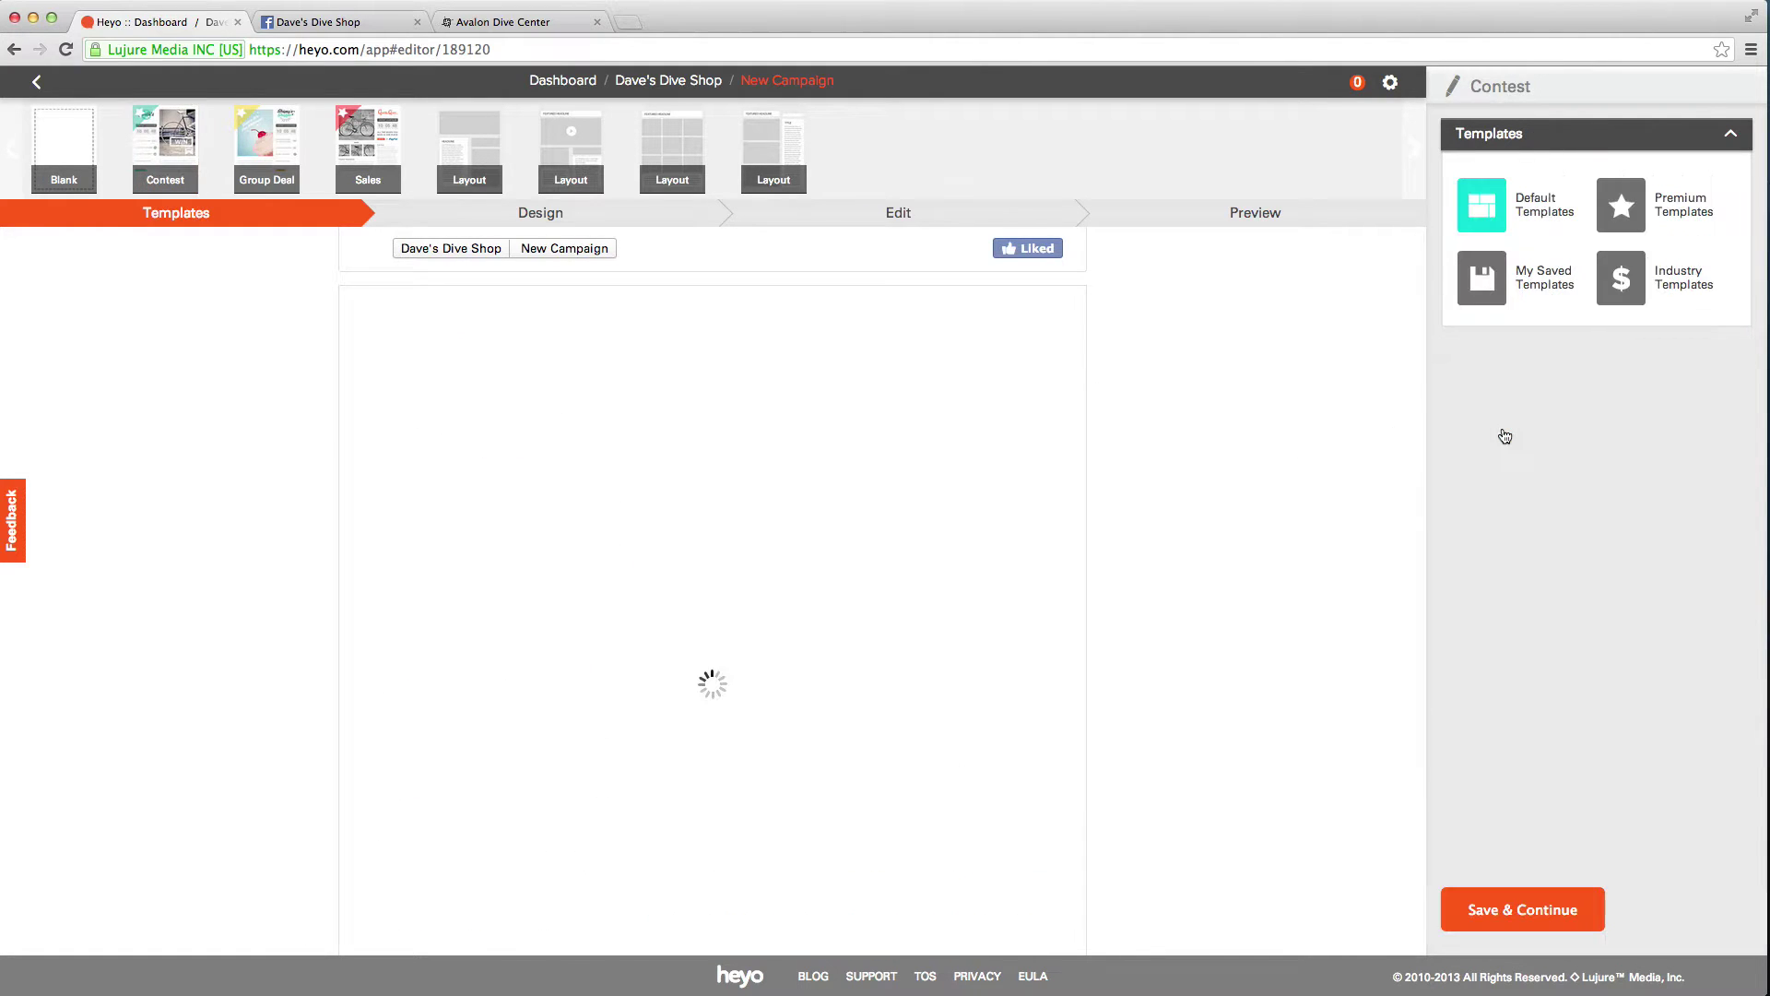
scroll(530, 562, down, 3)
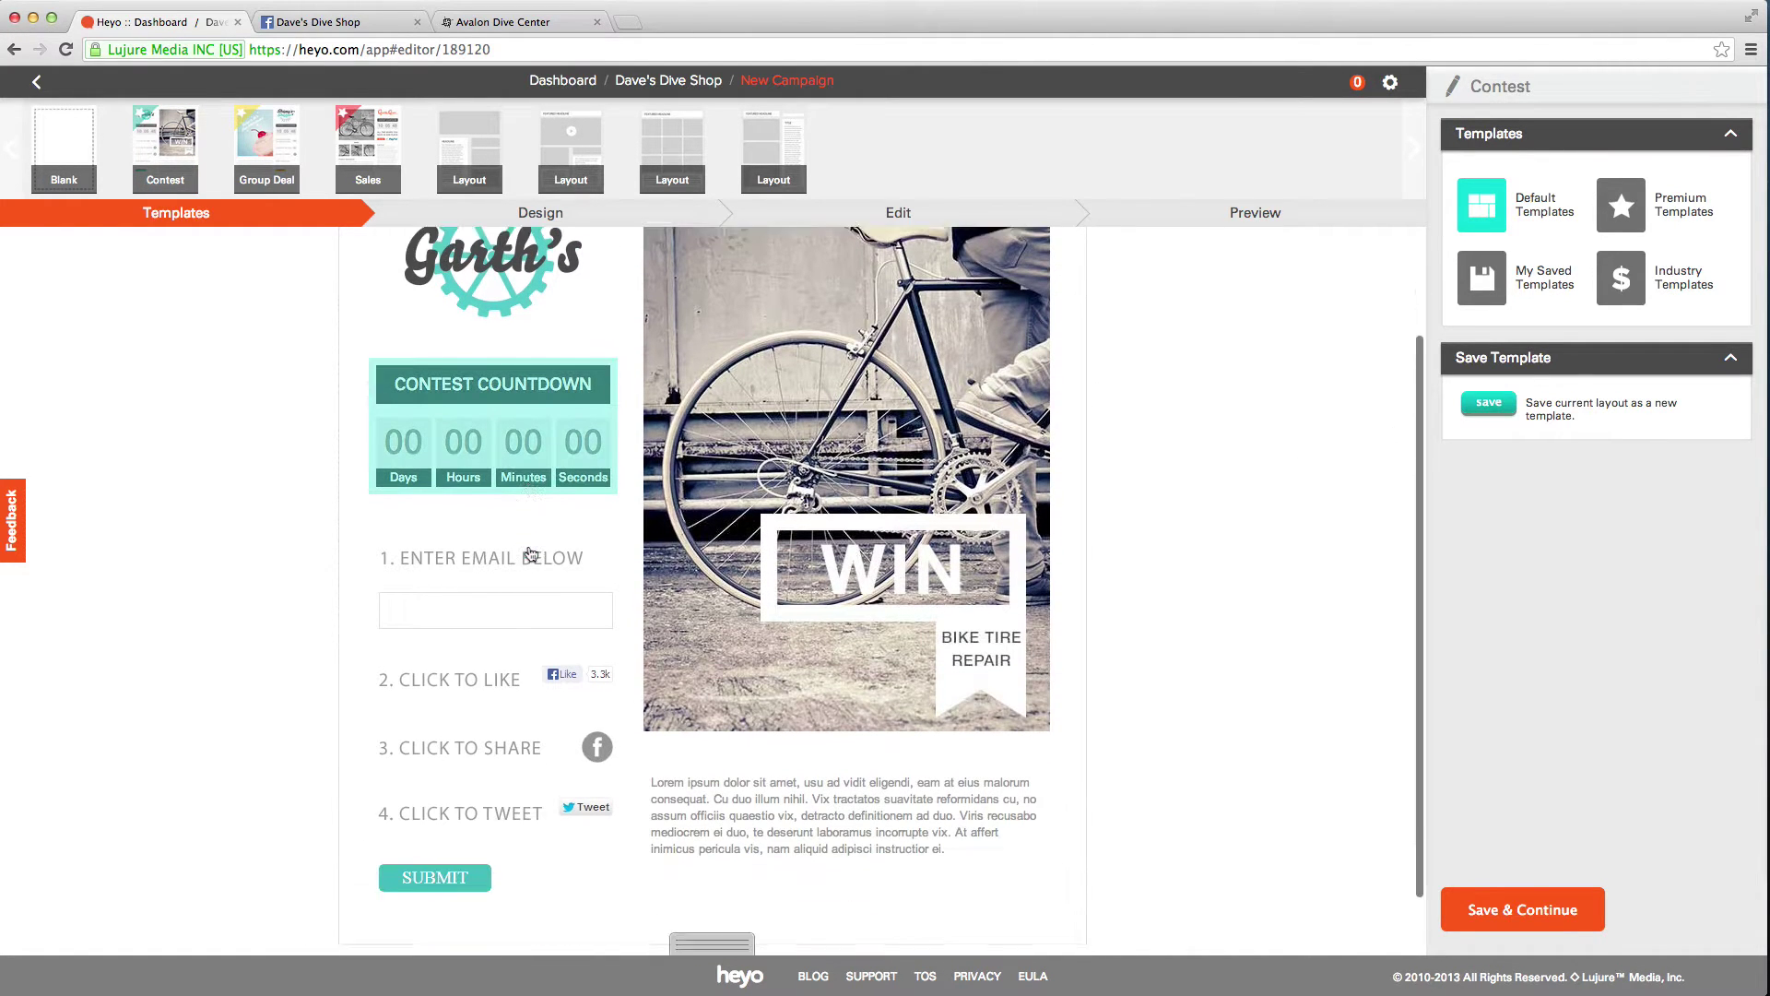
scroll(531, 553, down, 1)
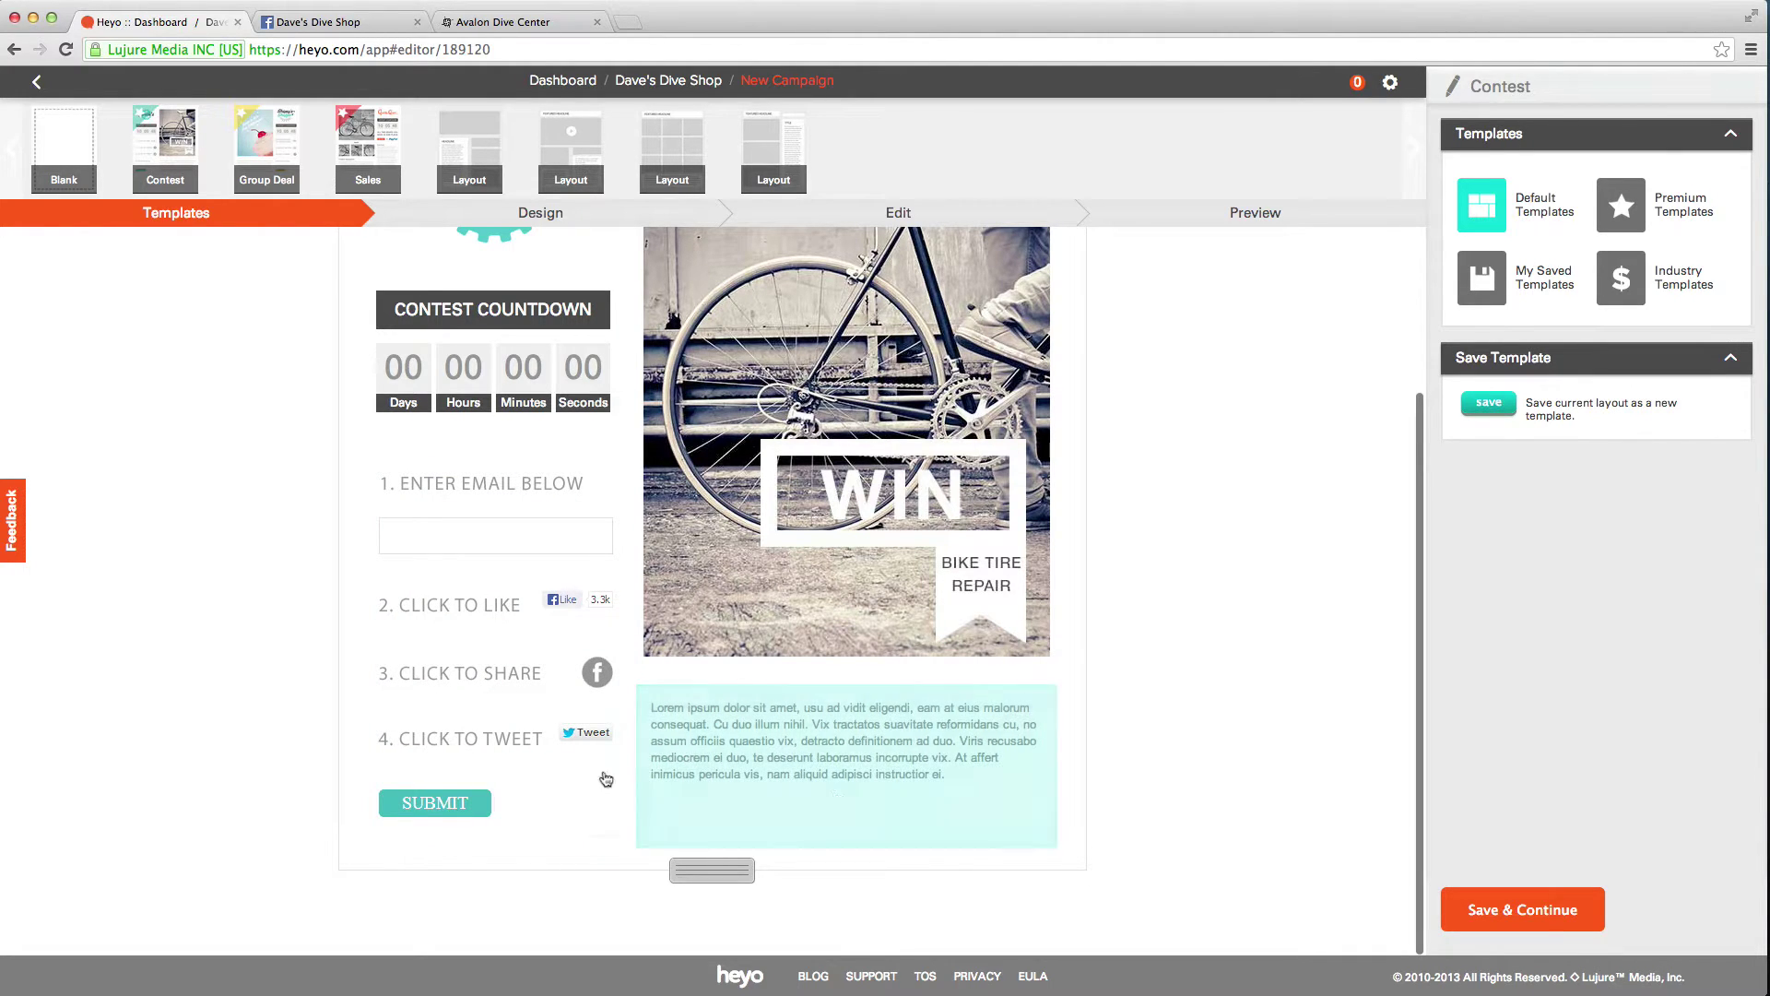
- Replace the lorem ipsum body text with the word 'description' and save
click(800, 742)
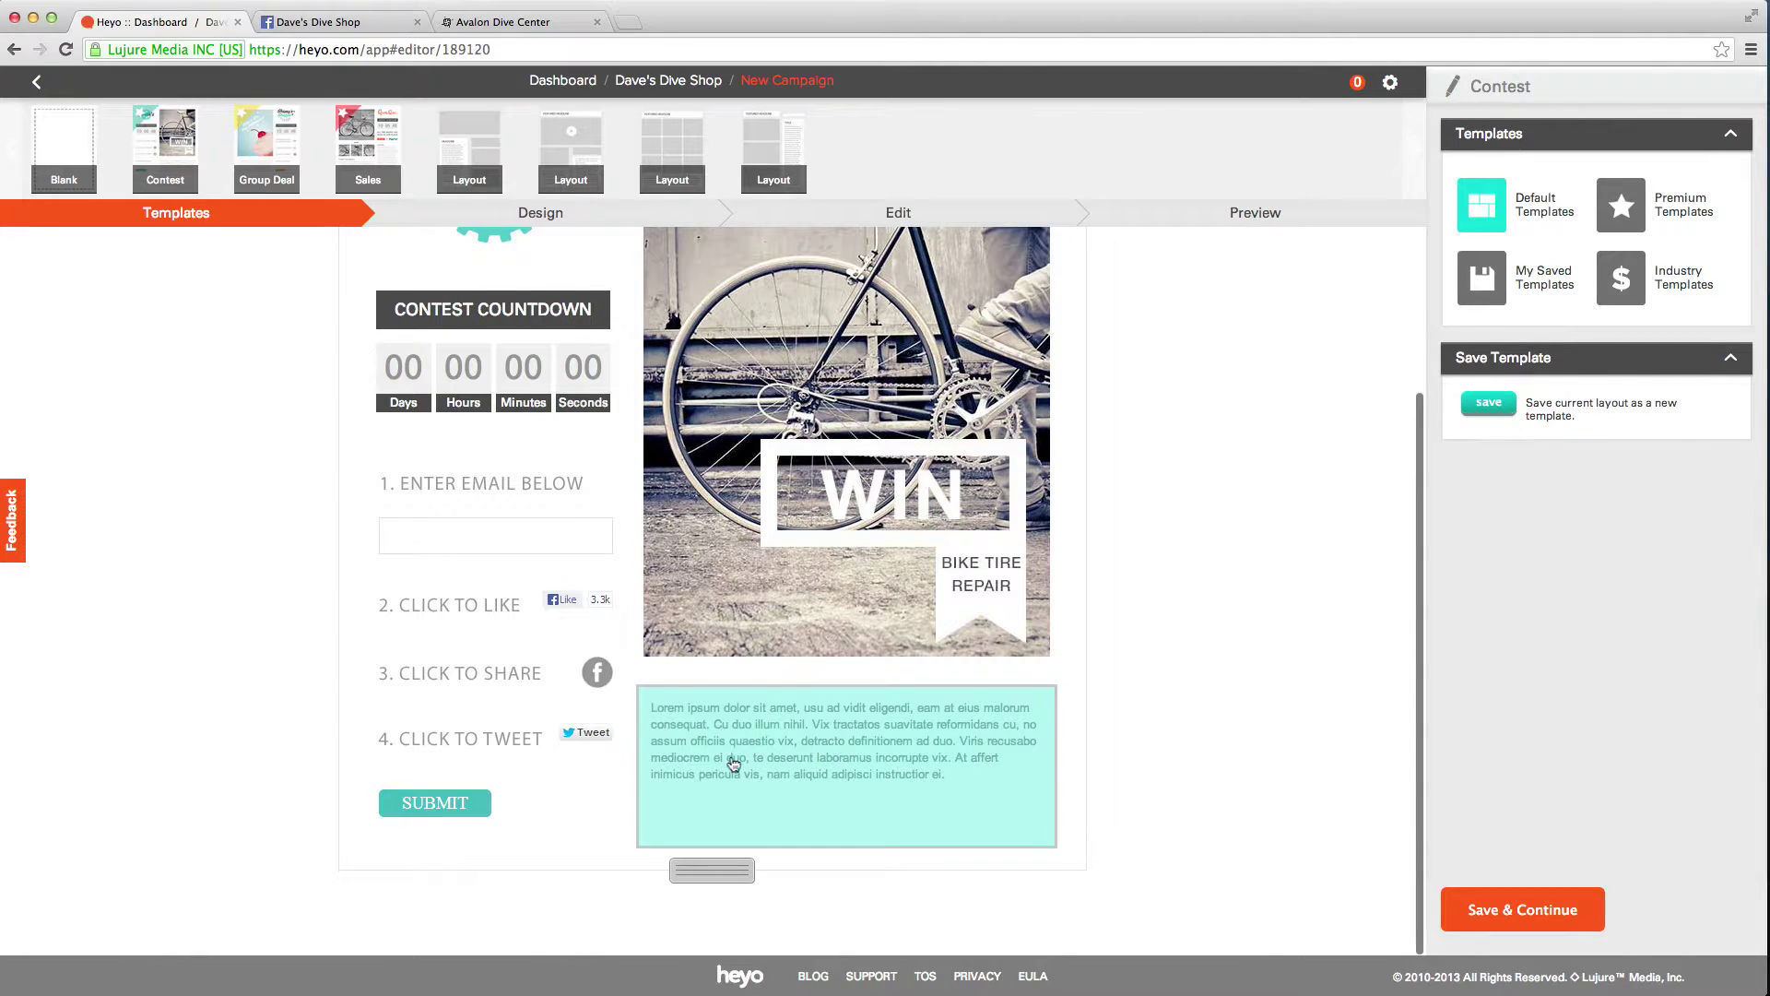
click(1530, 561)
key(ctrl+a)
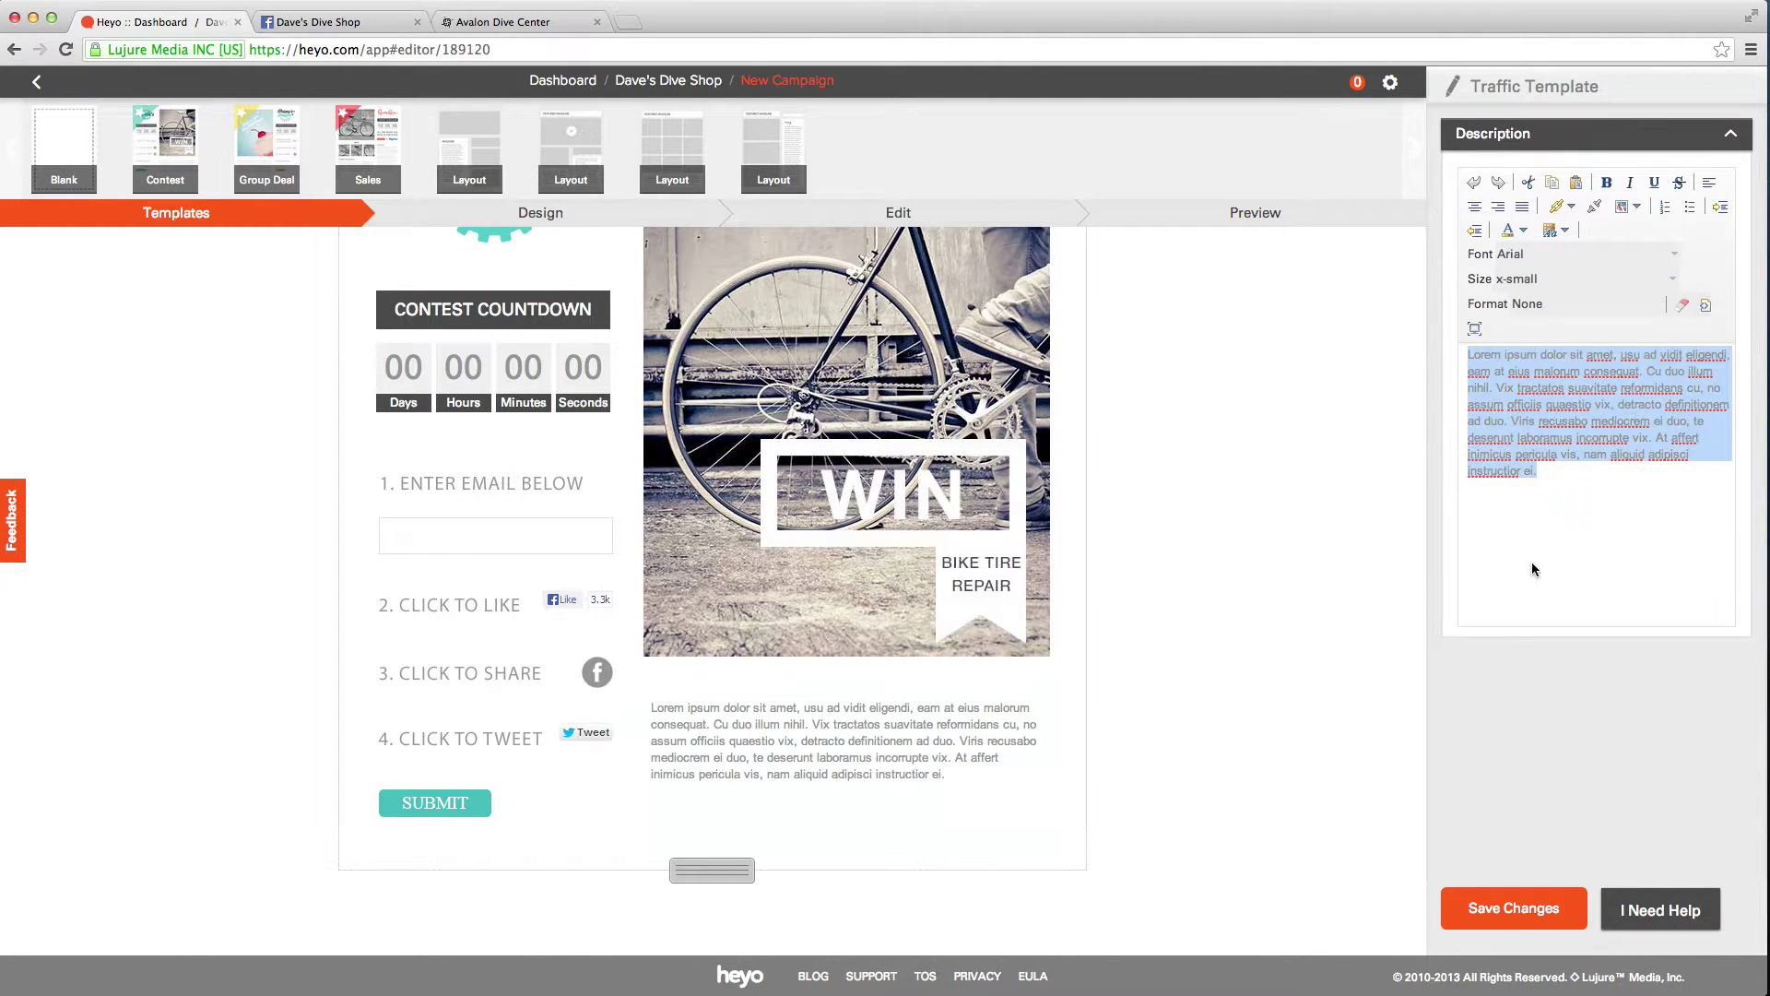
text(description.)
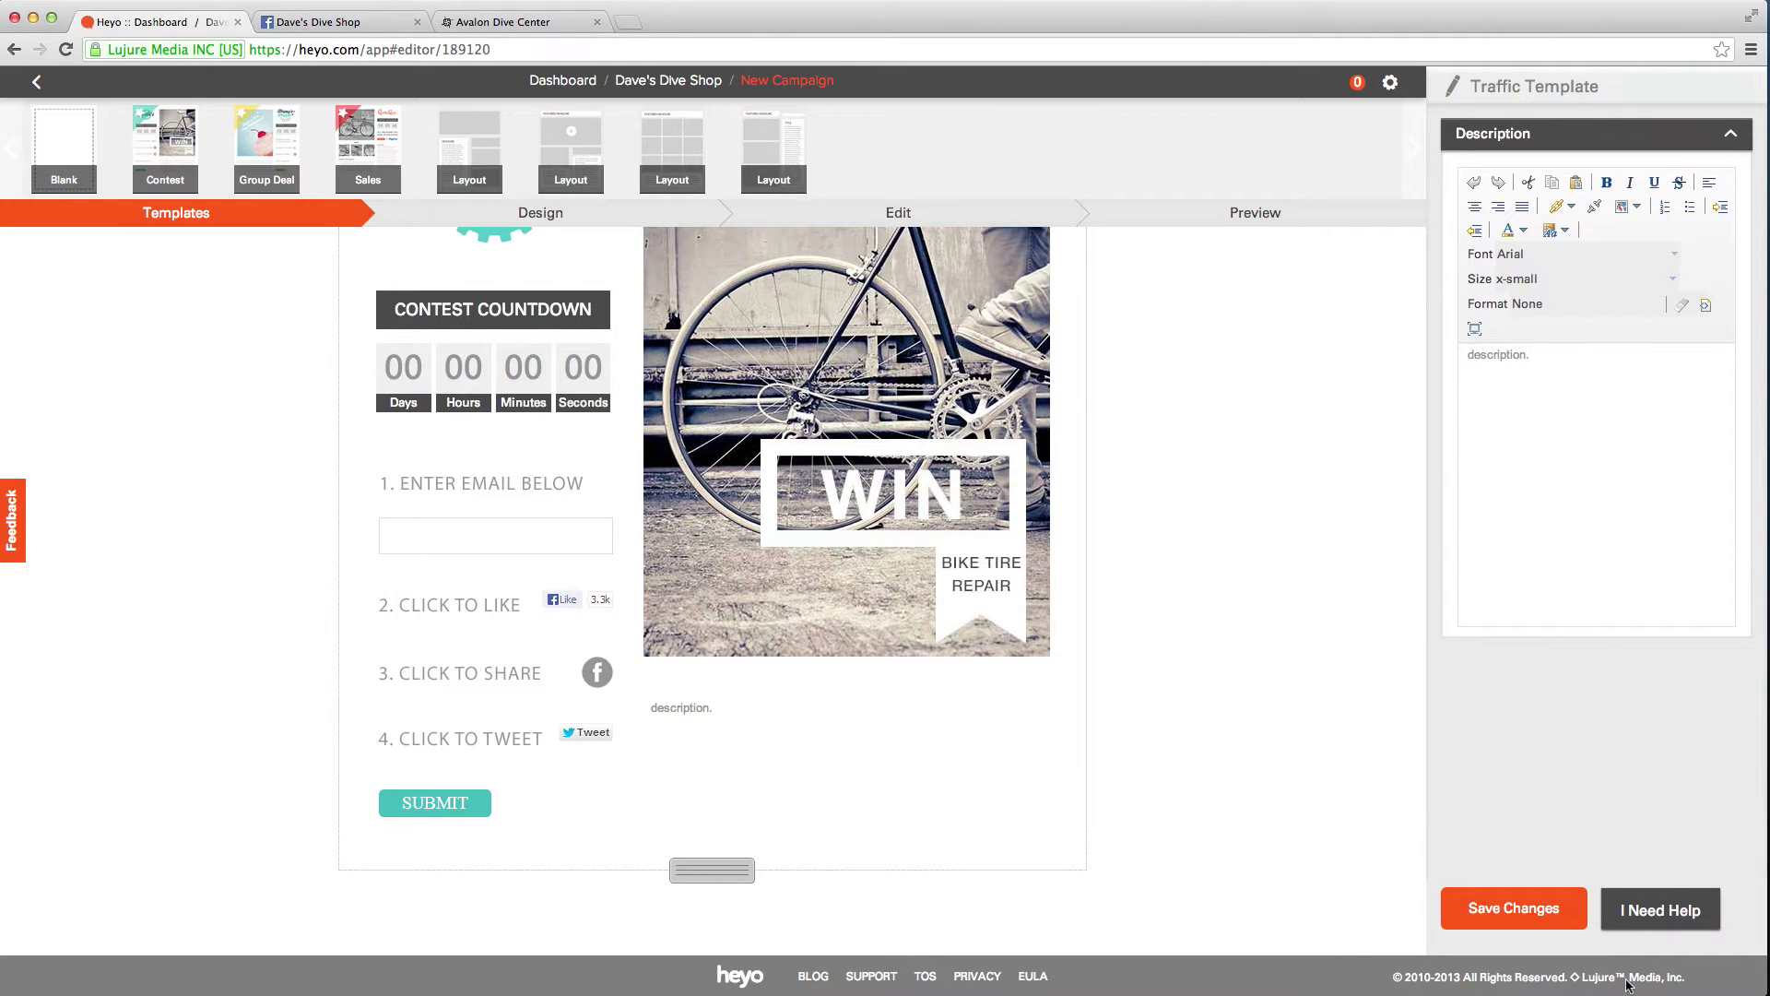
click(1512, 910)
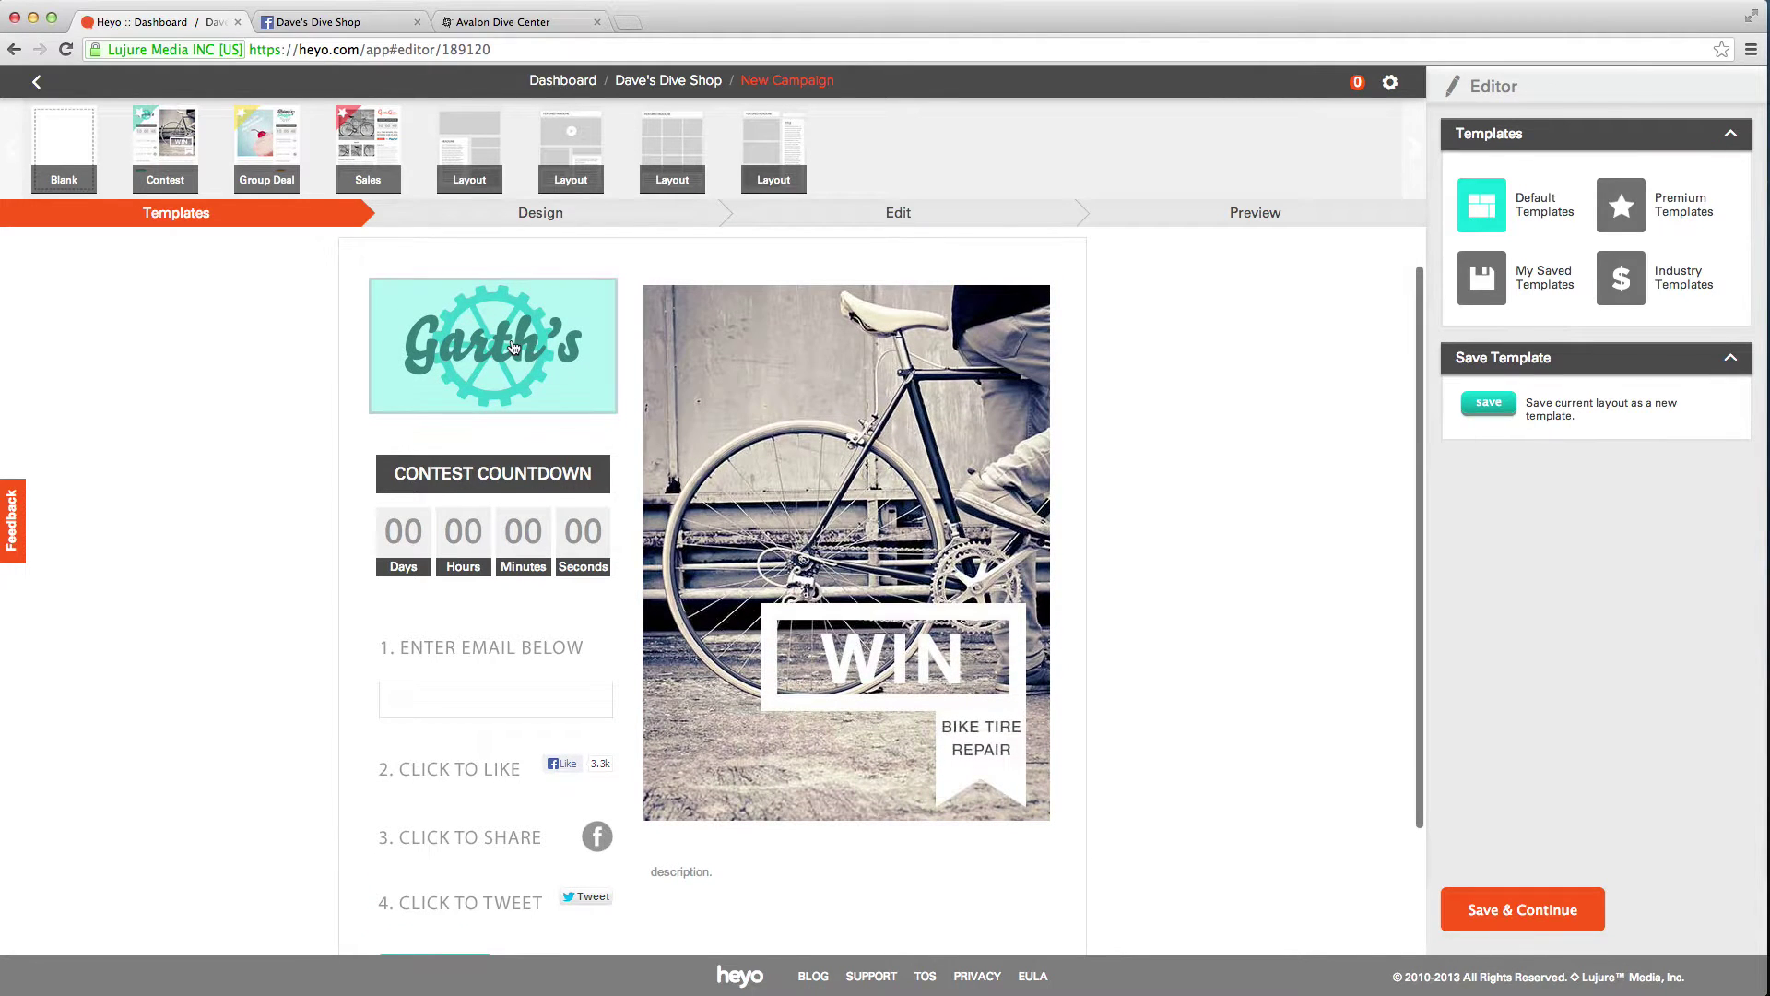
- Swap the Garth's logo for the uploaded DiveFlagSkullLicPlate.jpg image
click(514, 348)
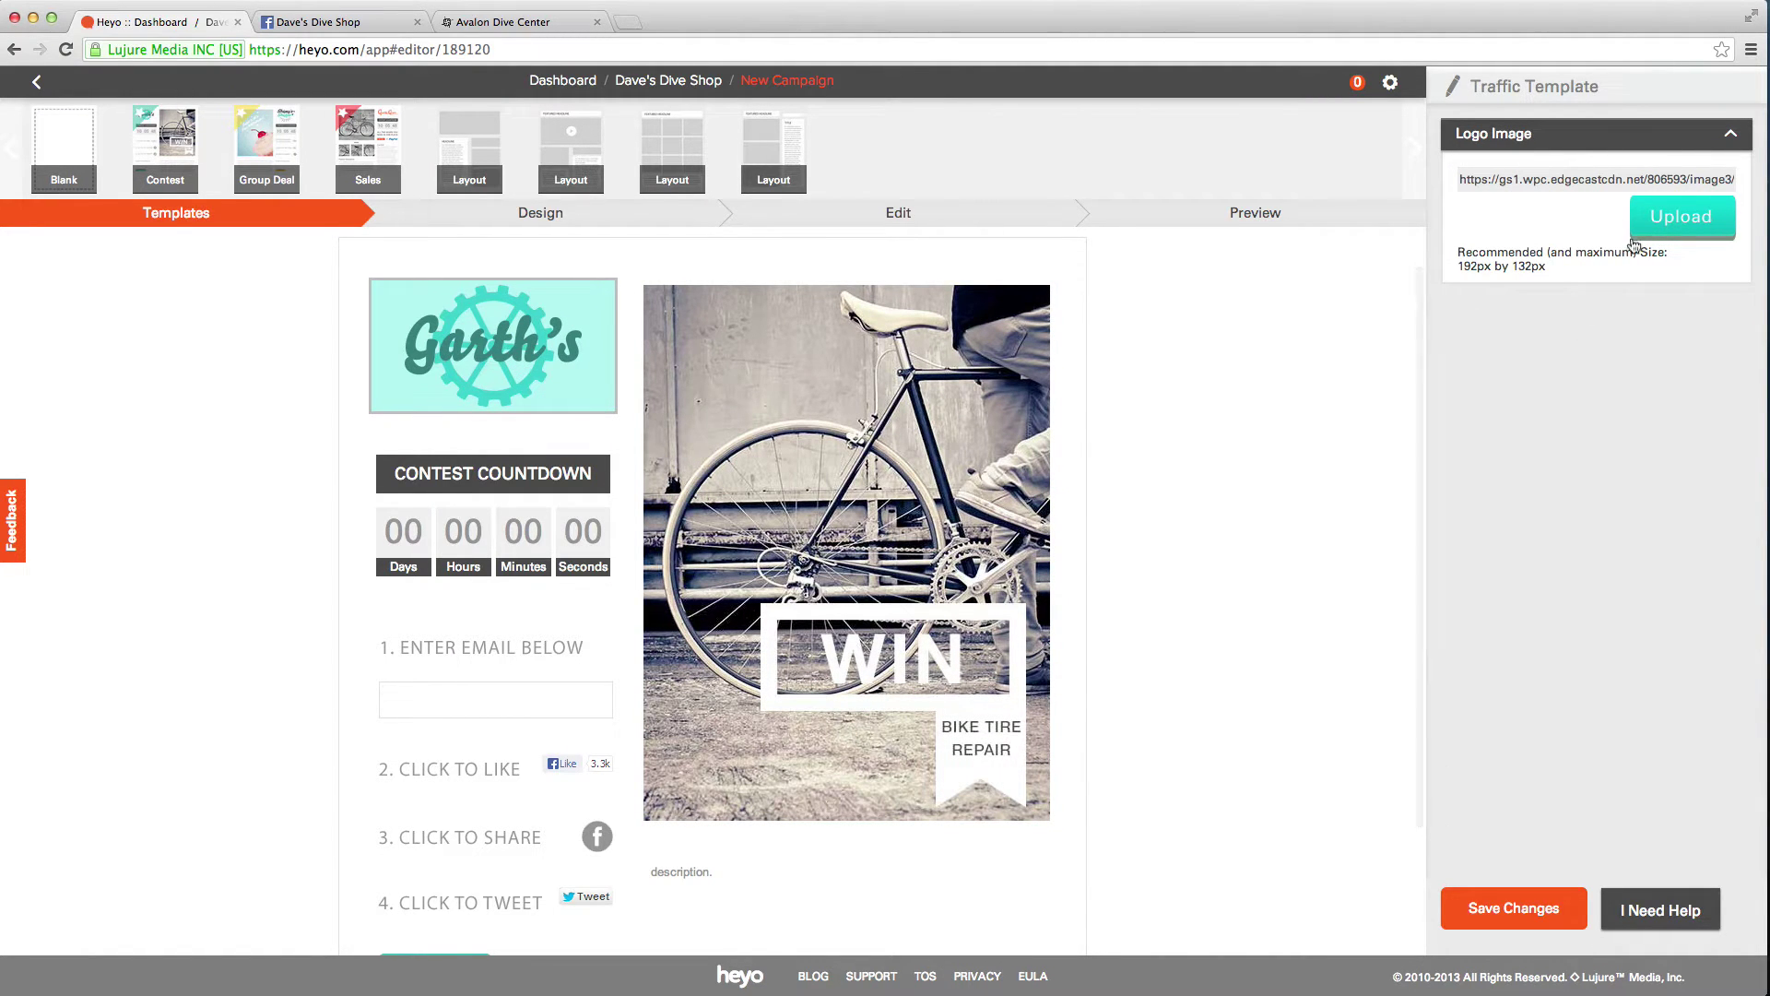
click(1678, 222)
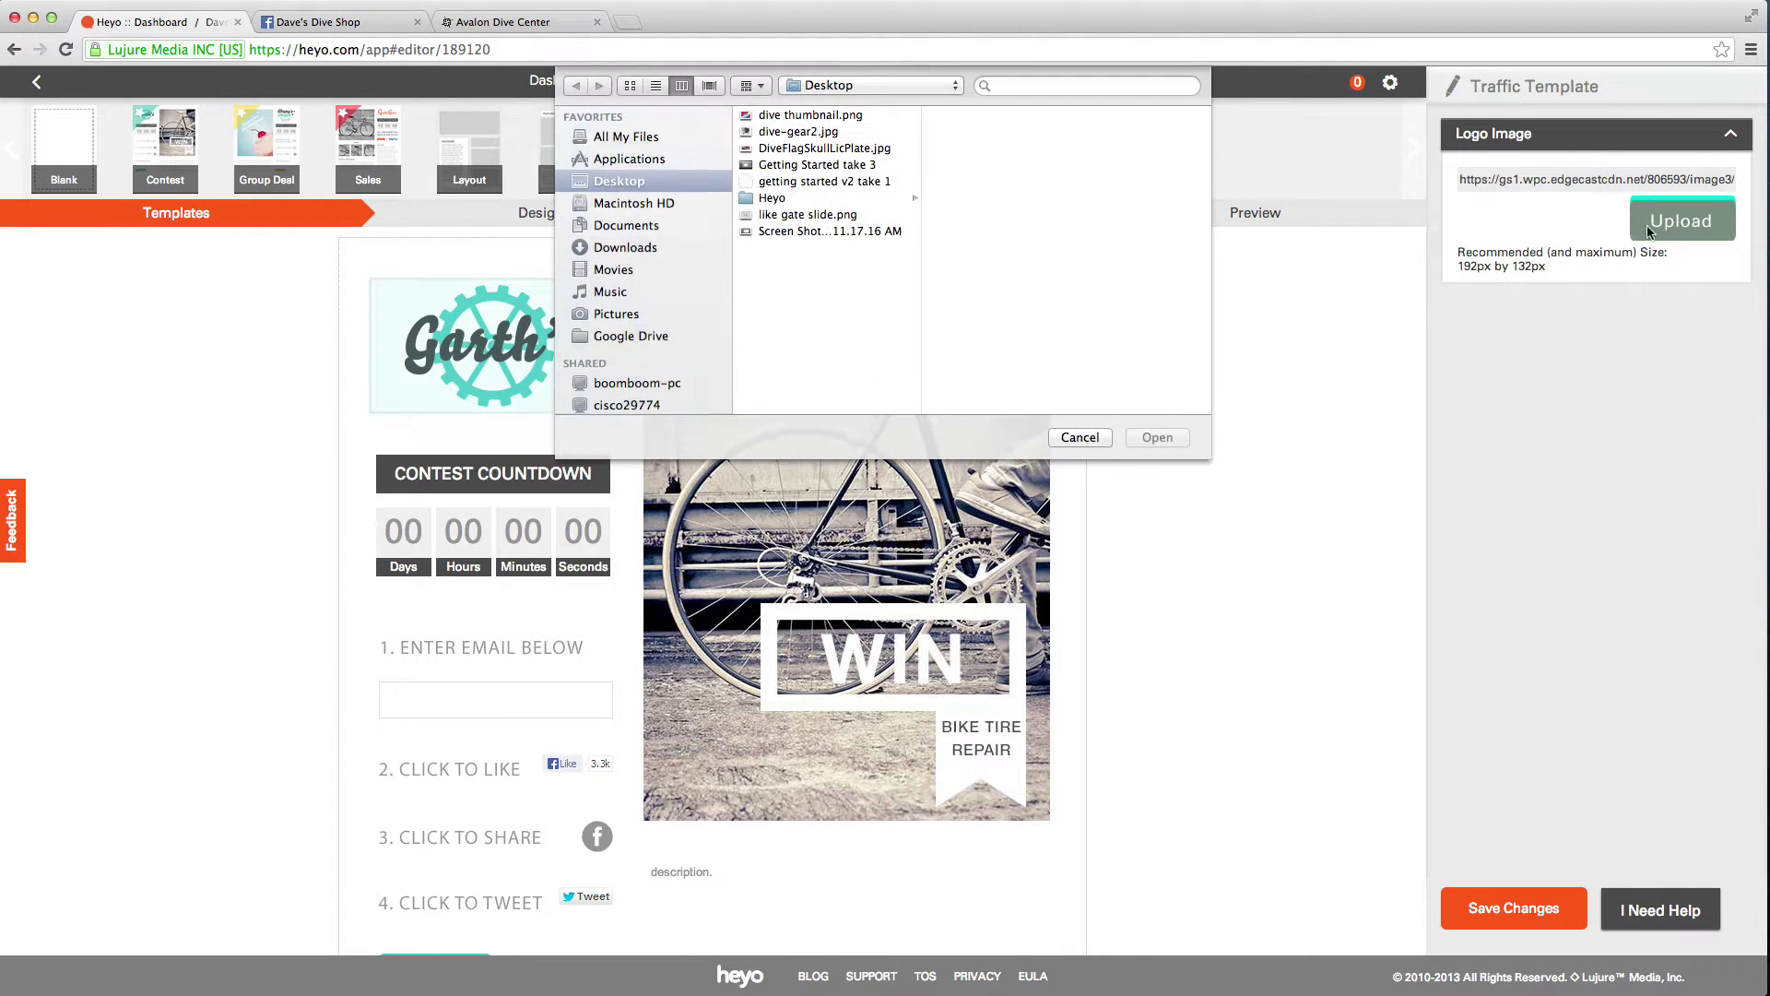
click(800, 149)
click(1154, 438)
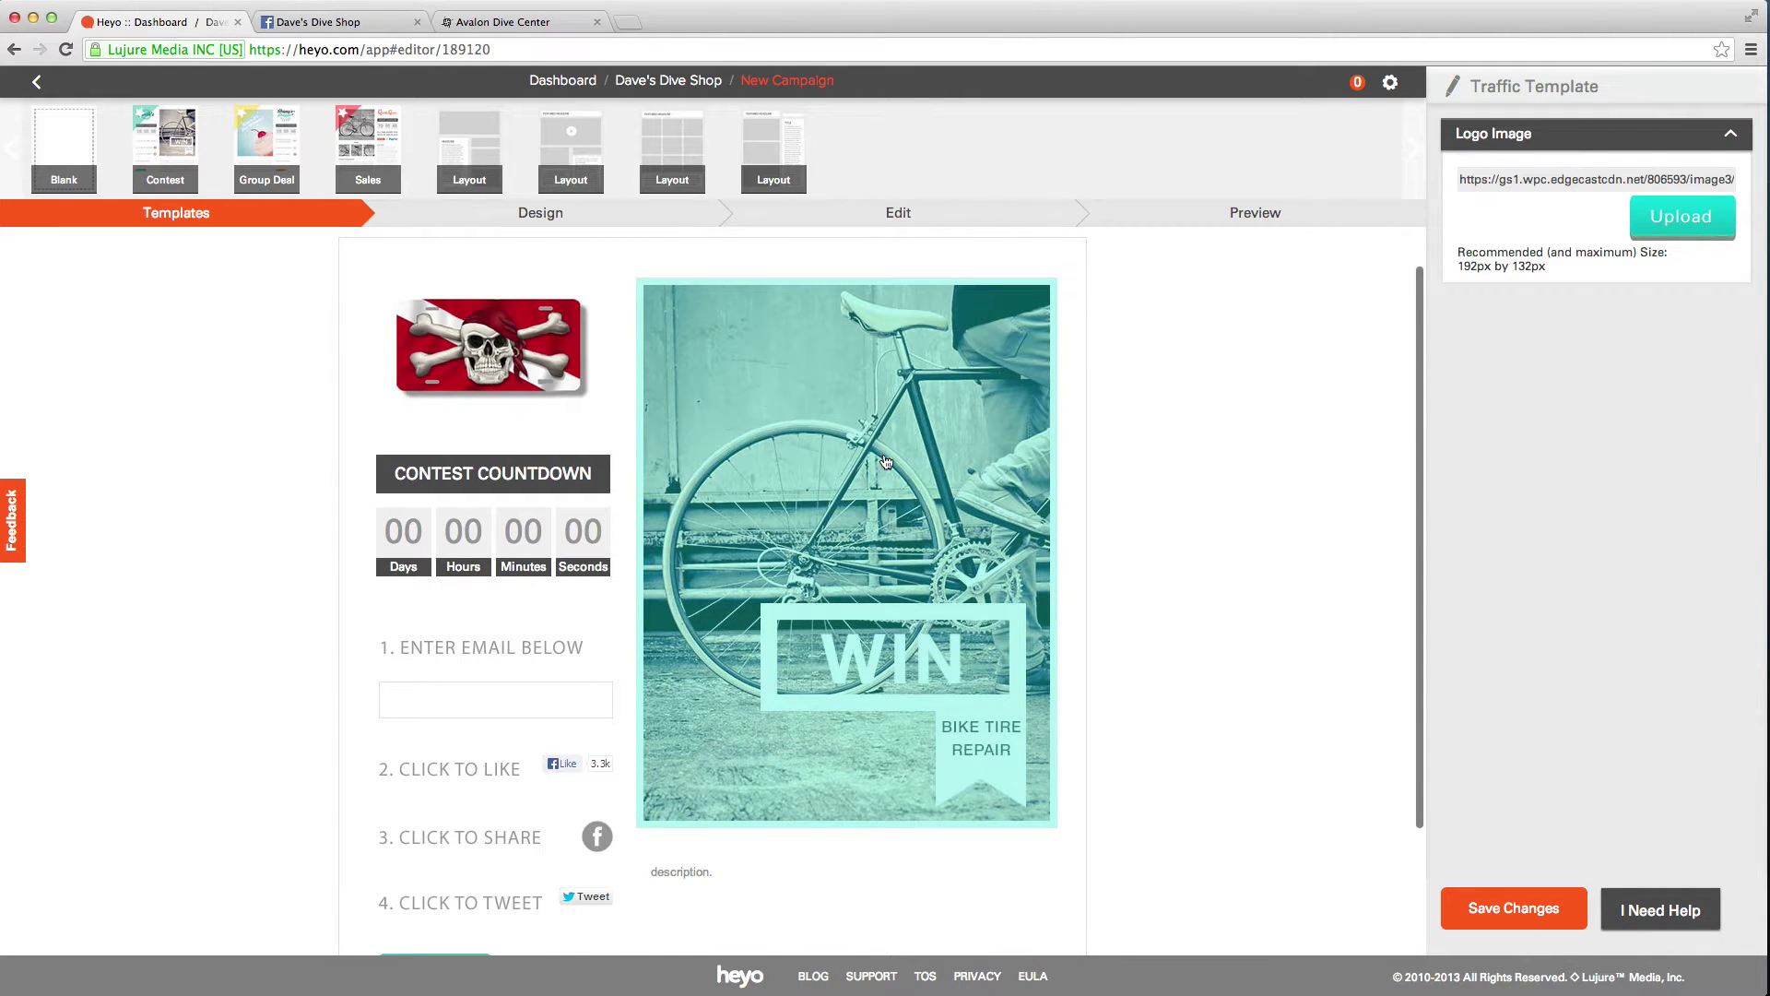
- Abandon replacing the main bike image and preview the Group Deal template instead
click(856, 407)
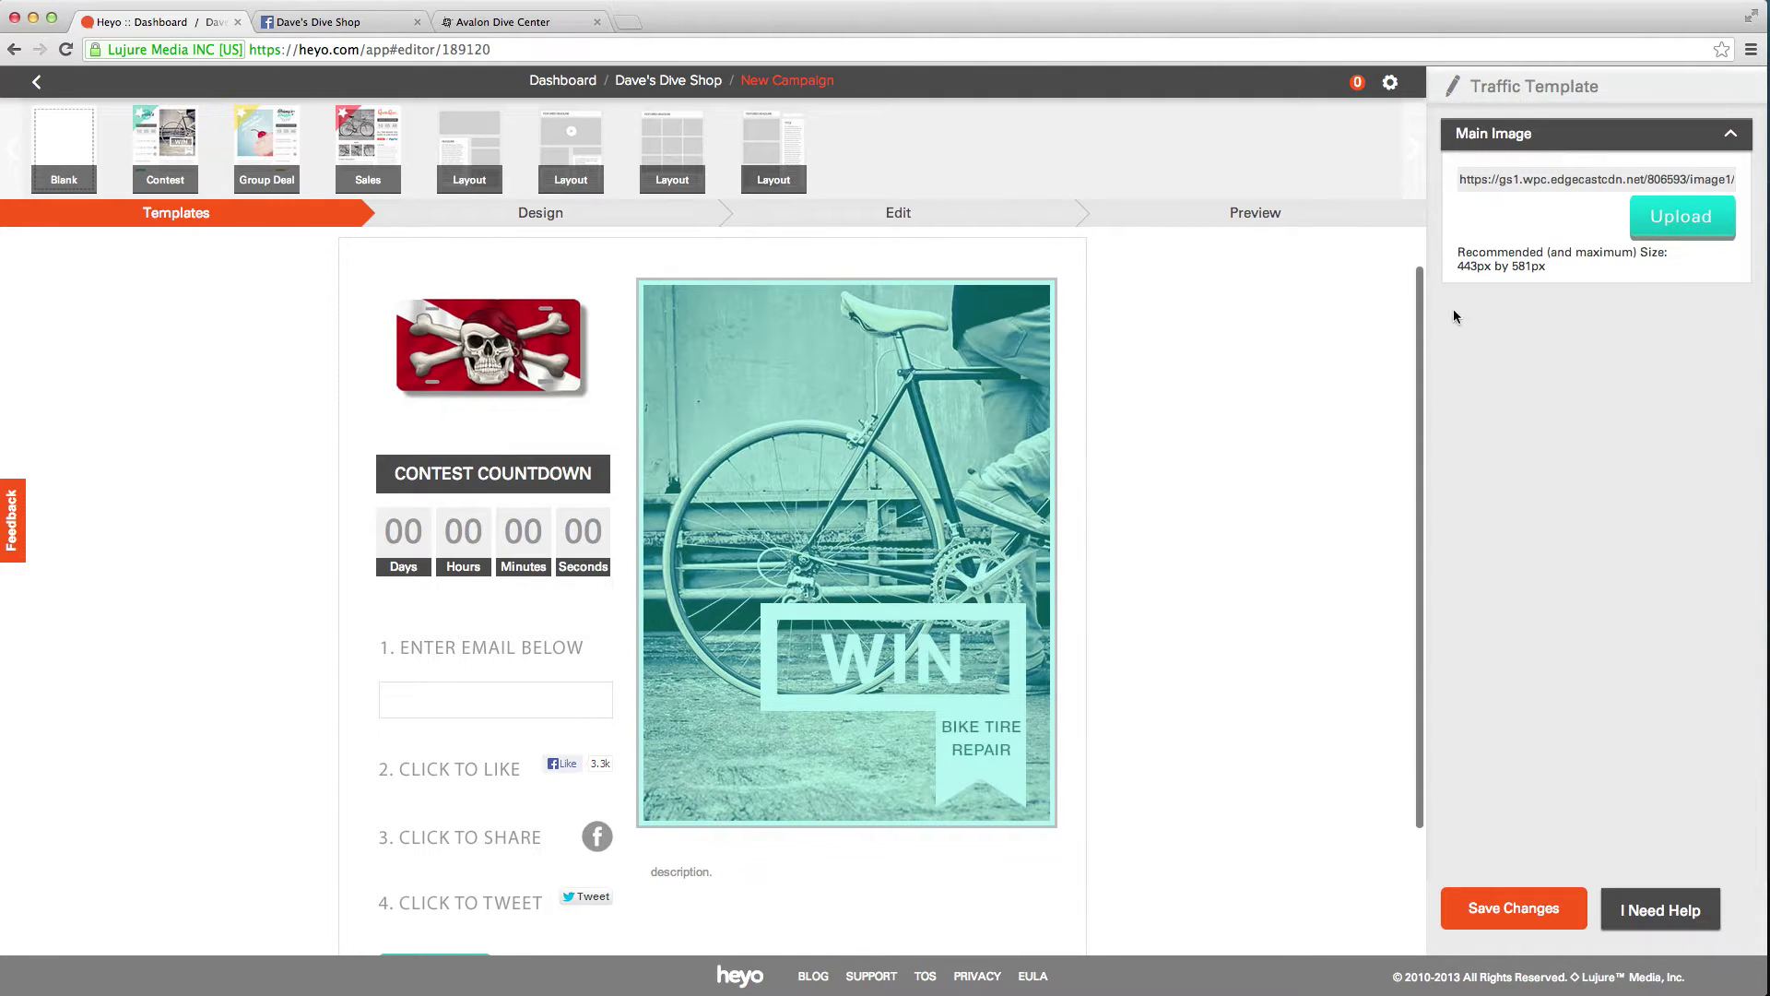
click(1680, 216)
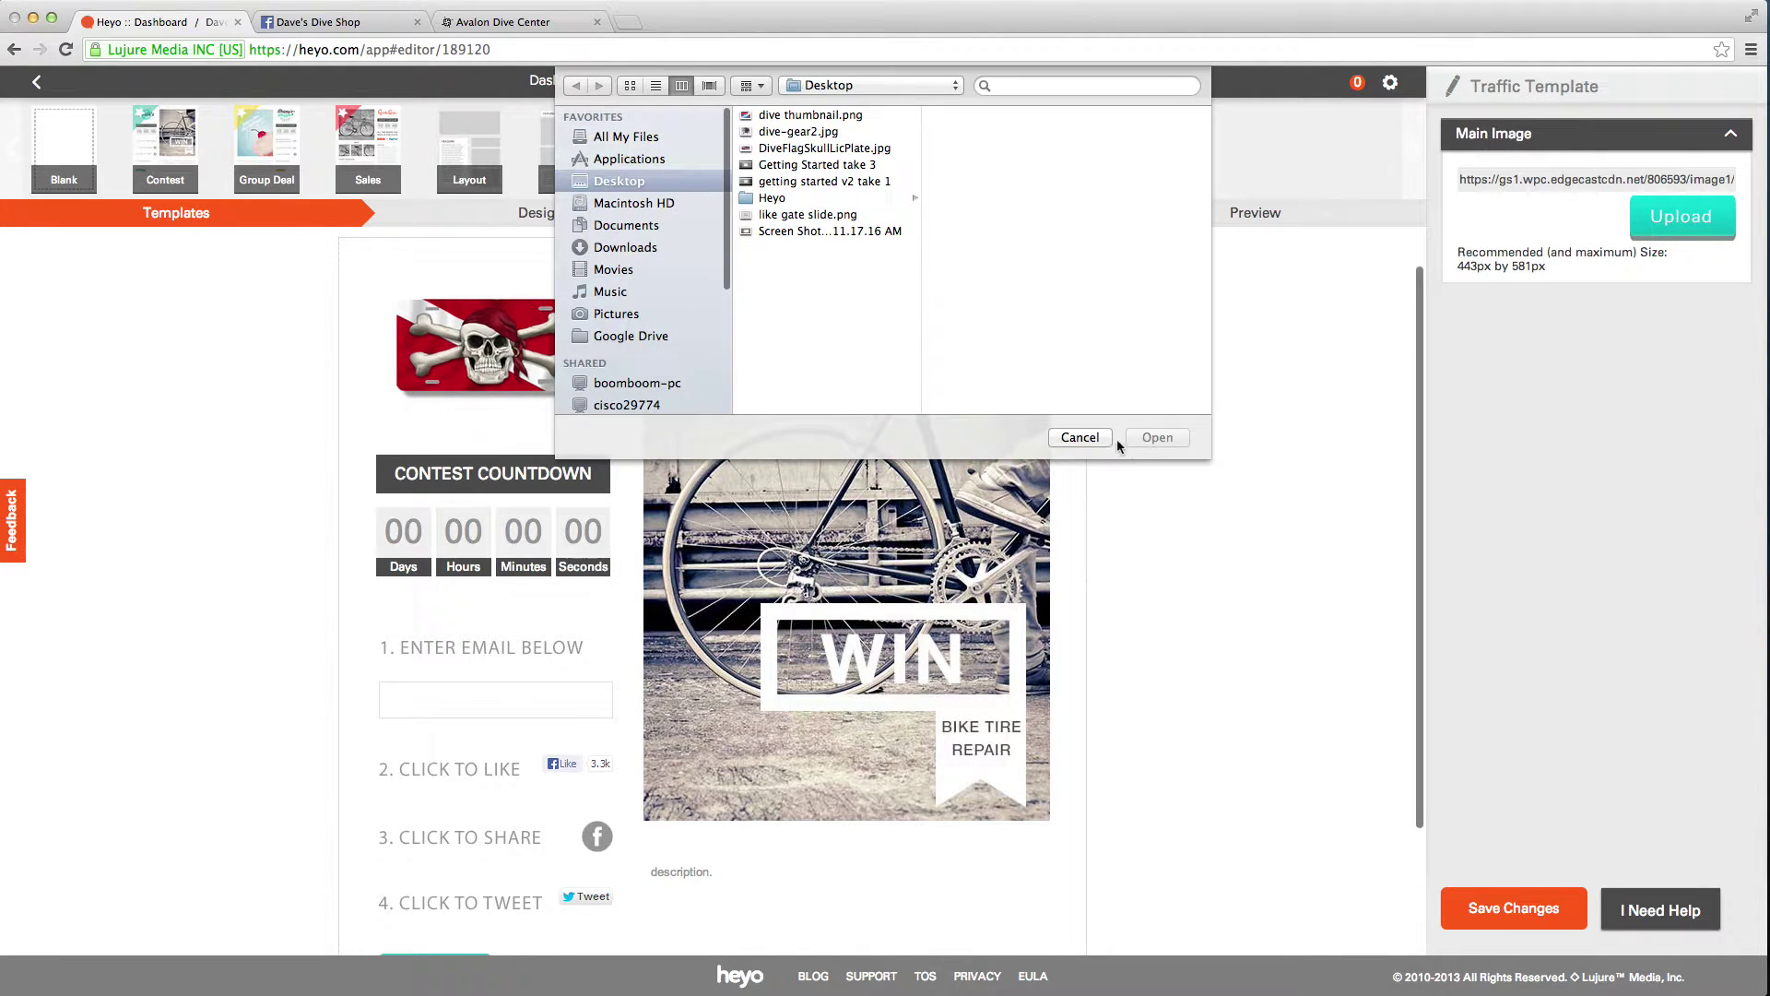
click(1086, 440)
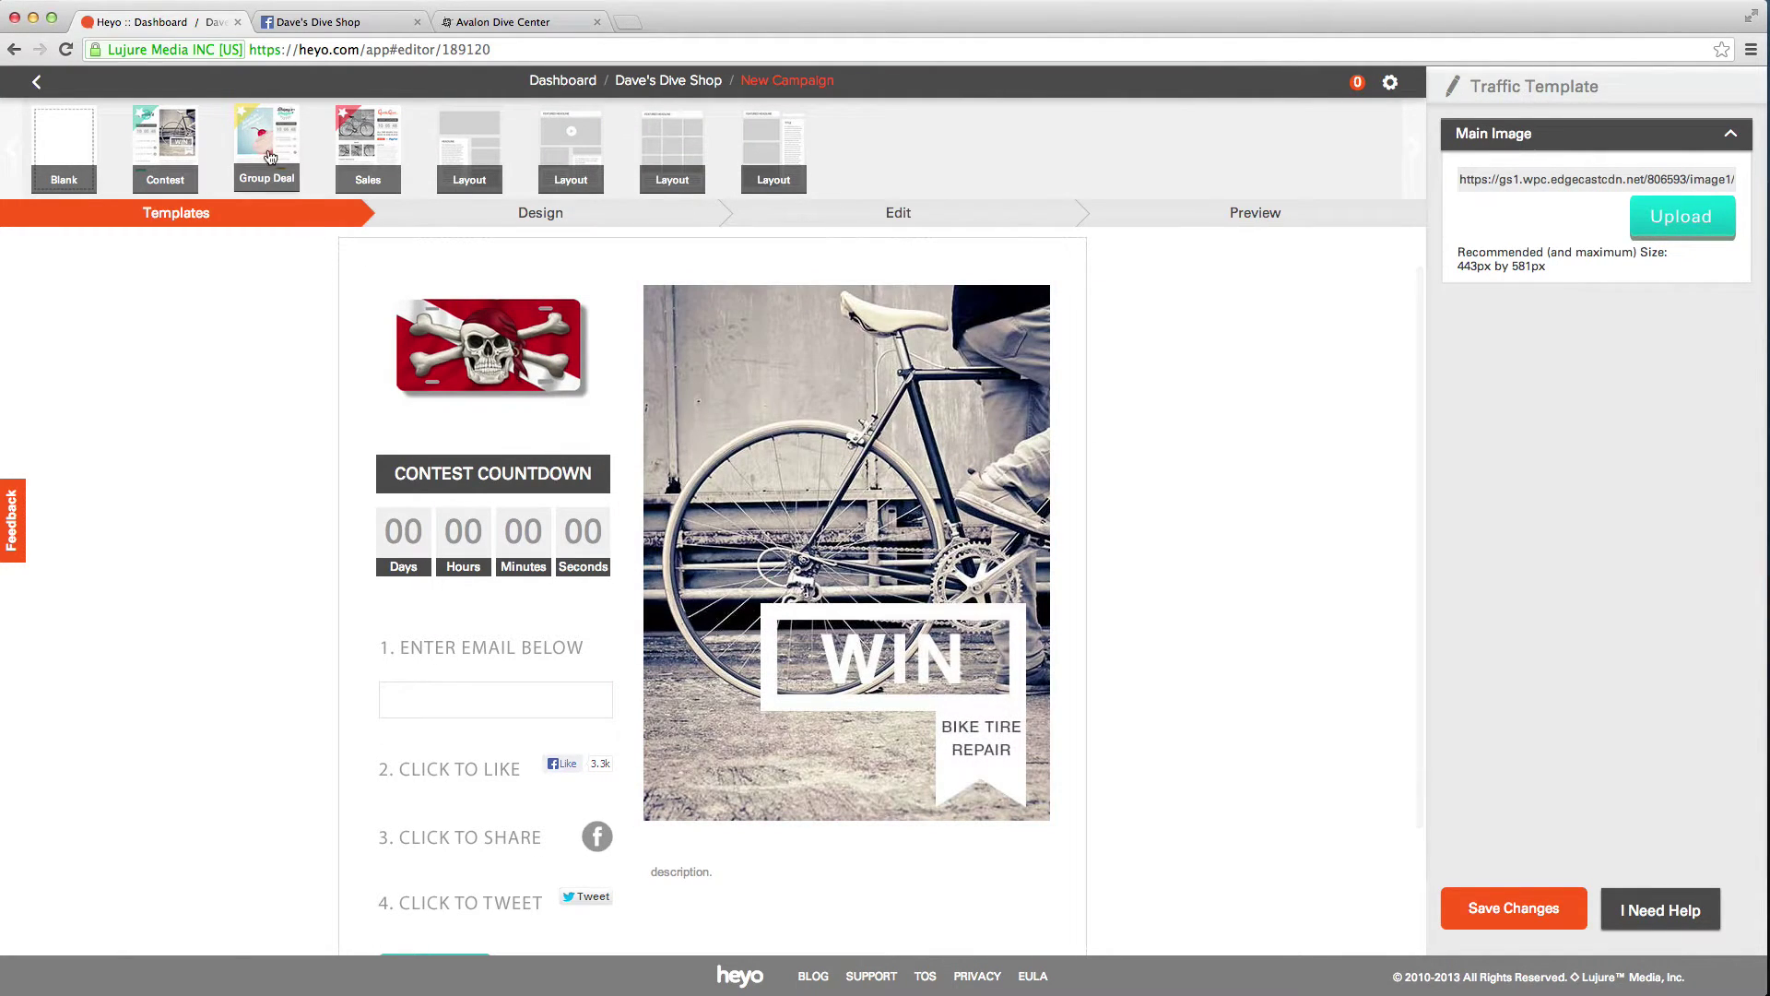
click(268, 152)
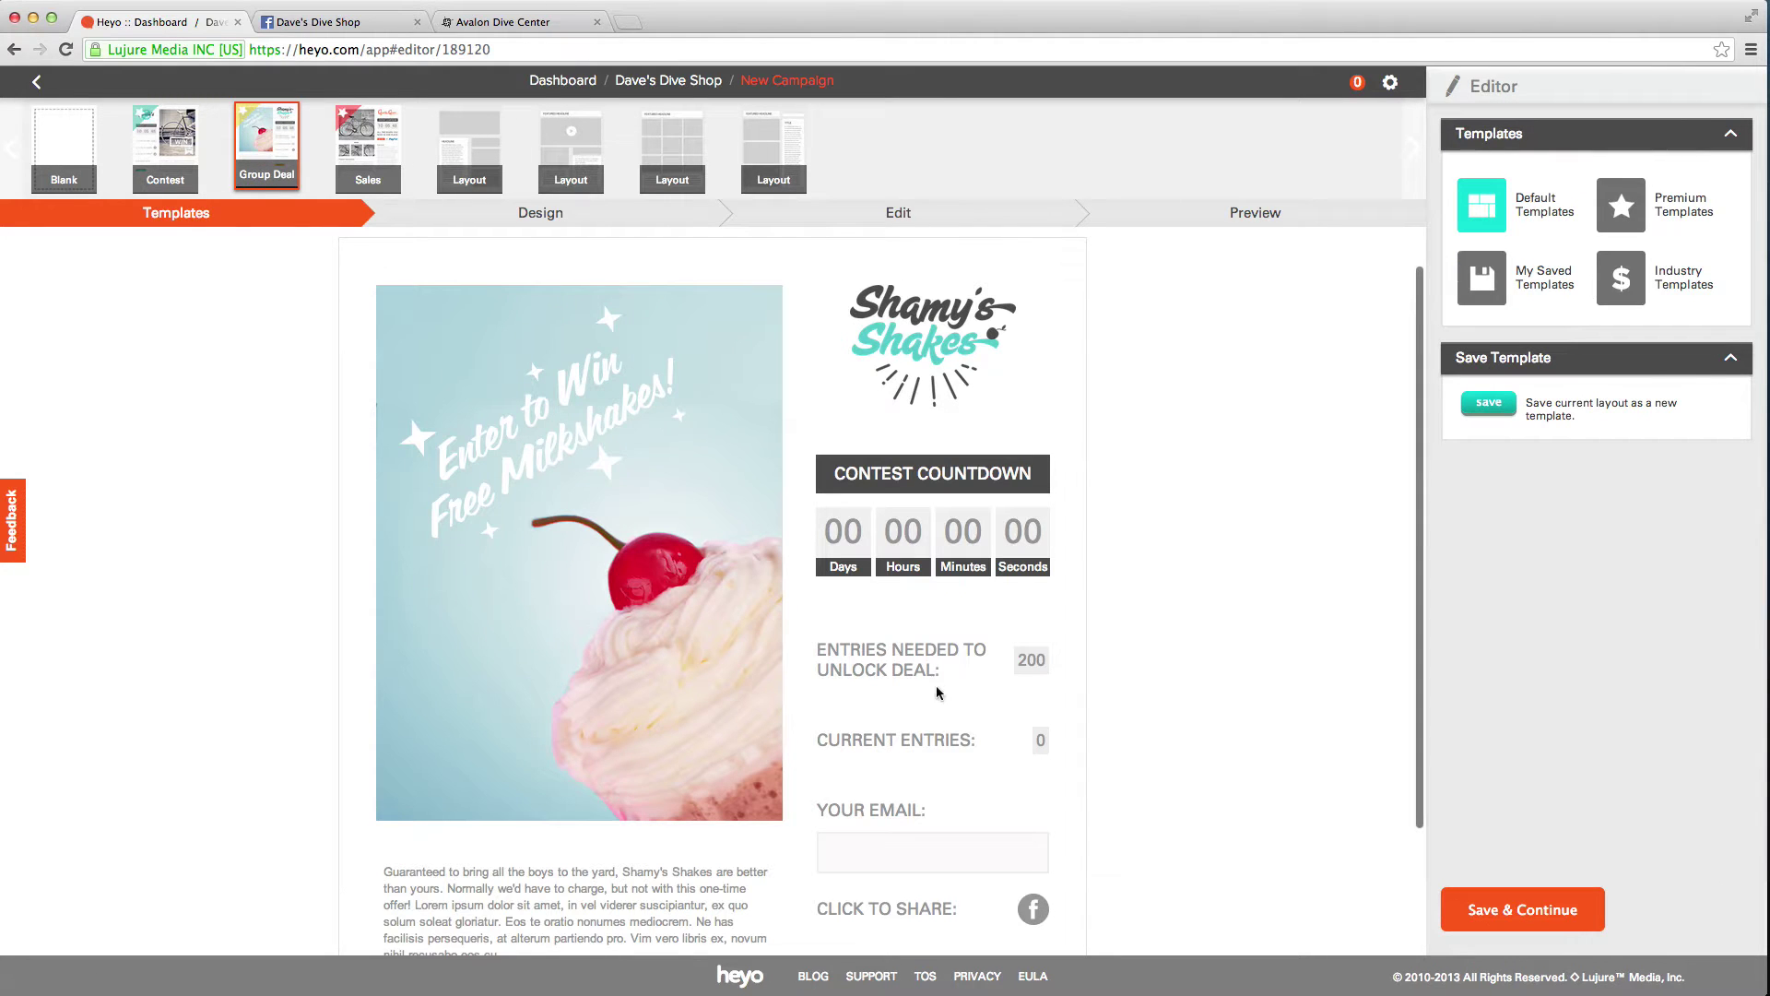
- Review the Group Deal preview, selecting its 200 Entries Needed and 0 Current Entries values
scroll(822, 645, down, 4)
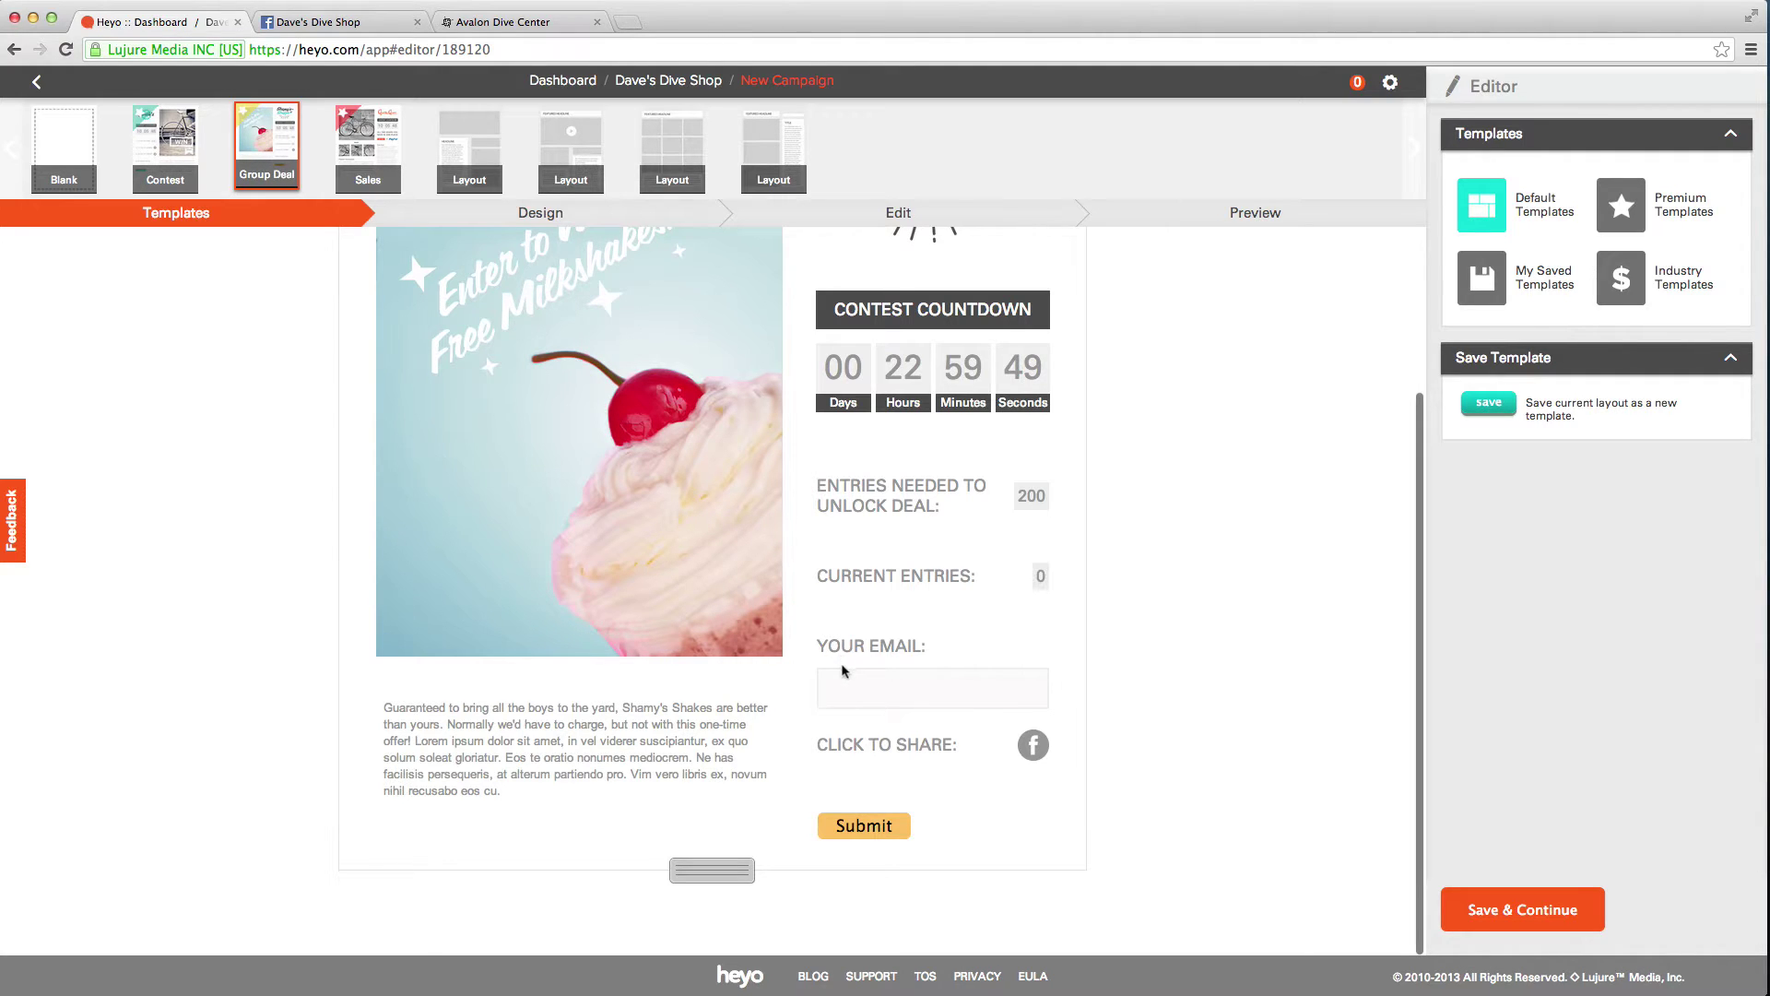
scroll(879, 567, up, 3)
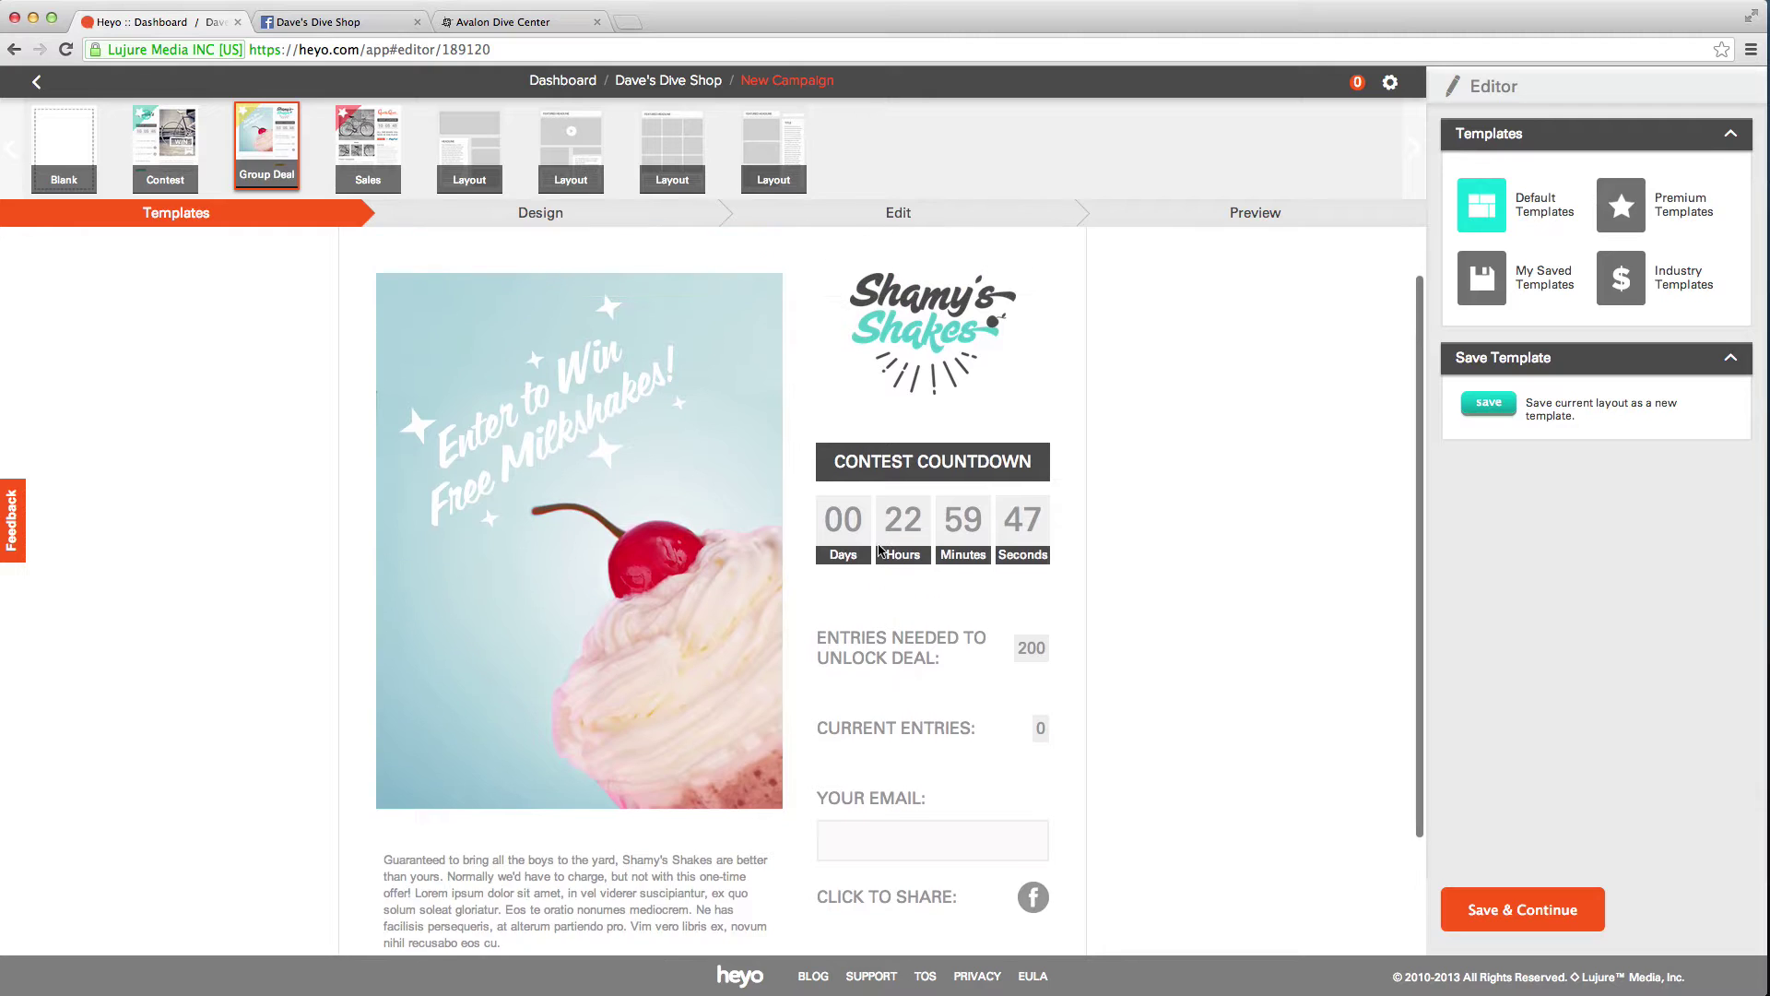
scroll(878, 551, down, 1)
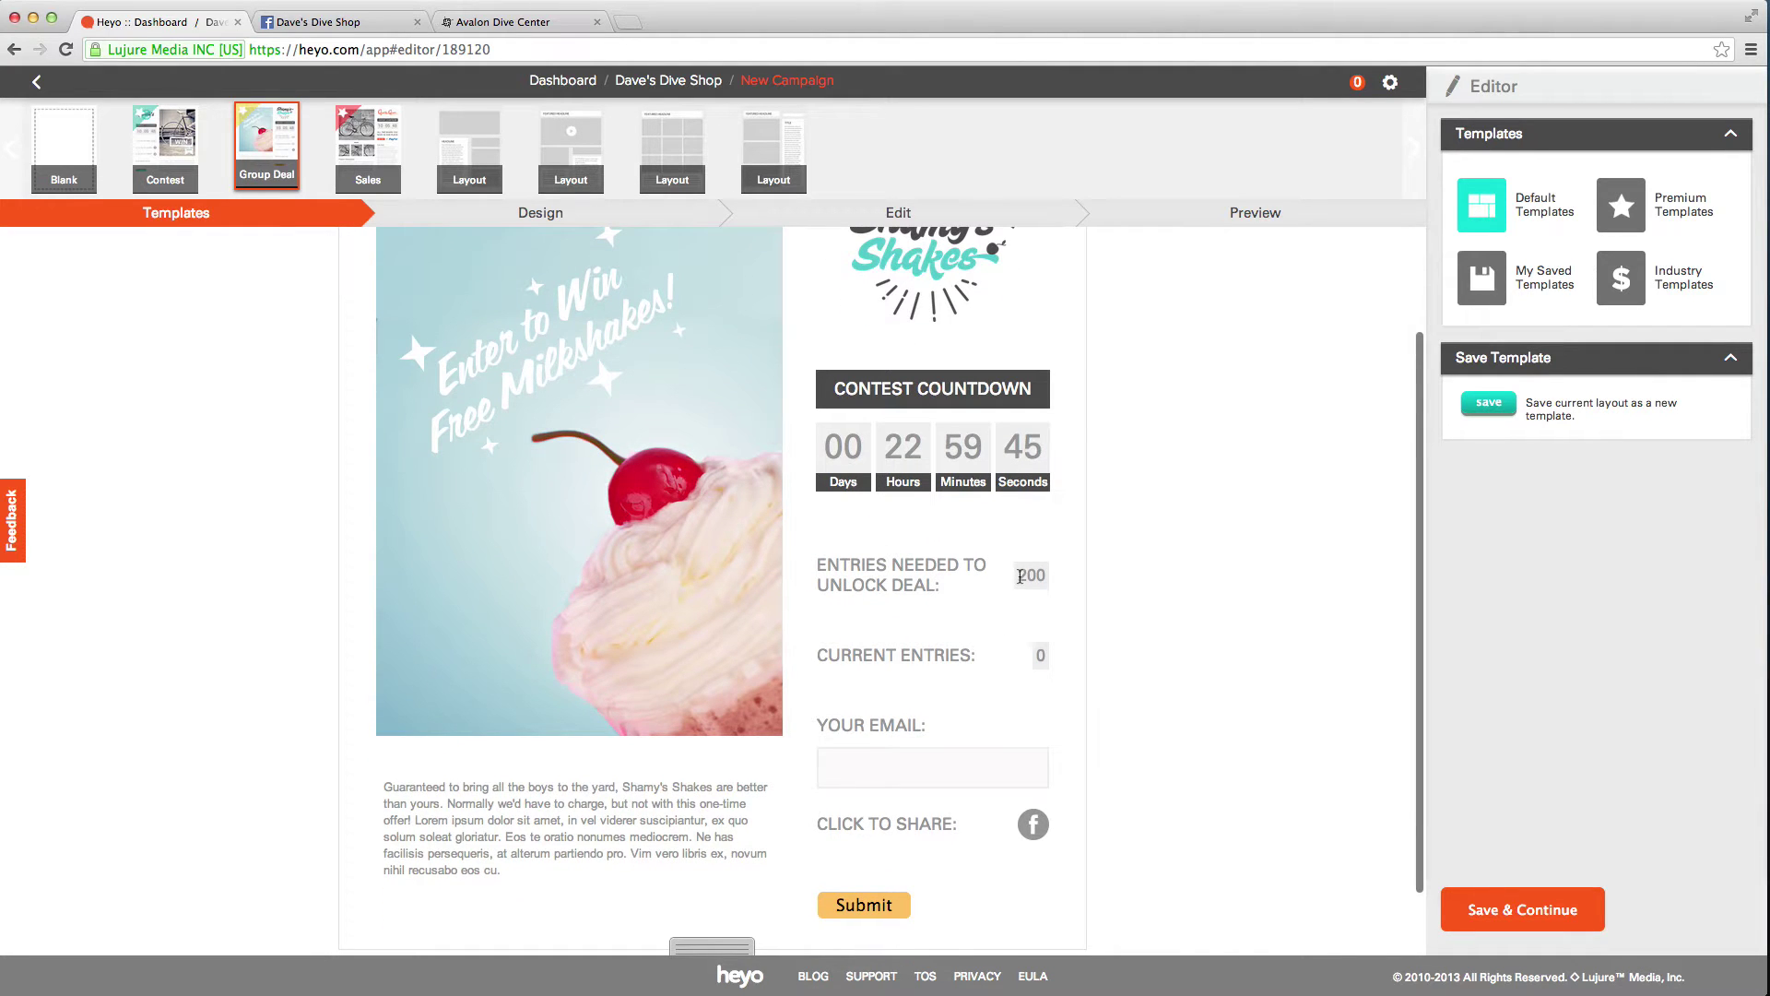
drag(1019, 576, 1048, 578)
triple_click(1050, 655)
click(1046, 654)
double_click(1042, 656)
scroll(970, 726, down, 2)
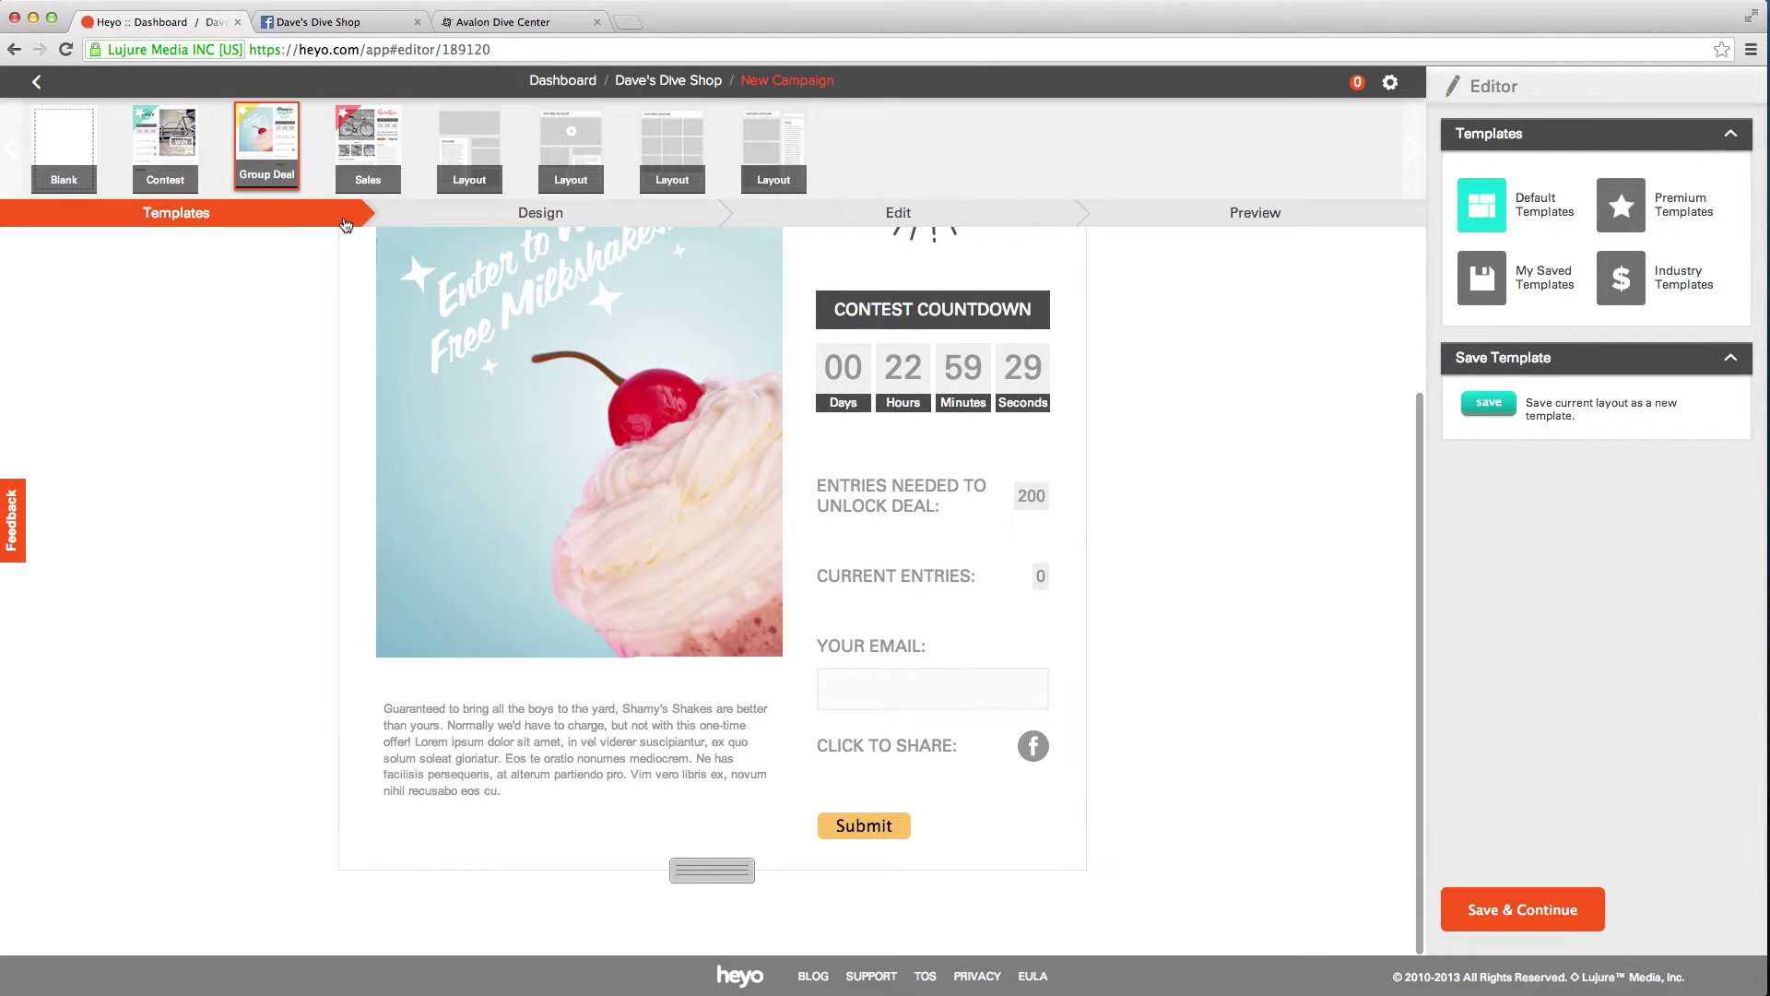
click(370, 157)
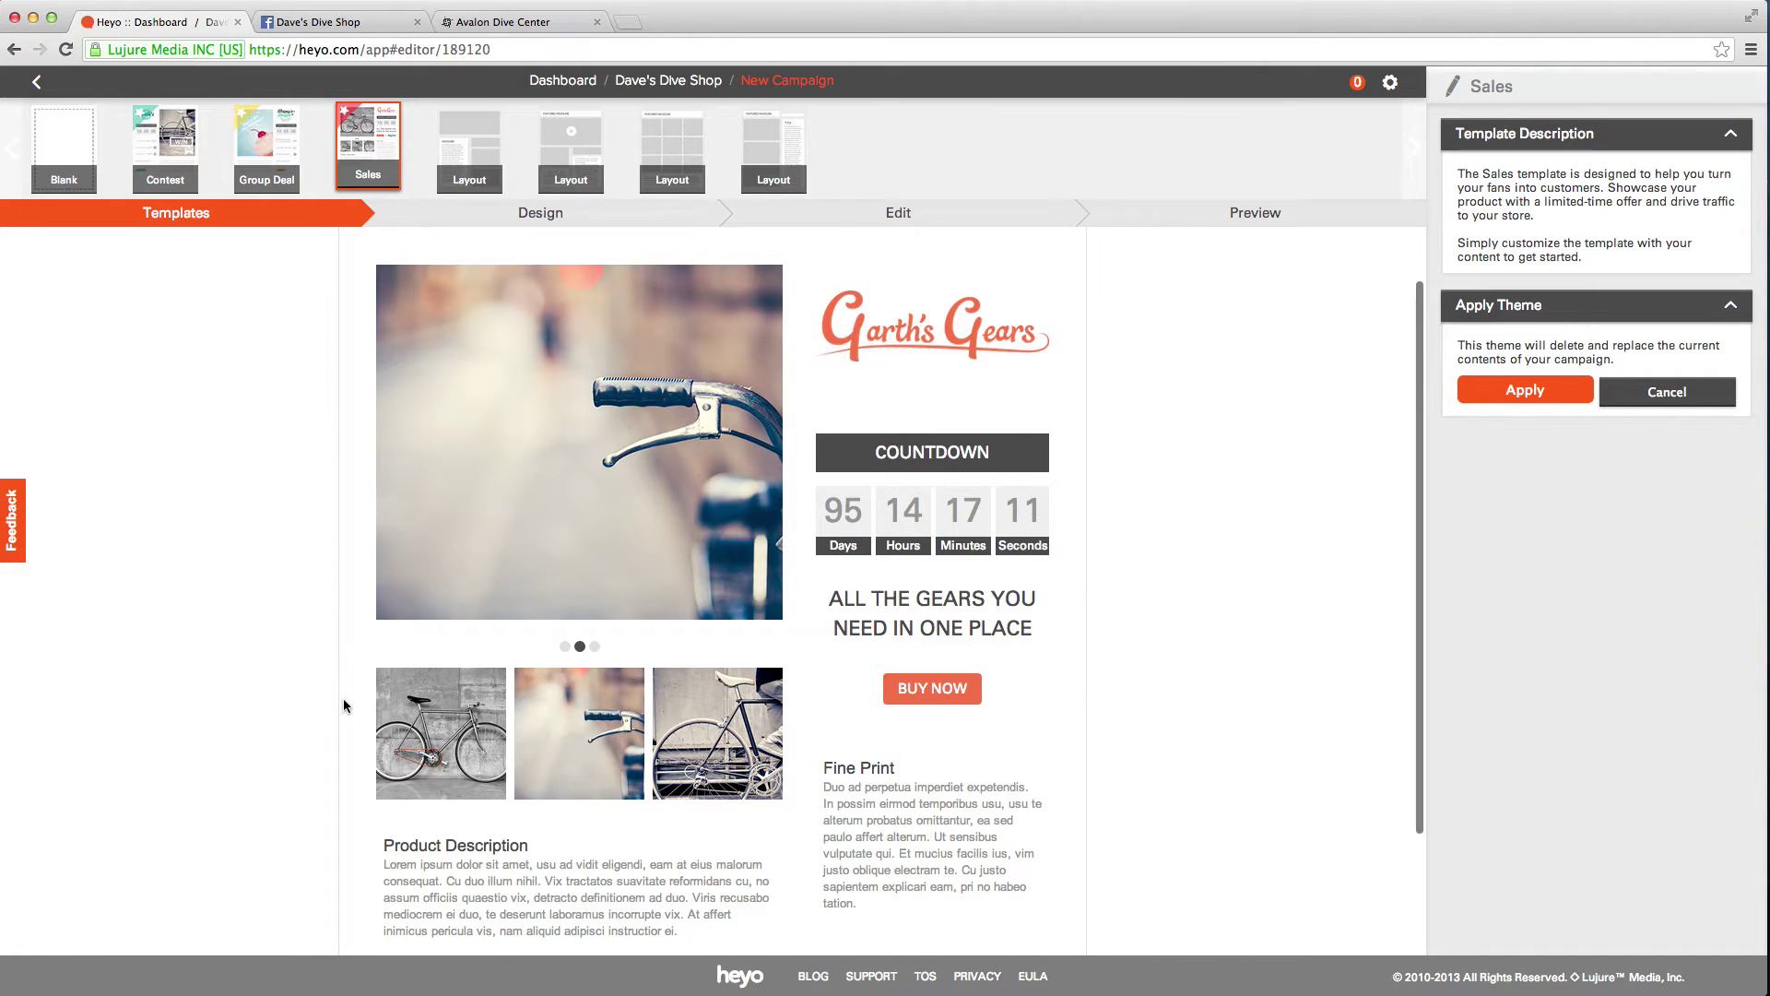
- Scroll the Sales template preview, then preview the first plain Layout wireframe
scroll(365, 725, down, 2)
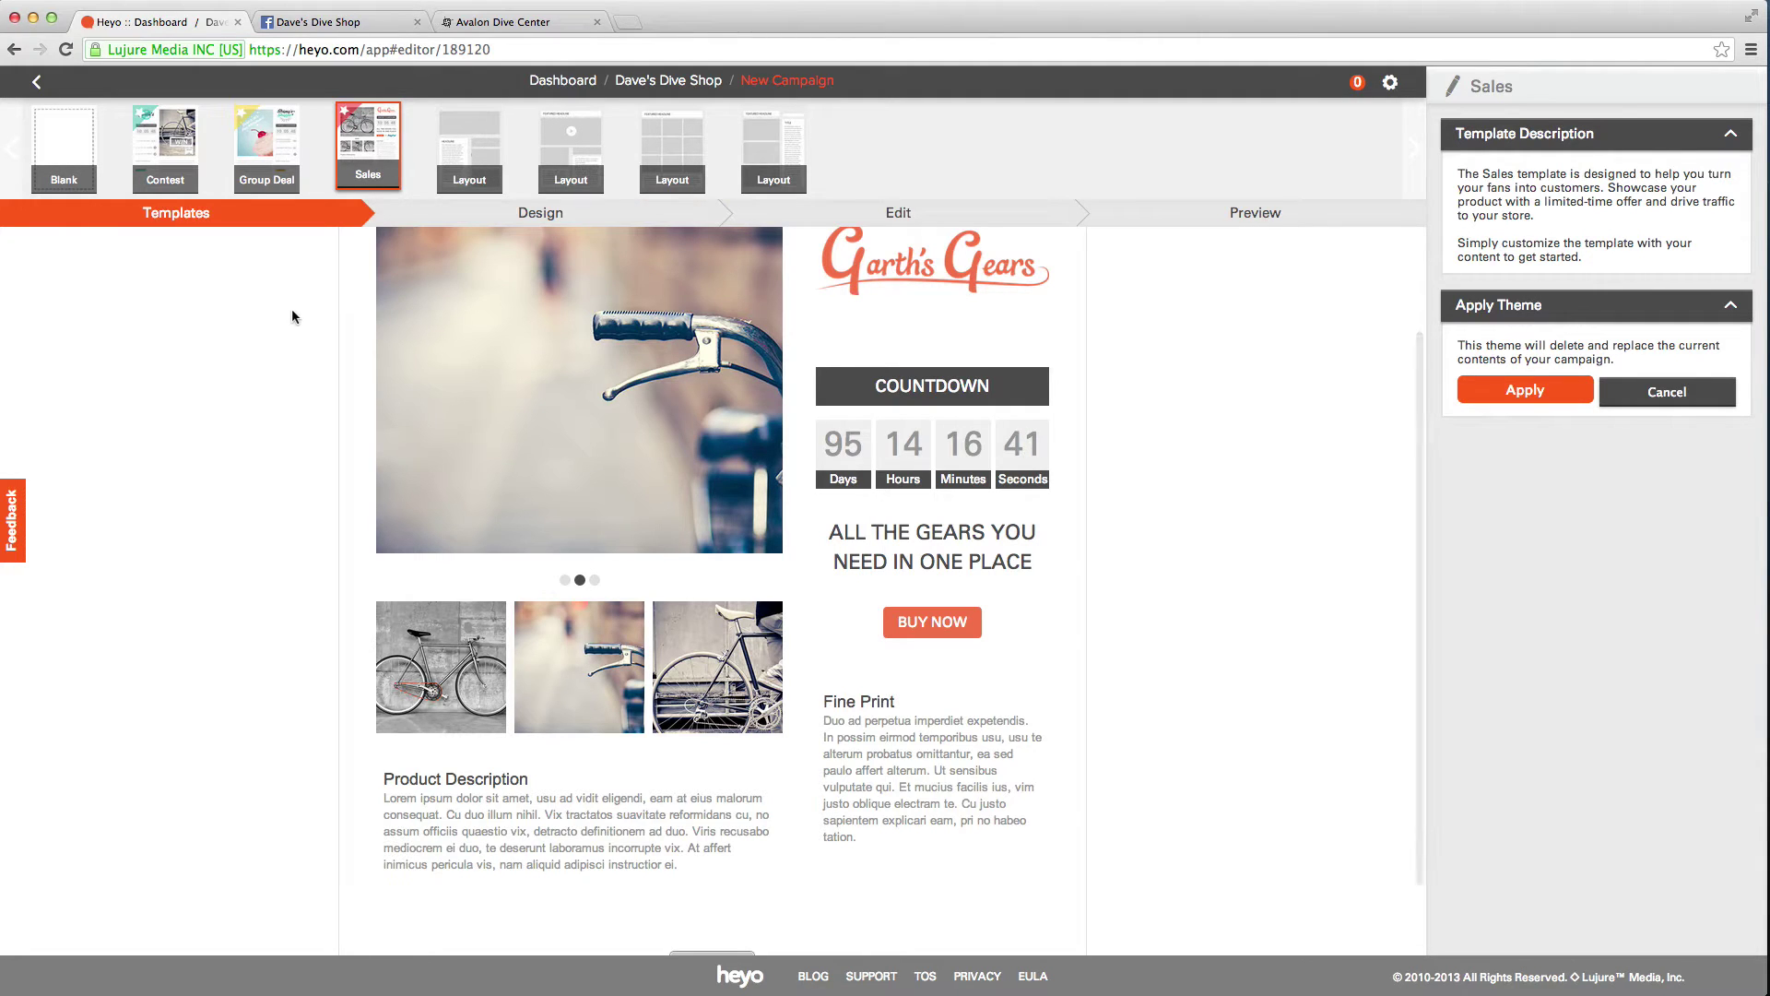
click(466, 155)
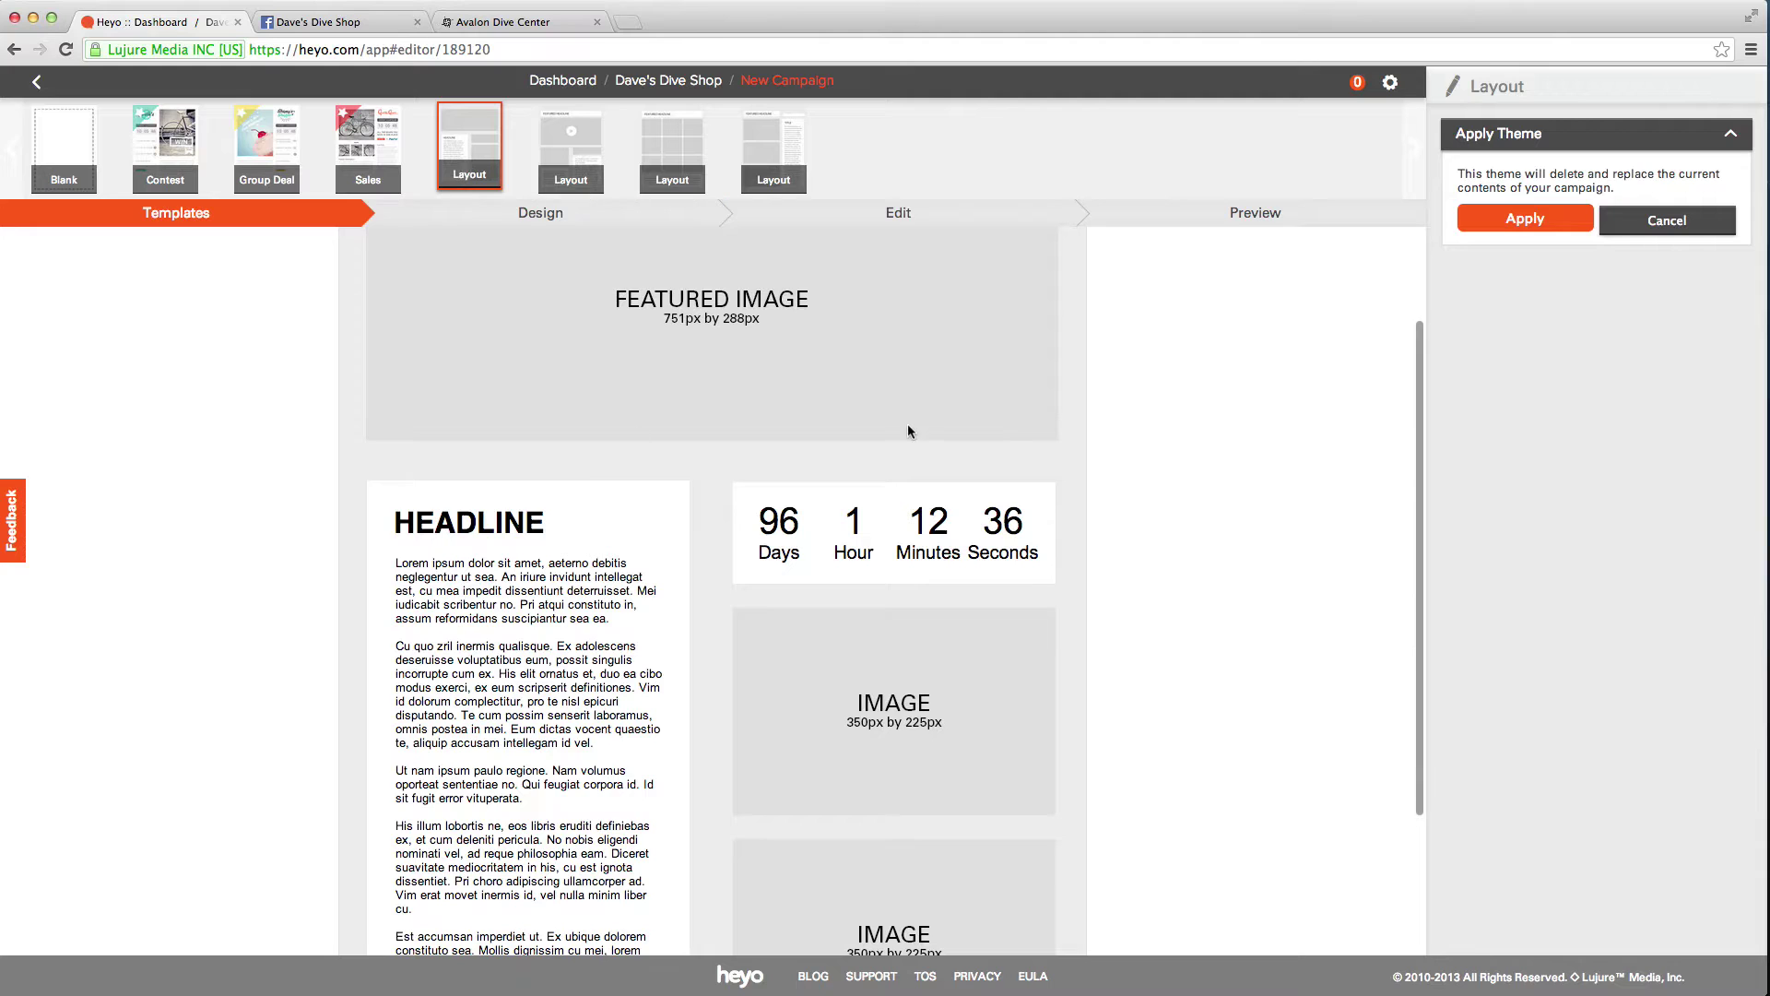
- Compare the video-block, 3x3 image grid and image-column-with-TITLE layout templates
scroll(850, 387, up, 3)
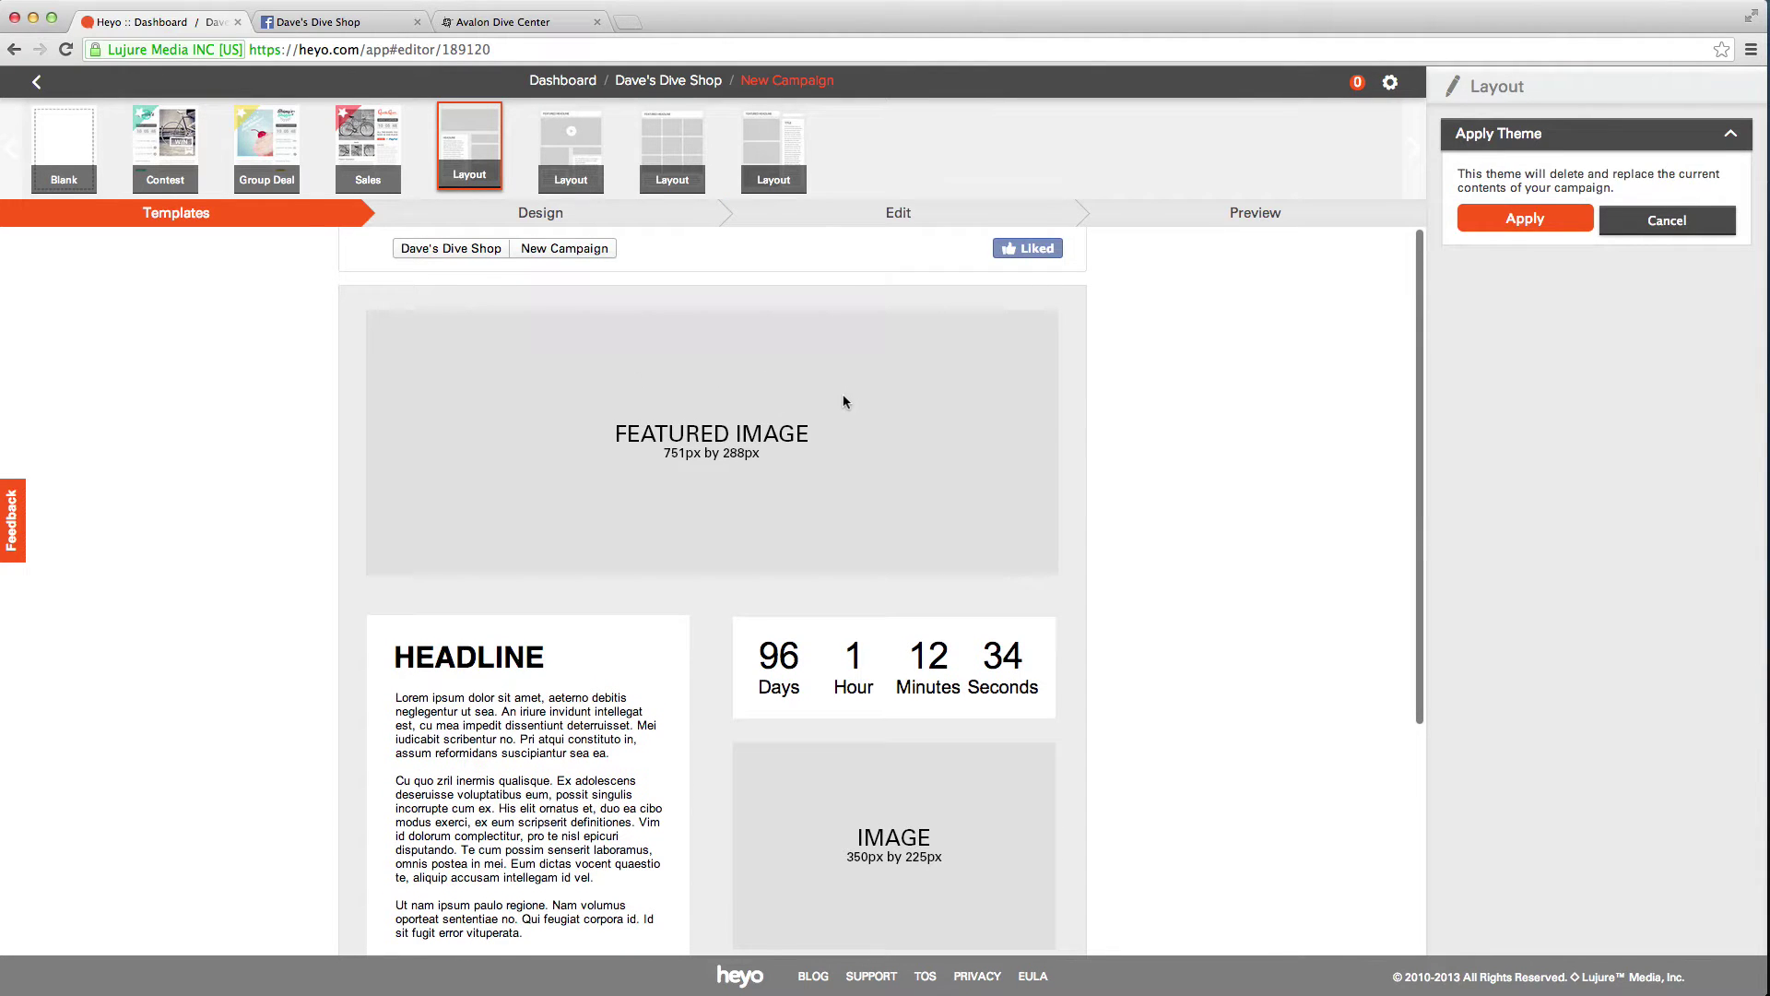
scroll(848, 400, down, 5)
scroll(843, 402, up, 4)
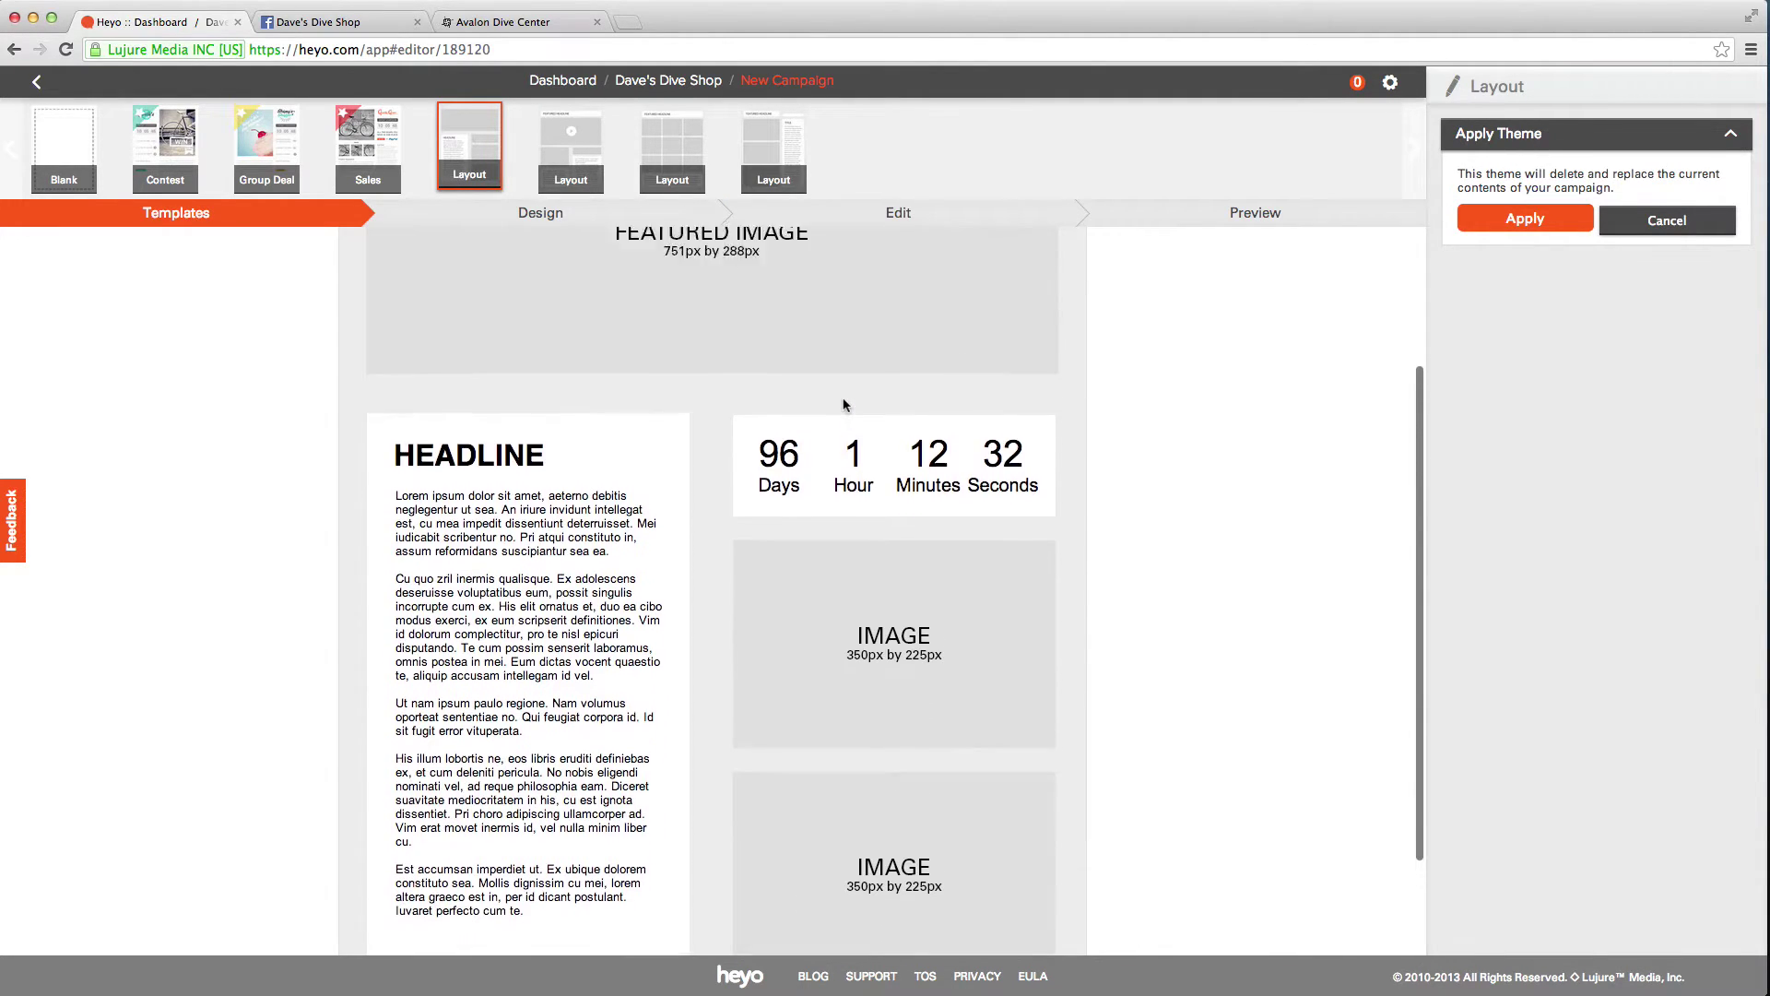
click(571, 147)
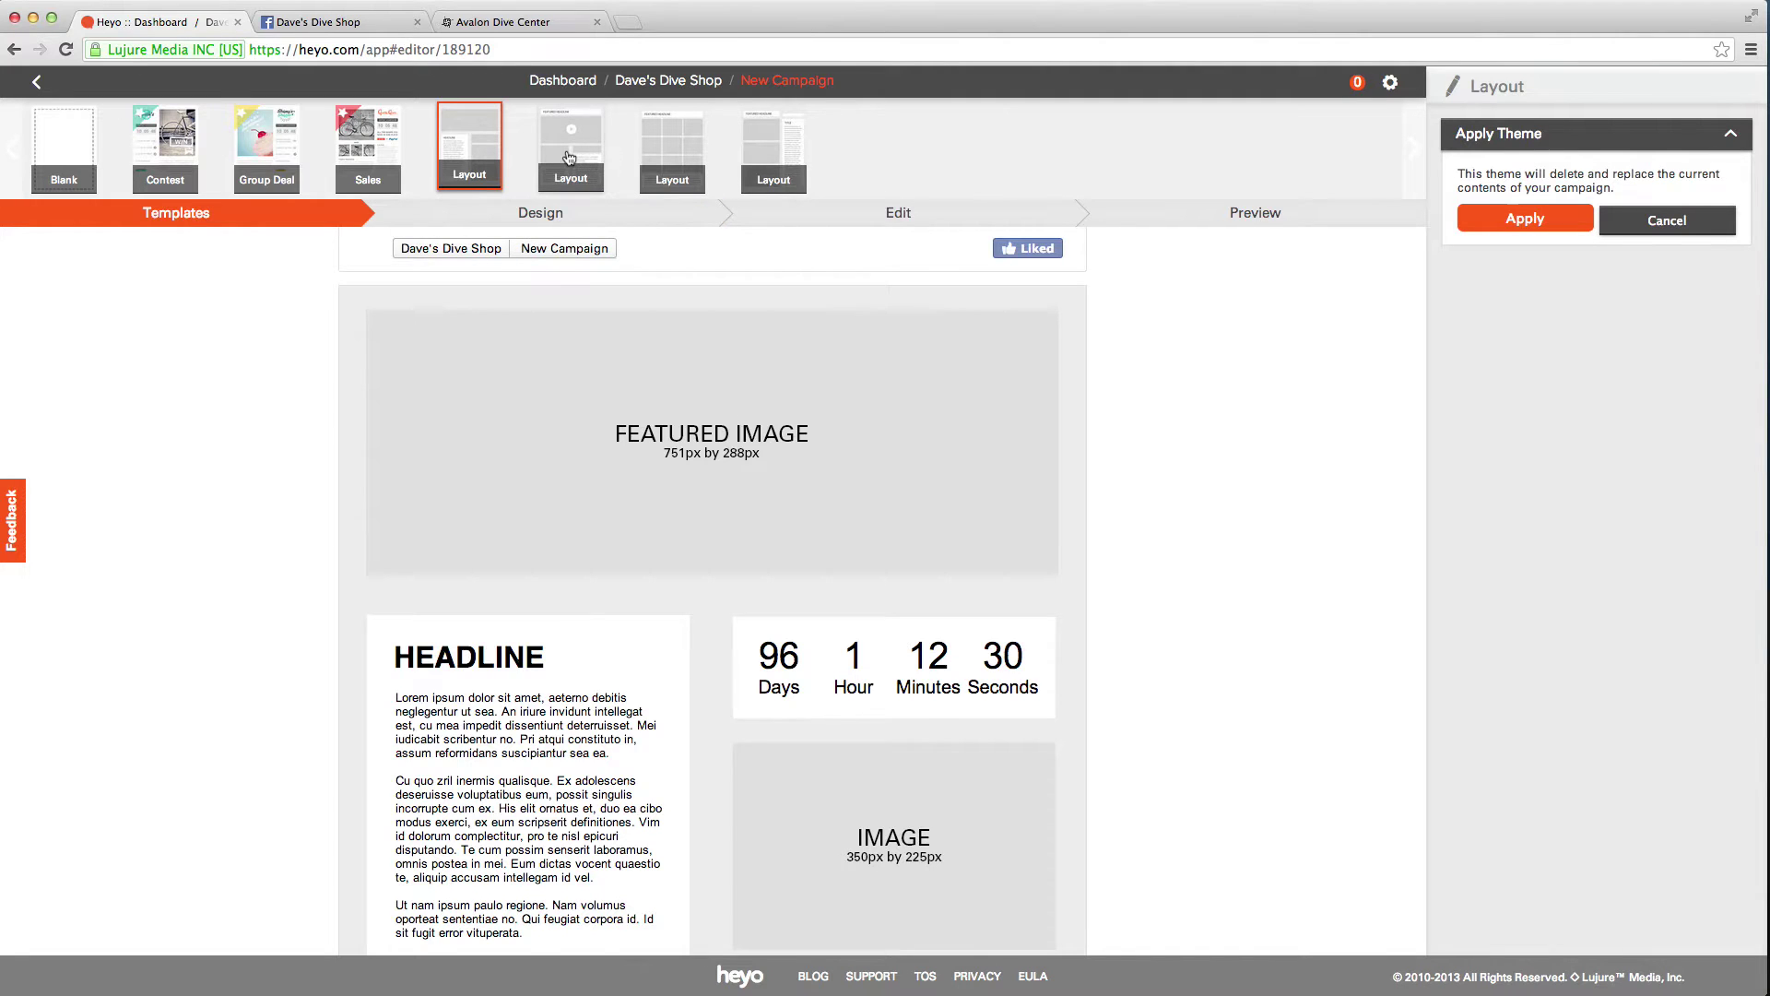
scroll(802, 462, down, 5)
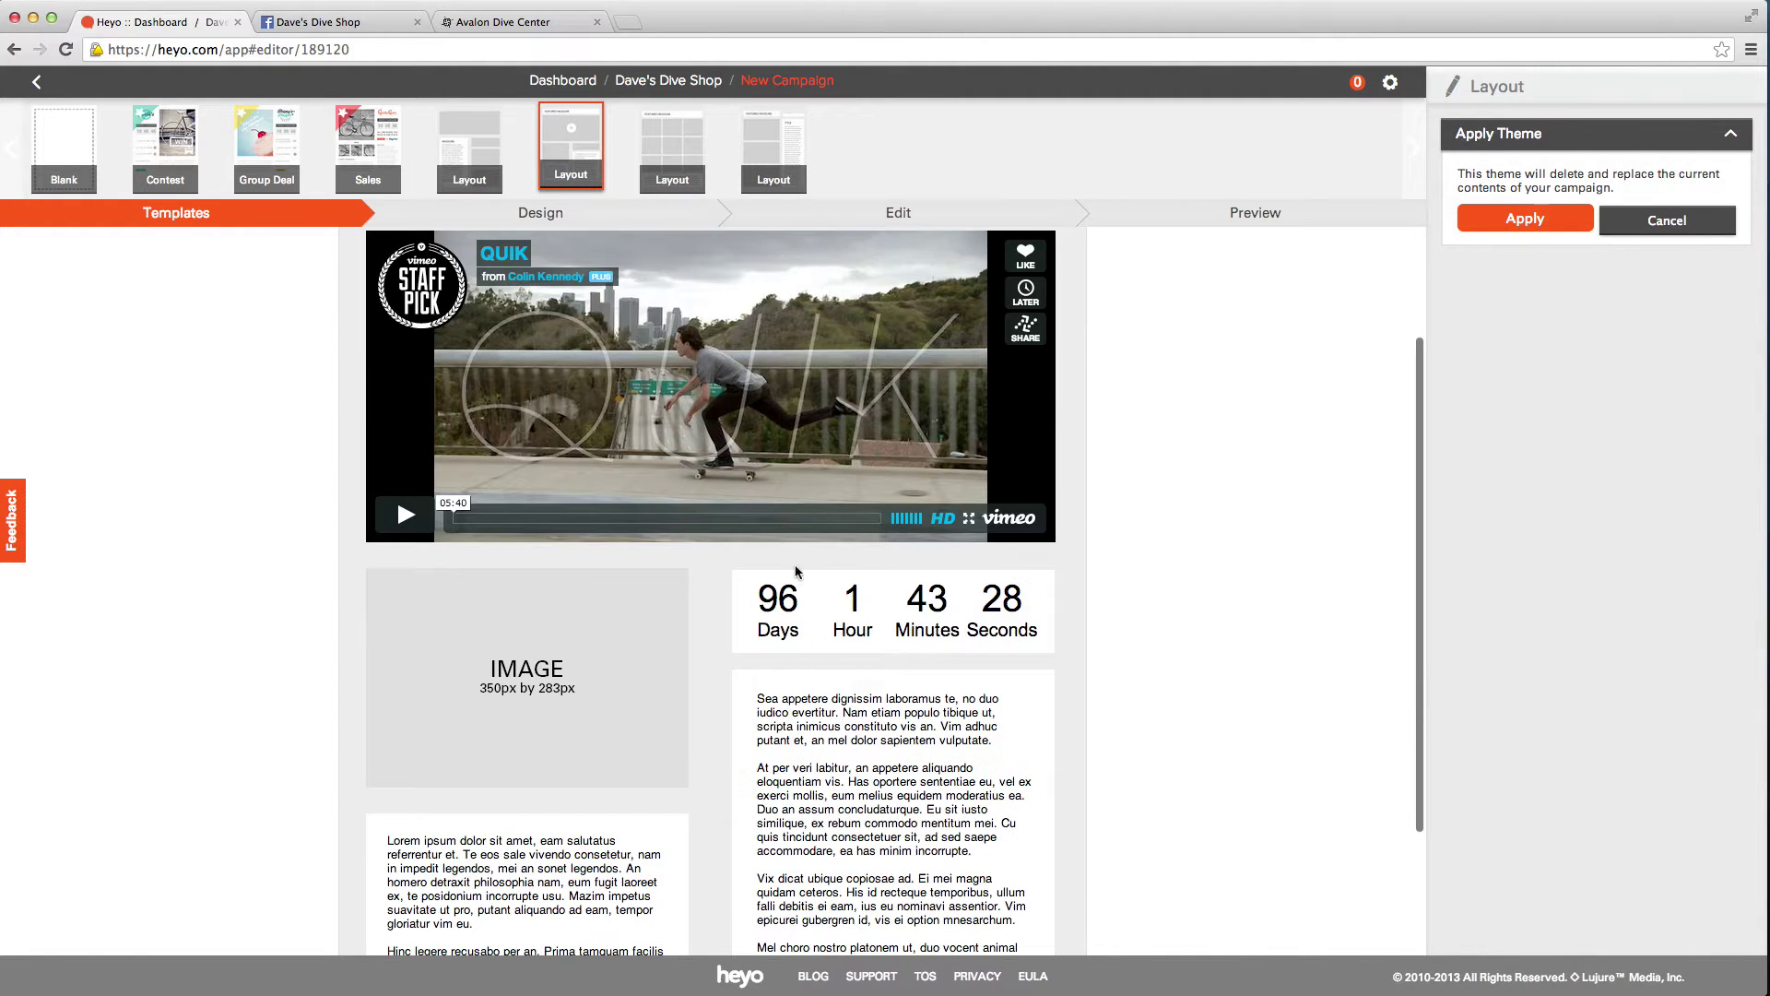
scroll(827, 591, up, 3)
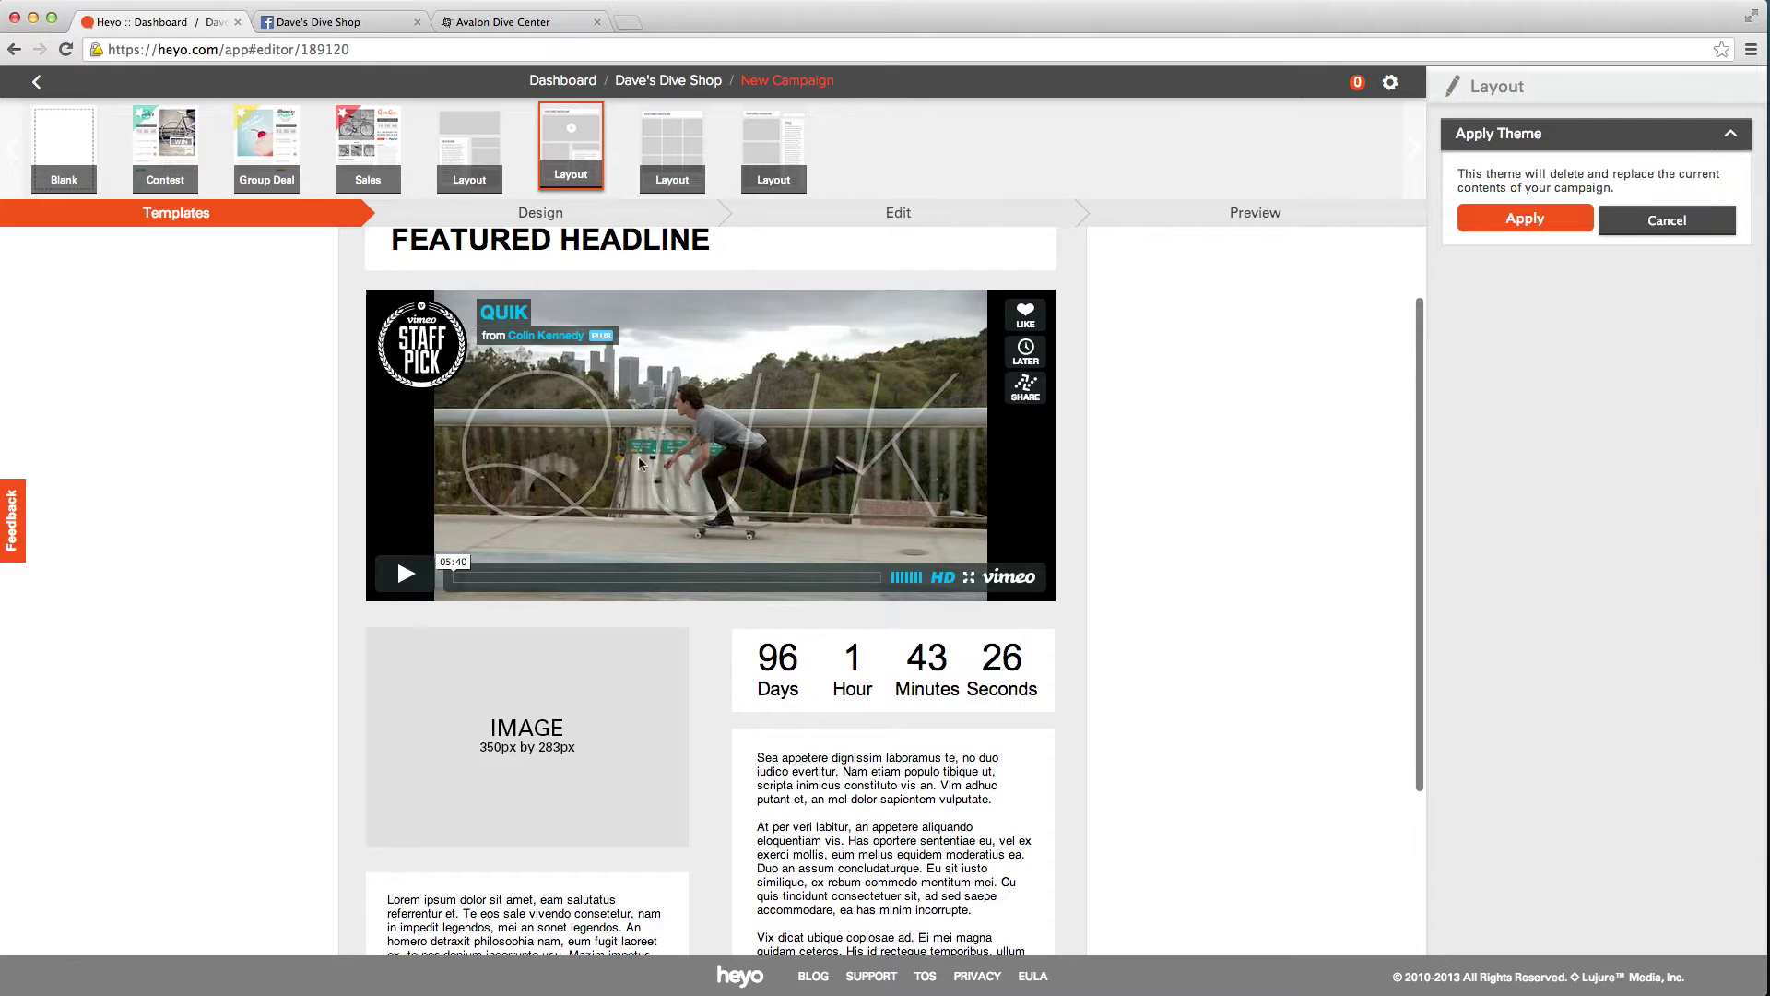
scroll(767, 559, down, 2)
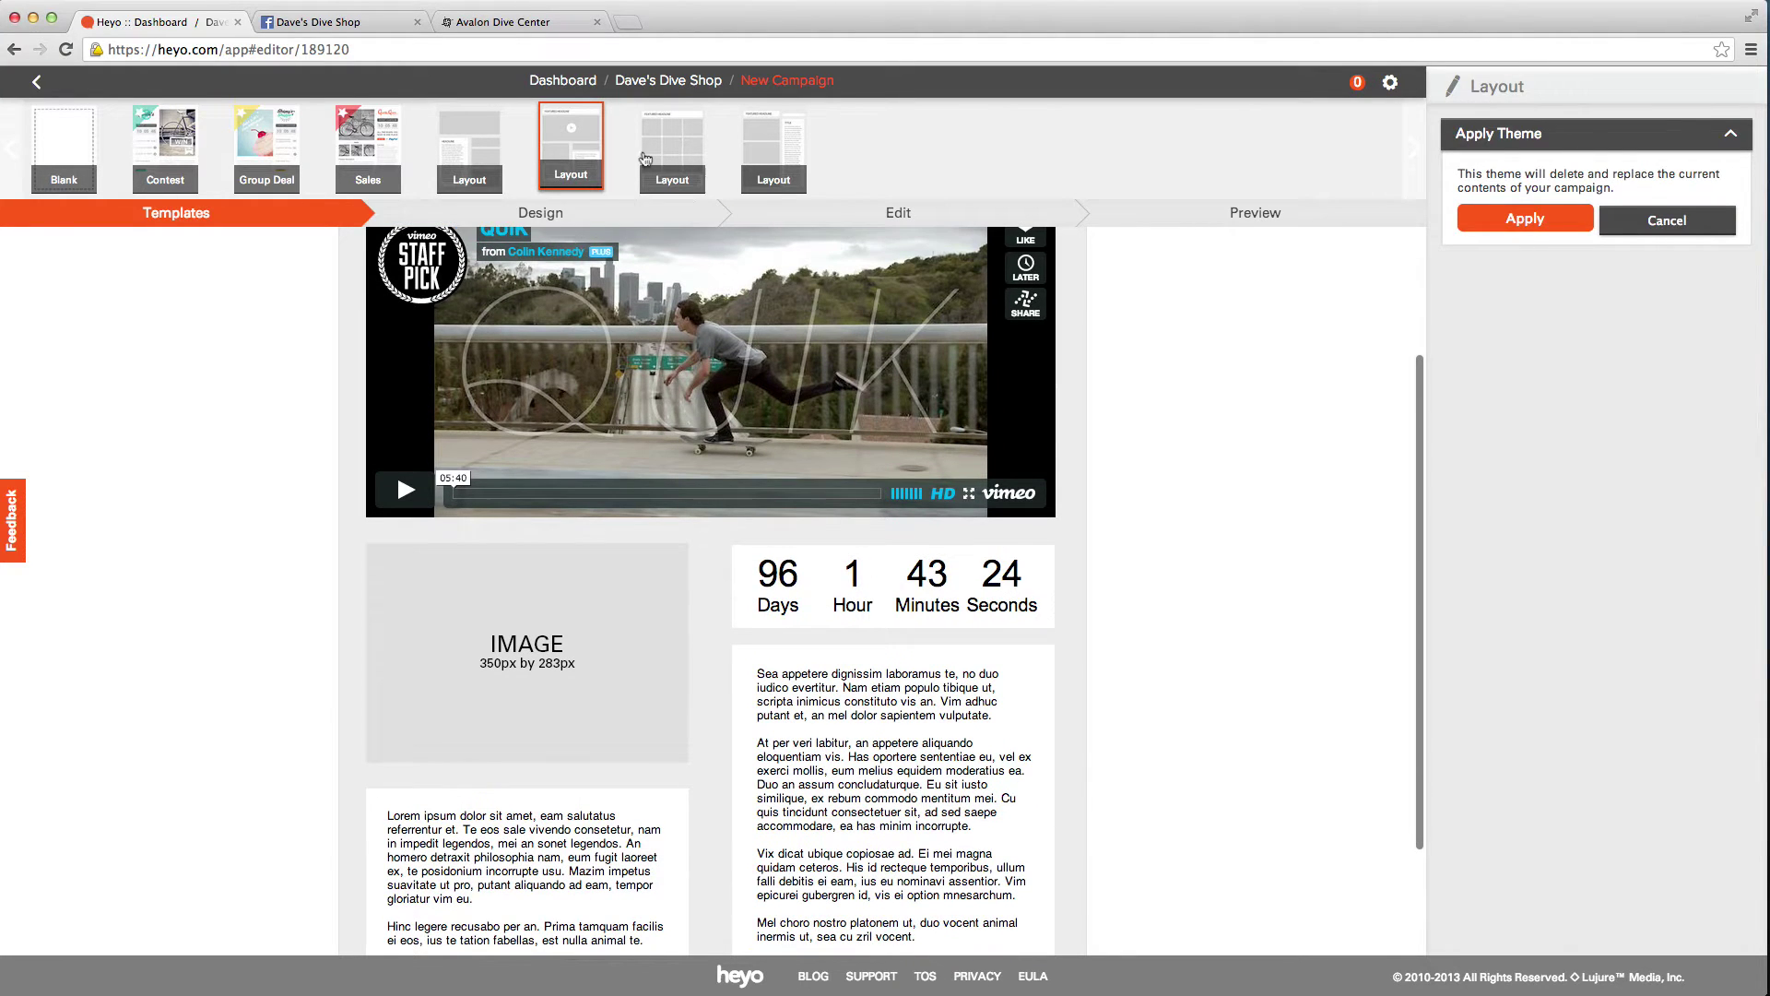
click(672, 146)
scroll(800, 551, down, 1)
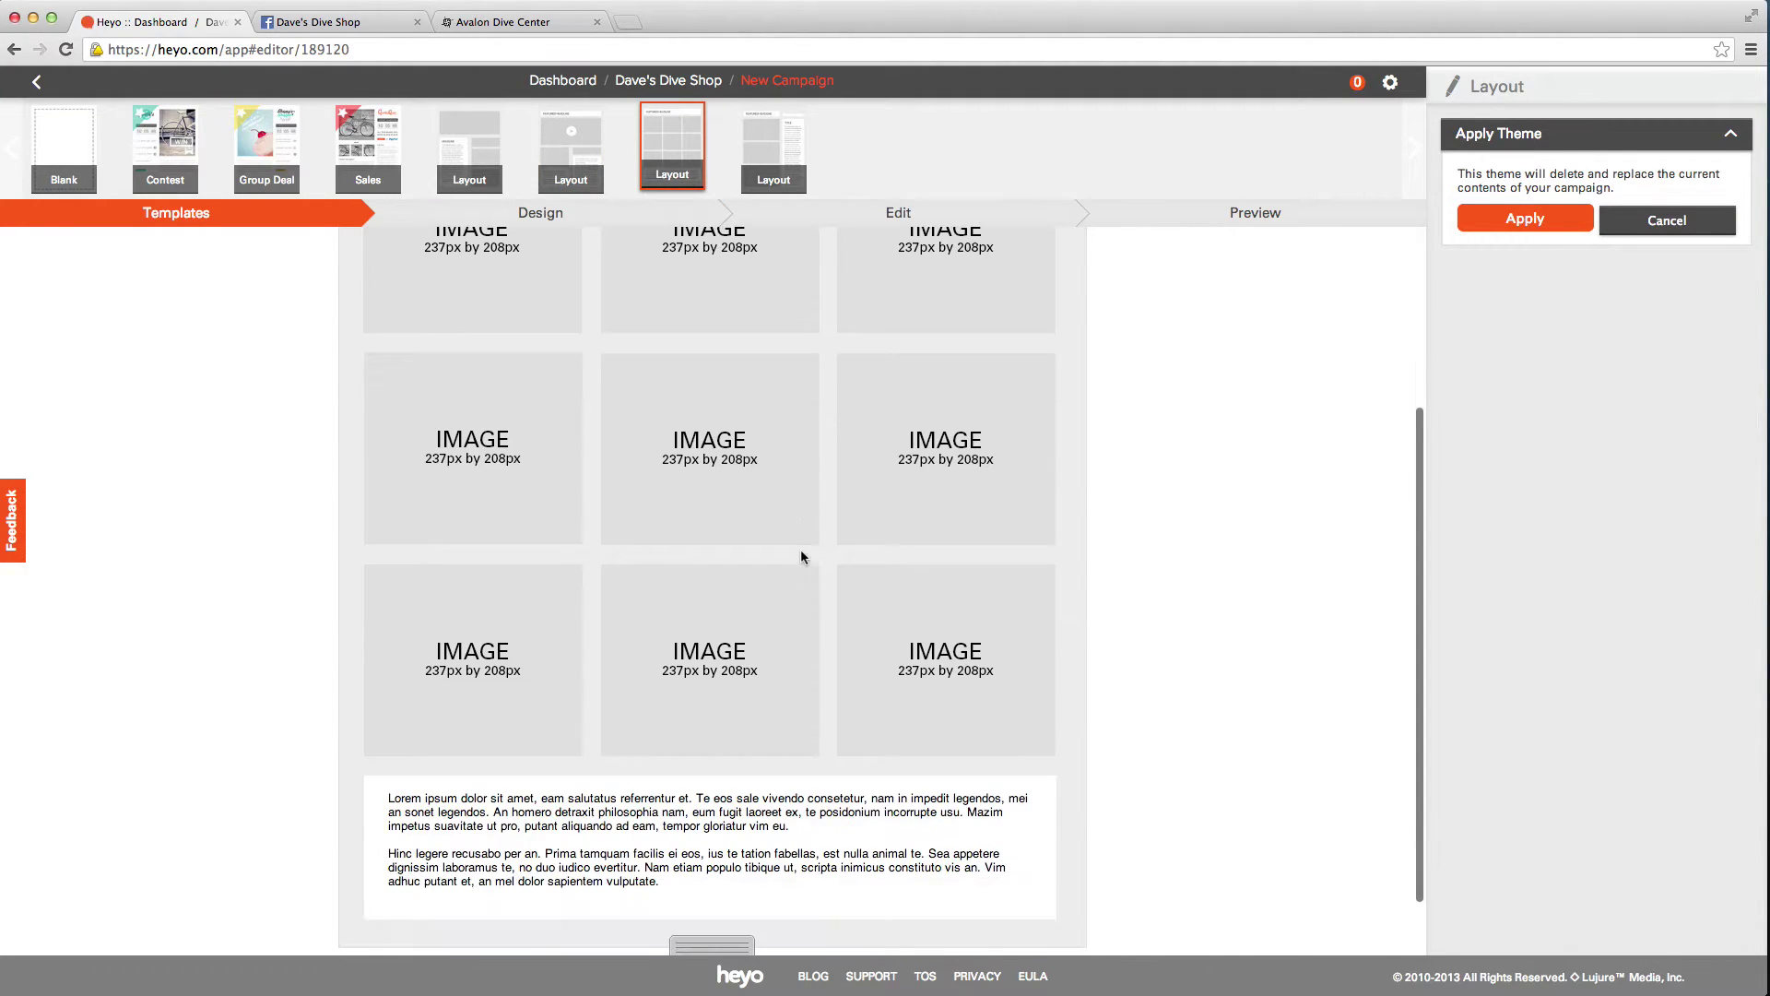
scroll(800, 550, up, 3)
scroll(798, 557, down, 2)
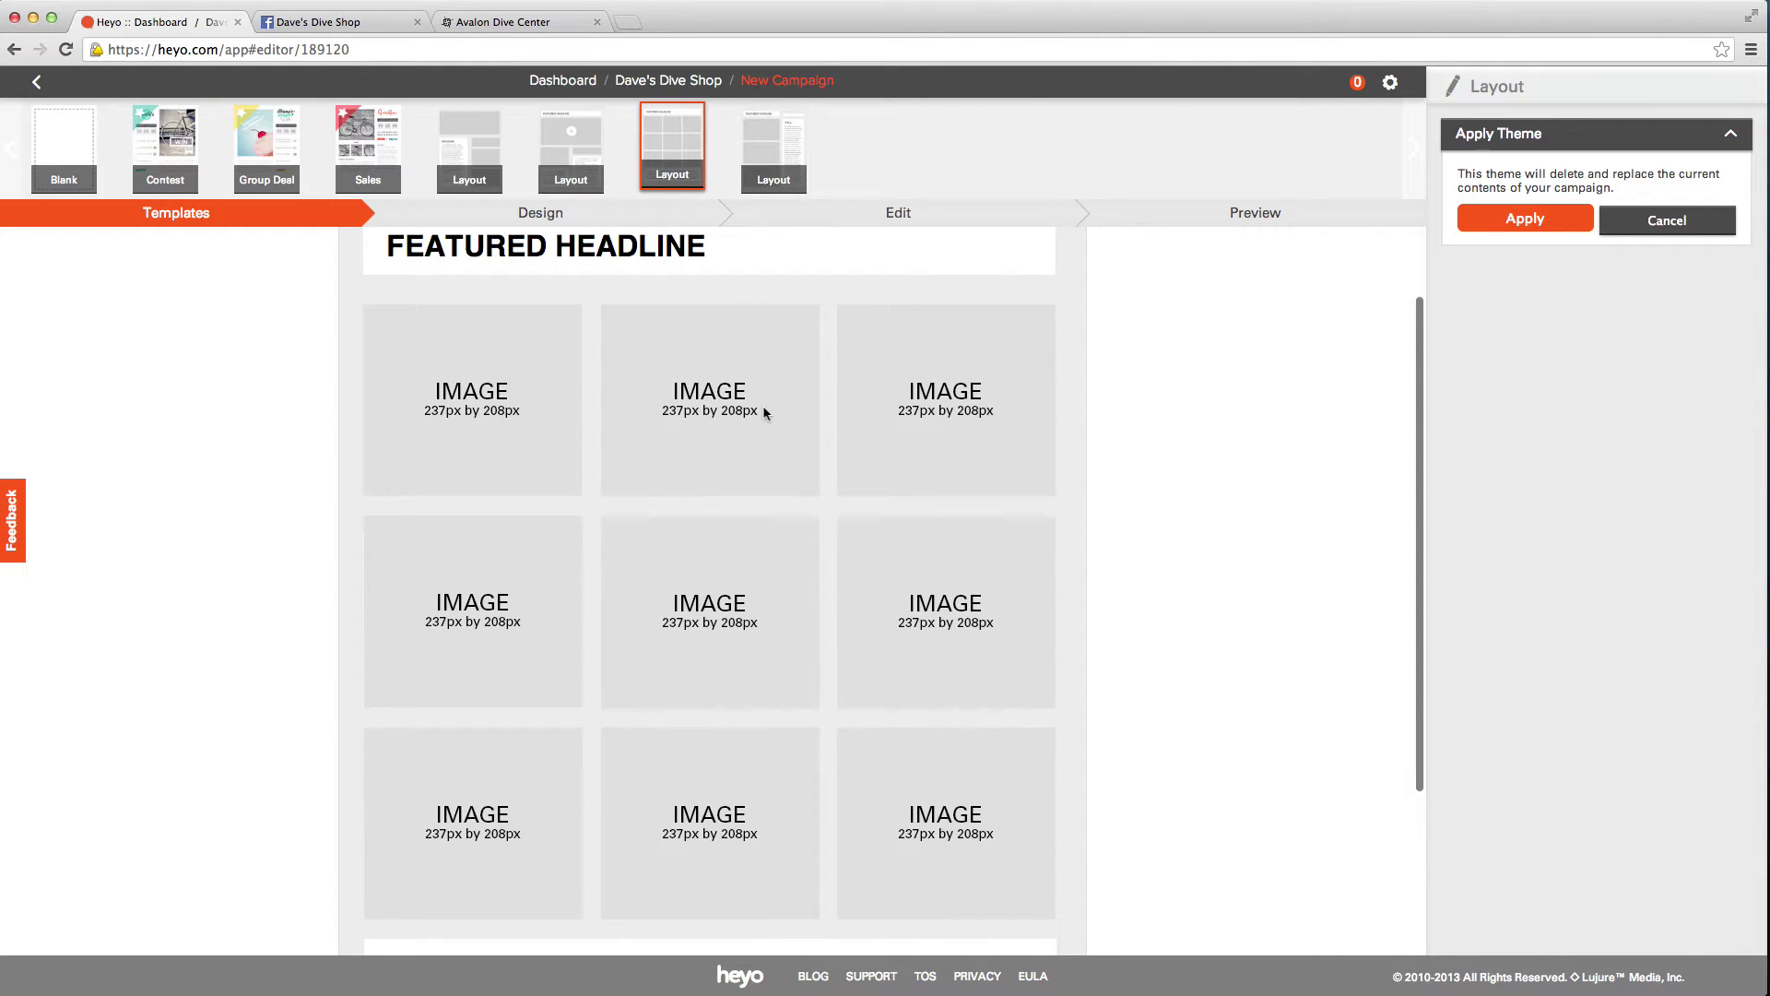
click(757, 163)
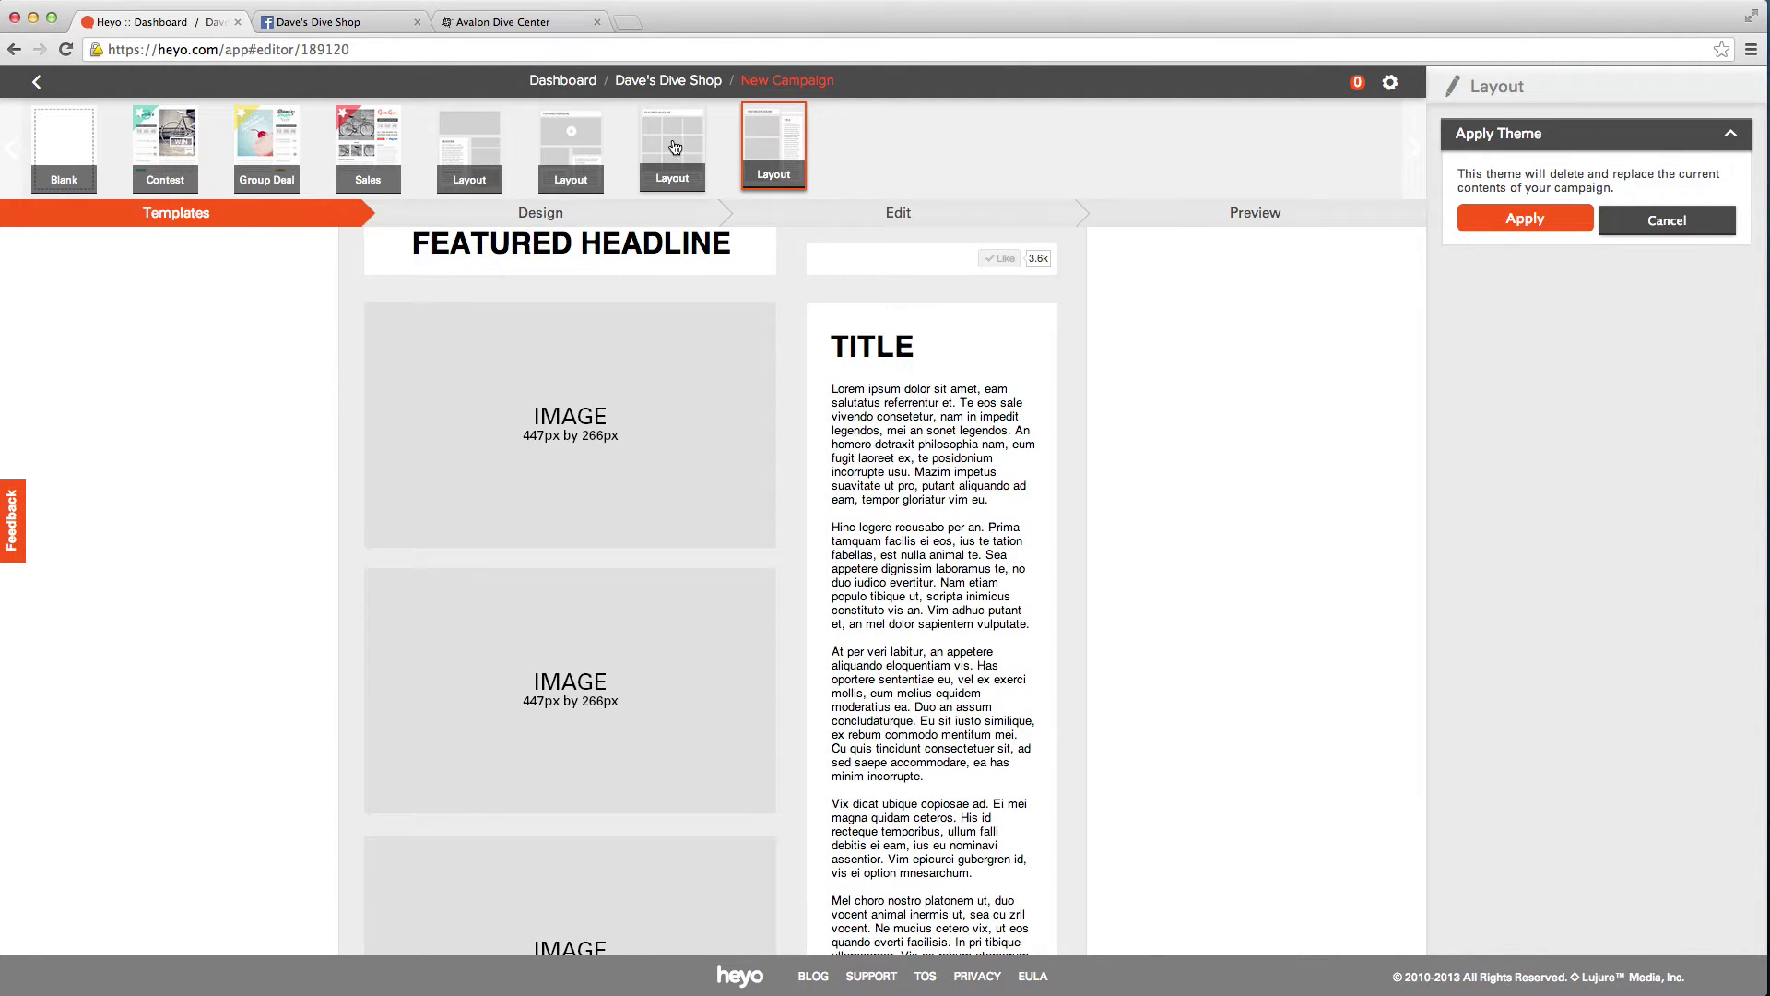
click(678, 148)
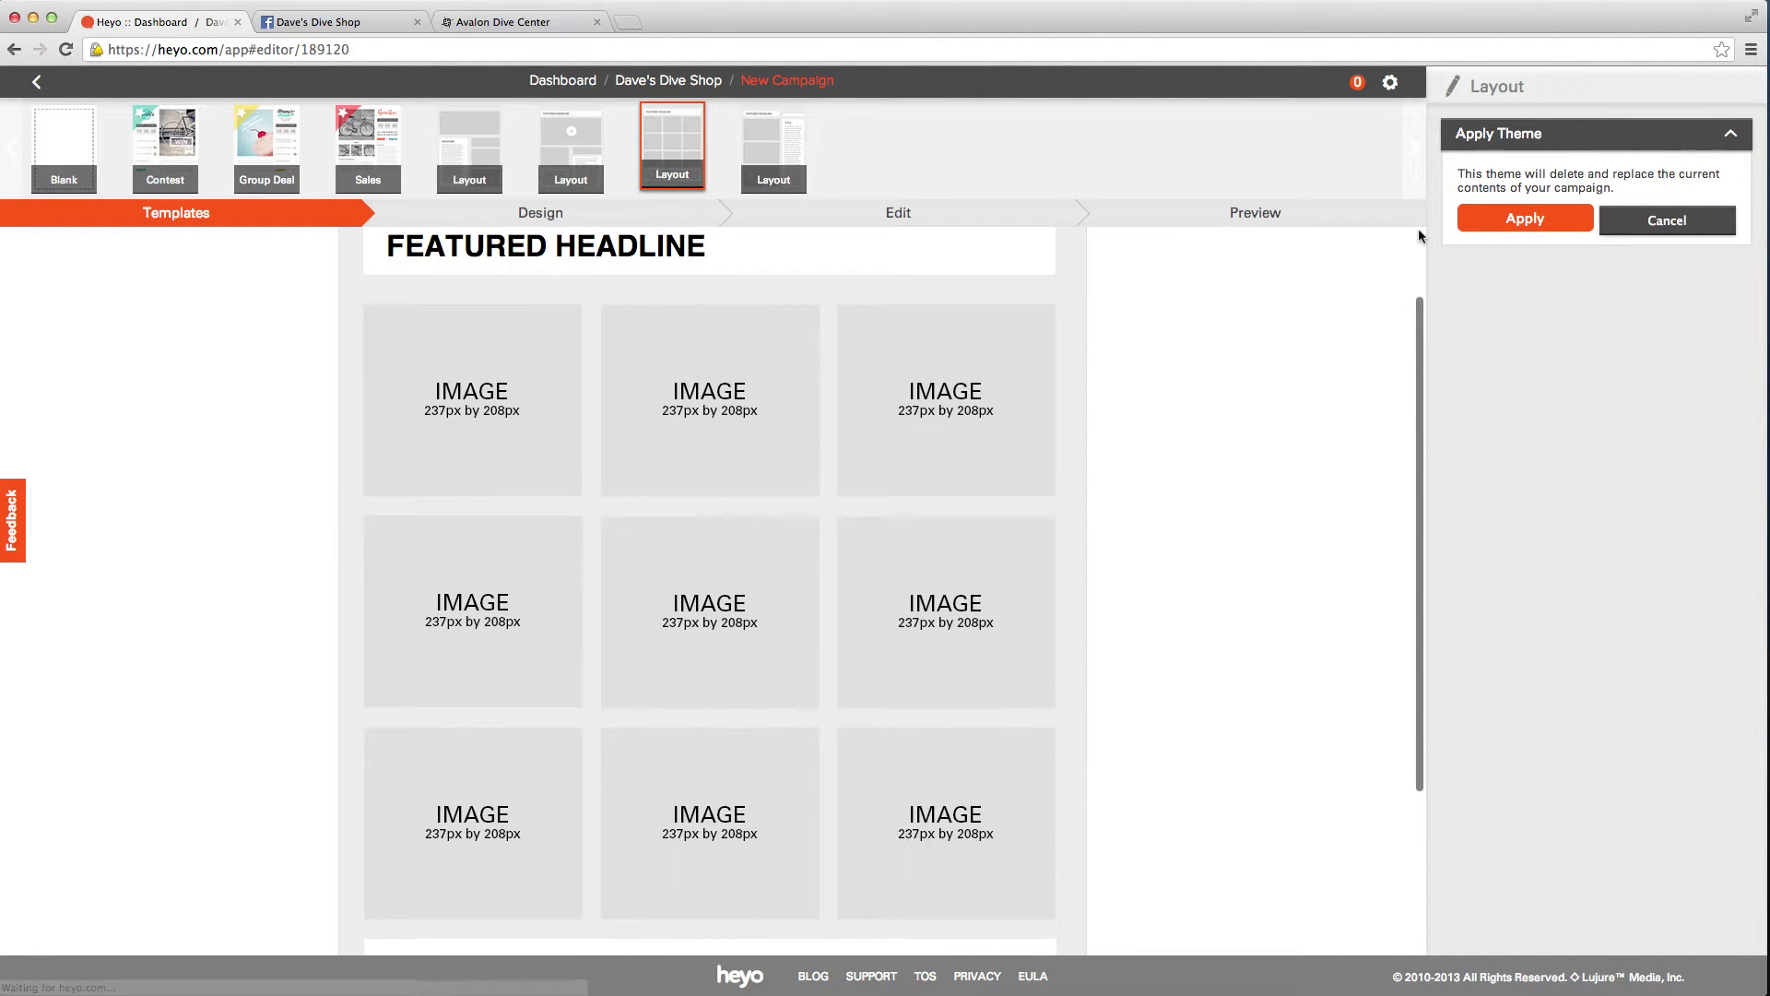
- Try the 3x3 grid layout, then replace it with the Blank template and save
click(1504, 210)
drag(767, 367, 592, 506)
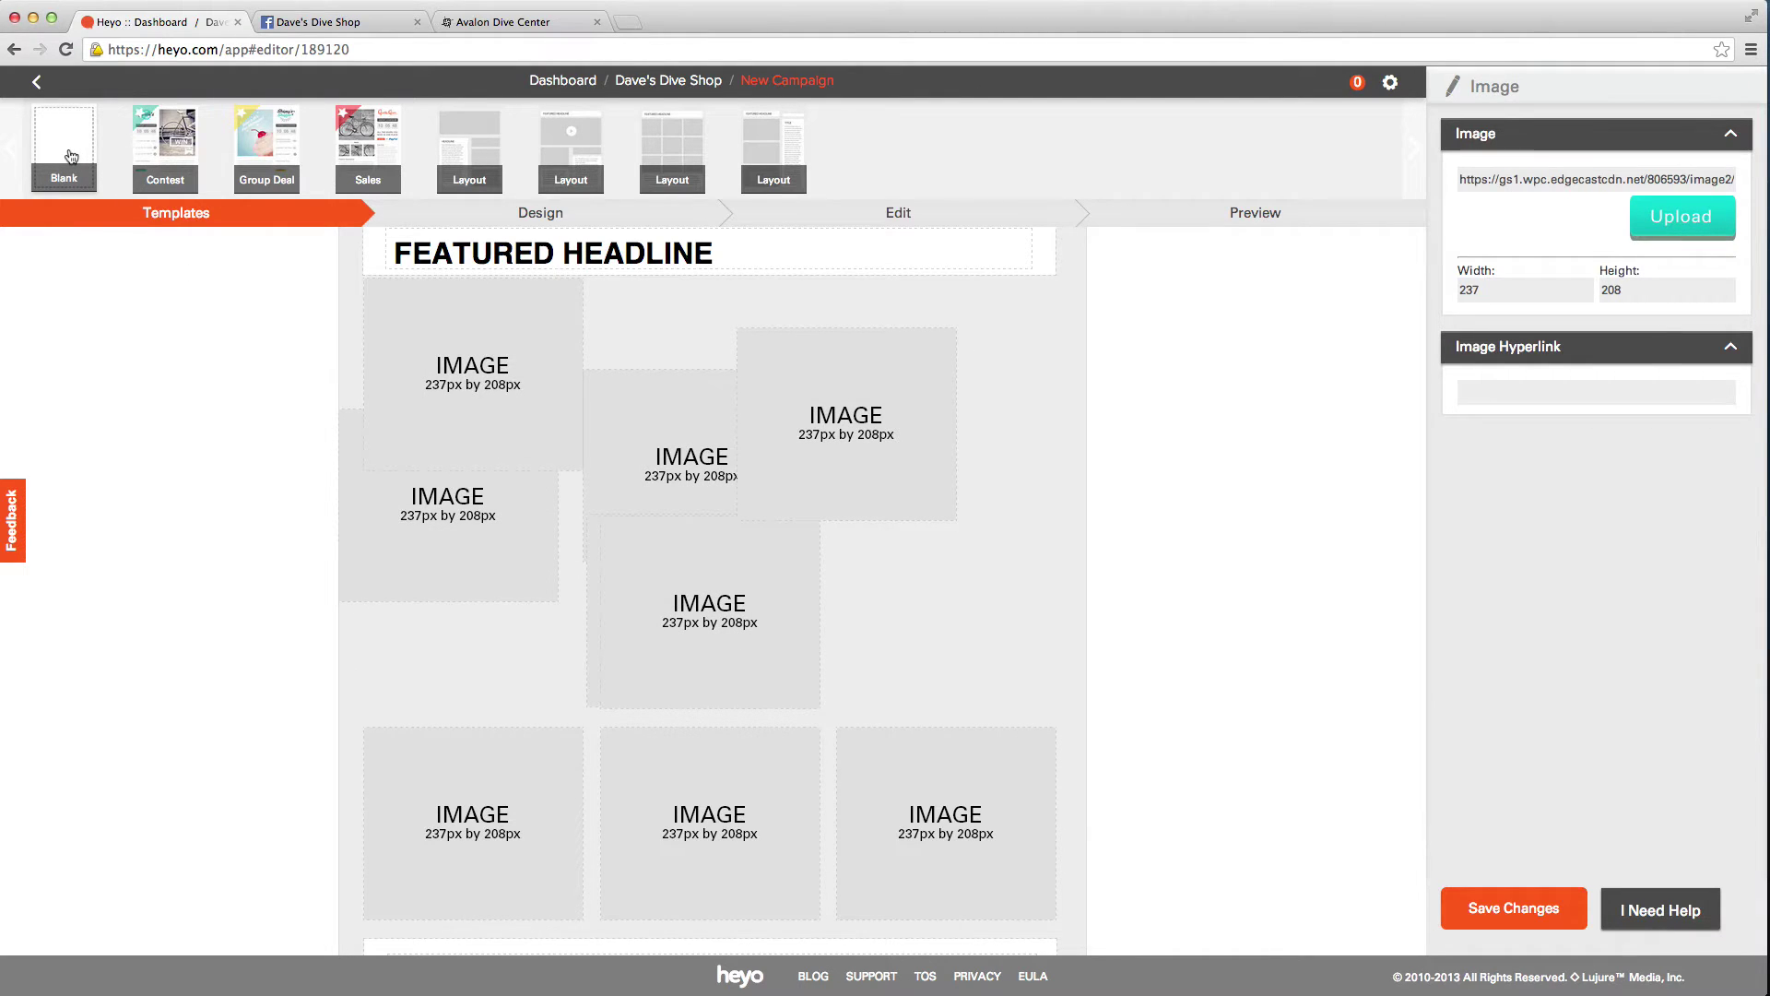
click(70, 155)
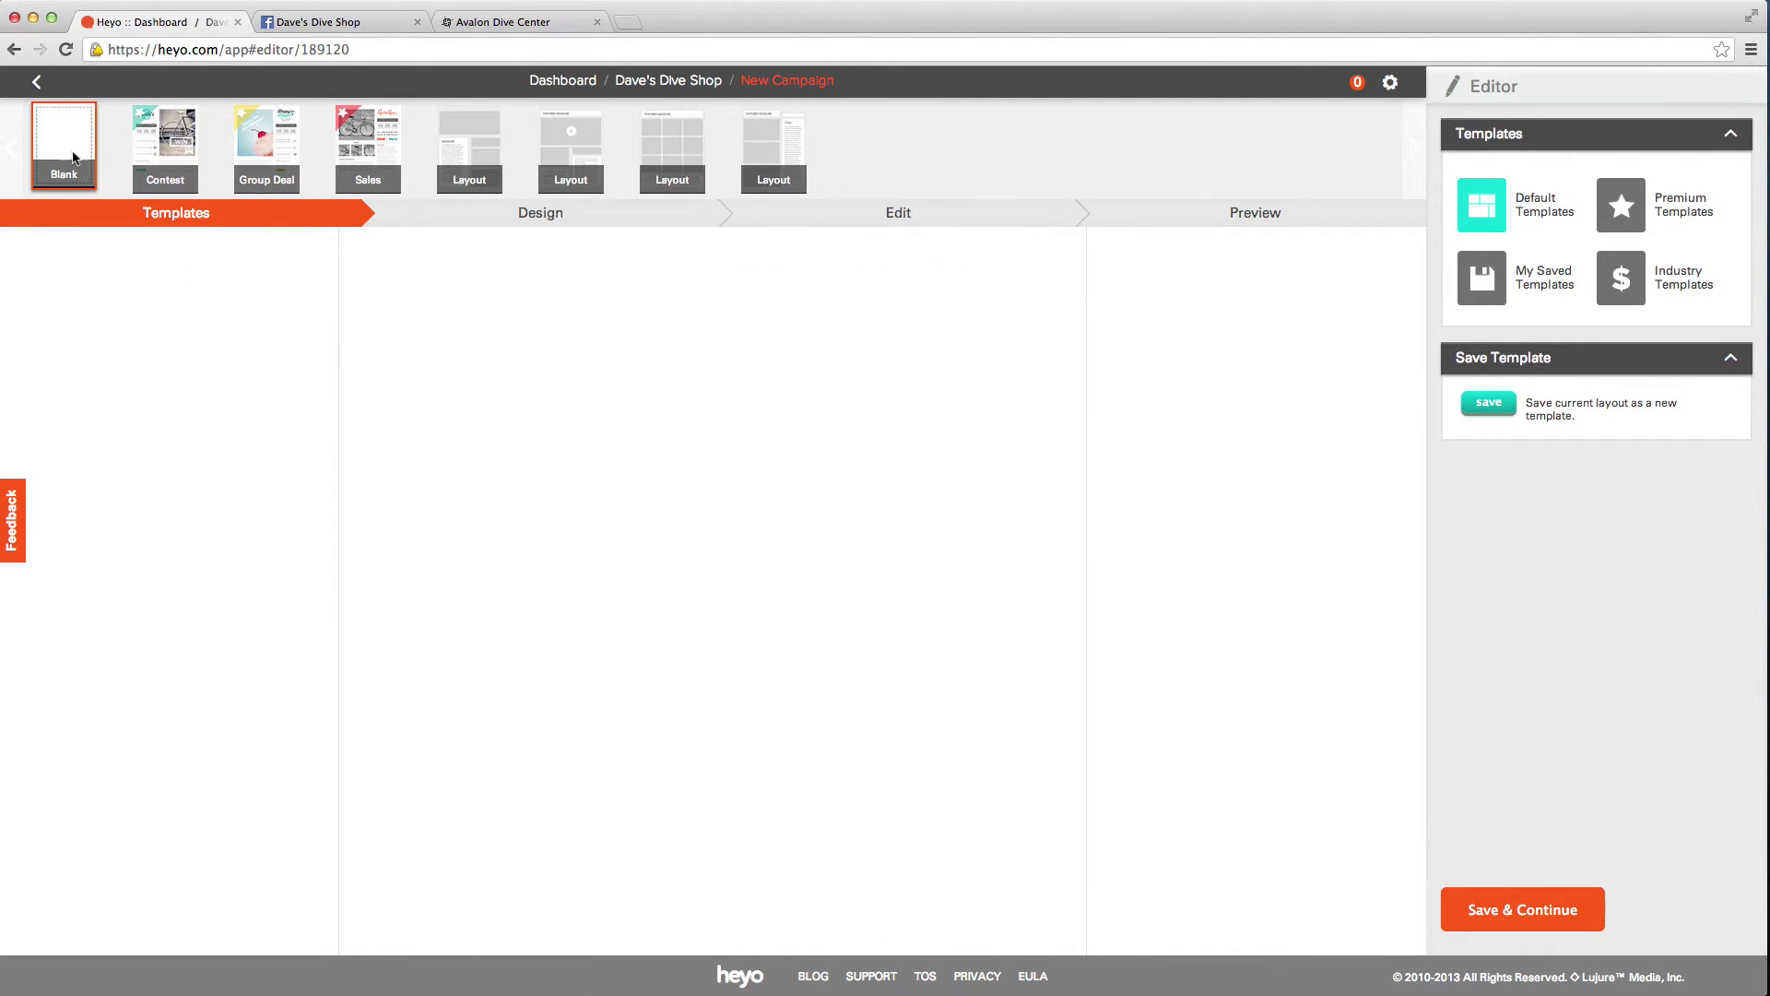
click(171, 147)
click(82, 150)
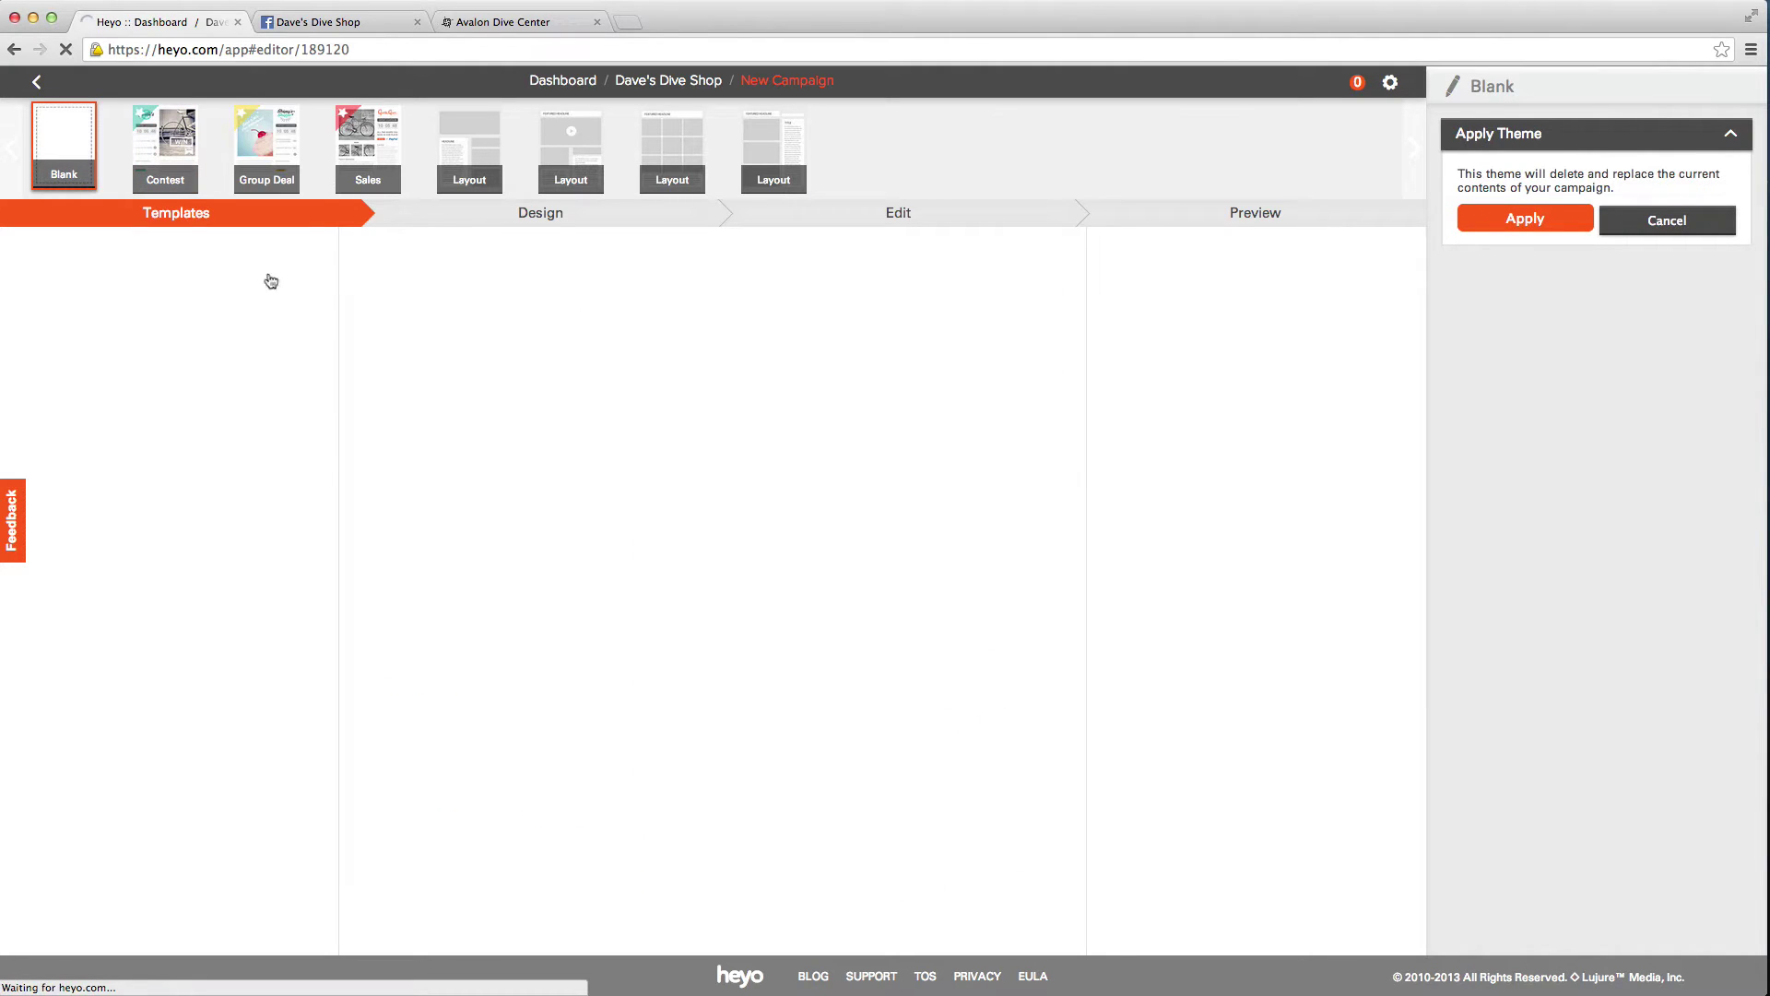
click(1519, 220)
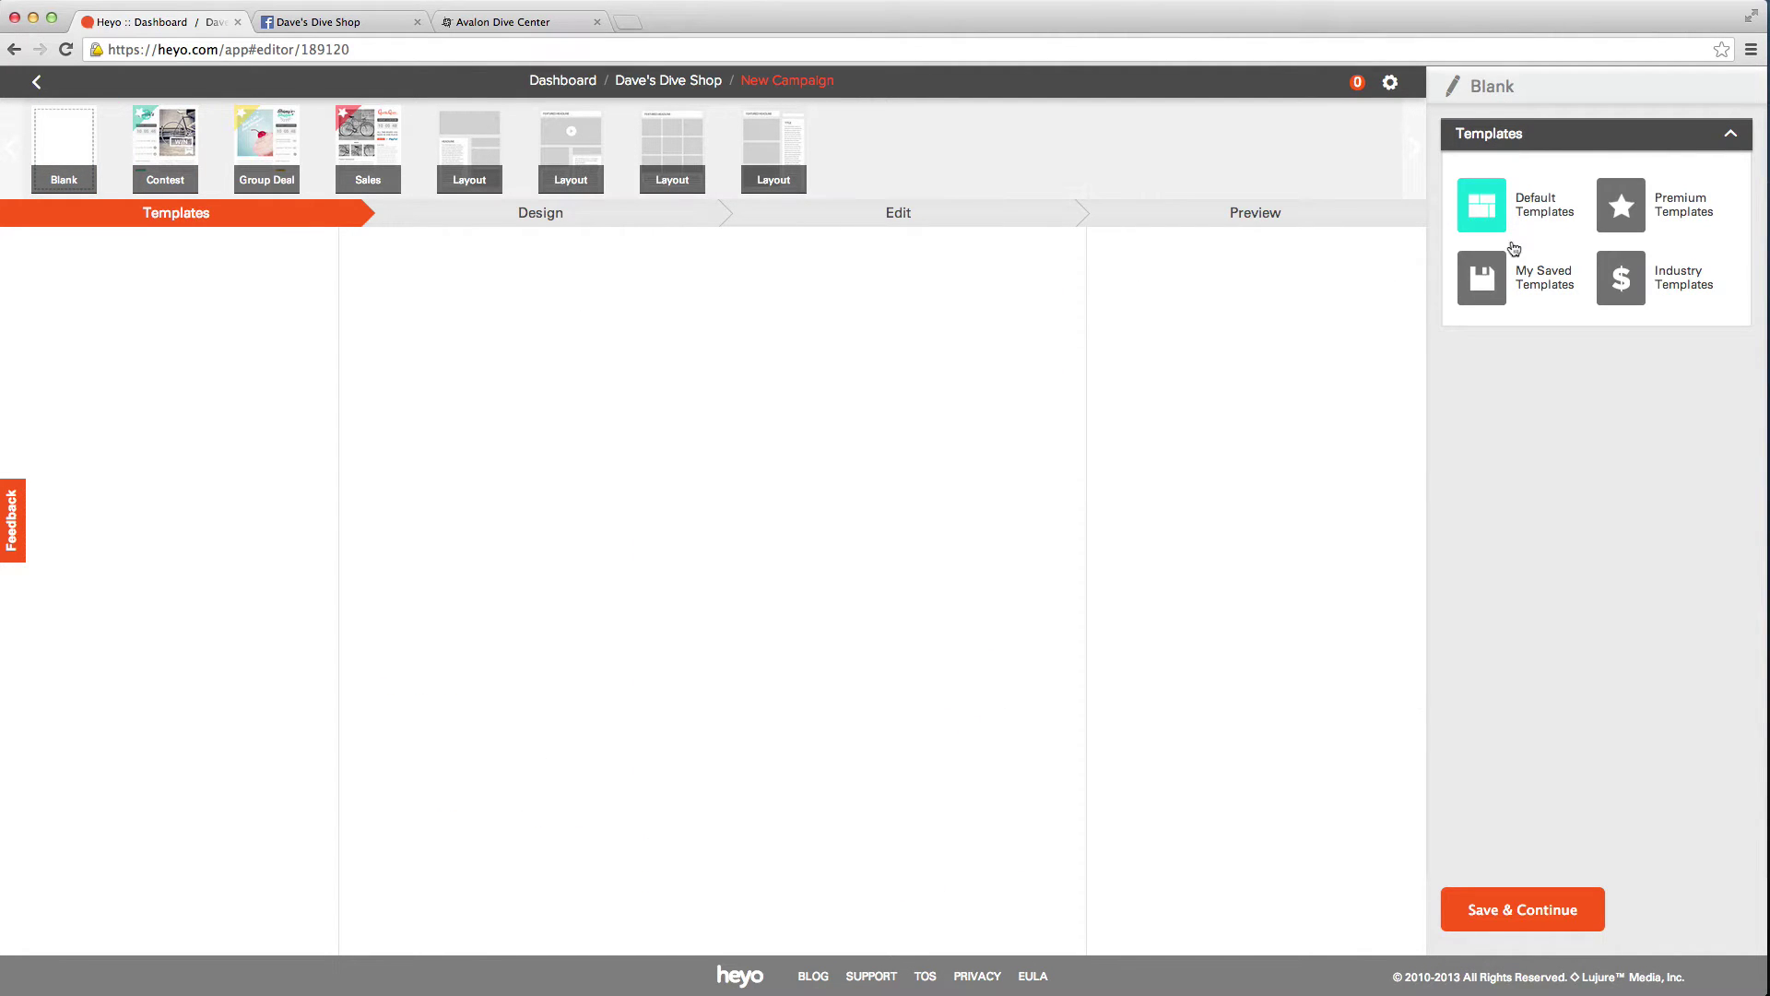
click(1484, 911)
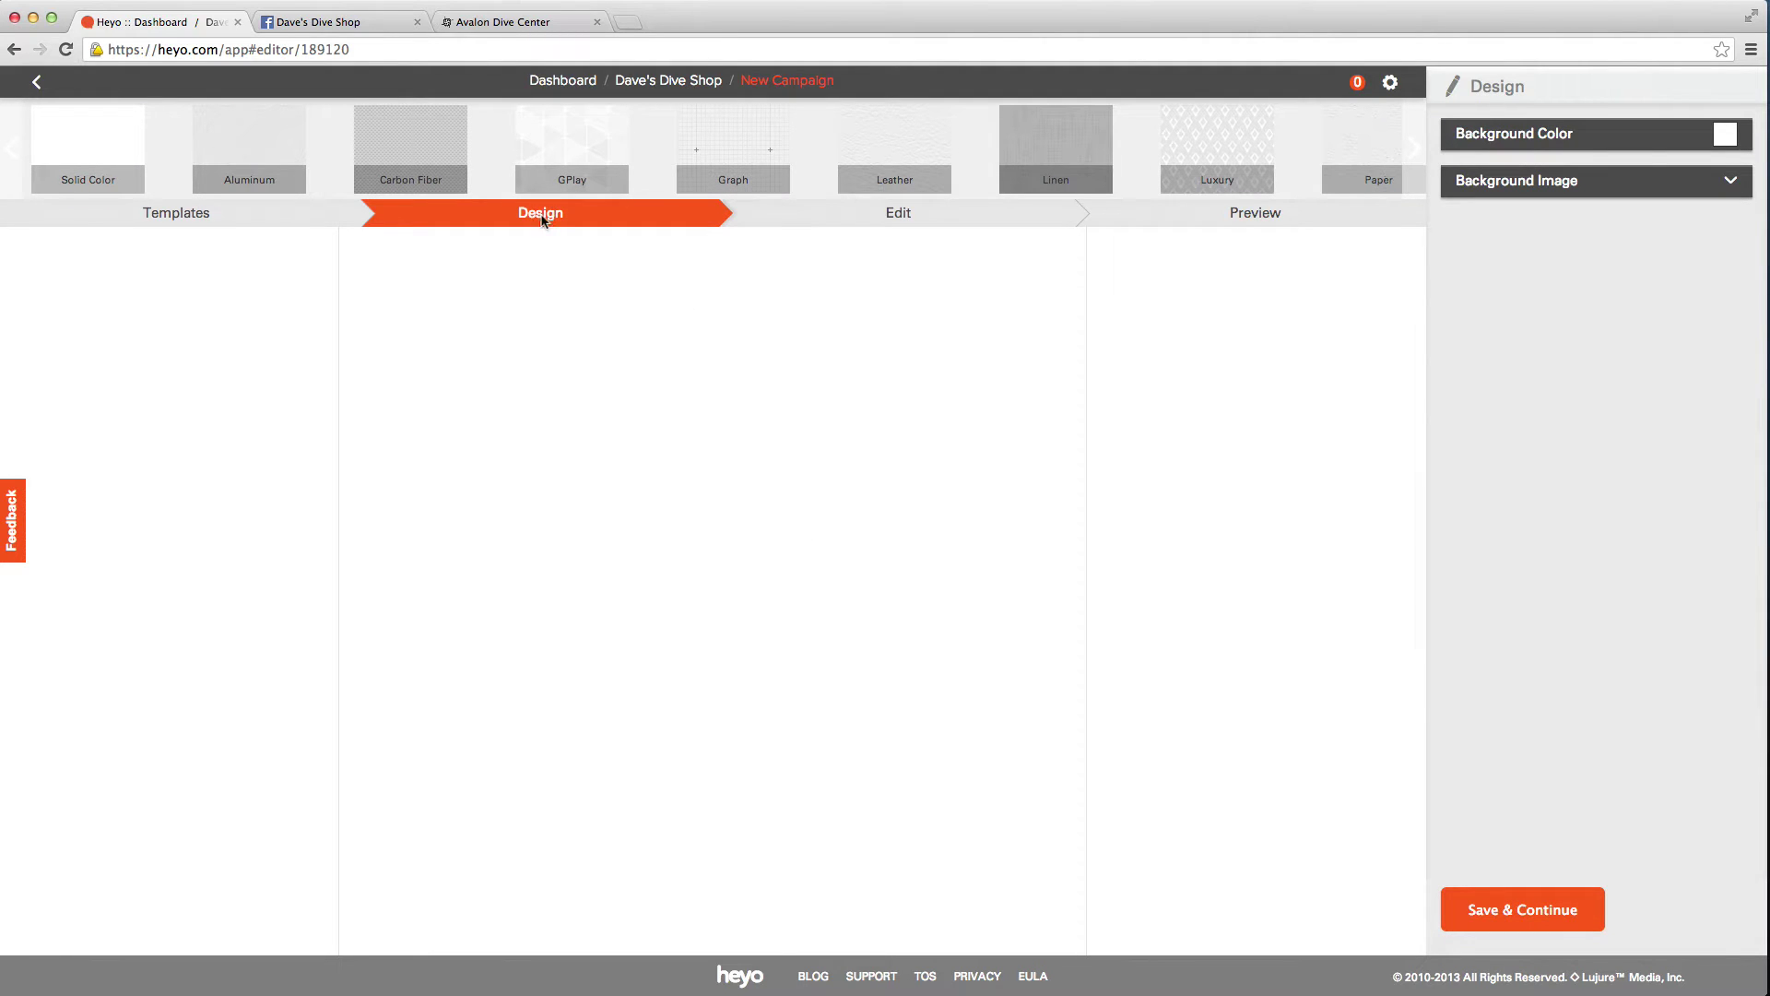
- Compare Carbon Fiber, GPlay, Graph and Leather backgrounds, settling on the Linen texture
click(415, 141)
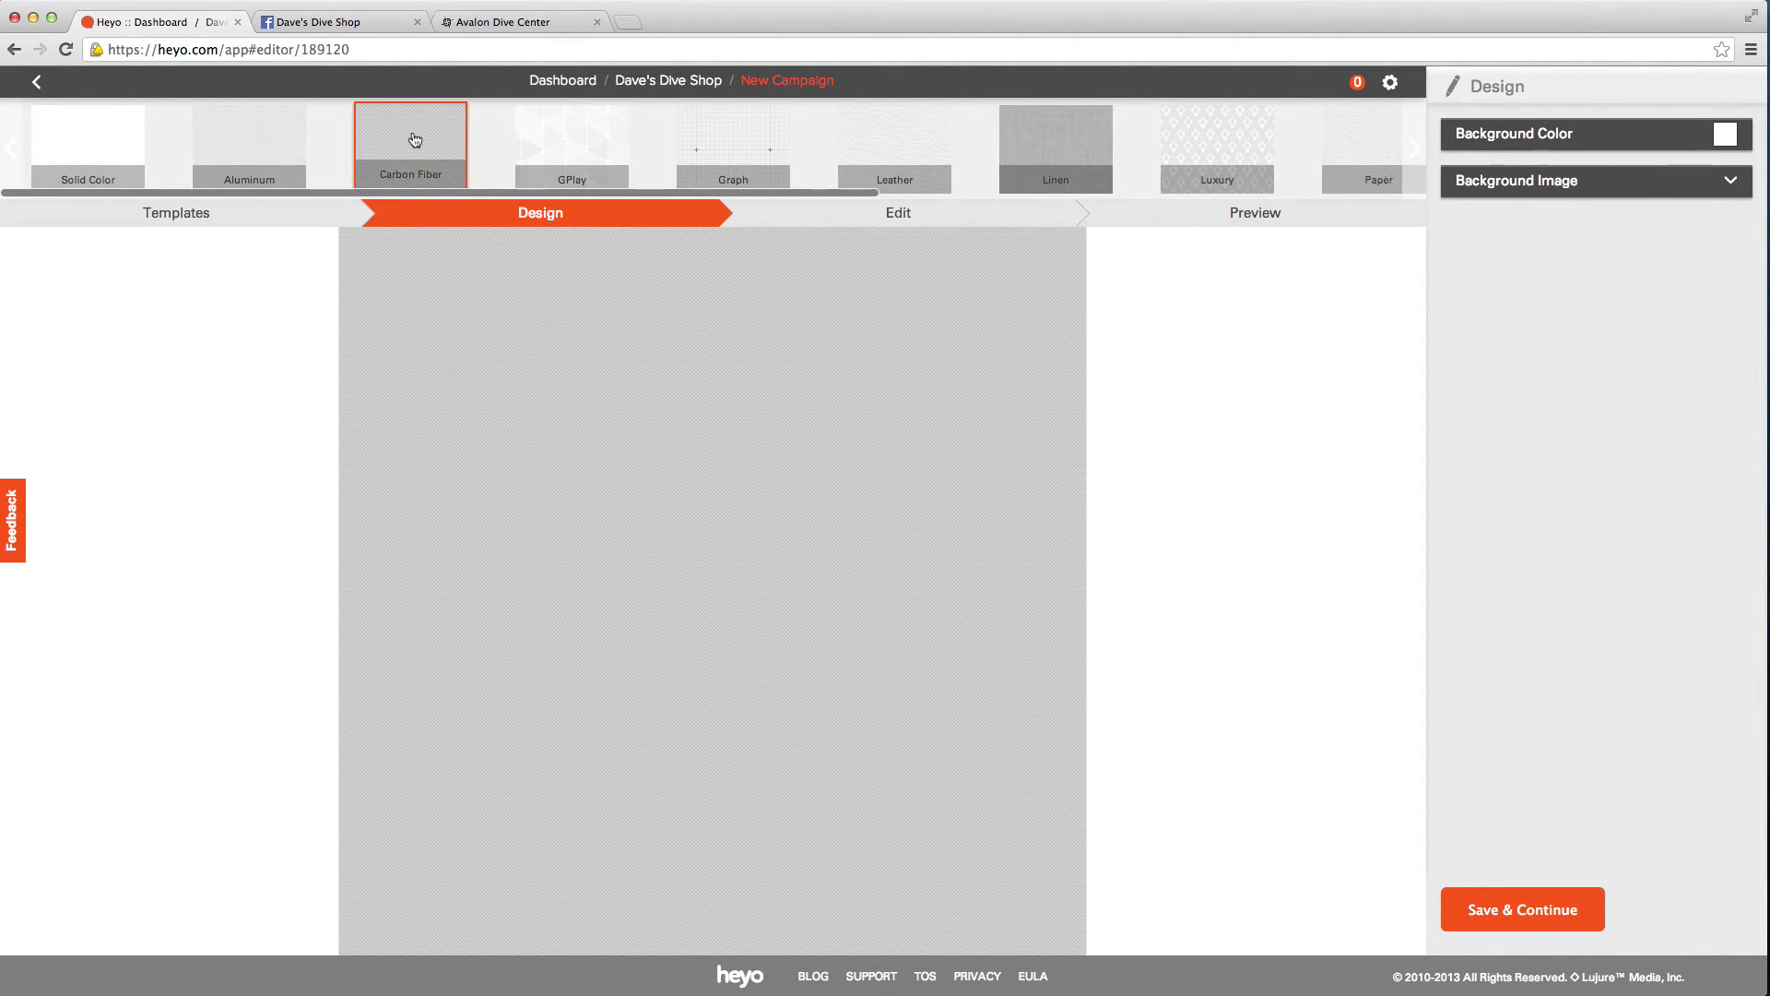
click(539, 148)
click(700, 150)
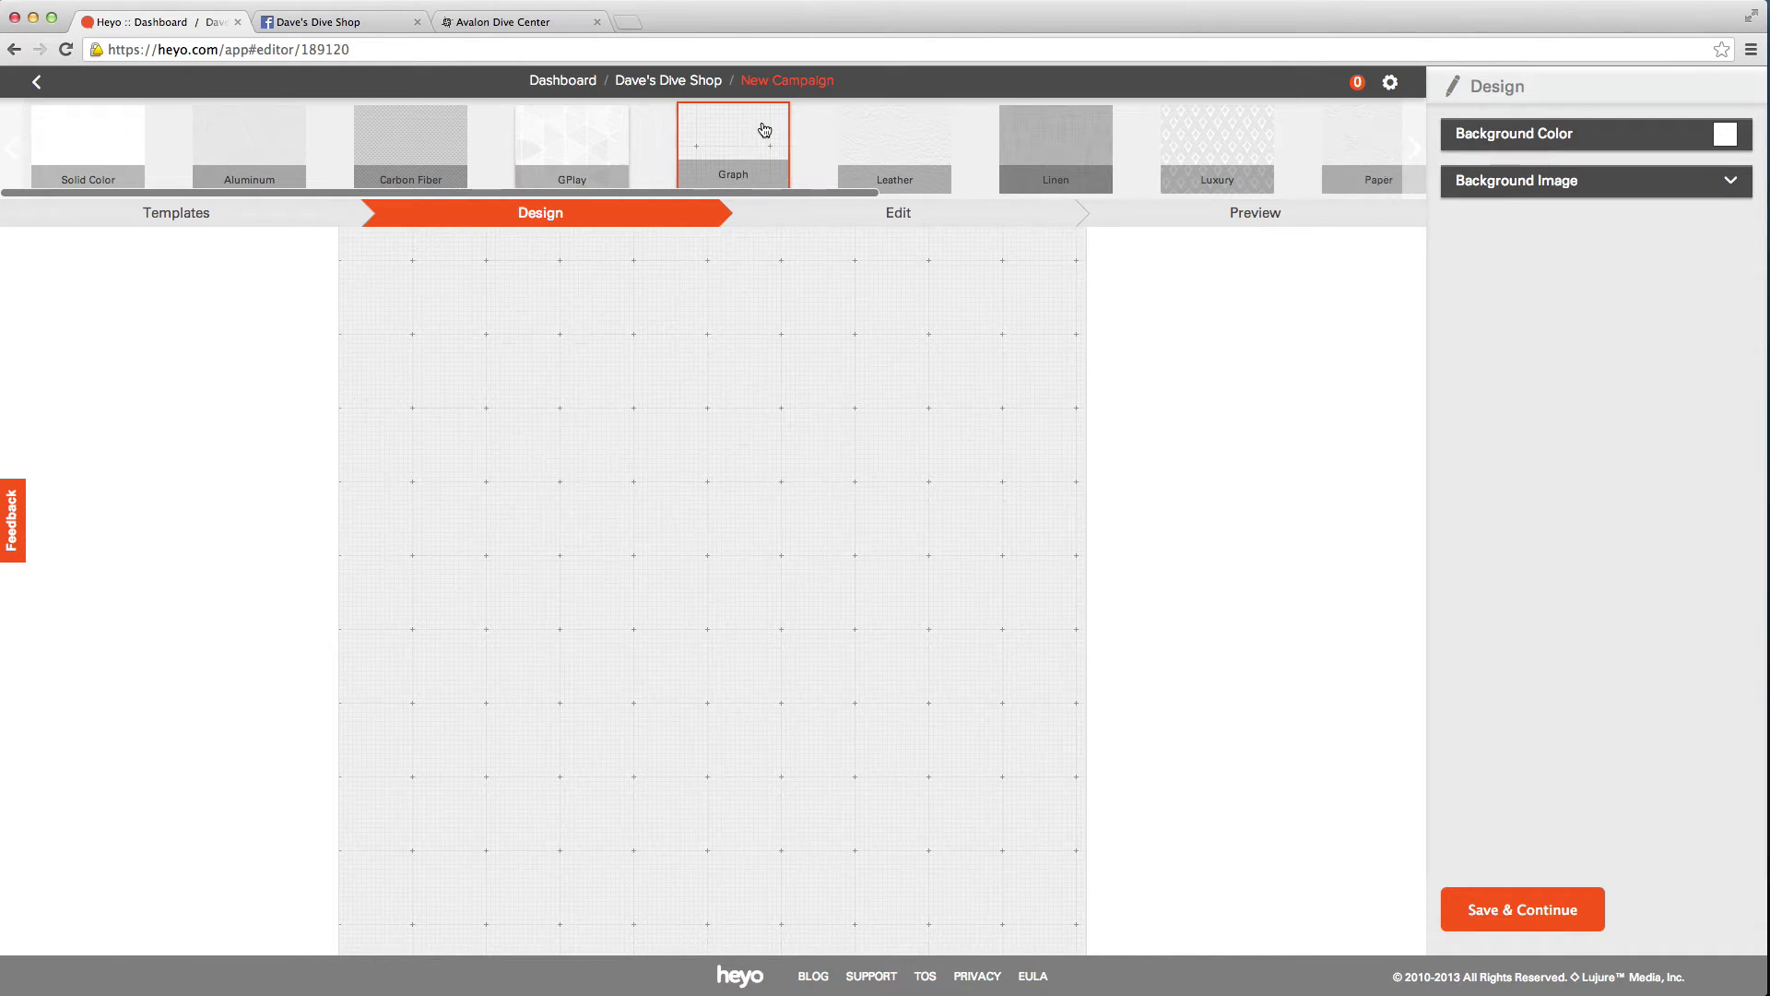
click(899, 147)
click(1077, 139)
click(909, 169)
click(745, 155)
click(1013, 163)
scroll(764, 380, down, 2)
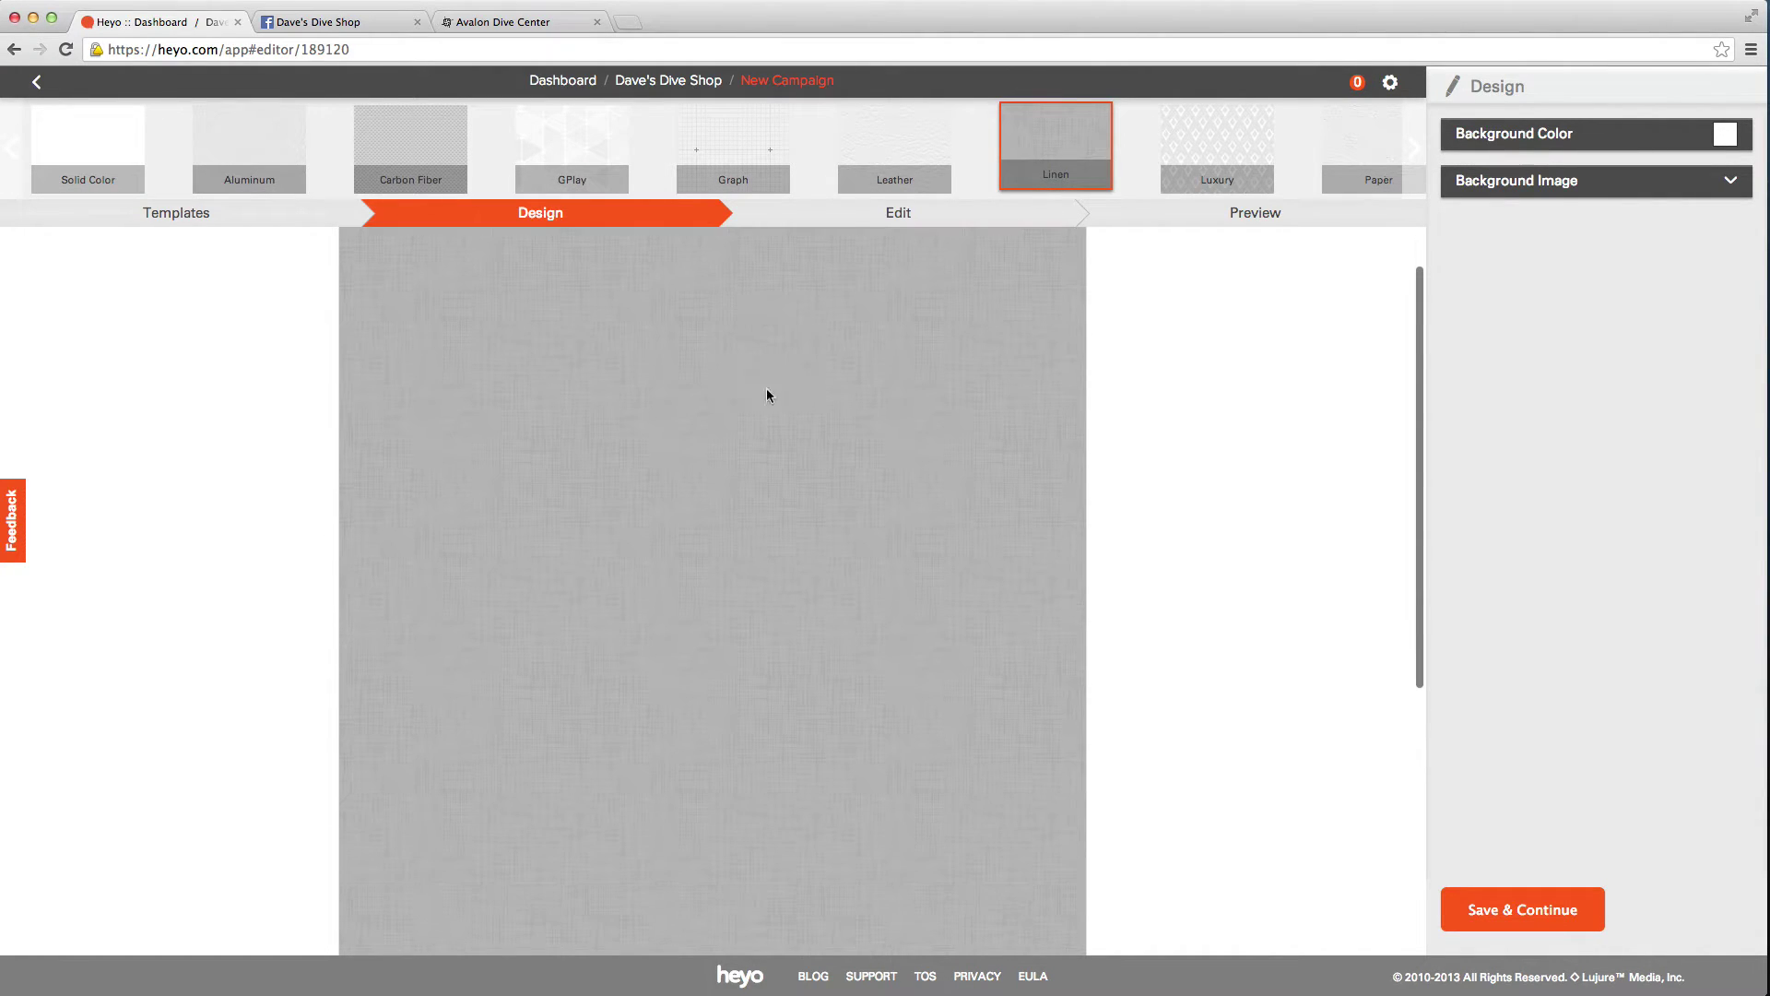
scroll(1127, 336, up, 2)
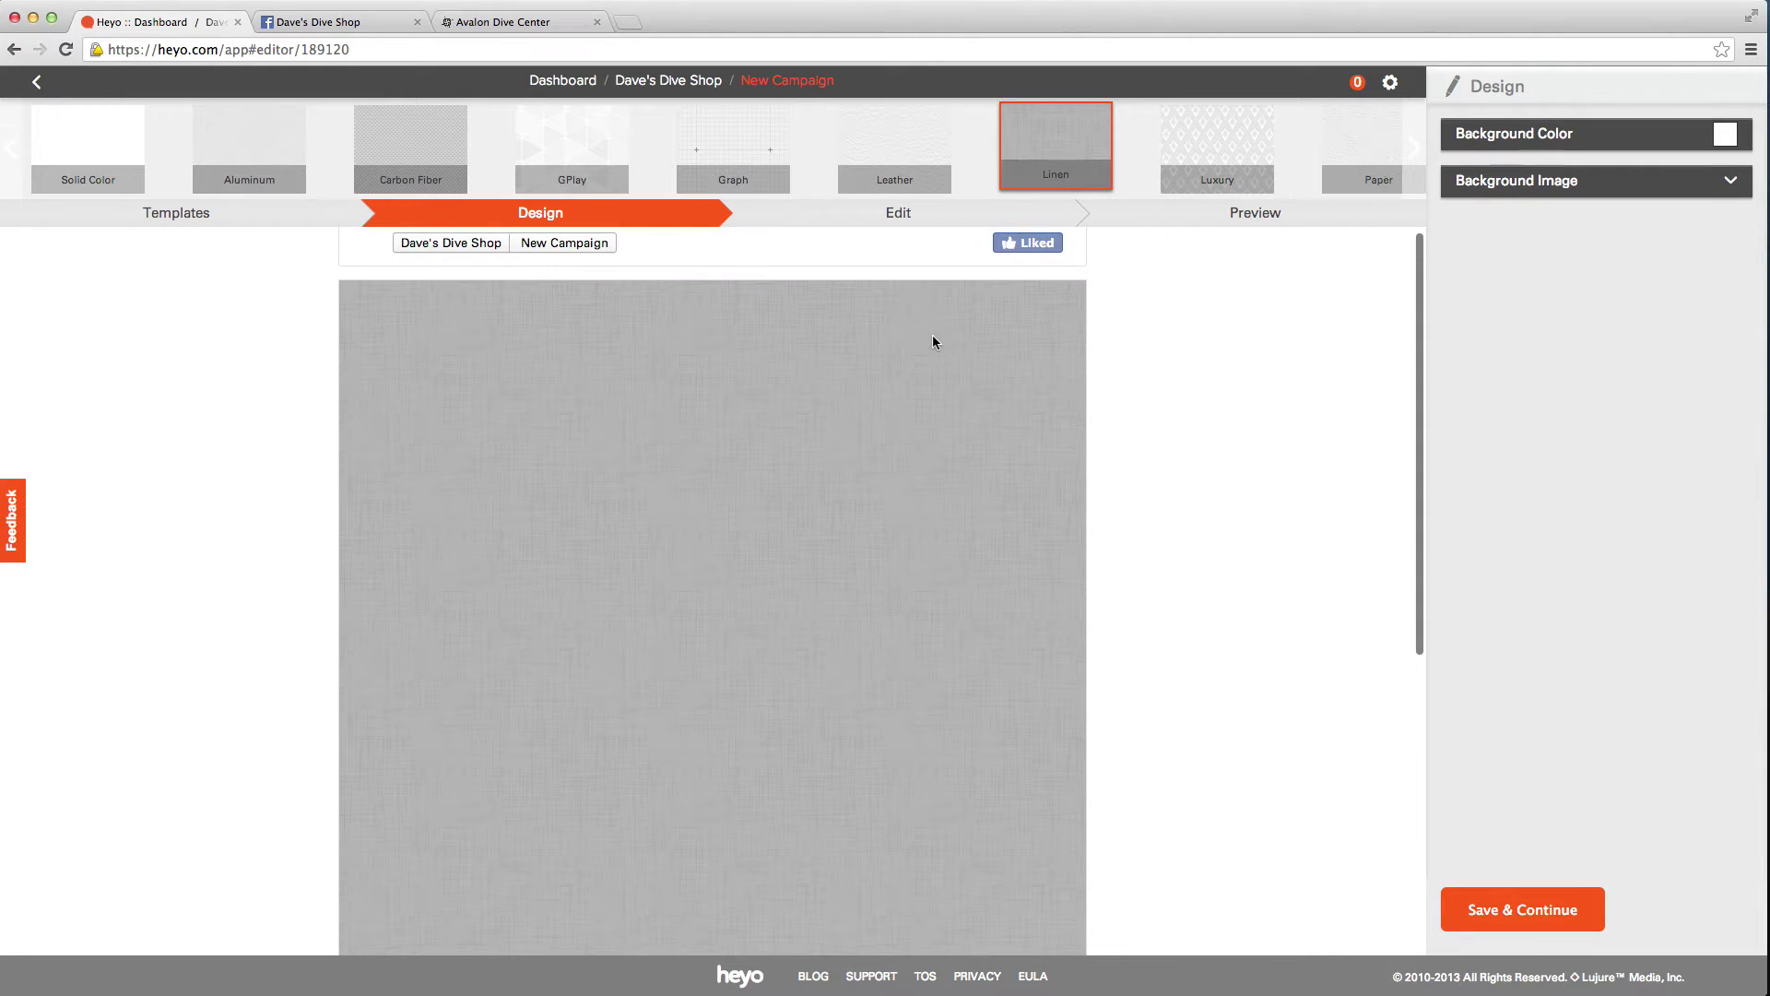
- Tint the page background light cyan (#cbf9fa)
click(1515, 145)
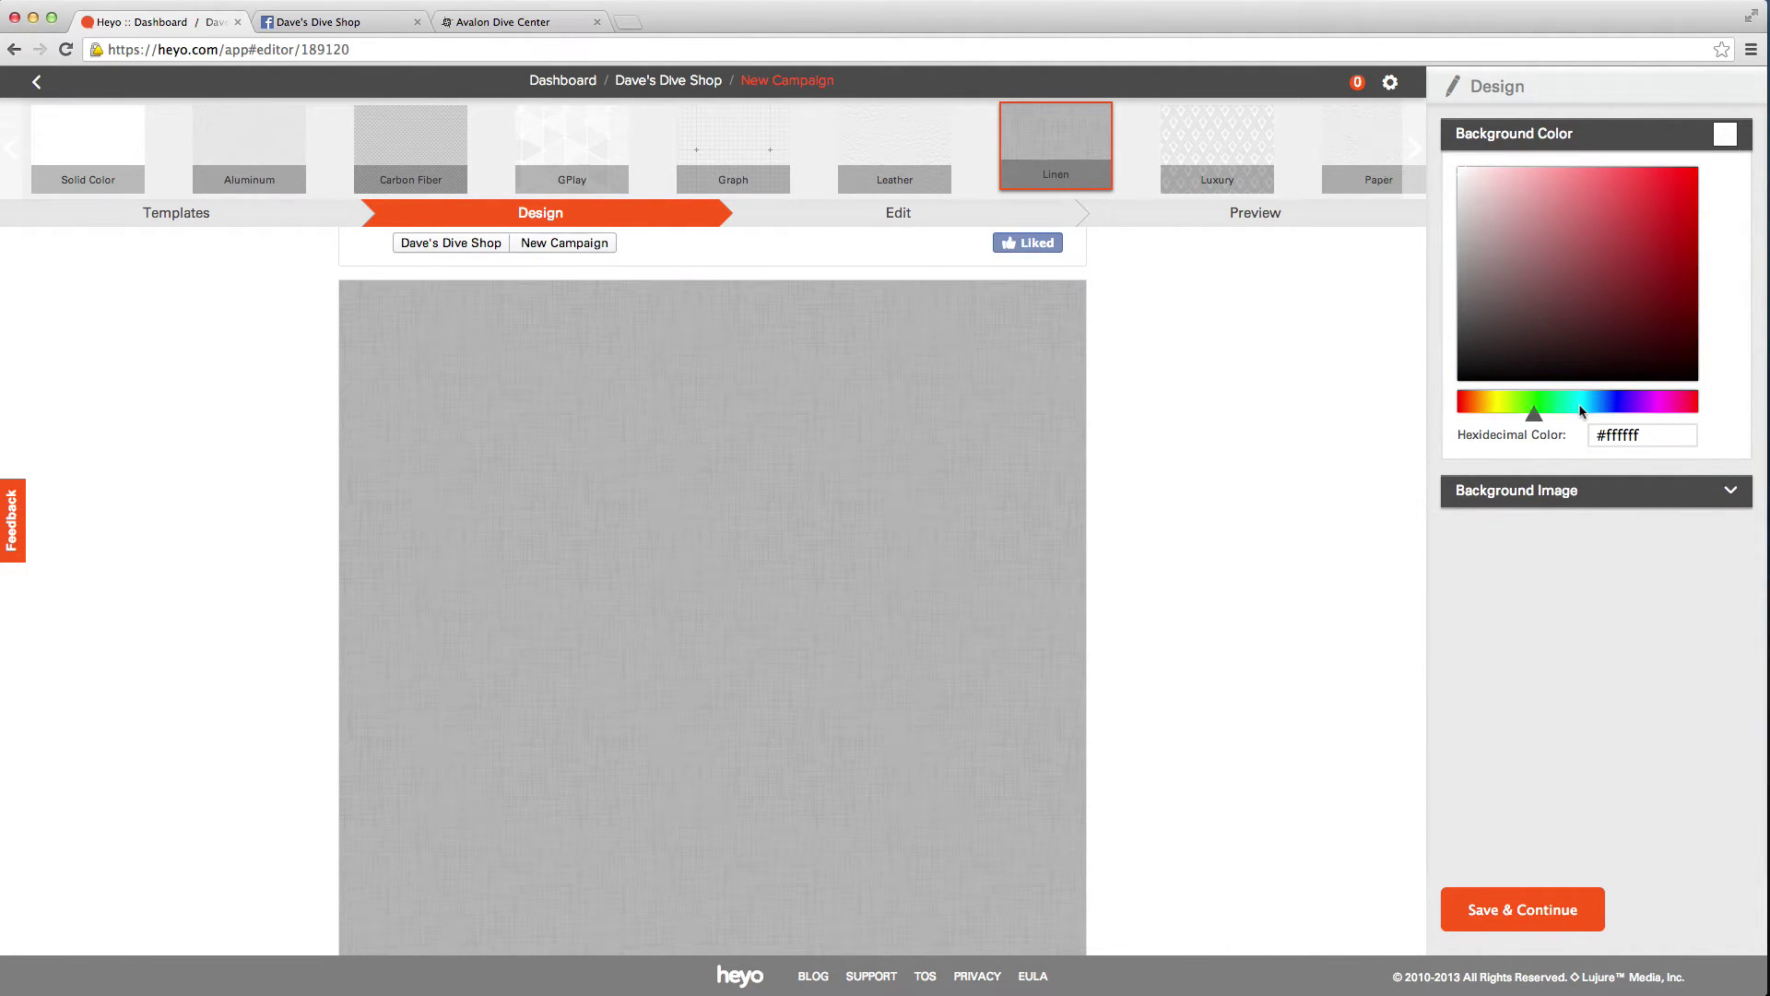
click(1579, 403)
click(1486, 173)
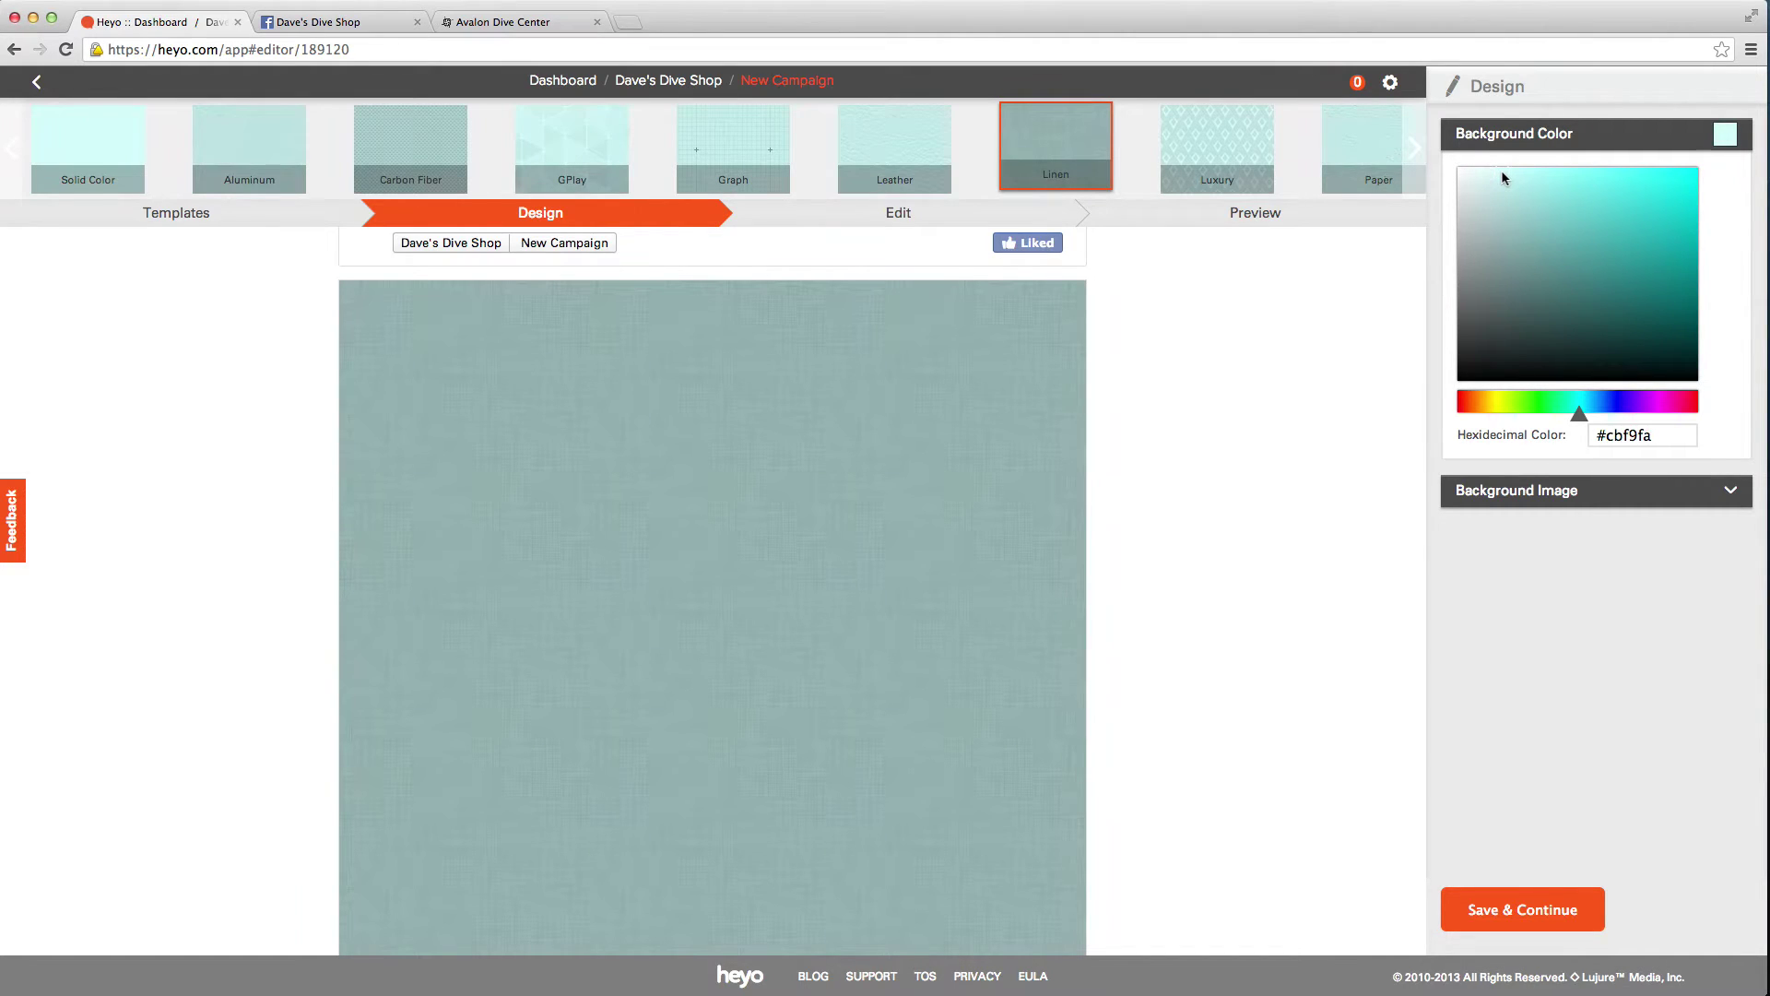
click(1511, 496)
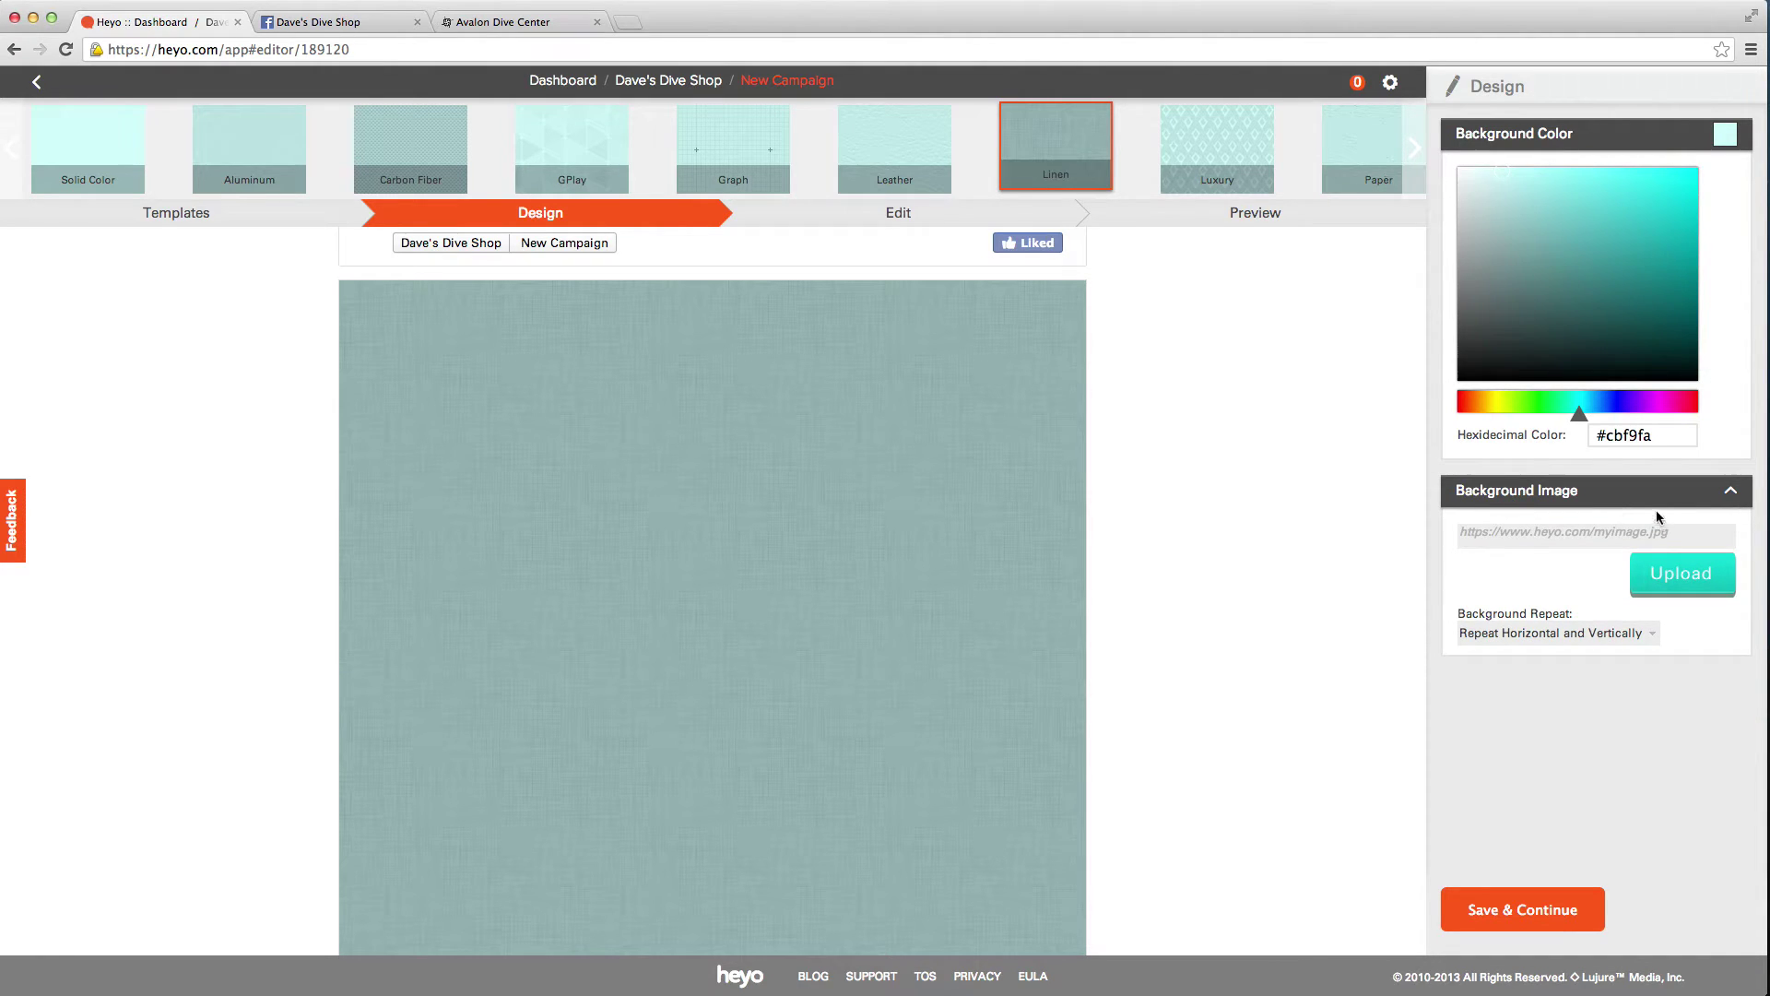
click(1655, 502)
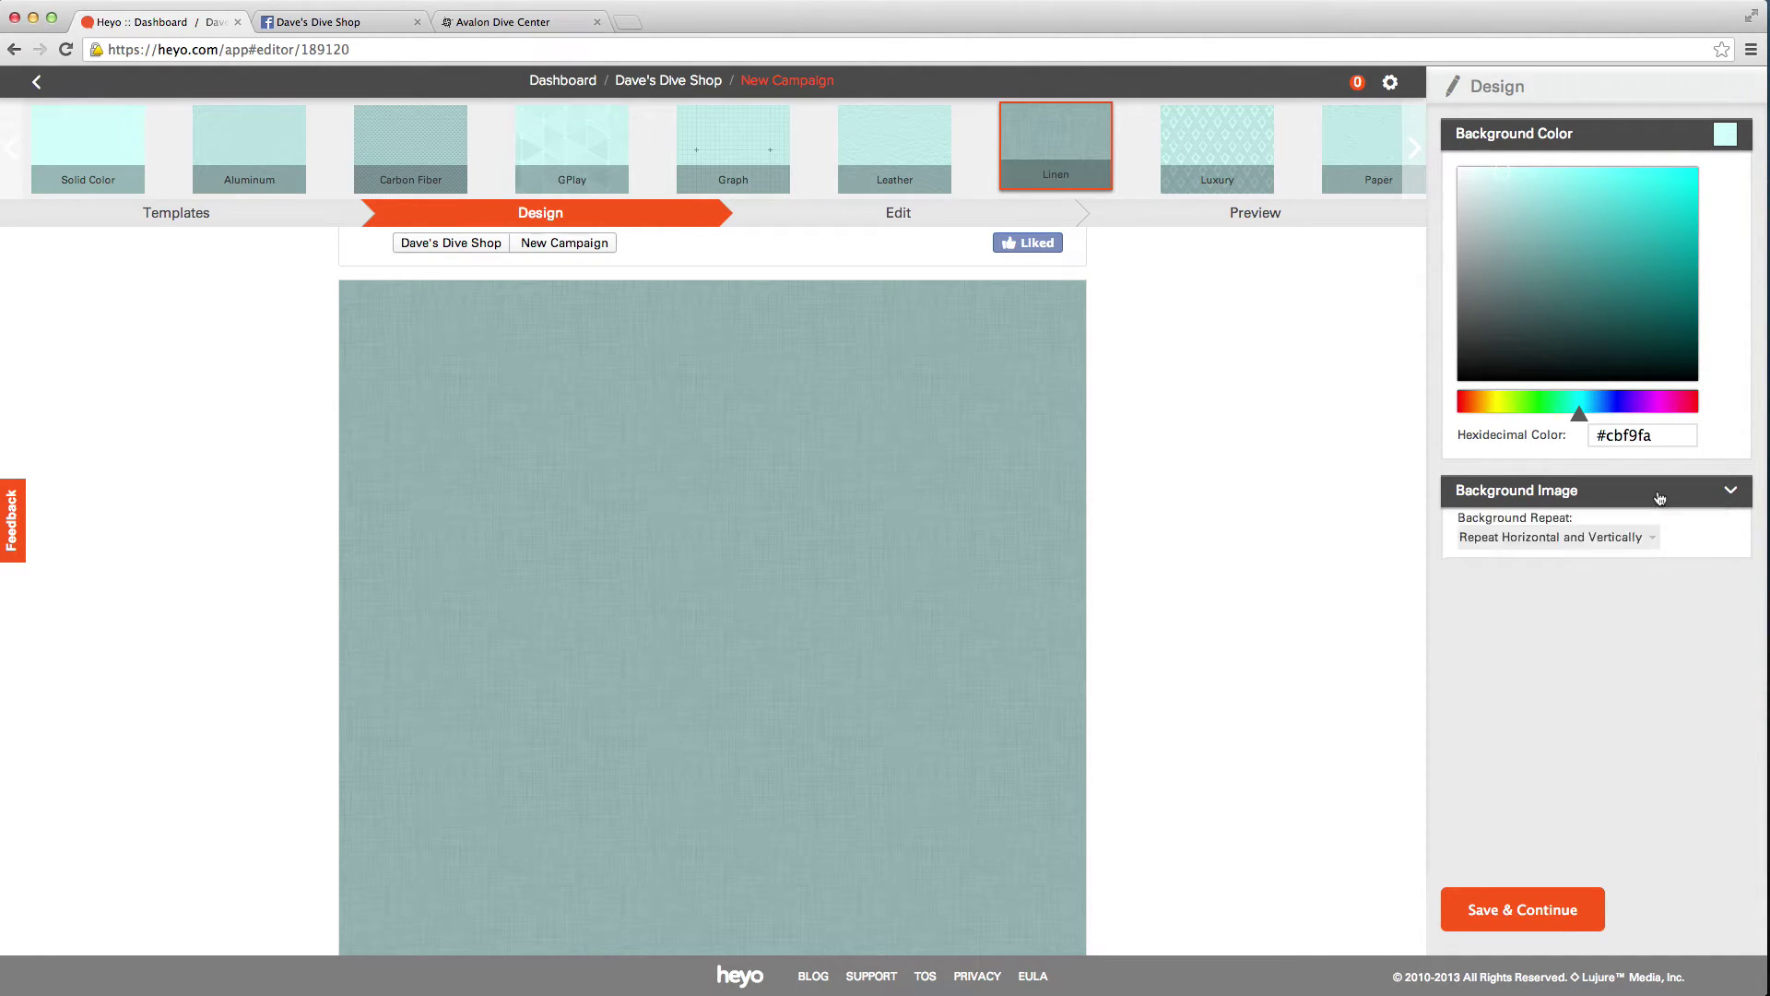
- Save the design and add an image widget holding the uploaded dive-gear2.jpg photo
click(1509, 921)
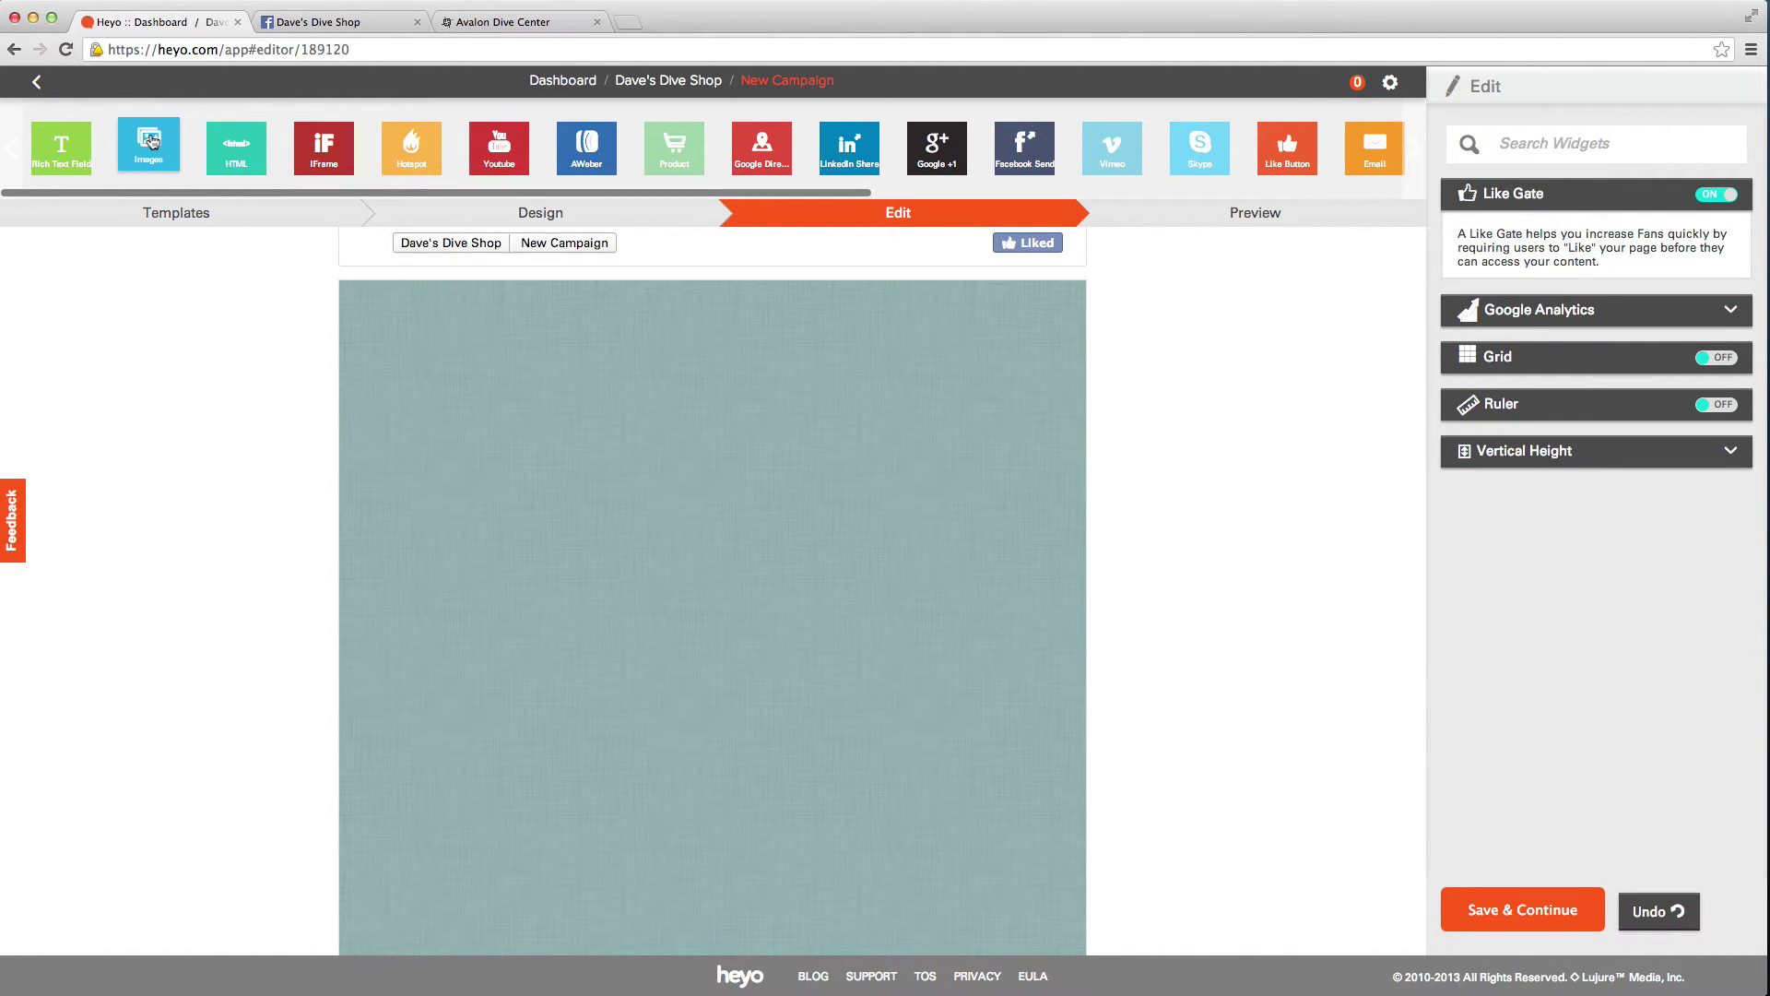
drag(152, 141, 629, 513)
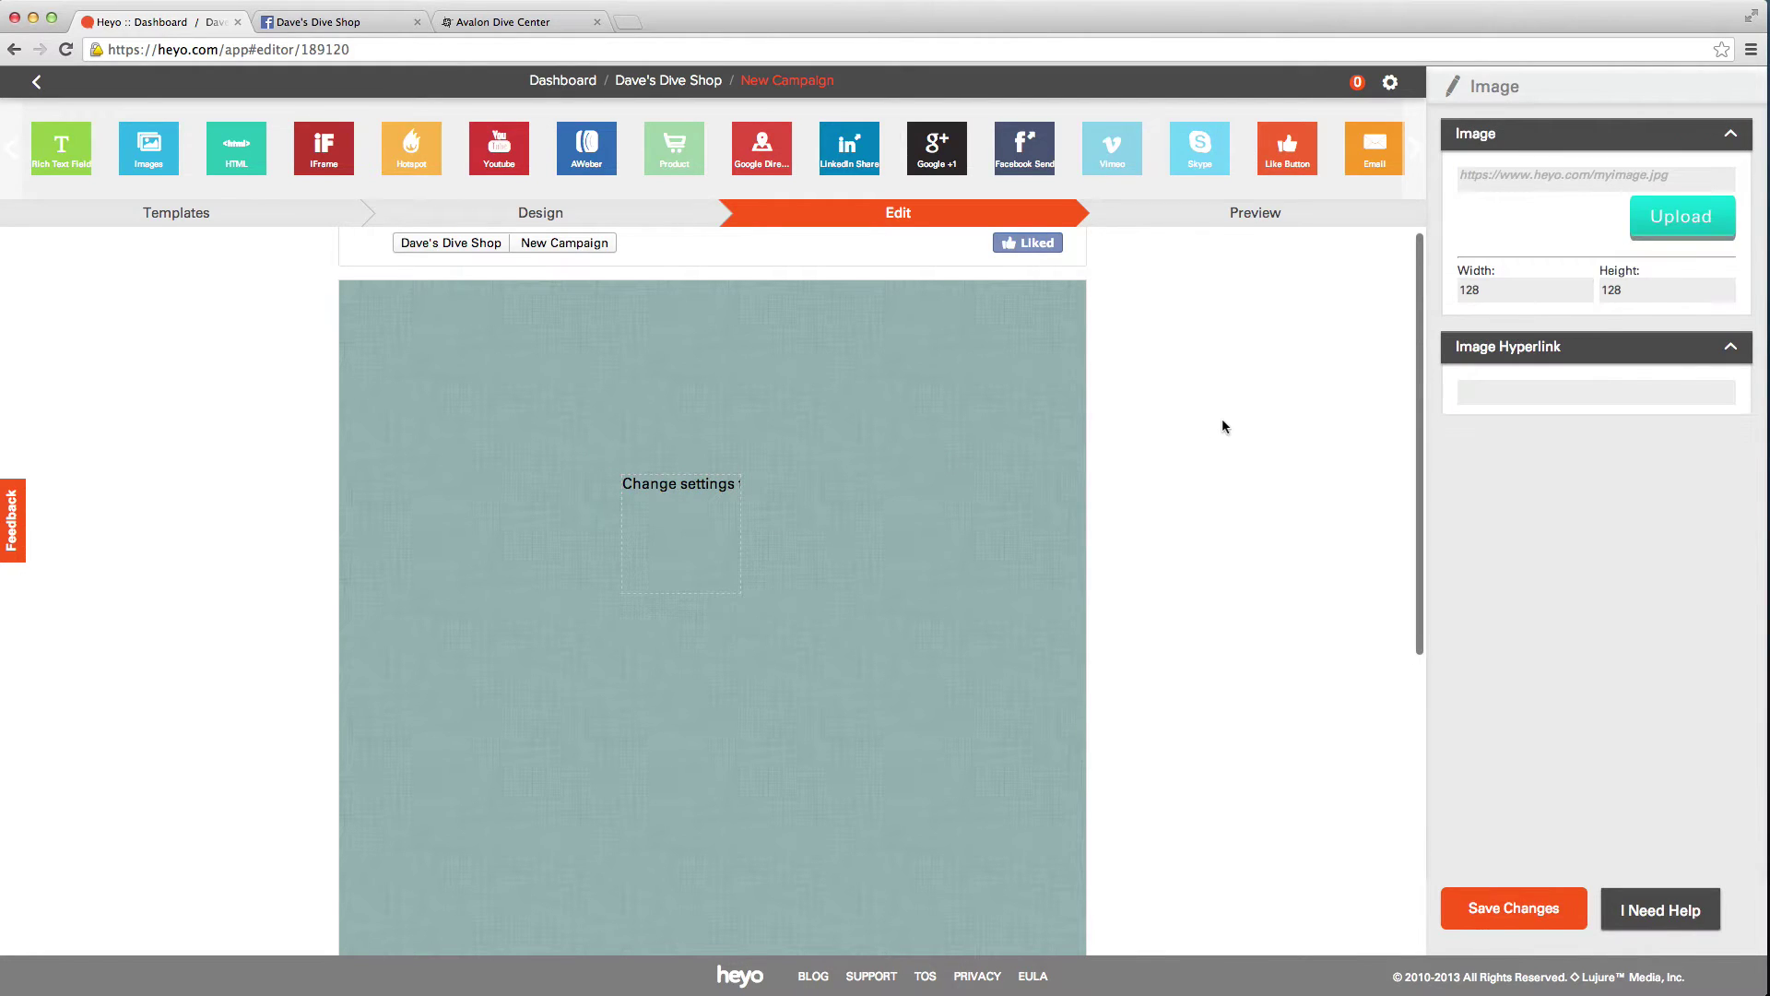
click(1664, 229)
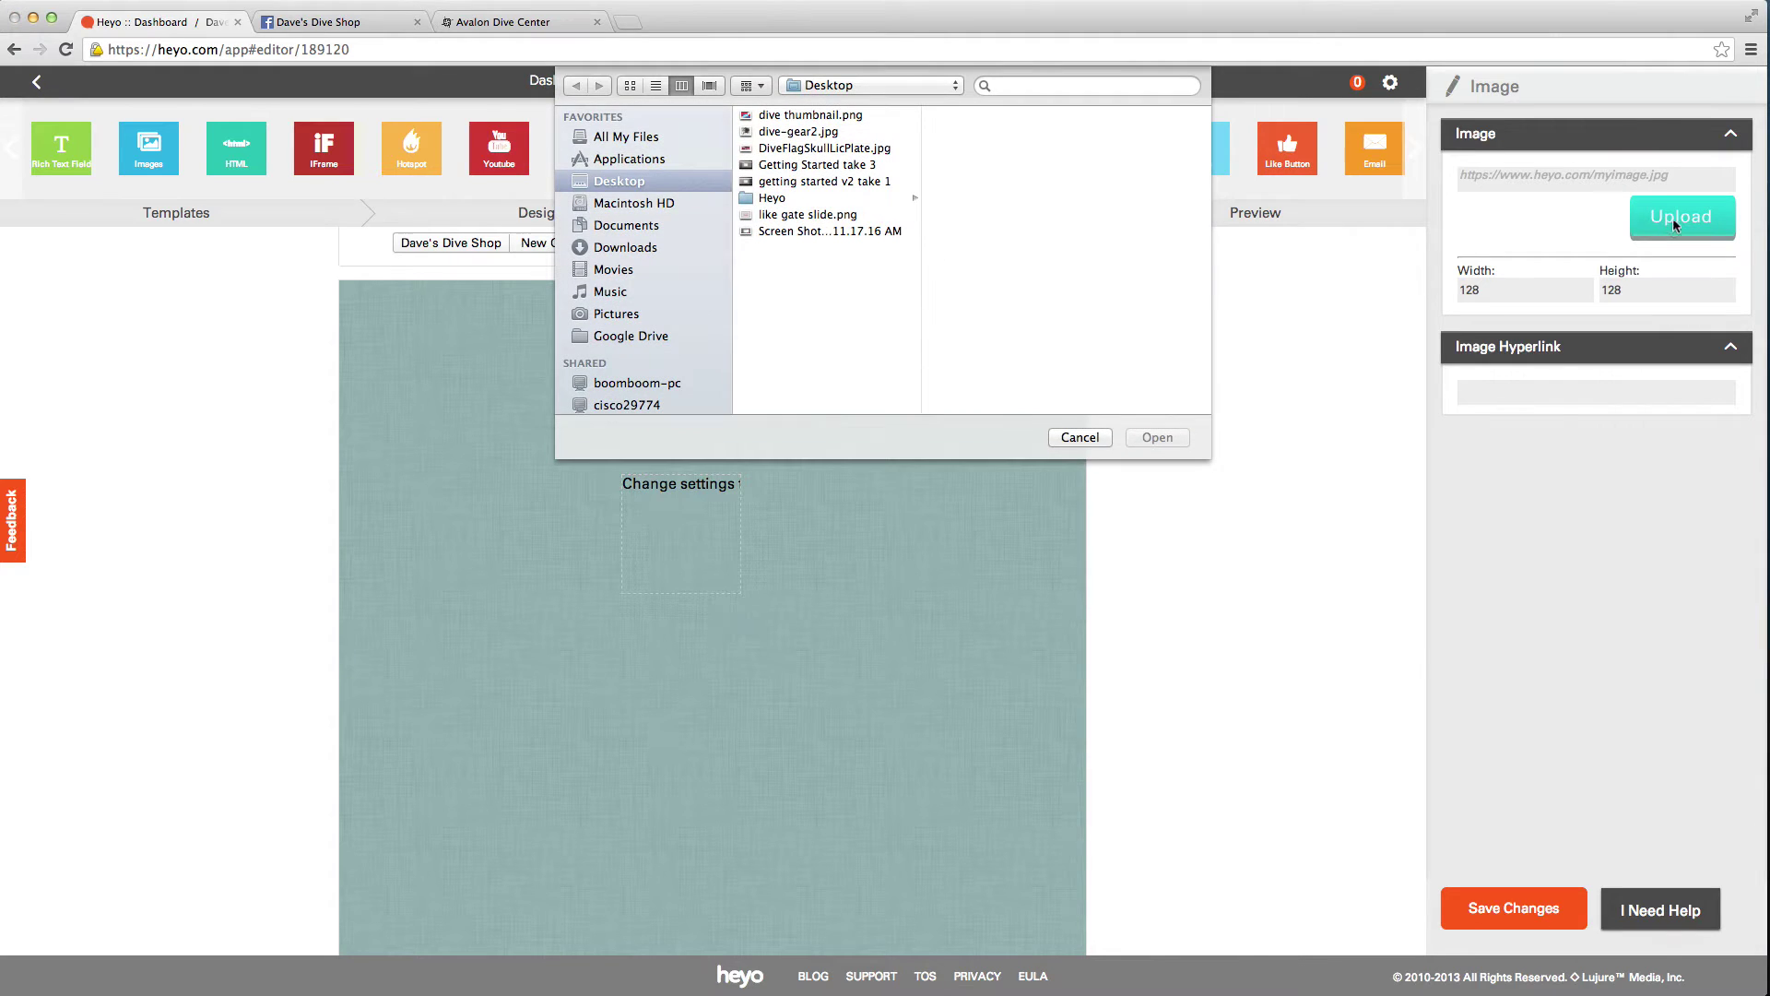
click(793, 134)
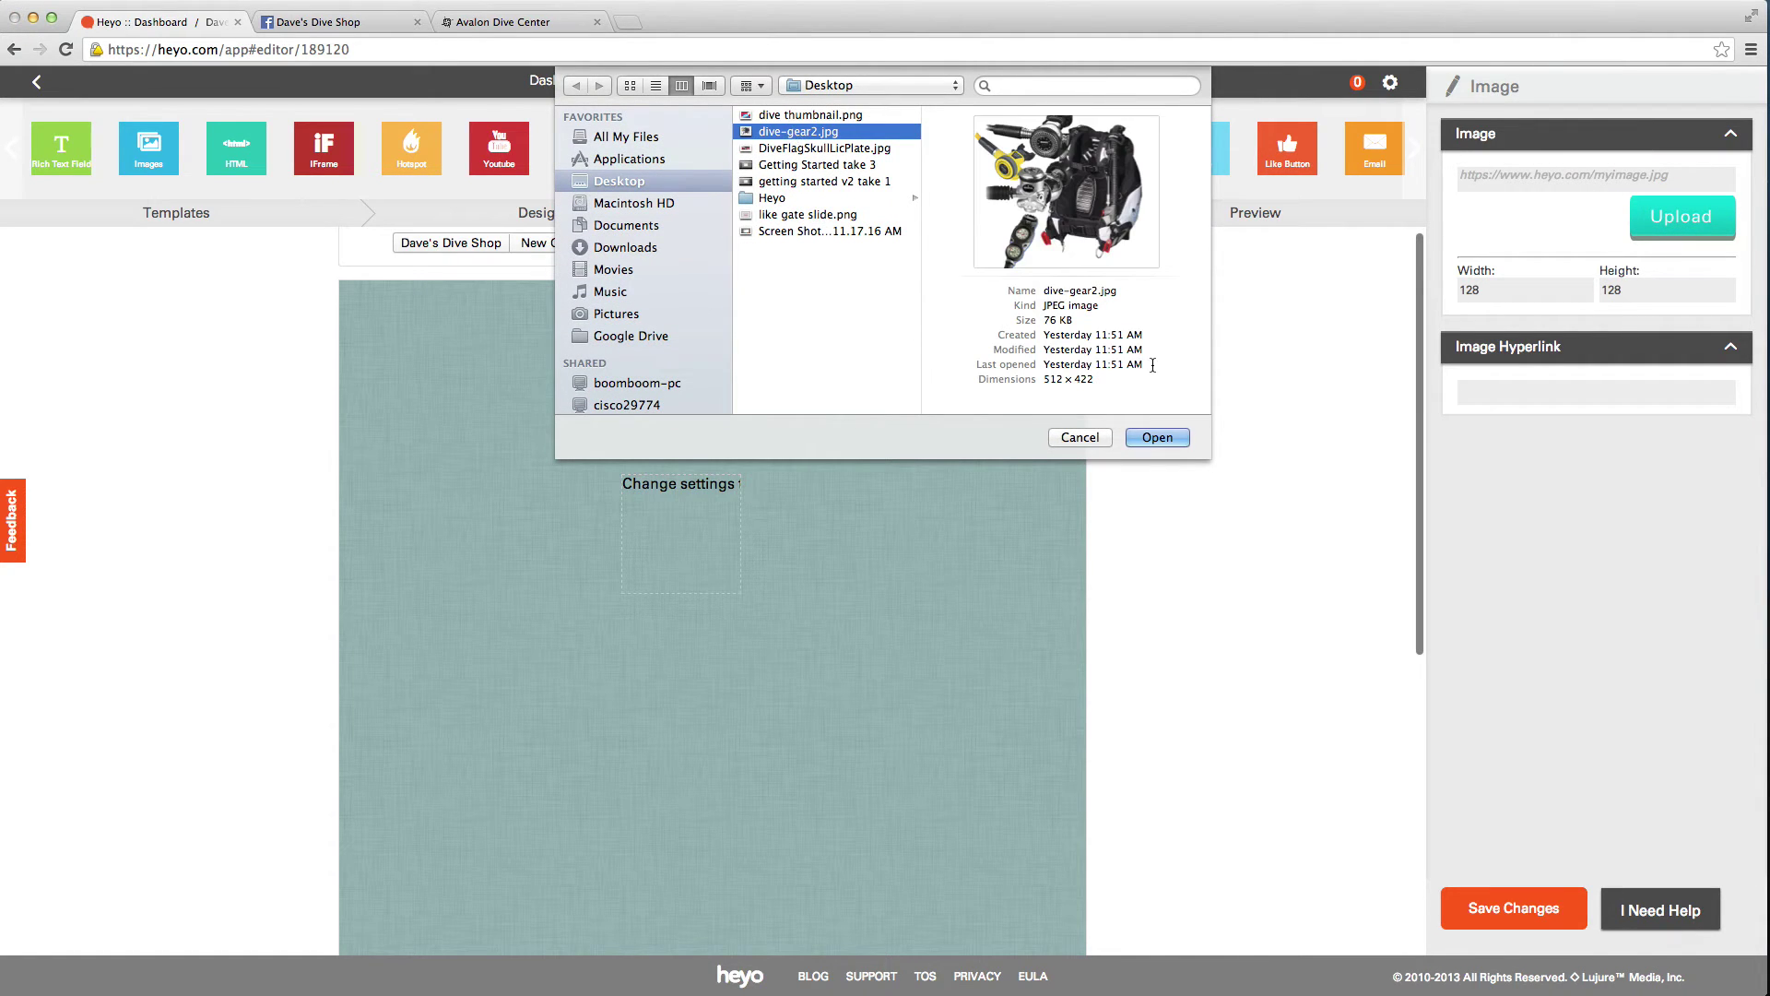
click(1158, 437)
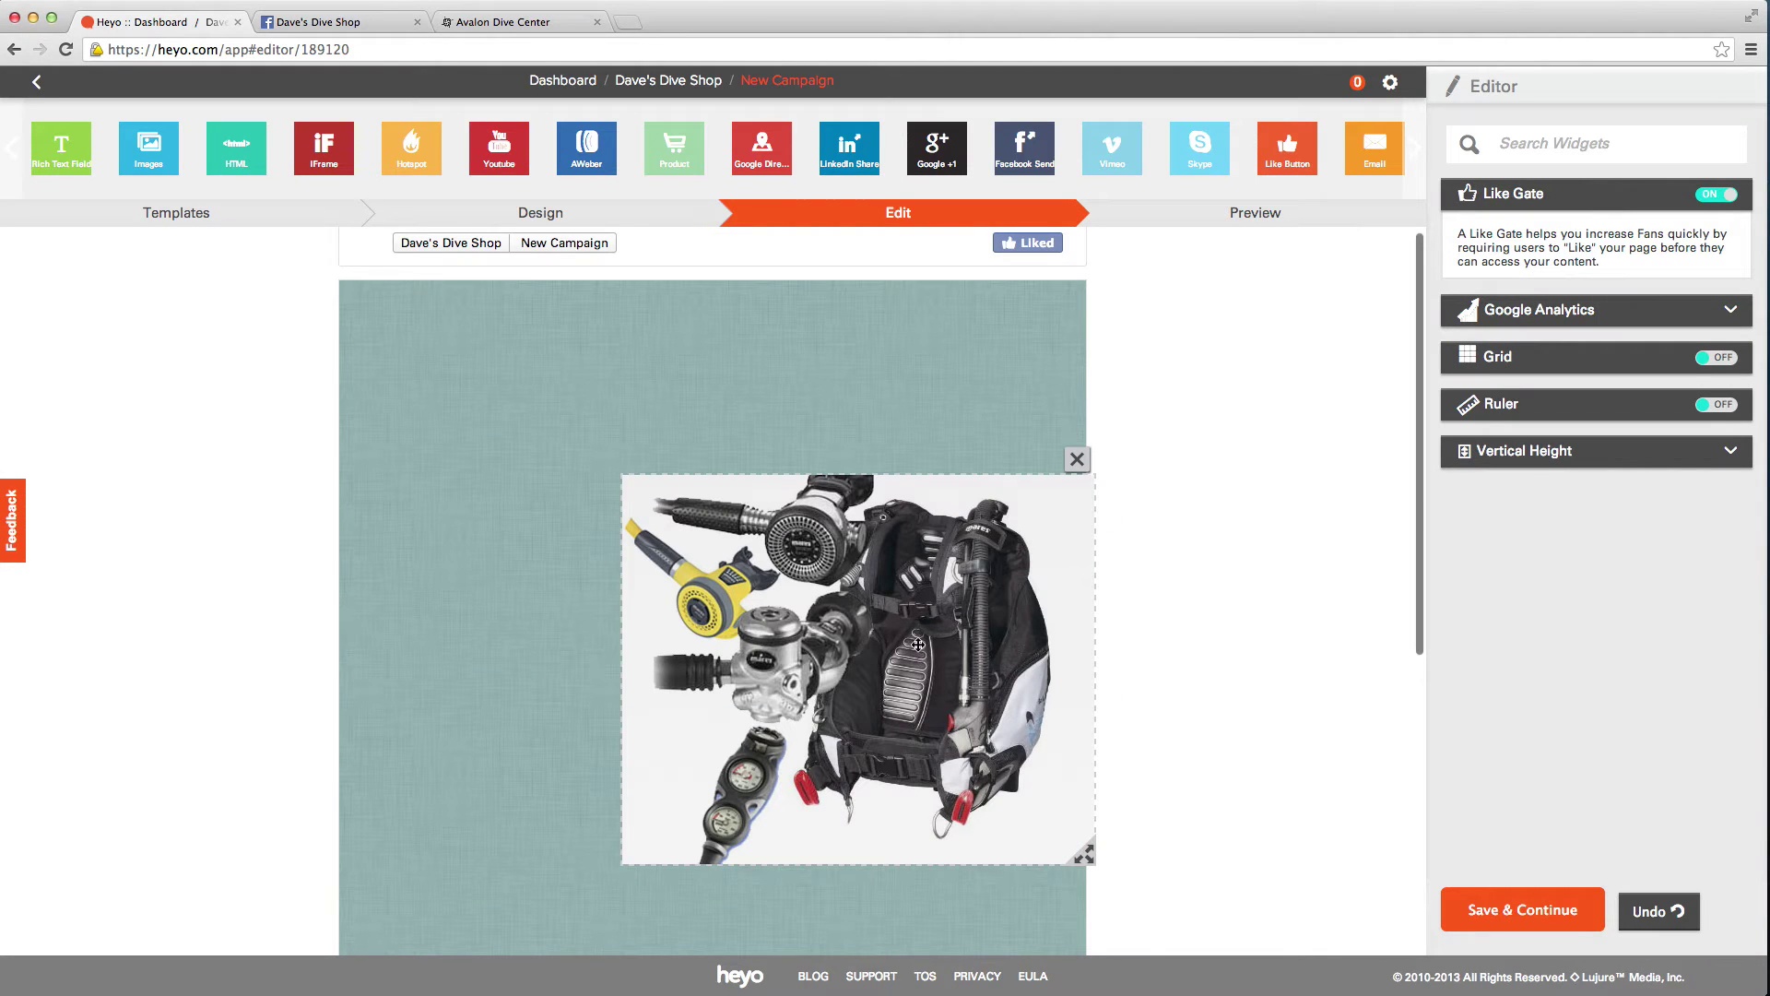
- Centre the dive-gear image at 381×313 and add a rich text block above it
drag(917, 645, 790, 664)
scroll(790, 660, down, 3)
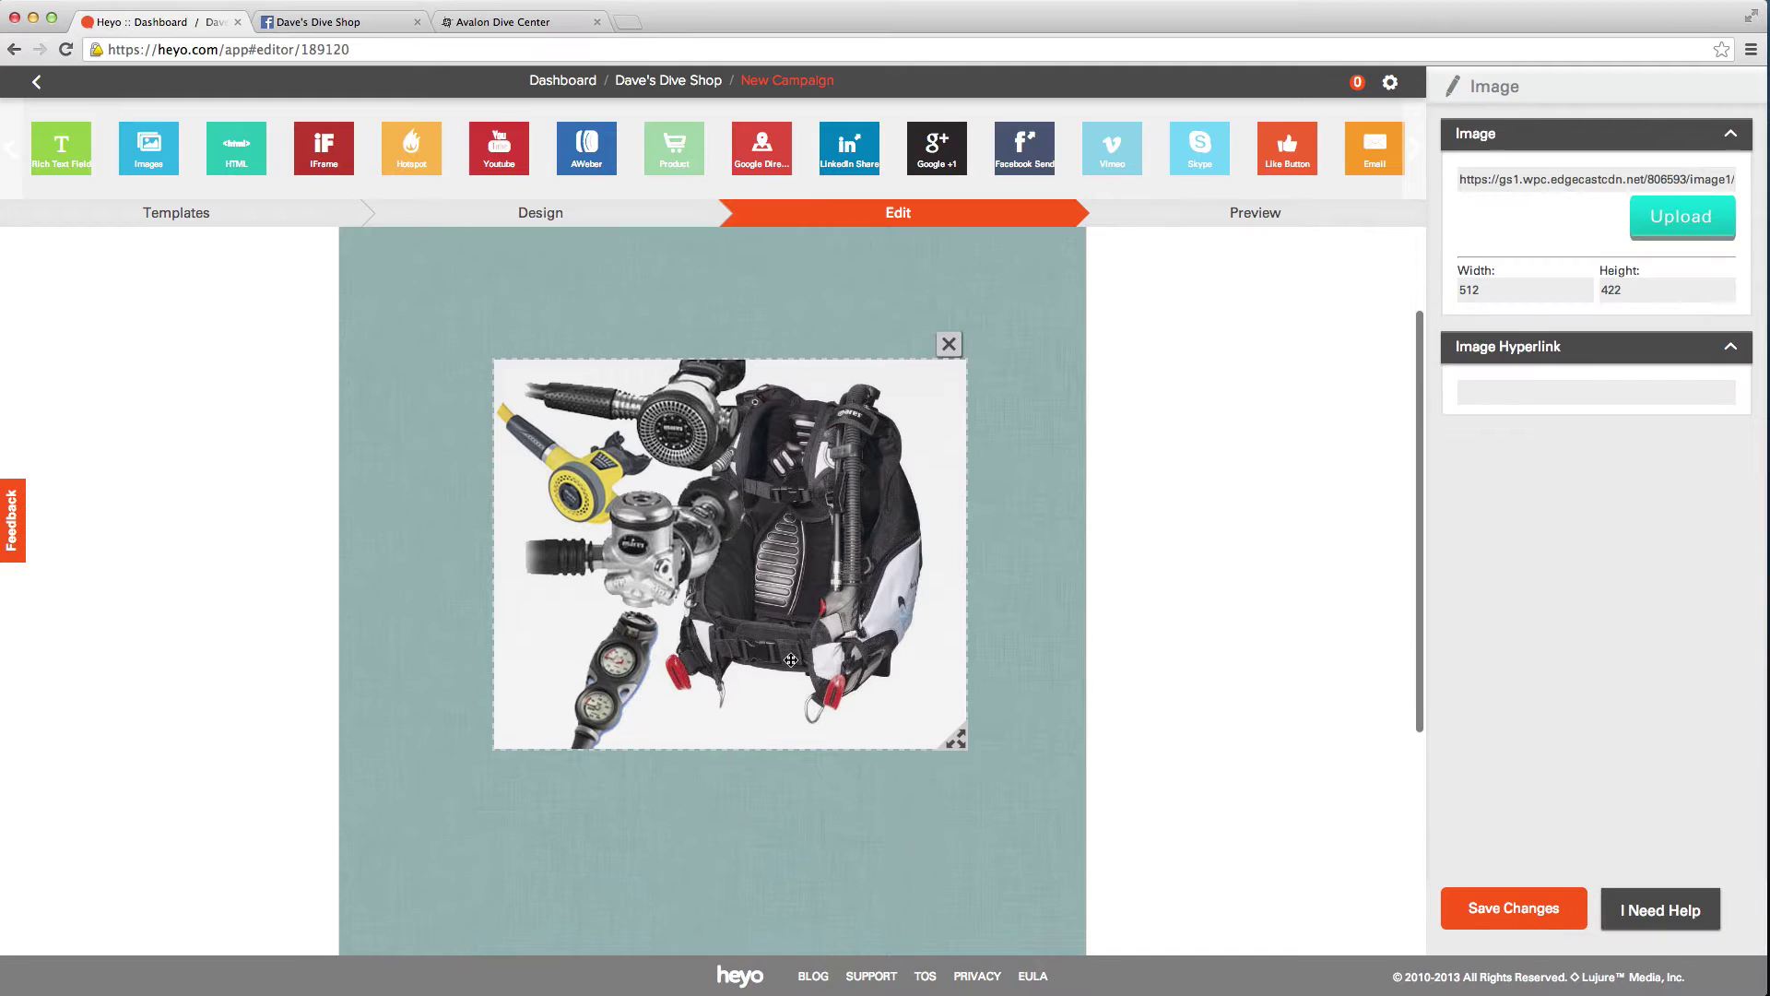
drag(778, 574, 825, 594)
drag(968, 693, 849, 595)
scroll(729, 454, up, 1)
drag(729, 454, 756, 616)
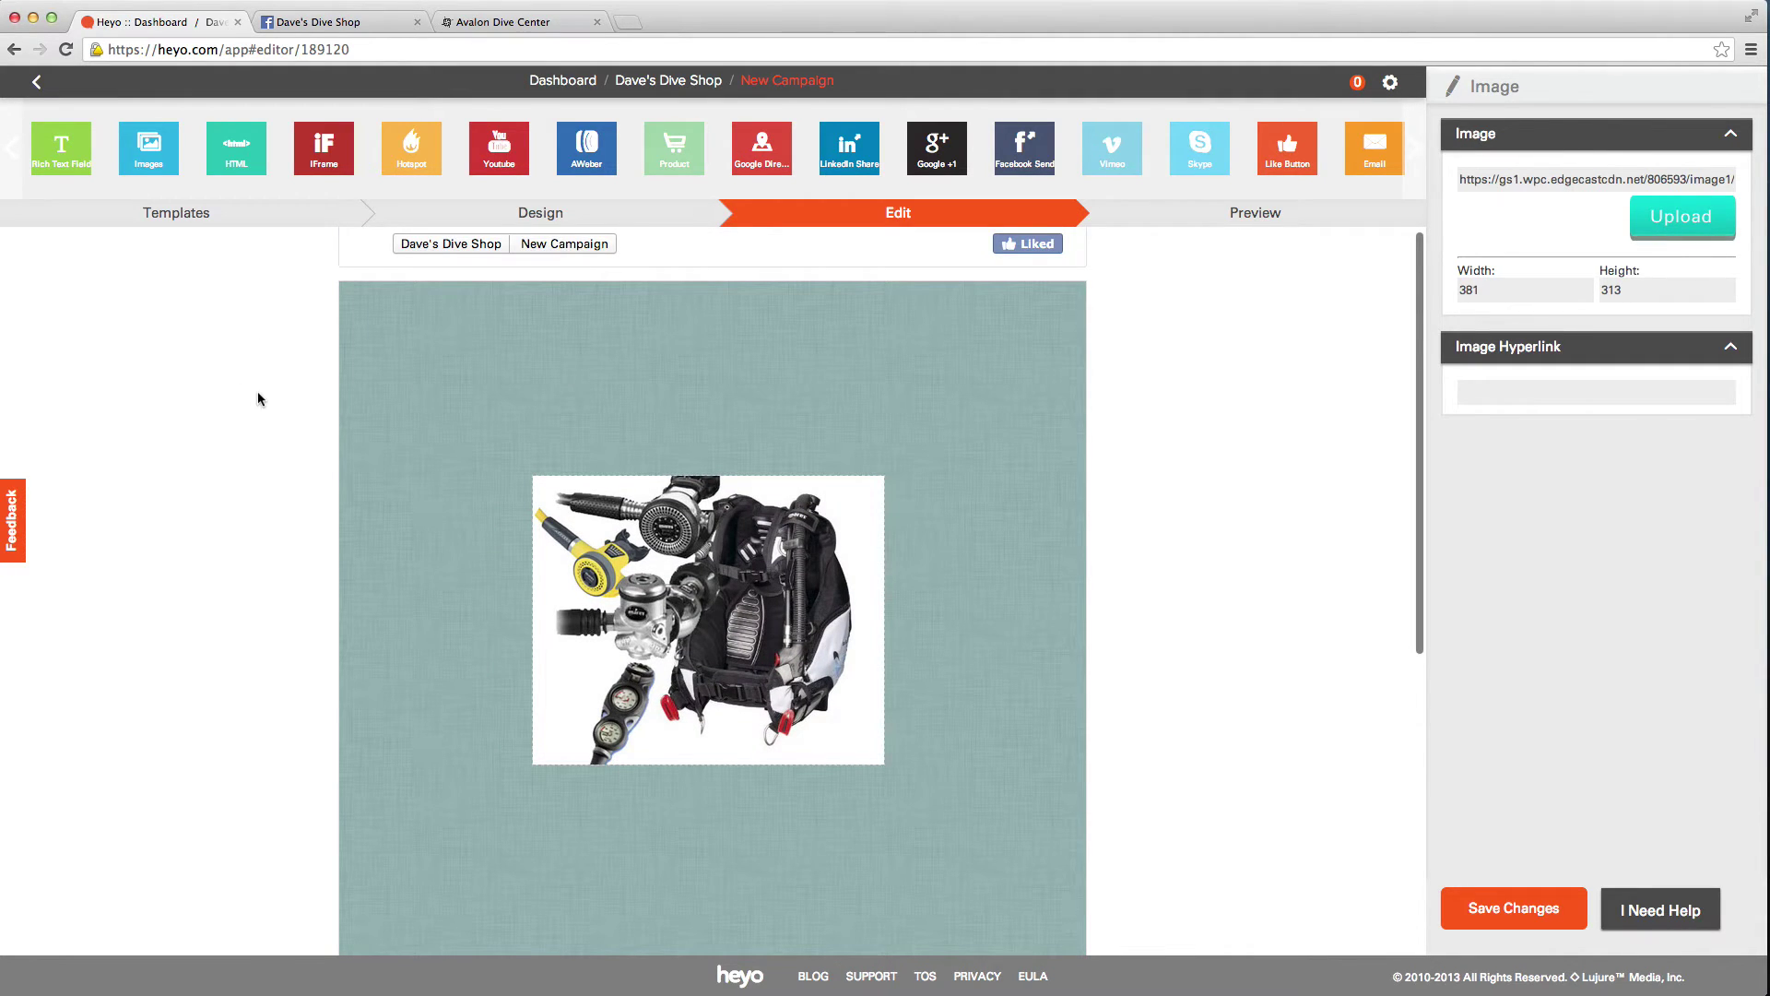
drag(62, 147, 580, 336)
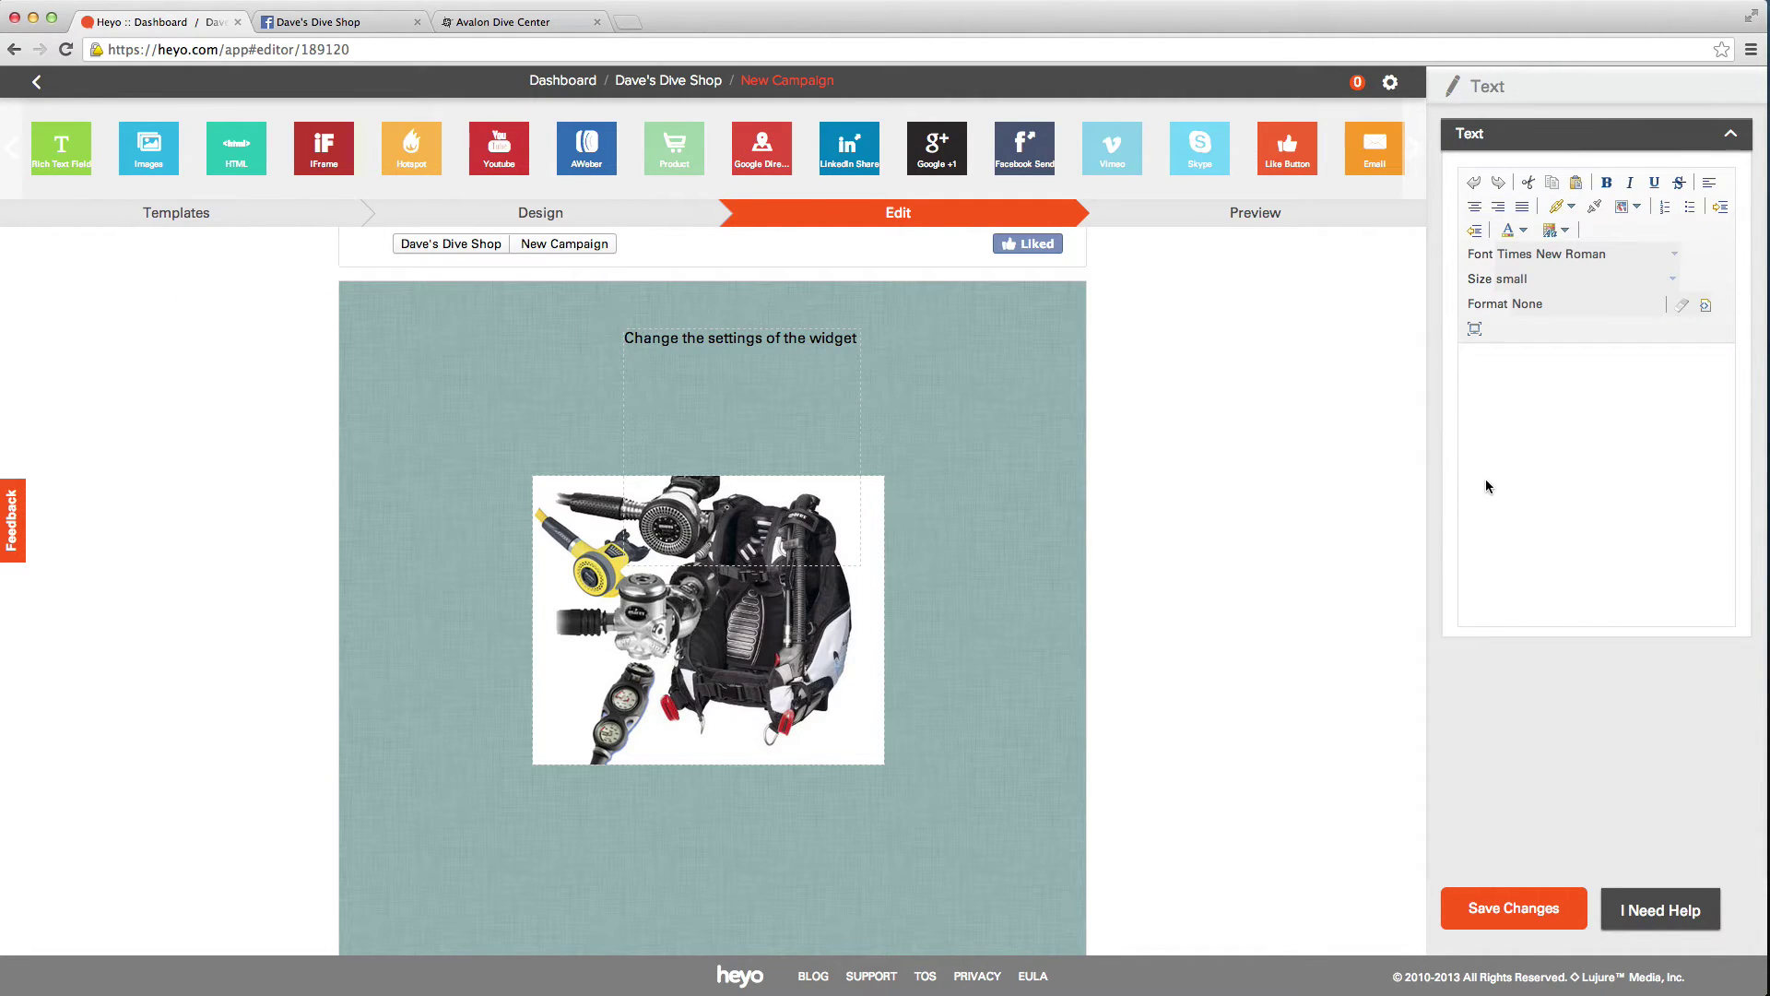
- Type 'This is a Headline!' and make it bold, Helvetica, x-large
text(This is a Headline!)
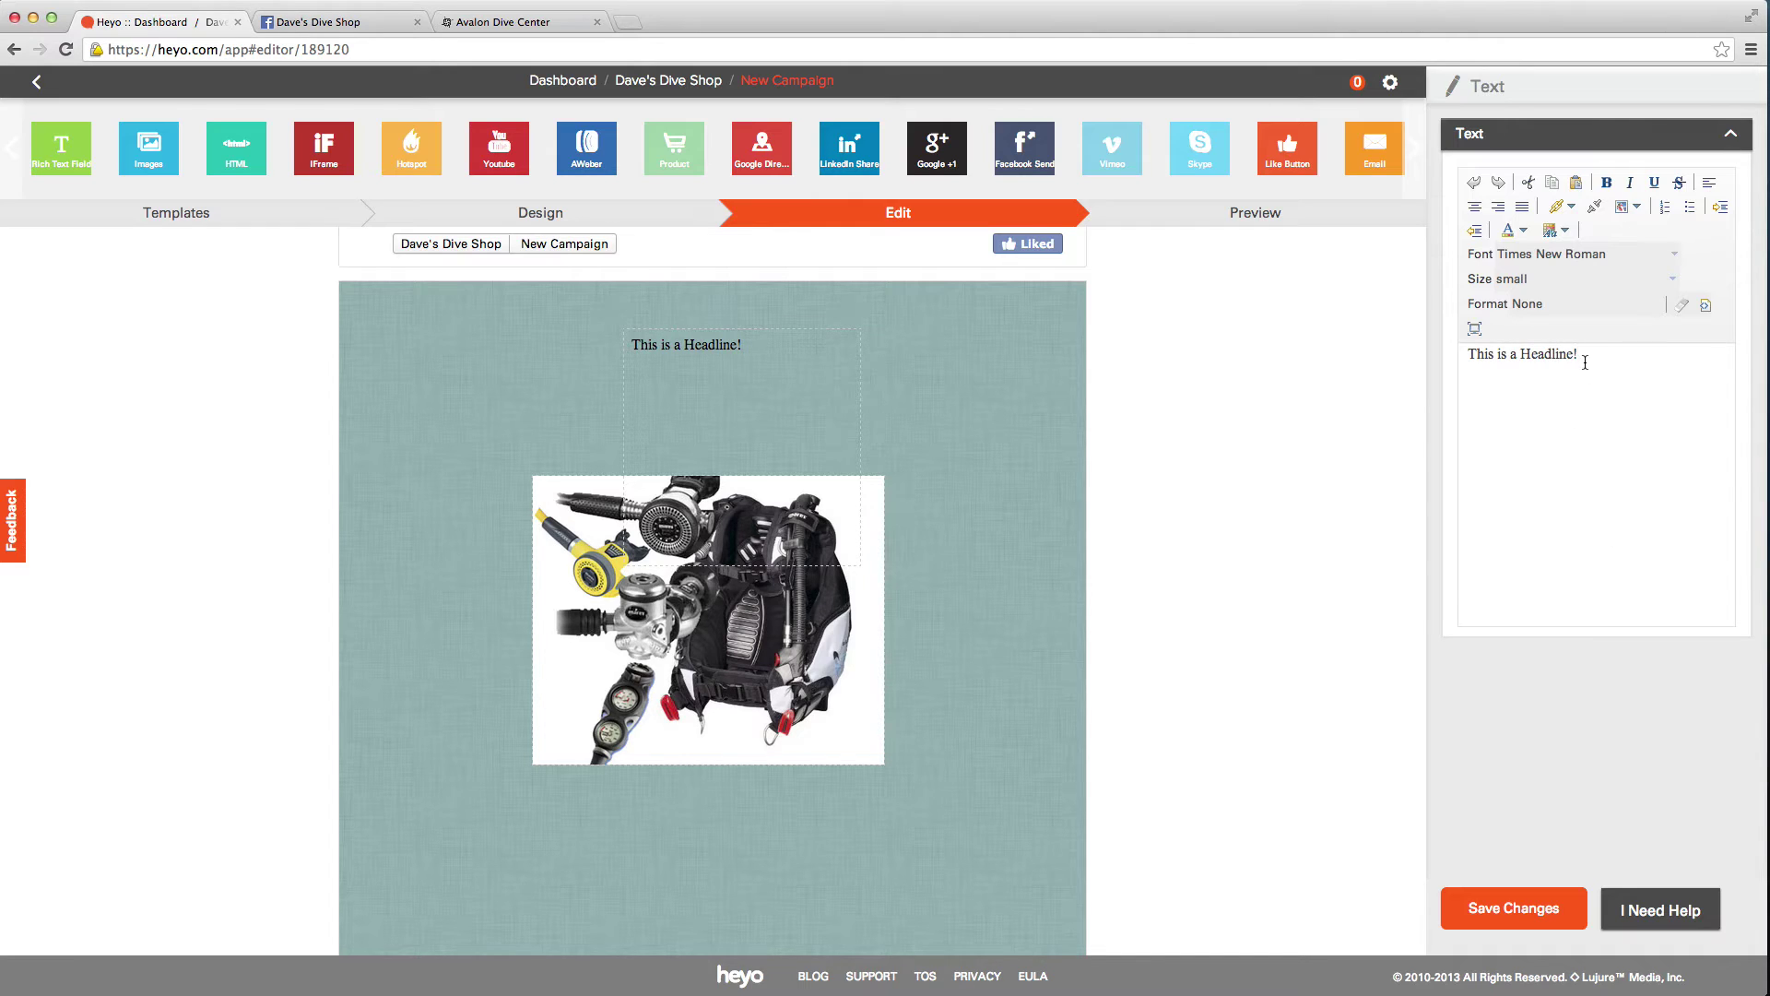
drag(1578, 354, 1467, 353)
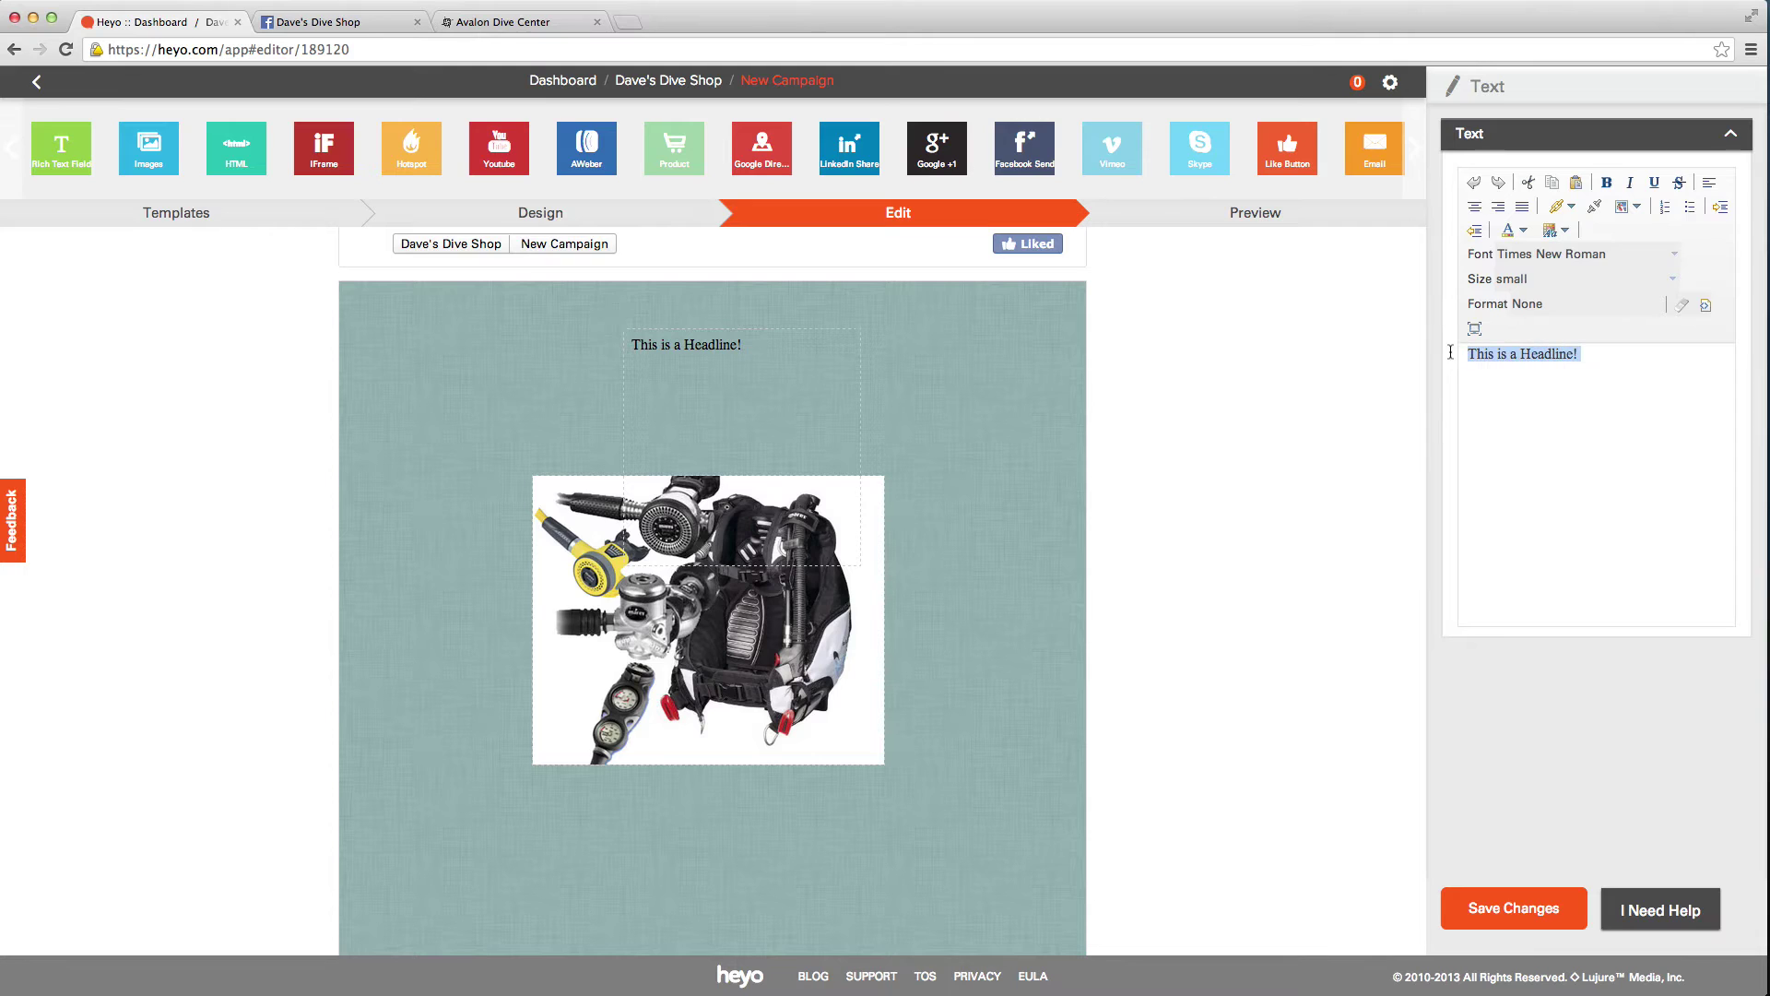
click(1606, 181)
click(1673, 259)
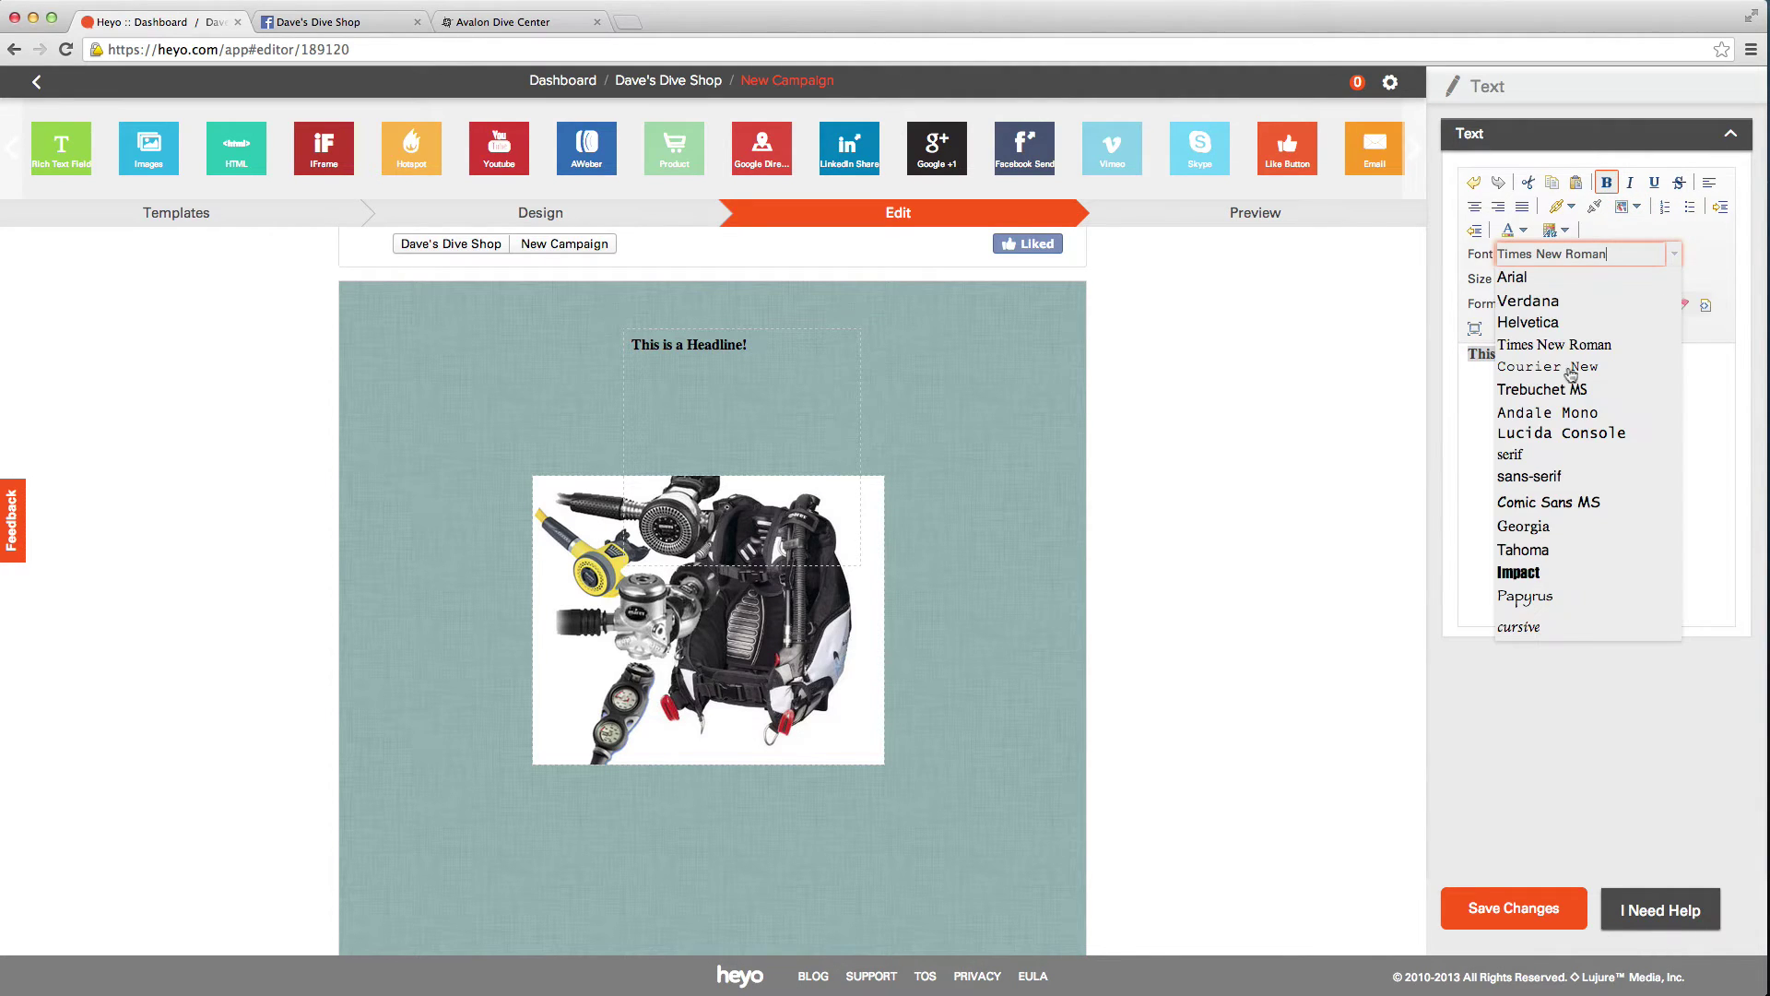
click(1547, 324)
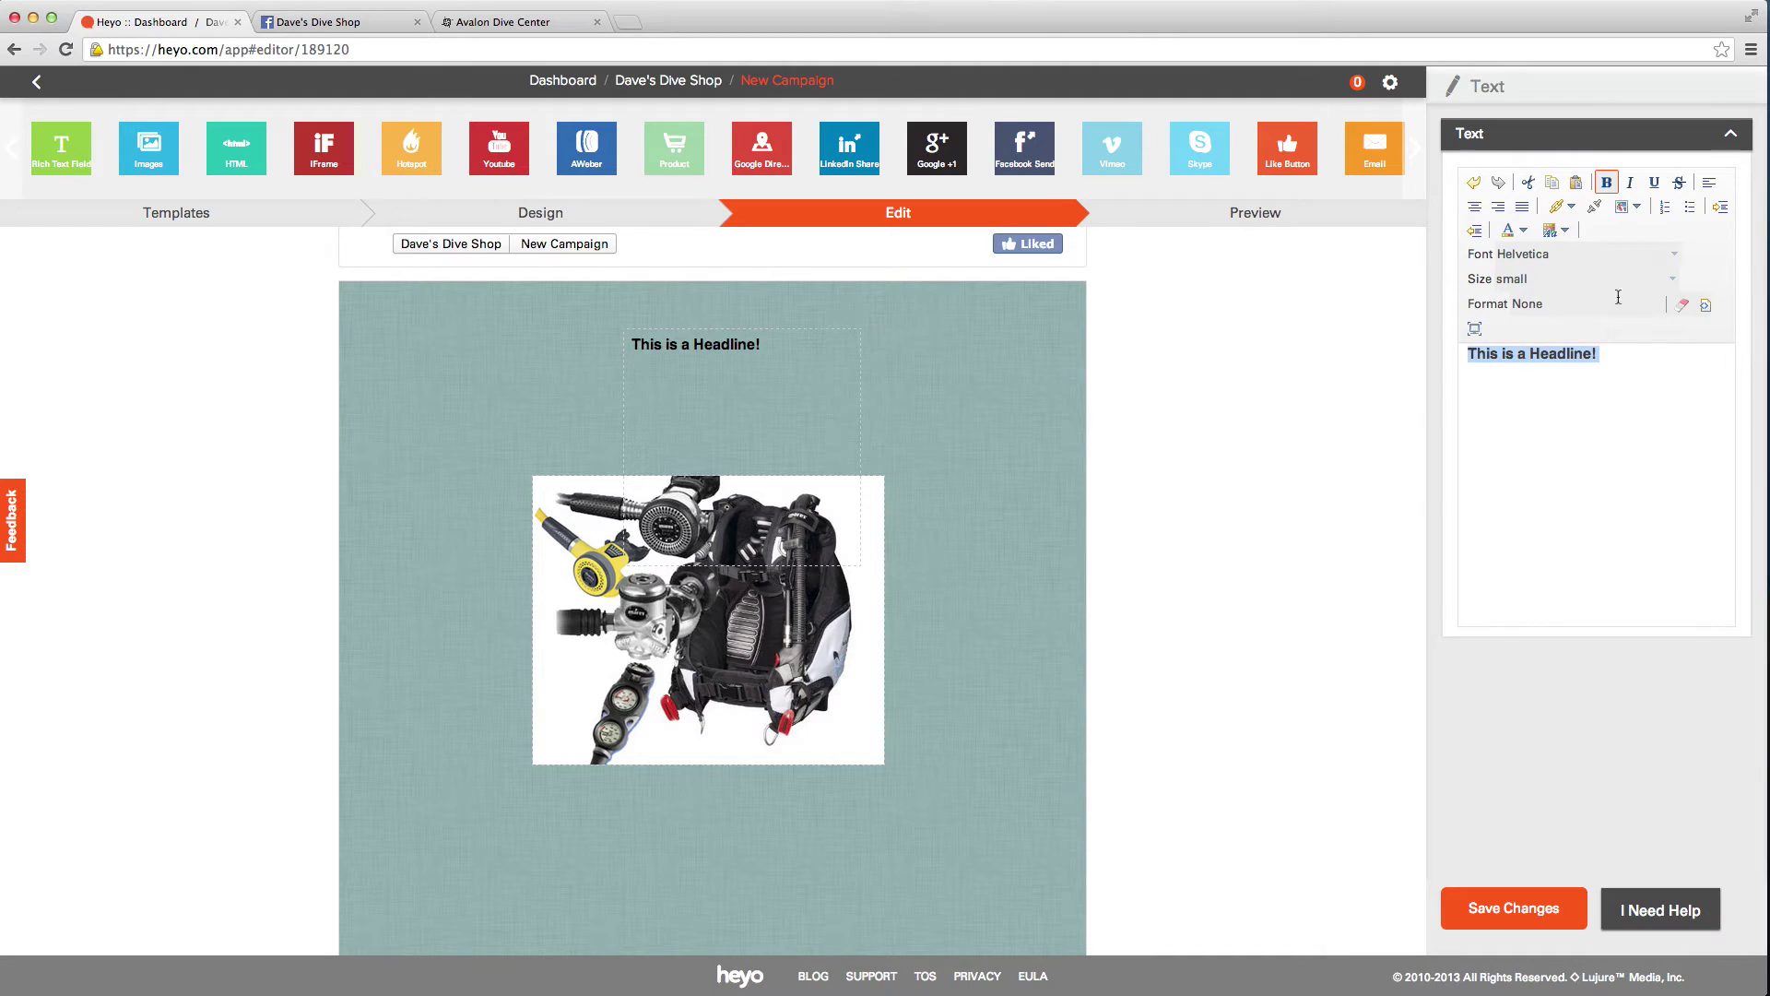
click(1674, 282)
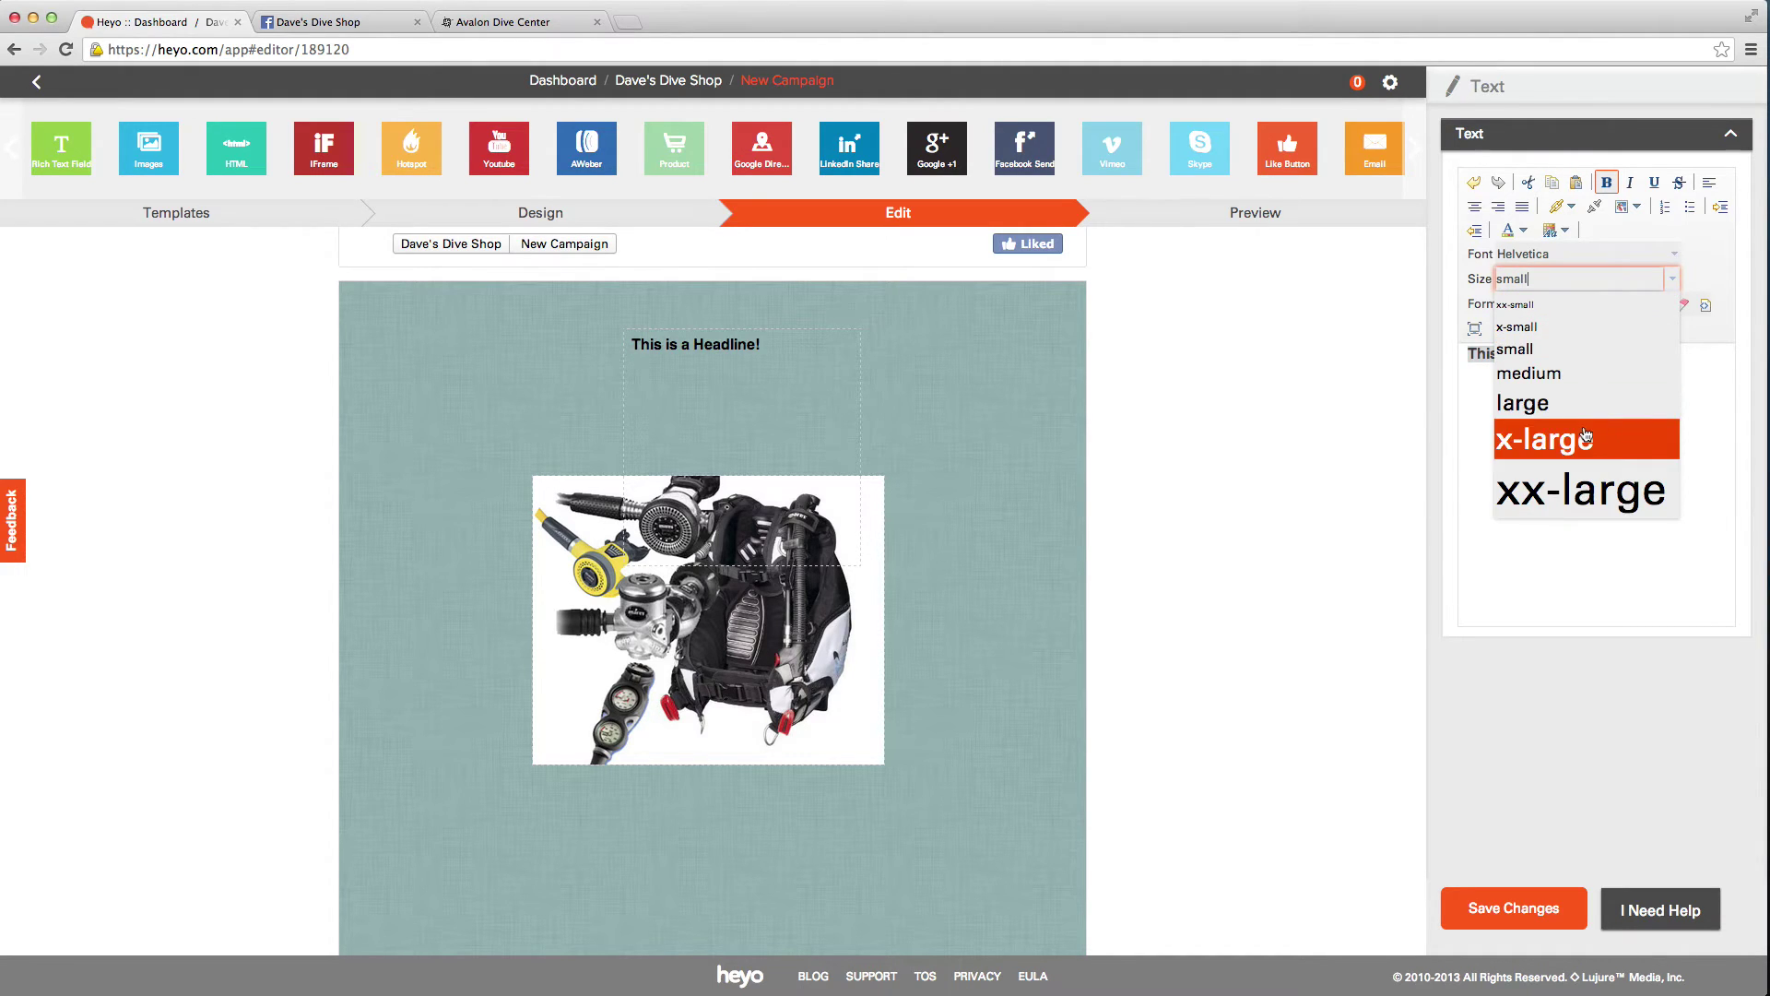
click(1587, 430)
- Centre the headline and resize its box to sit just above the dive-gear image
mouse_move(781, 398)
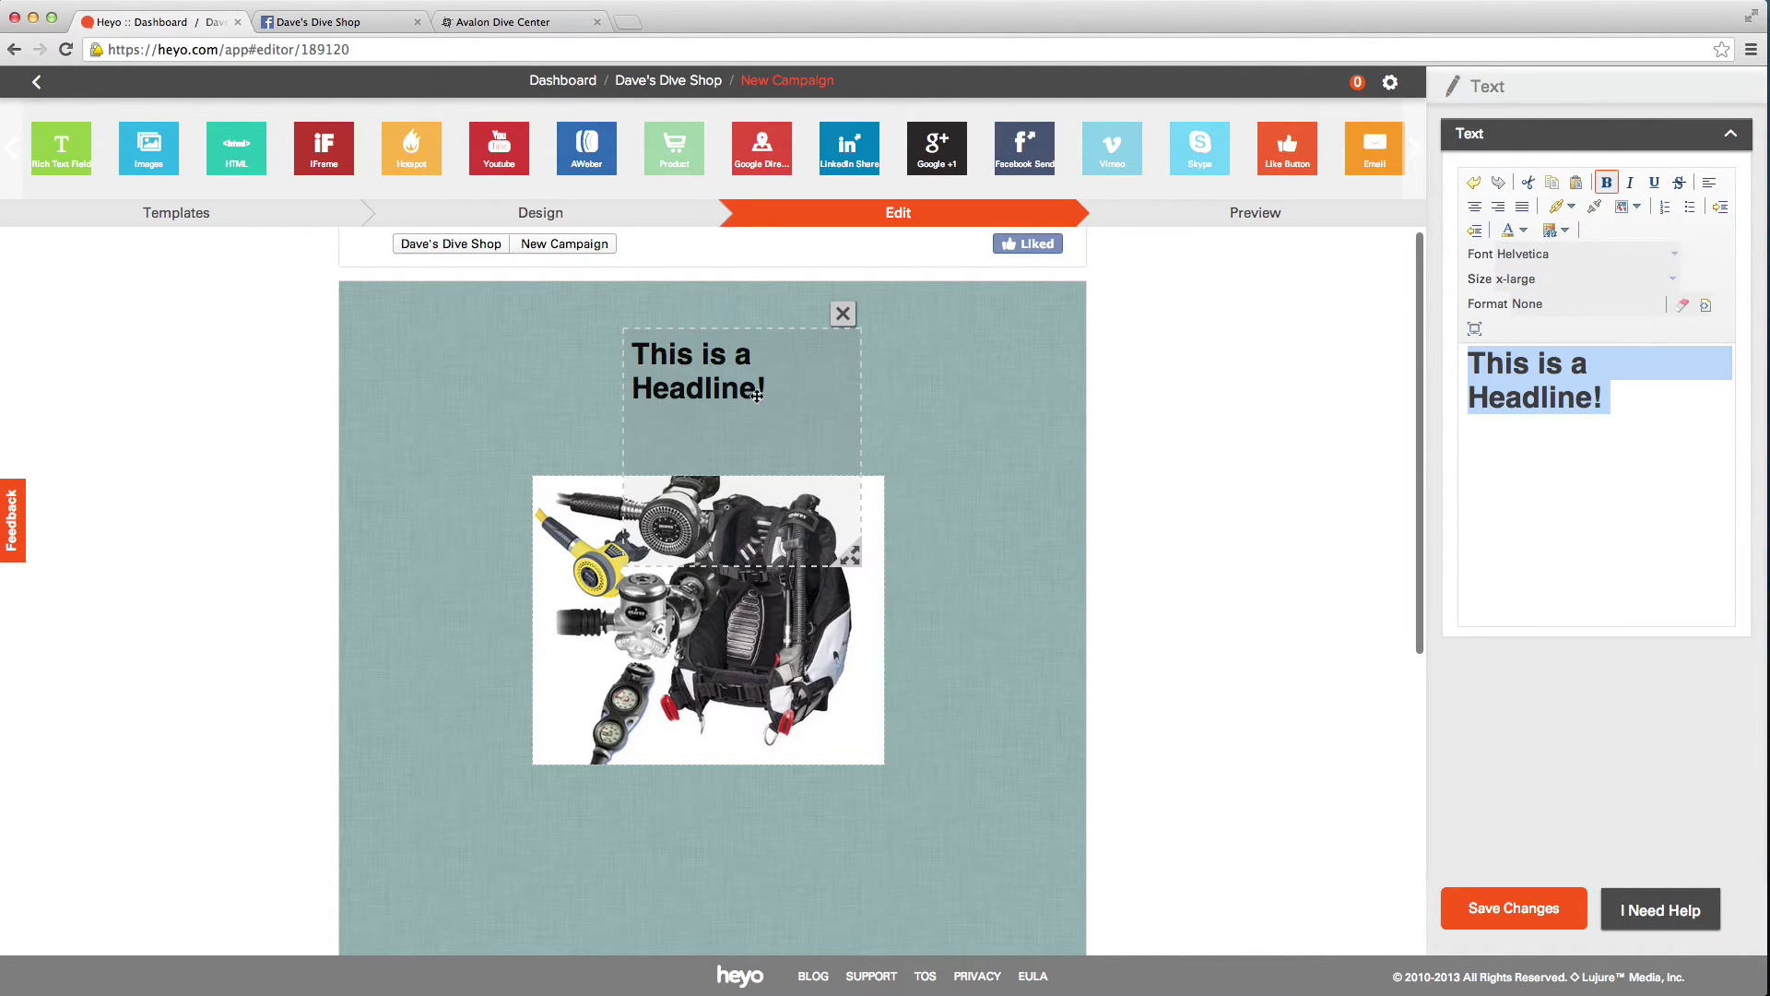
drag(675, 380, 645, 377)
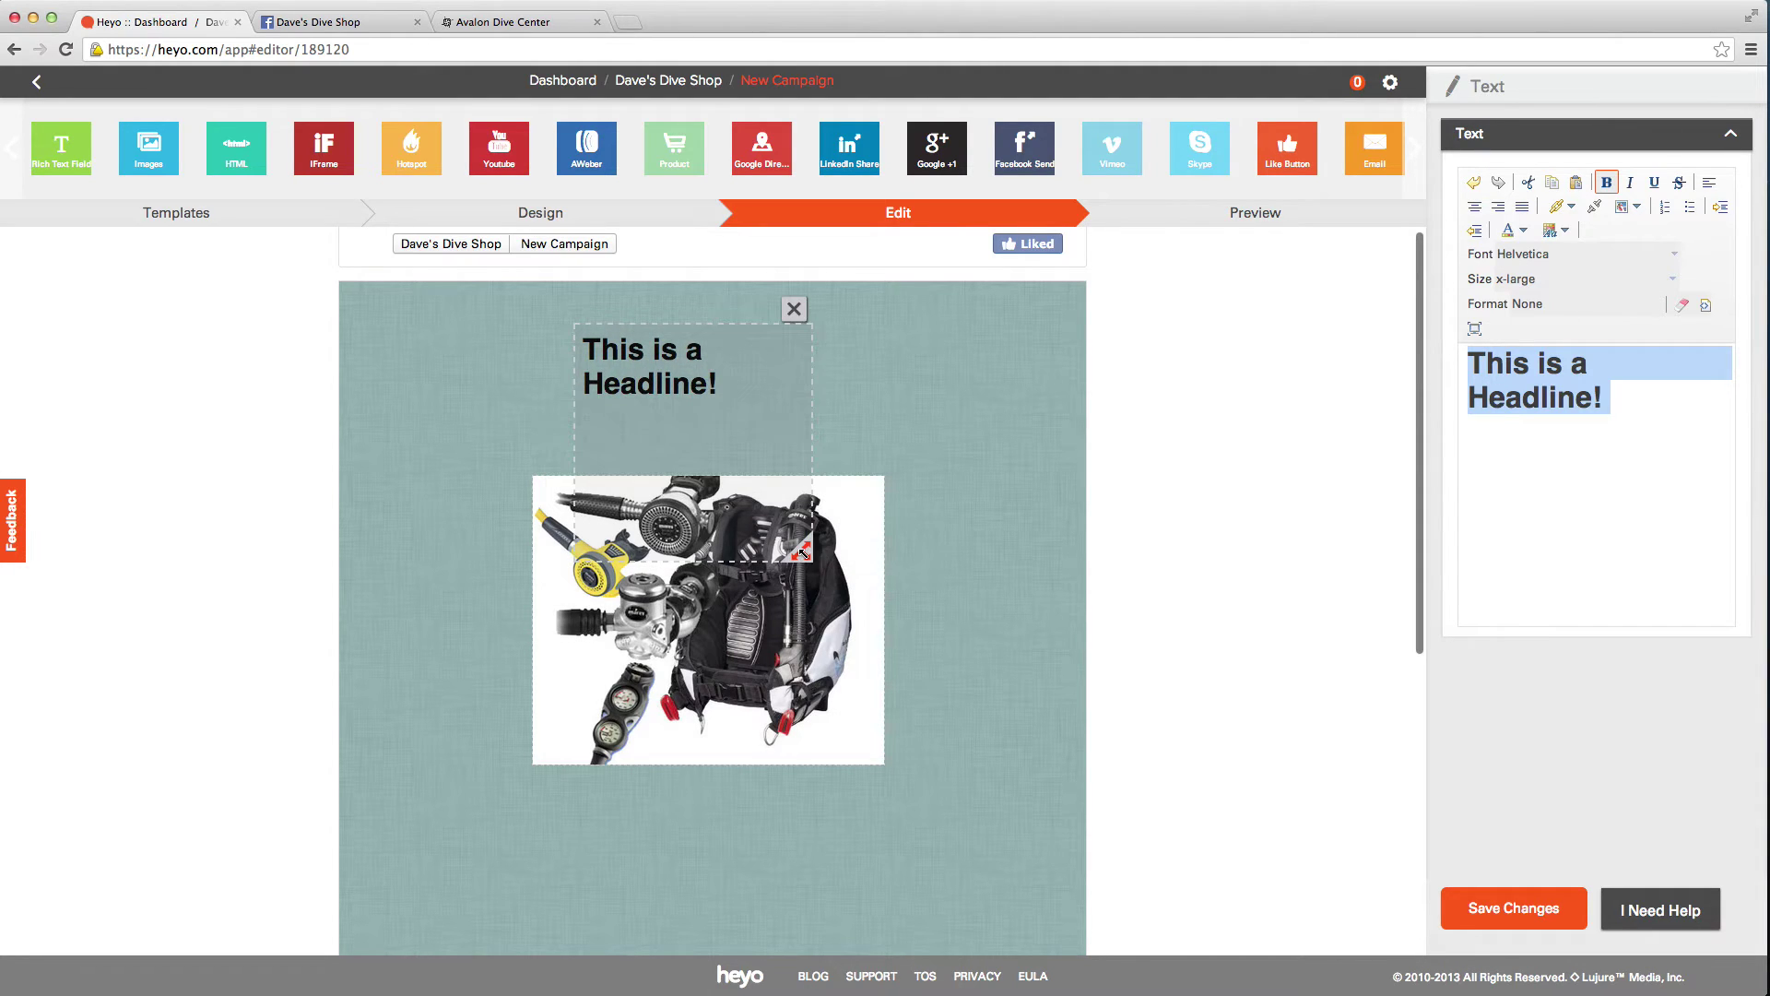
drag(800, 550, 912, 409)
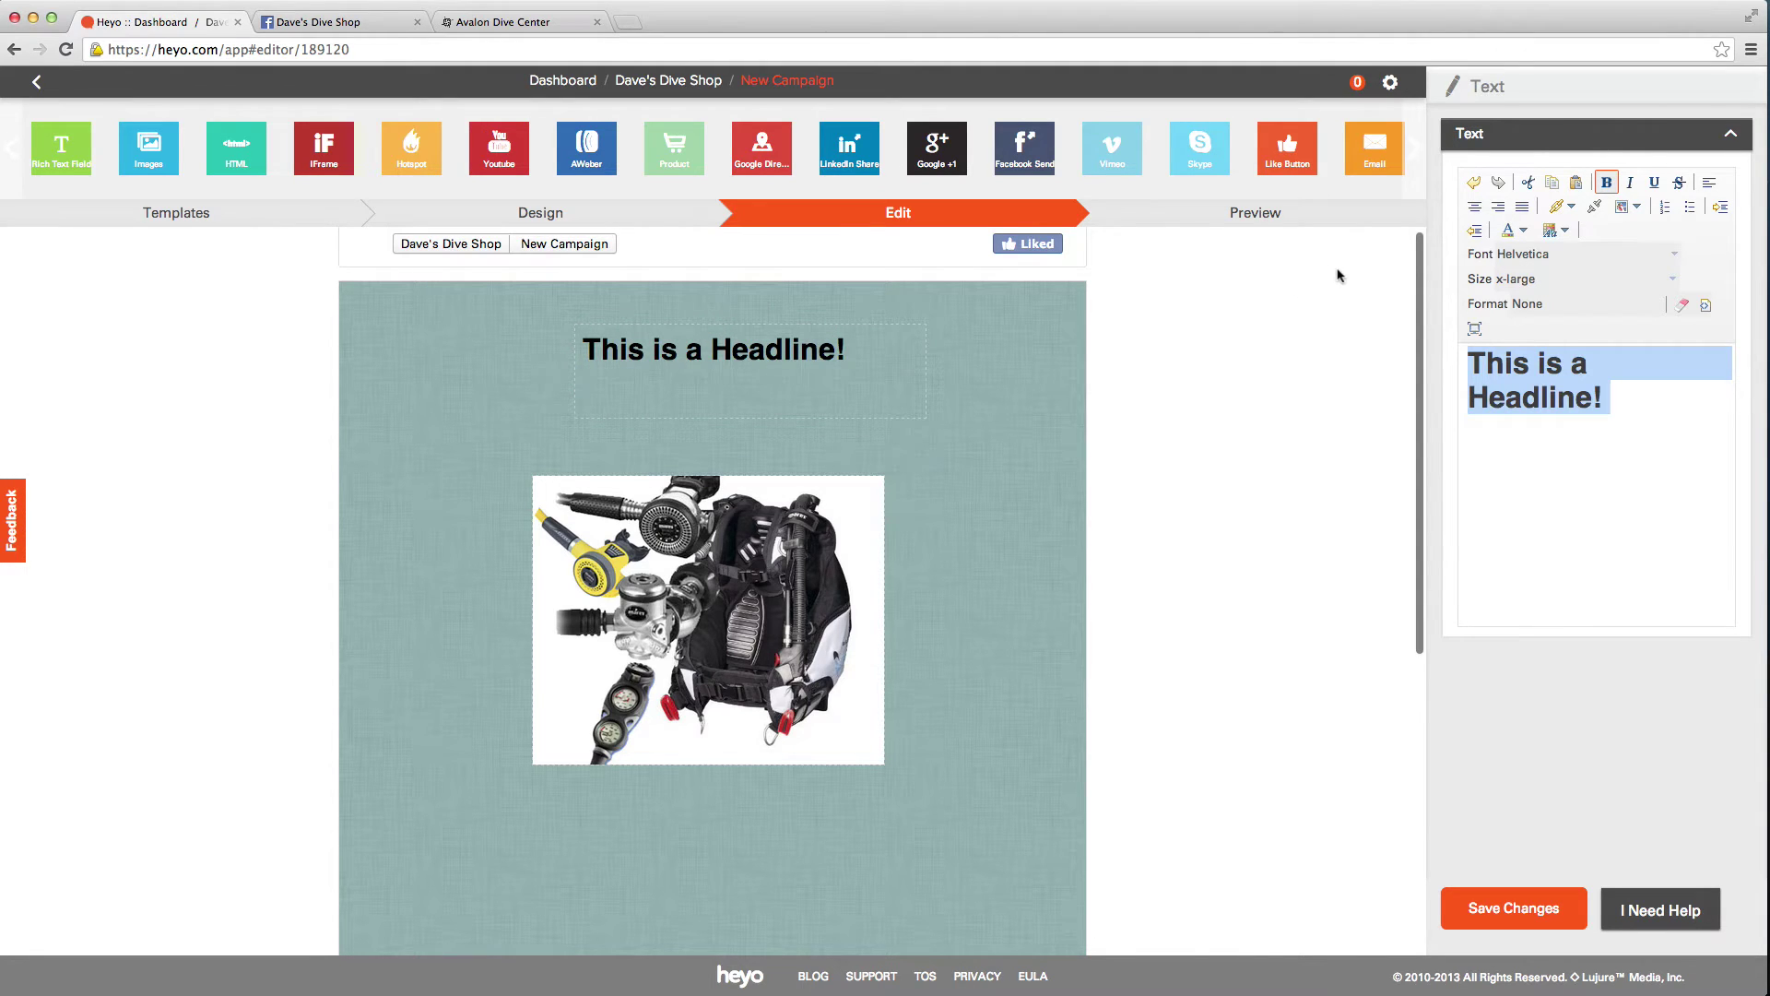
click(1475, 206)
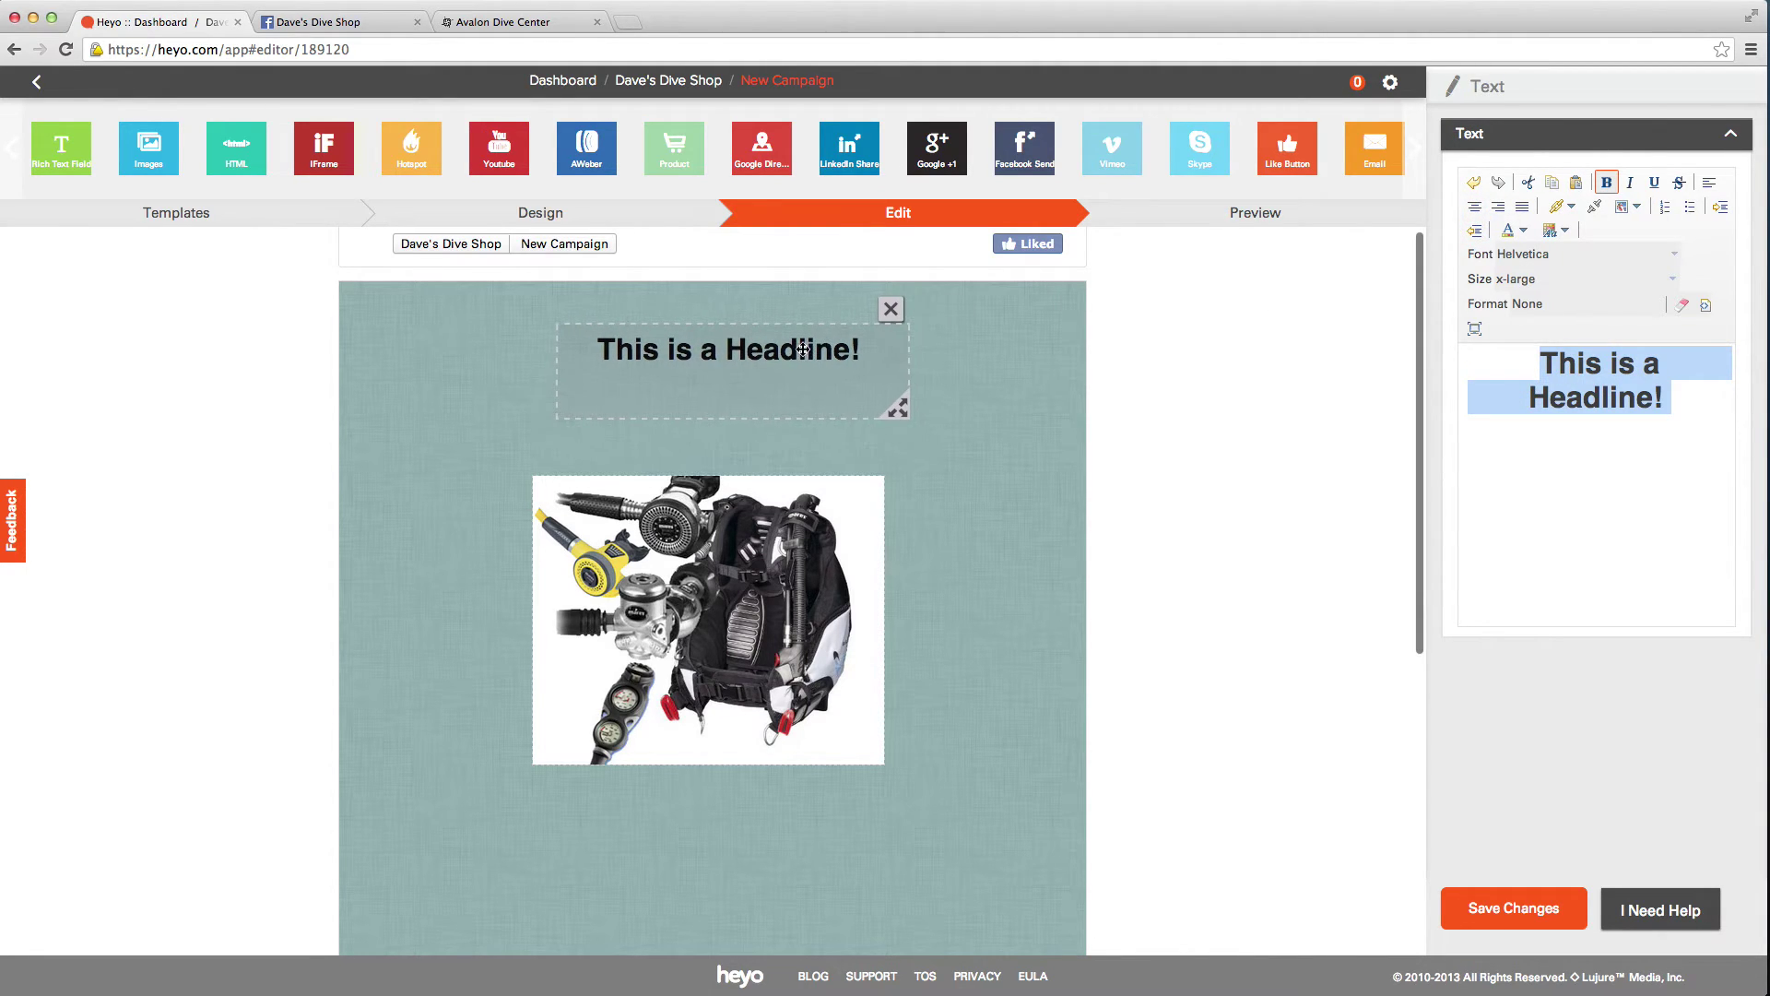
drag(804, 348, 801, 340)
drag(742, 498, 758, 470)
scroll(497, 518, down, 2)
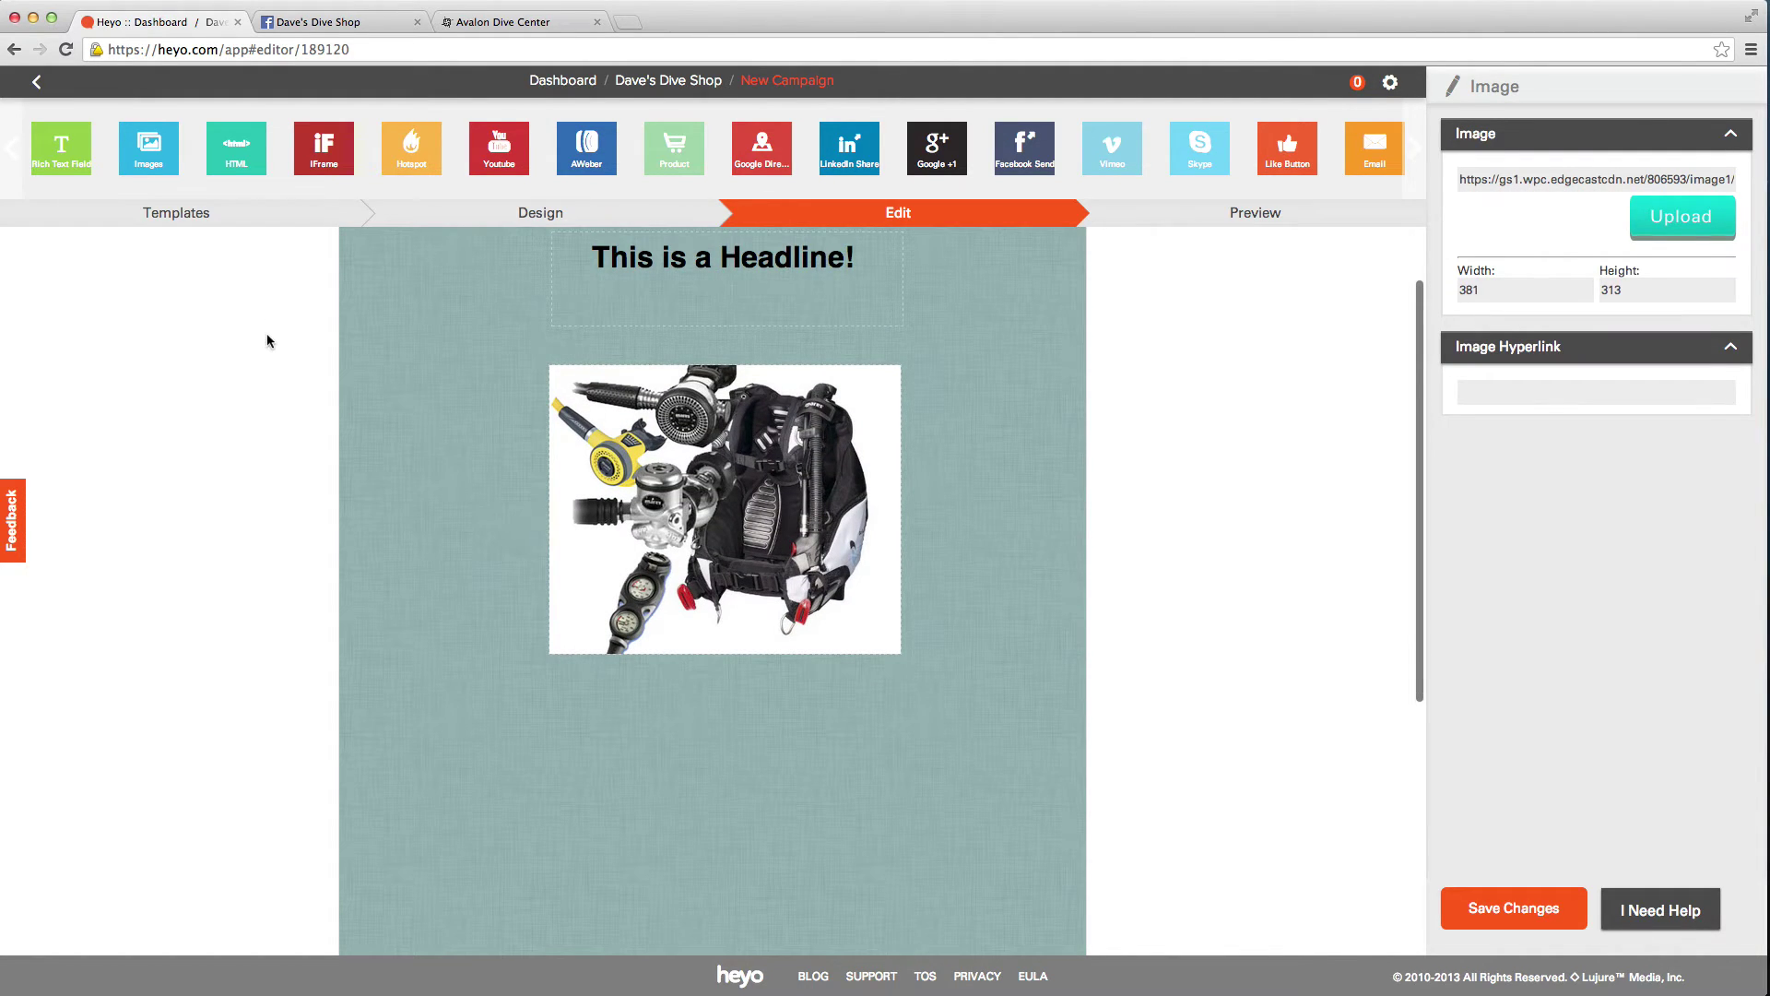
- Drop an IFrame widget onto the campaign canvas, focus its URL field, and open a blank browser tab
click(319, 145)
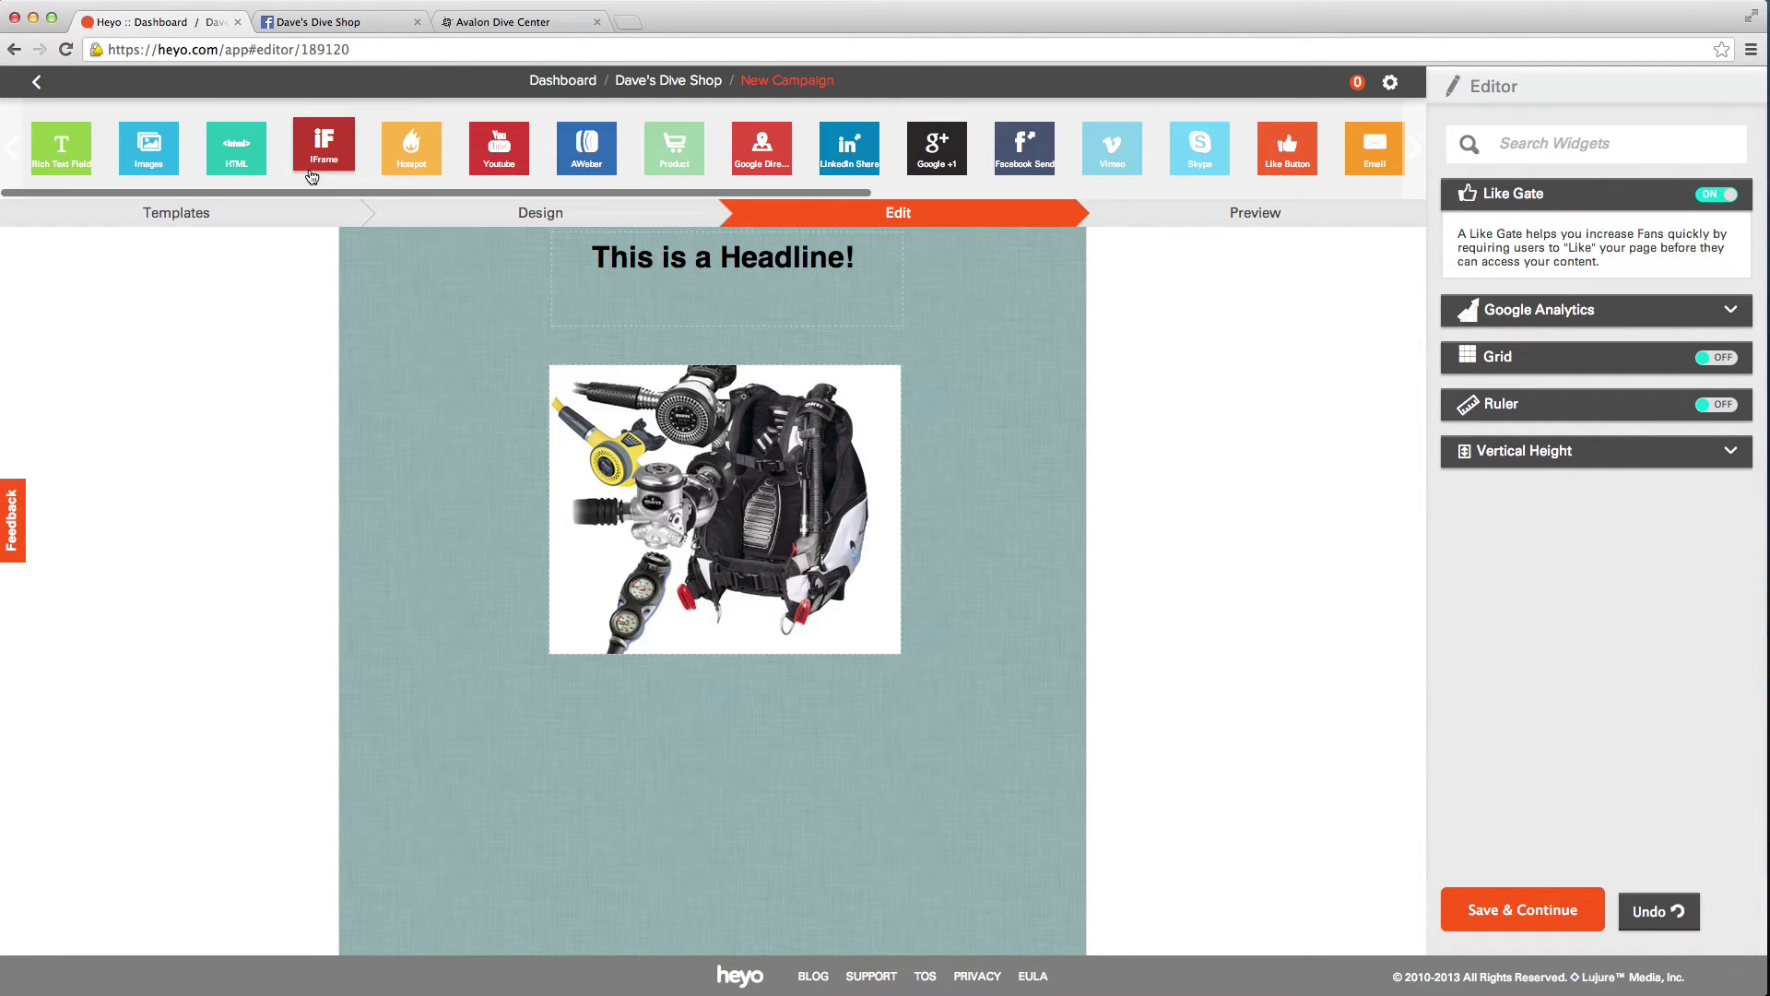
scroll(285, 262, up, 2)
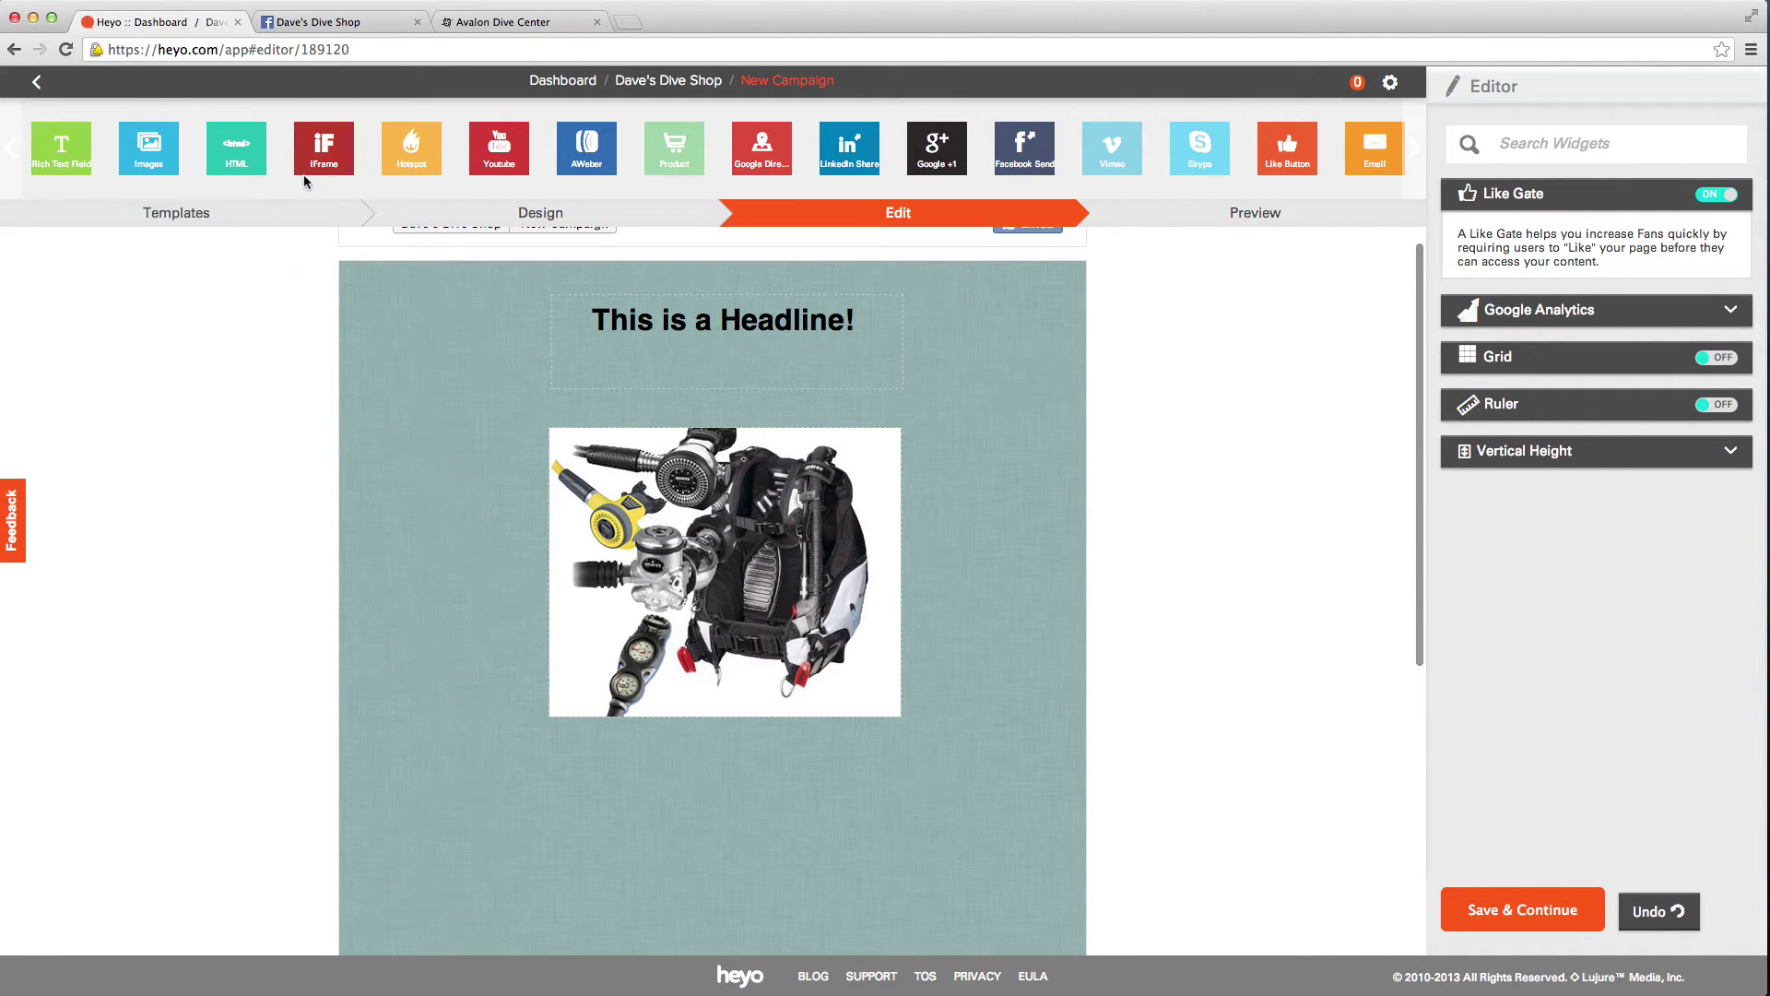
drag(318, 145, 361, 290)
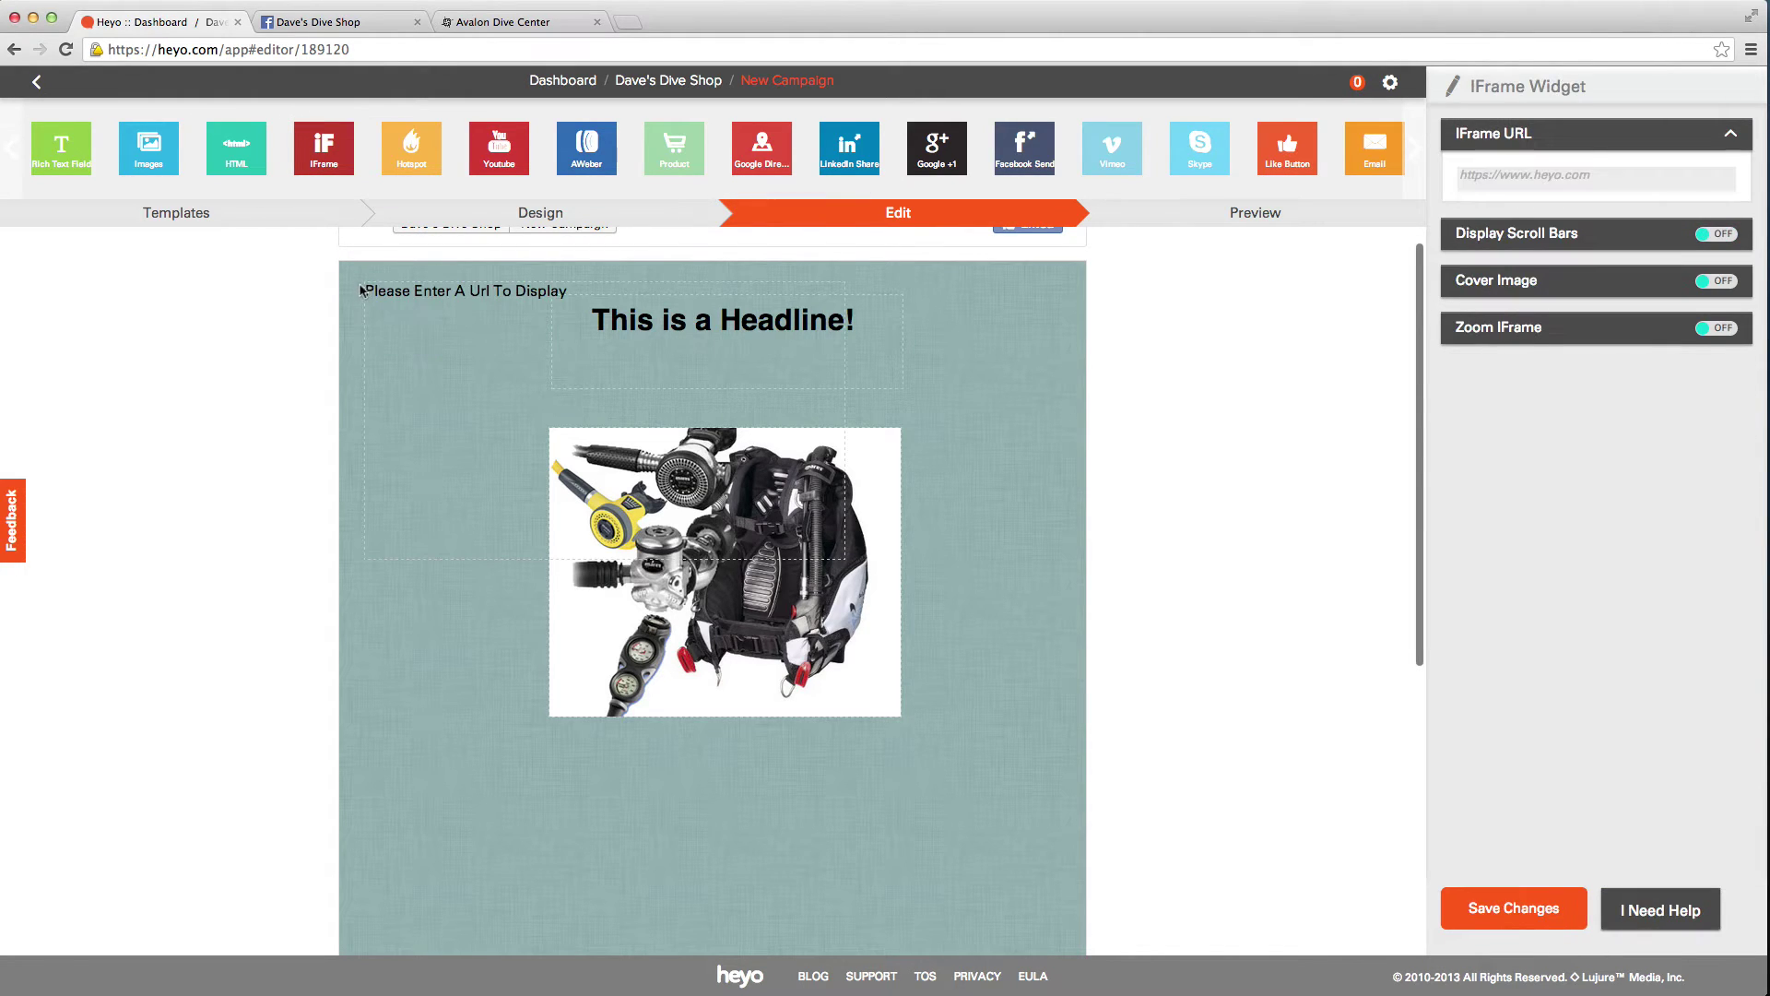
click(1564, 176)
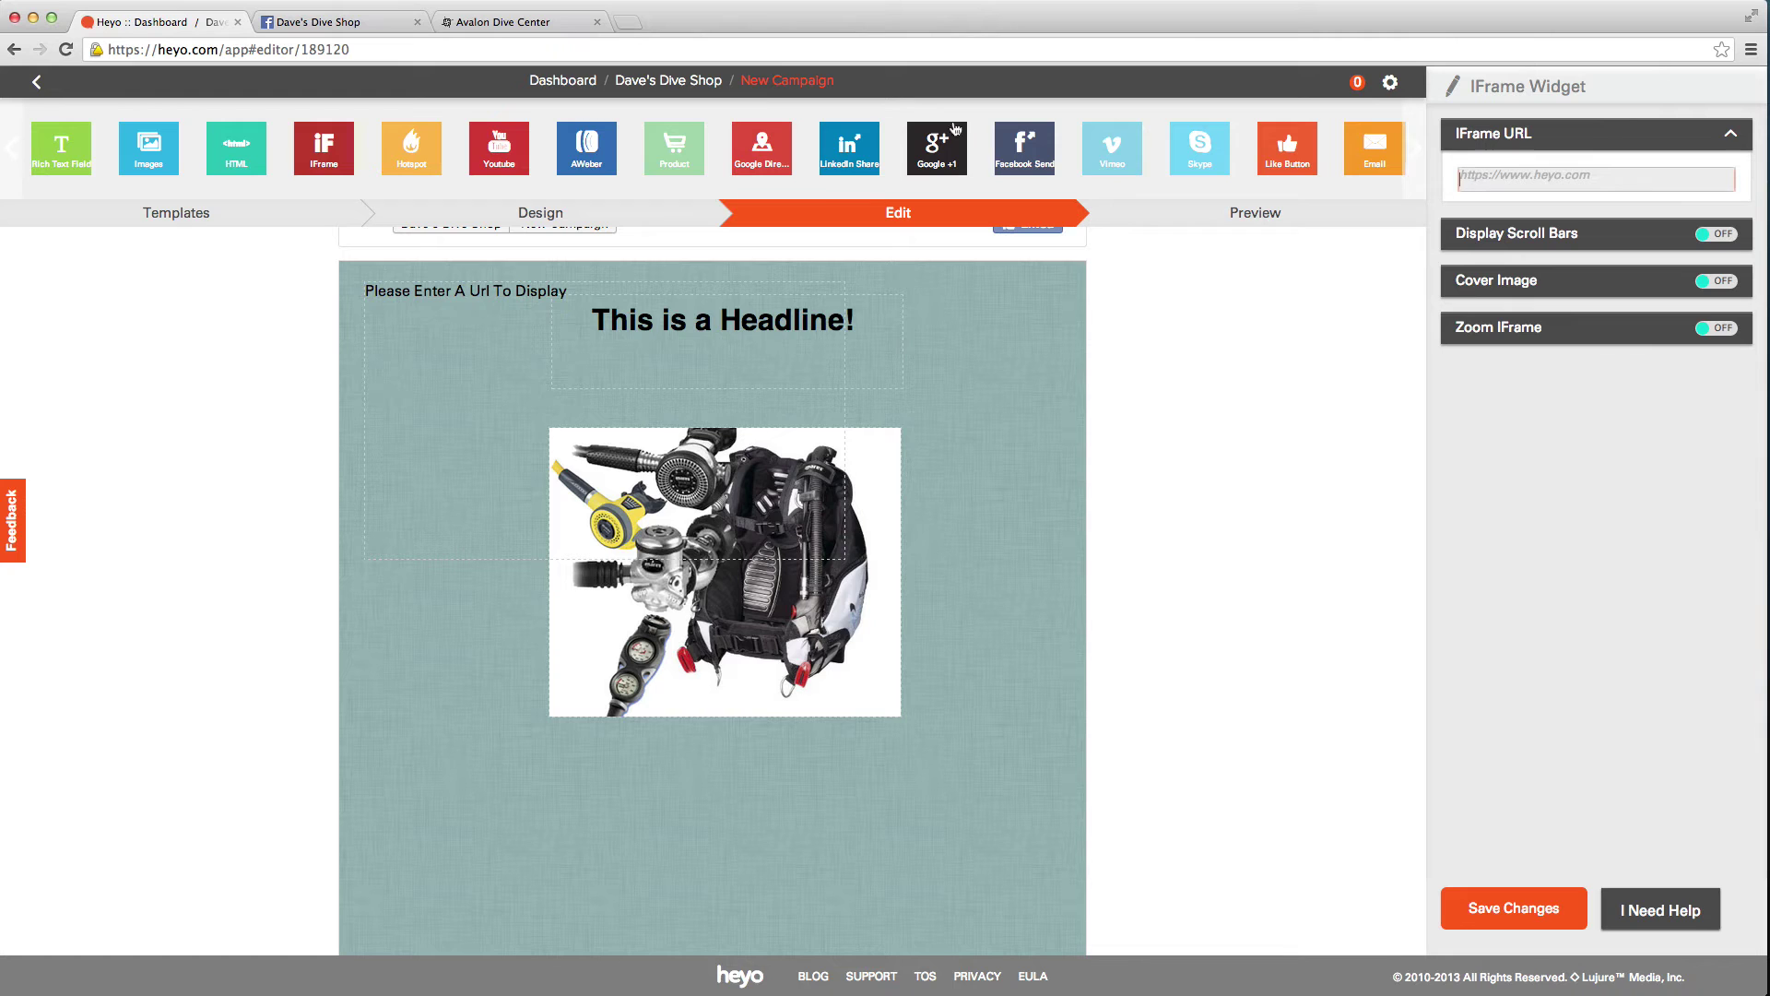
click(627, 22)
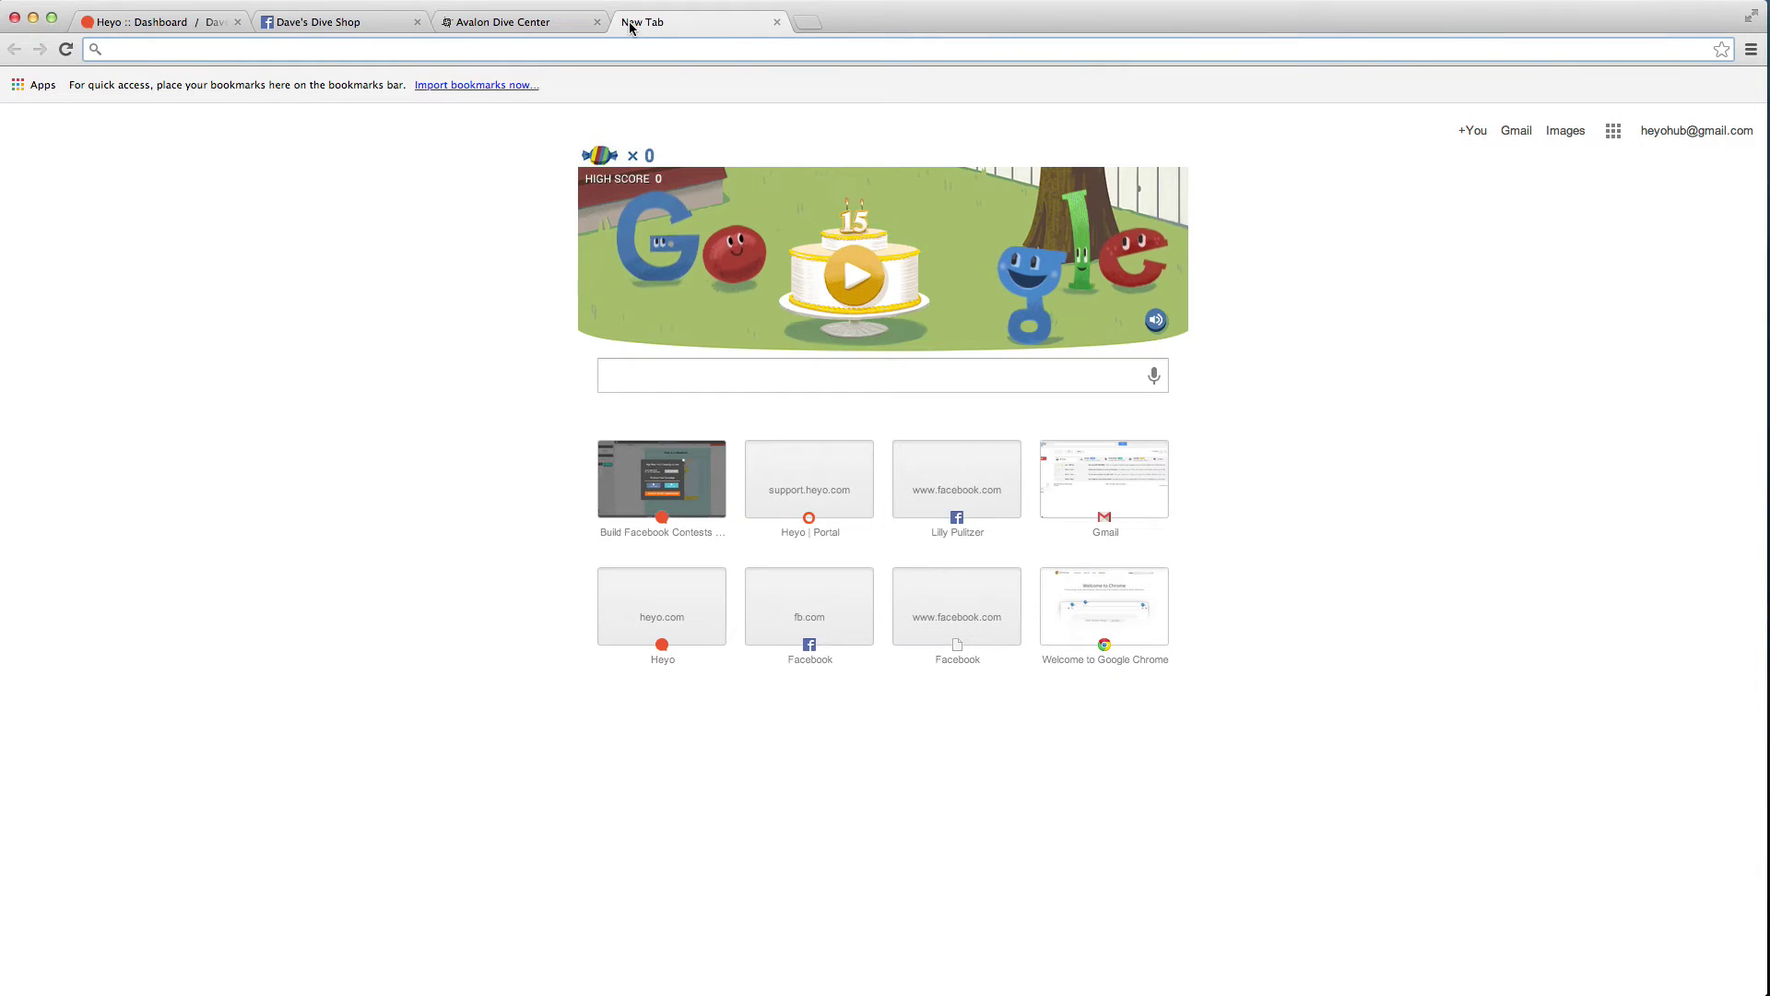
- Search for 'dive shop', open the Avalon Dive Center site, and select its web address
text(dive shop)
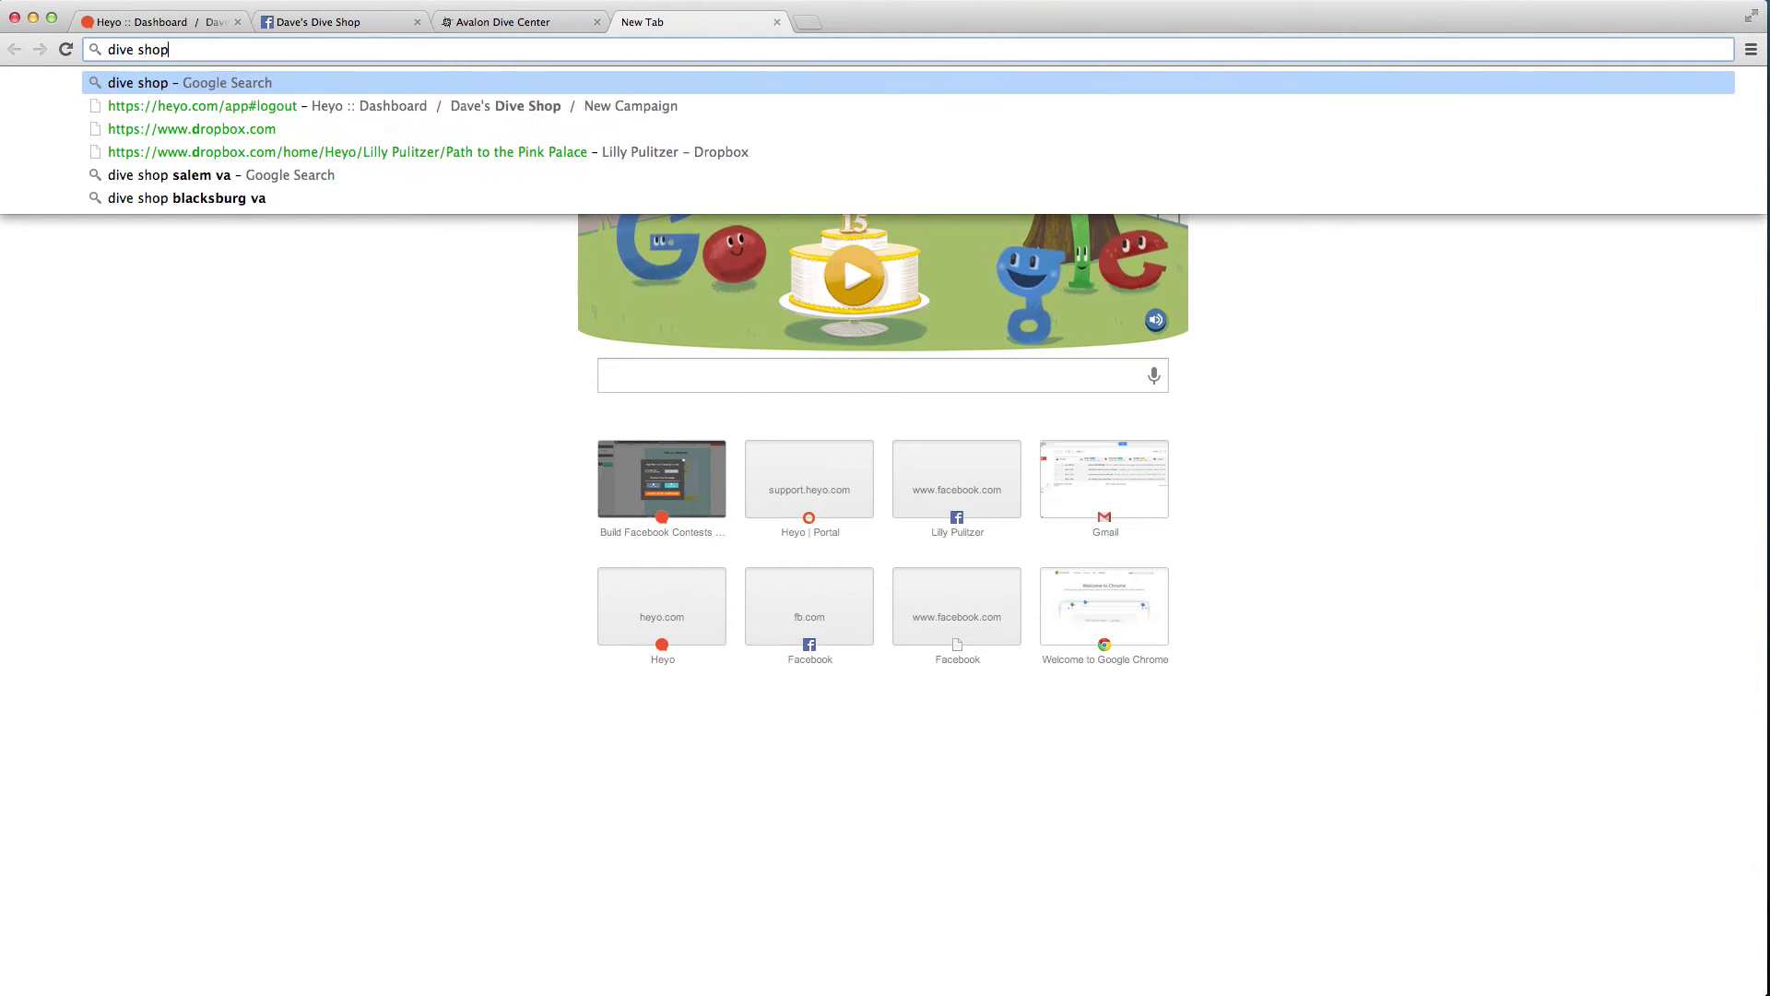
key(Return)
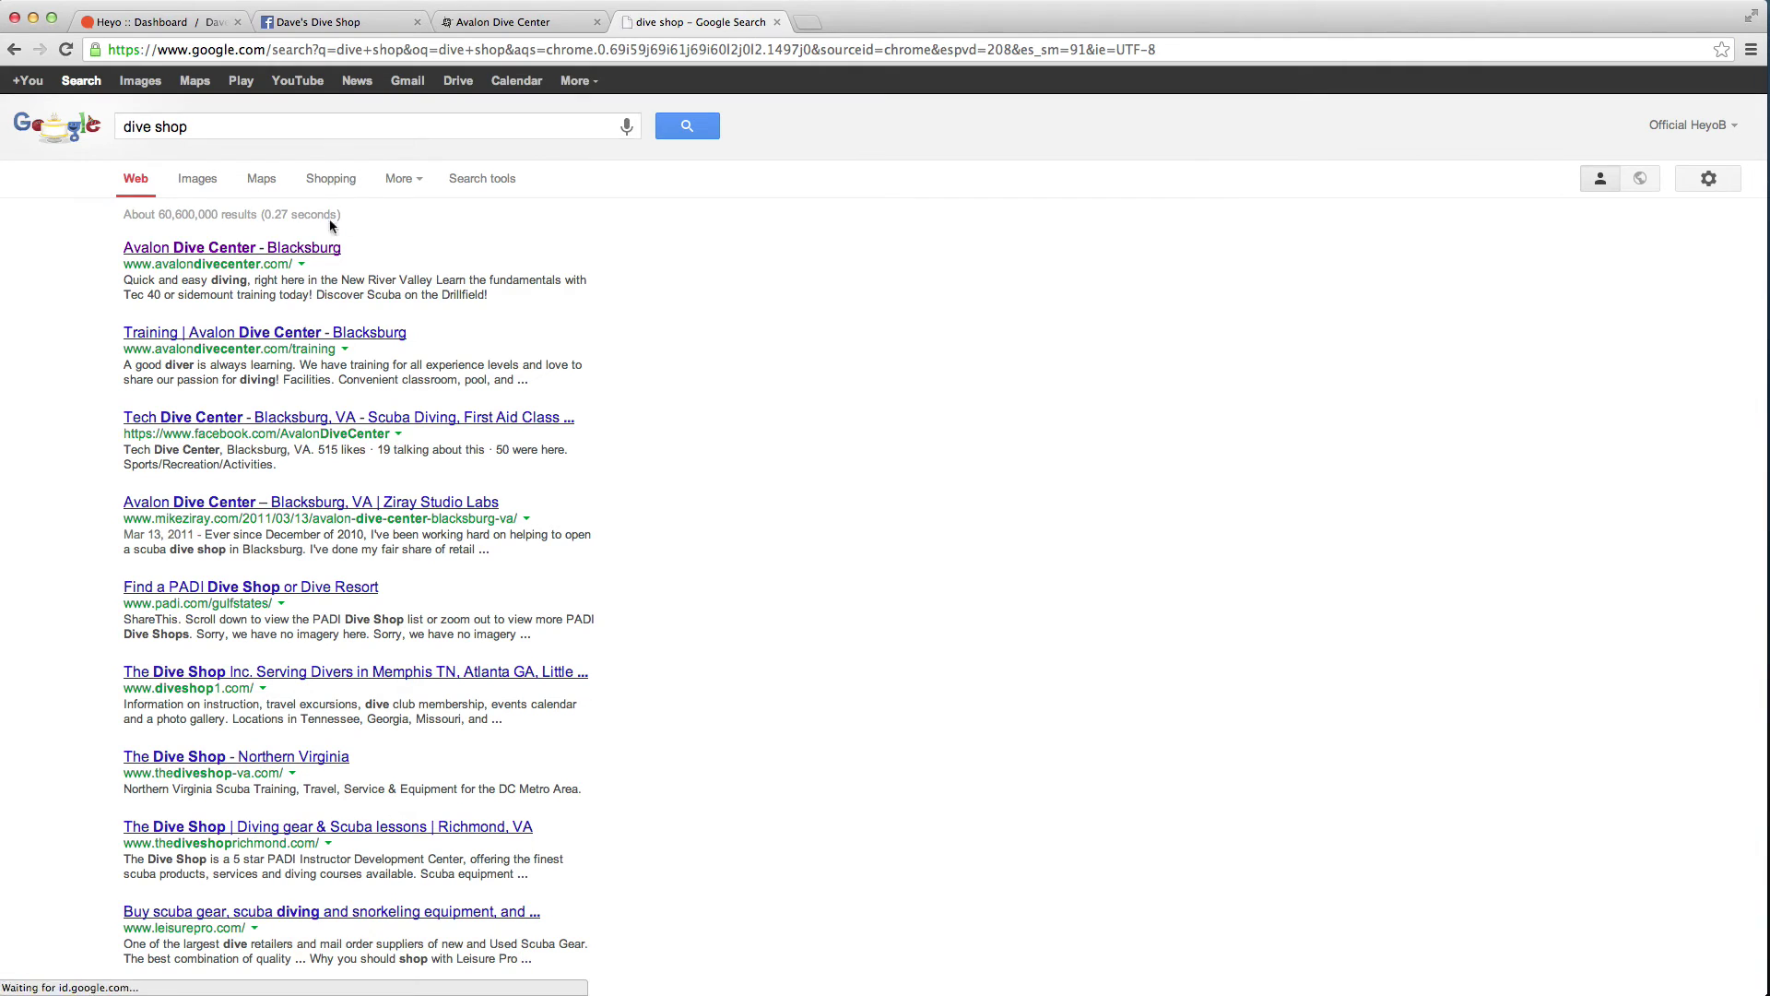
click(285, 256)
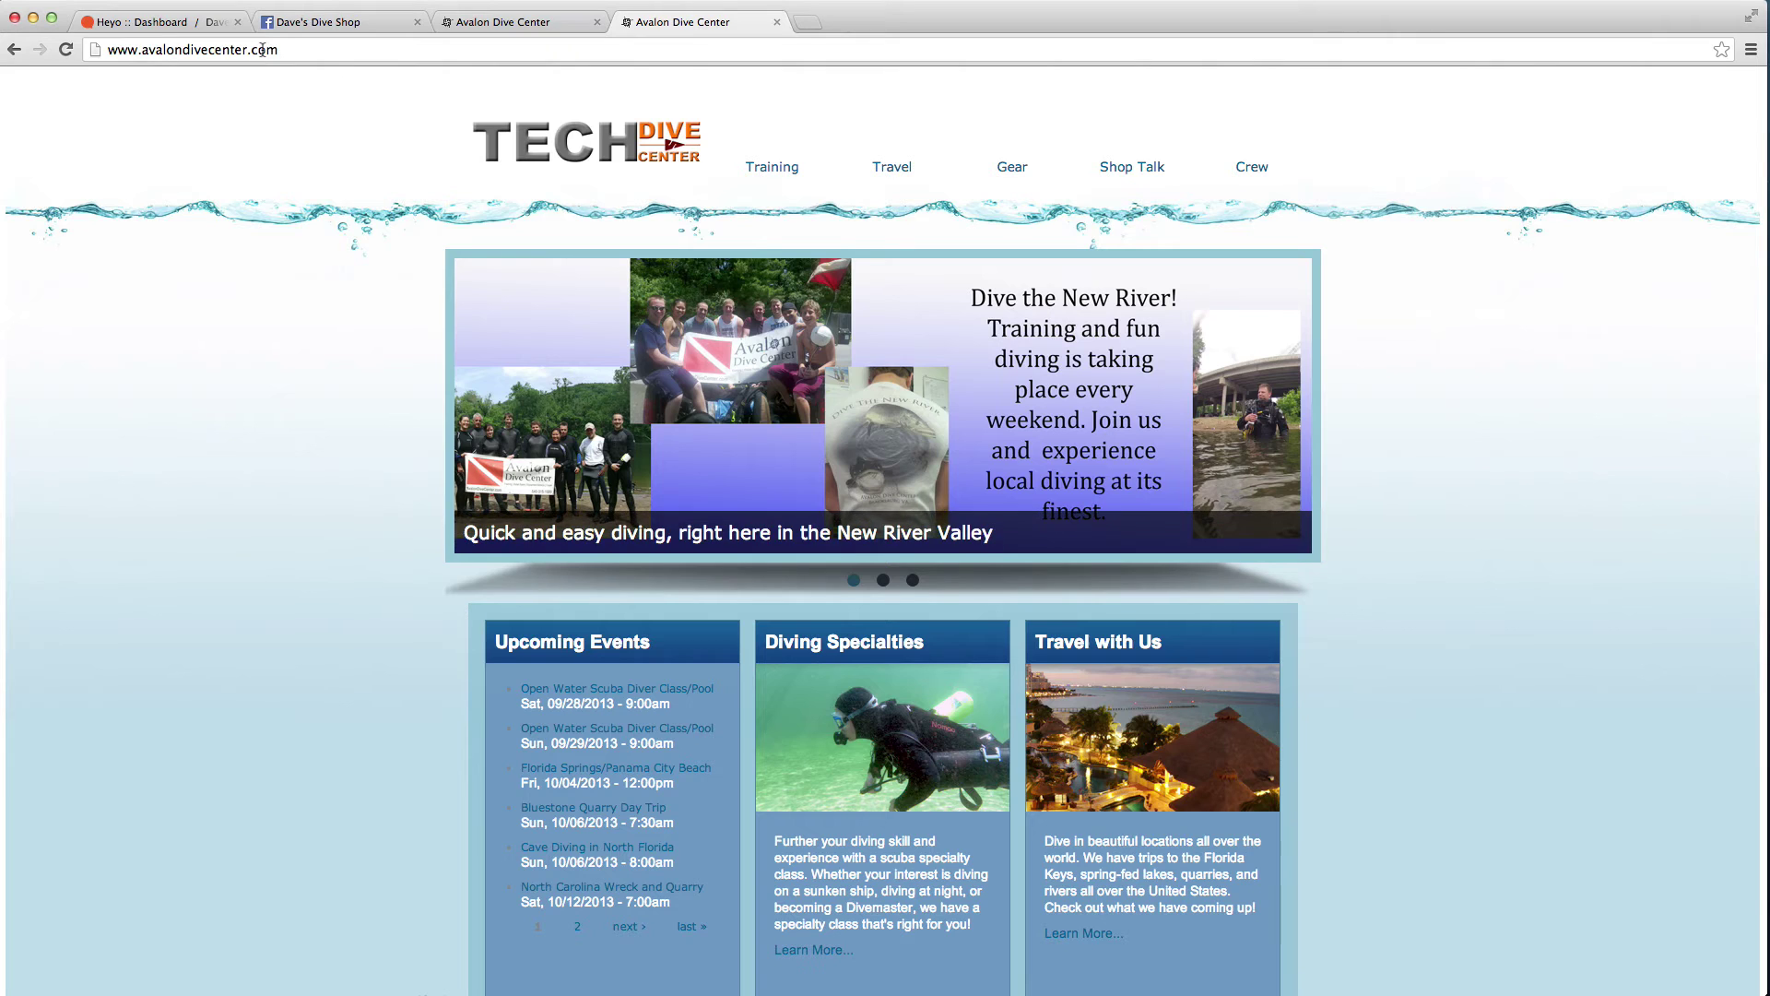
click(263, 49)
key(super+c)
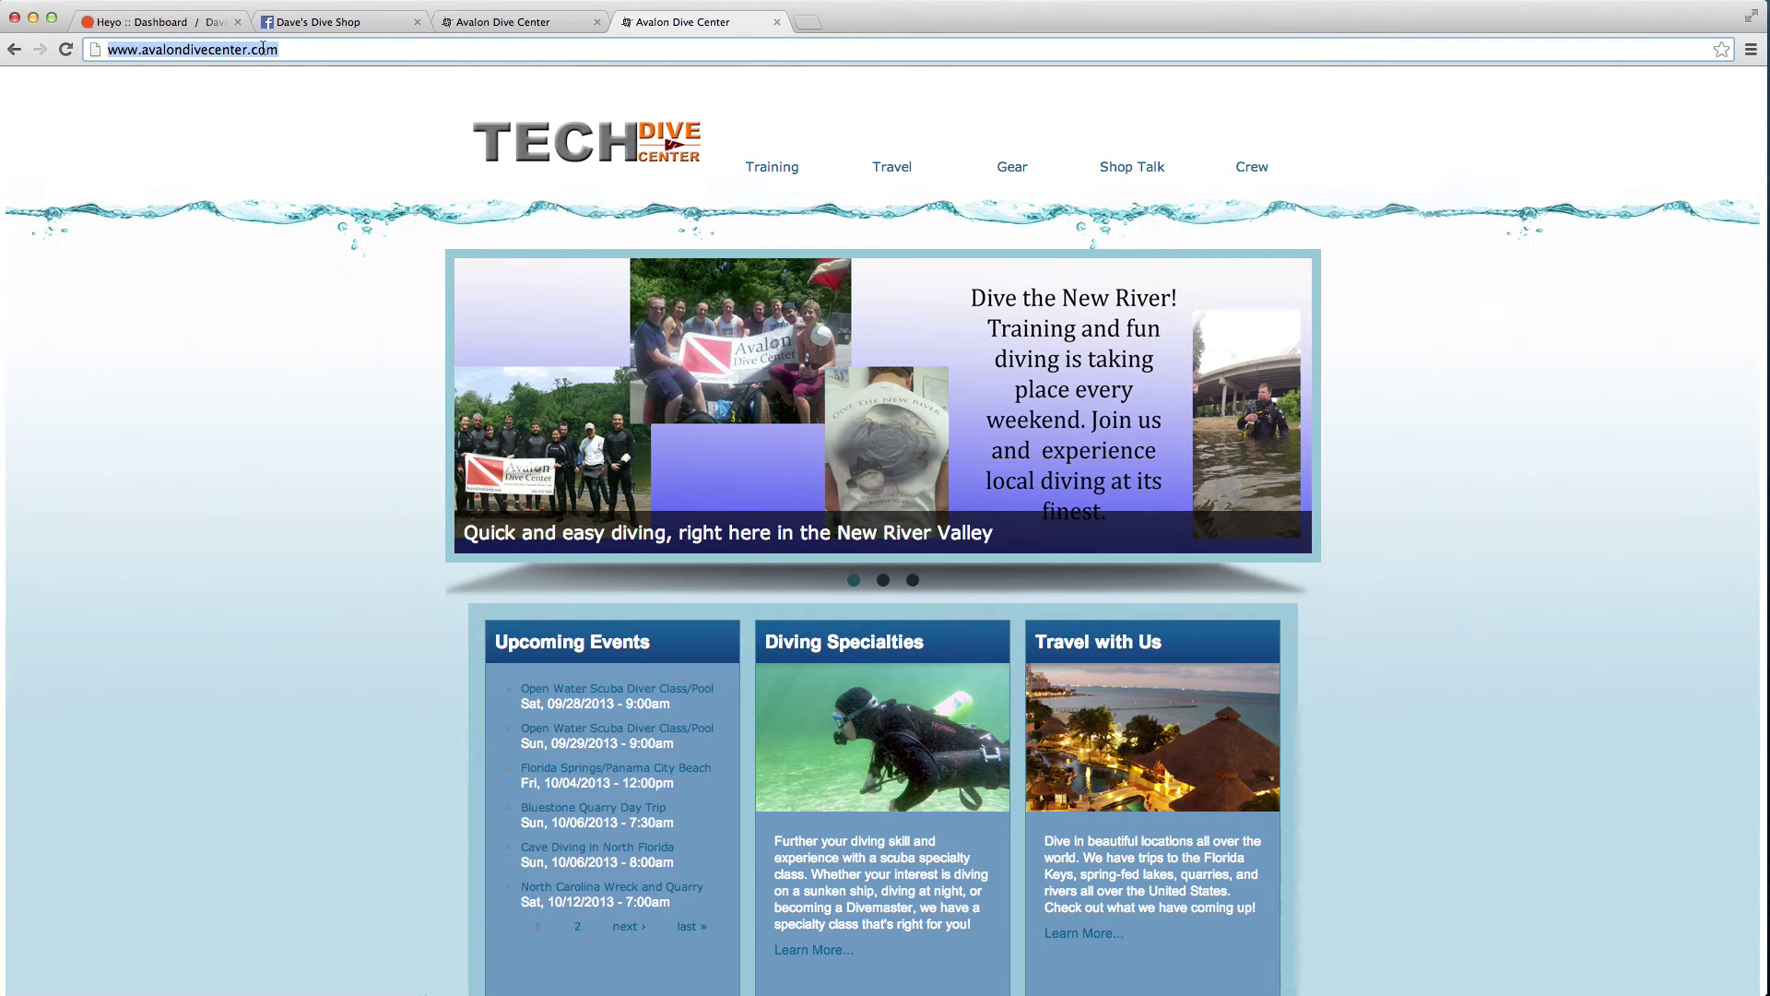
click(134, 21)
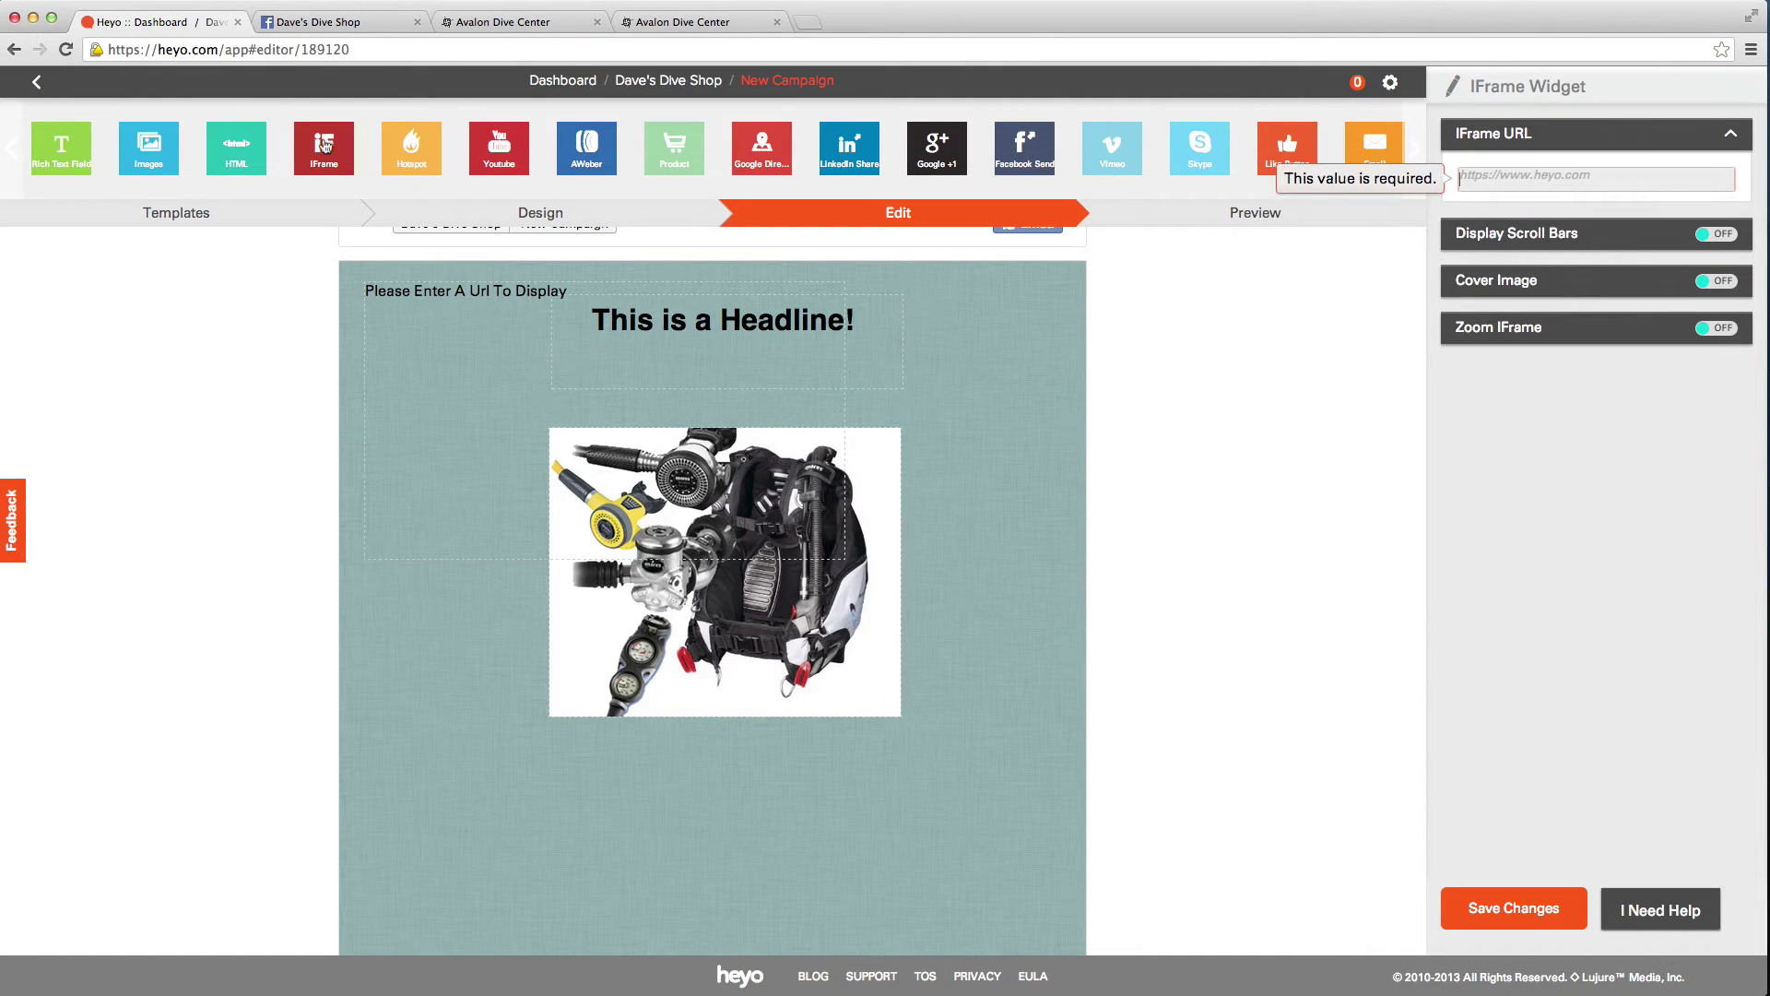
click(1526, 177)
key(super+v)
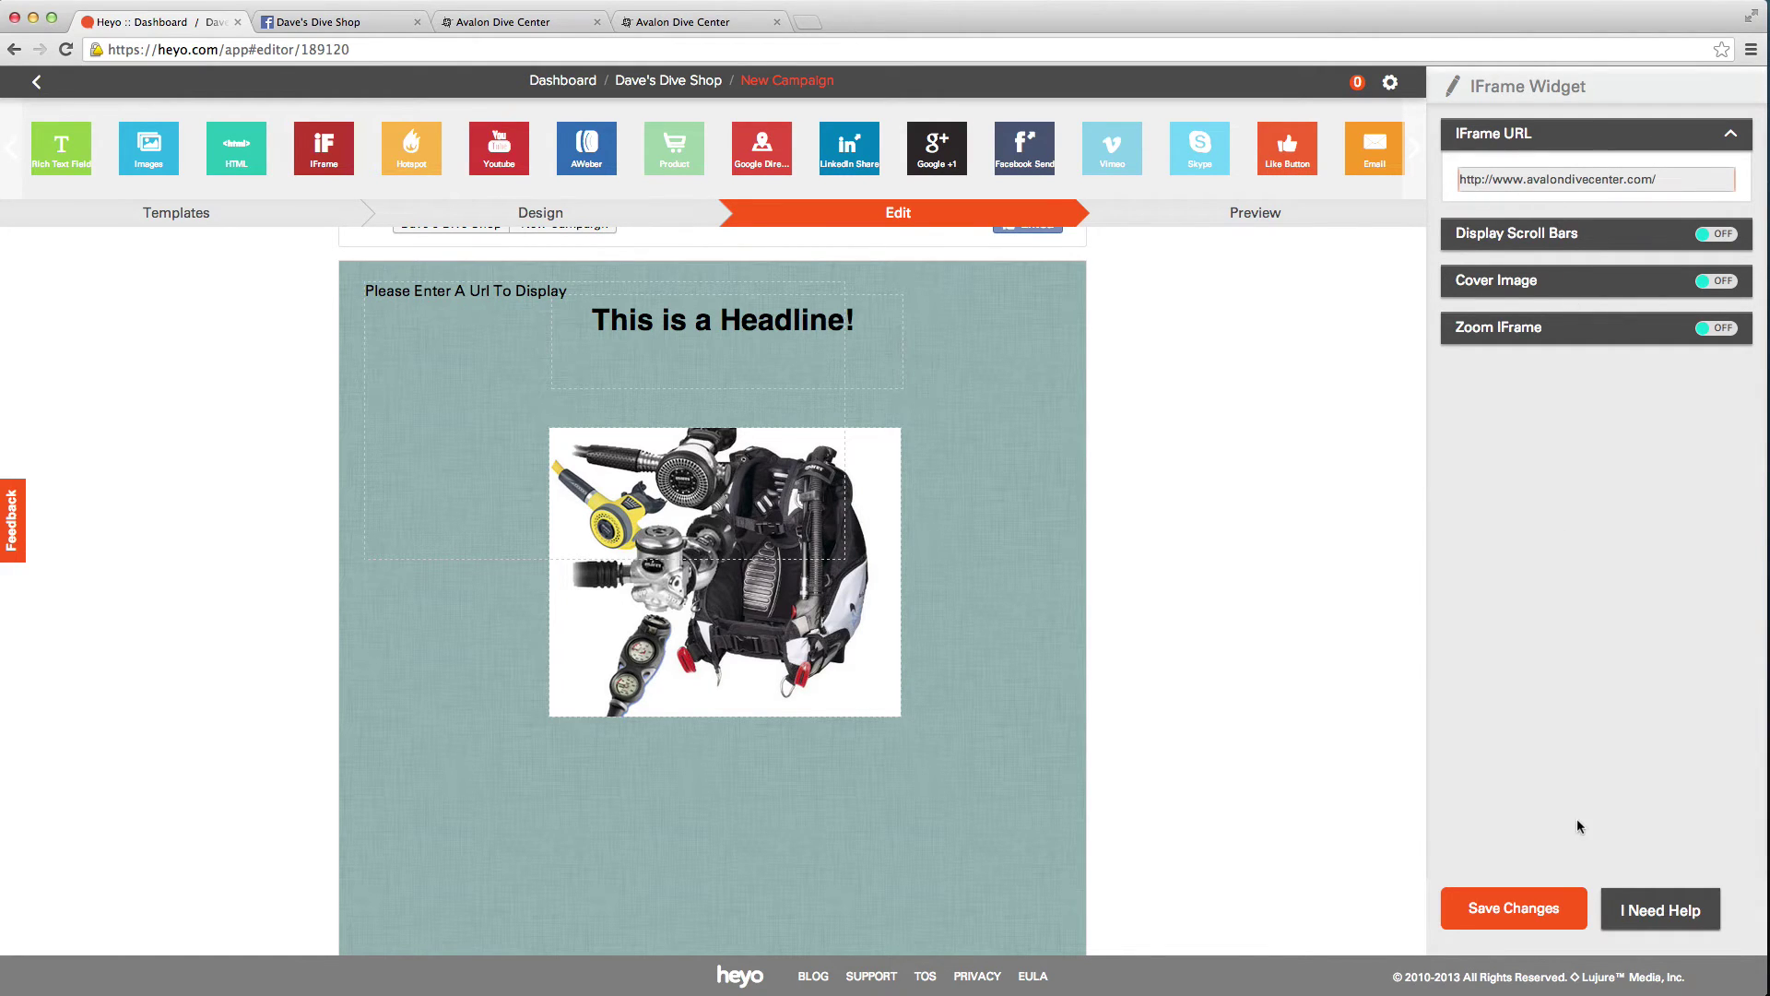
click(1526, 908)
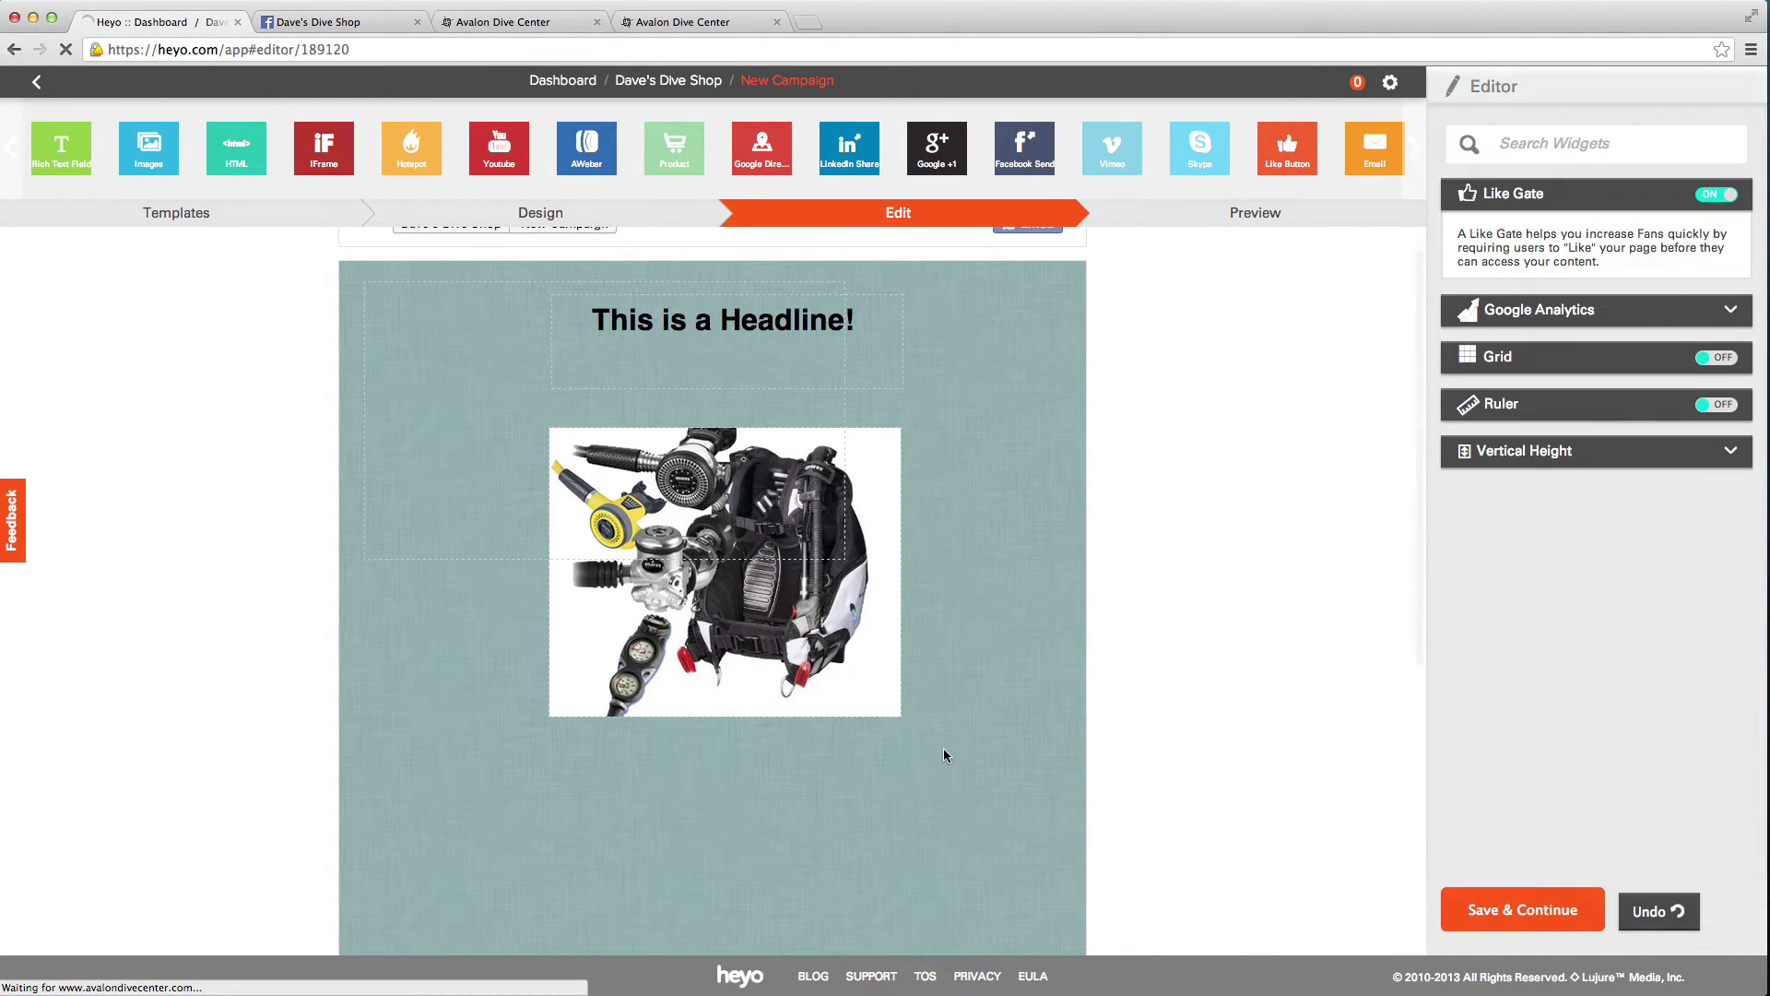
drag(564, 461, 423, 363)
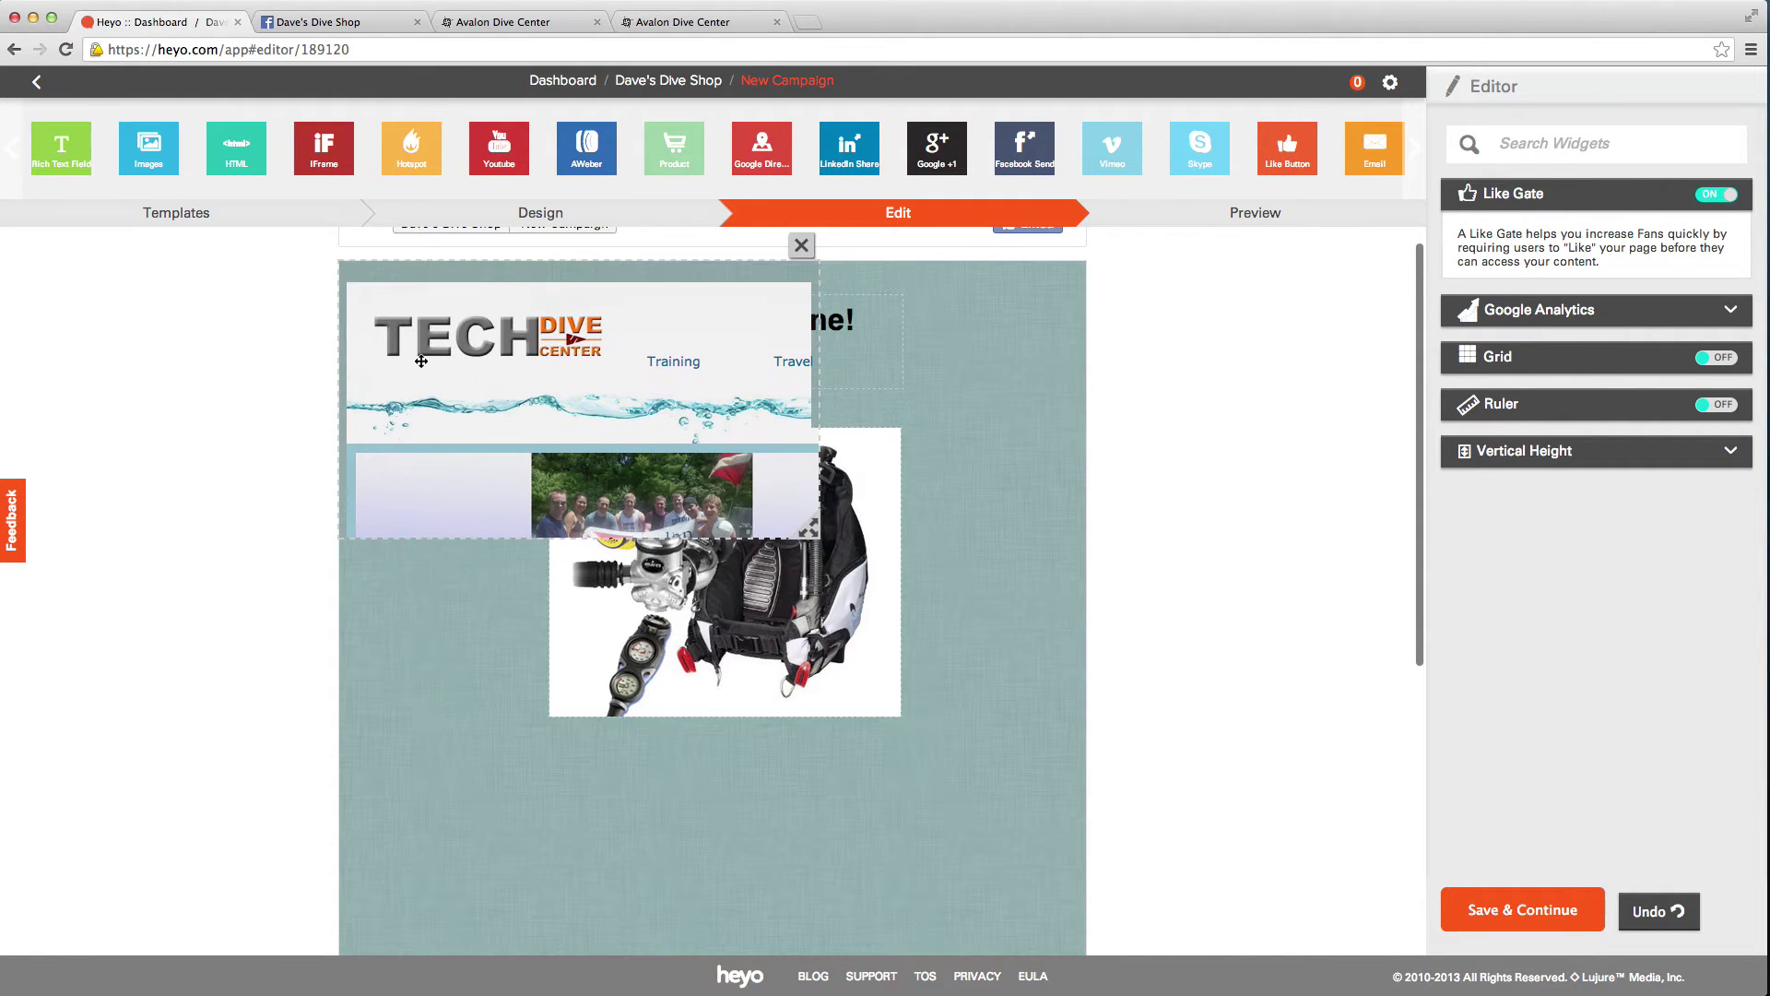
drag(838, 553, 1079, 841)
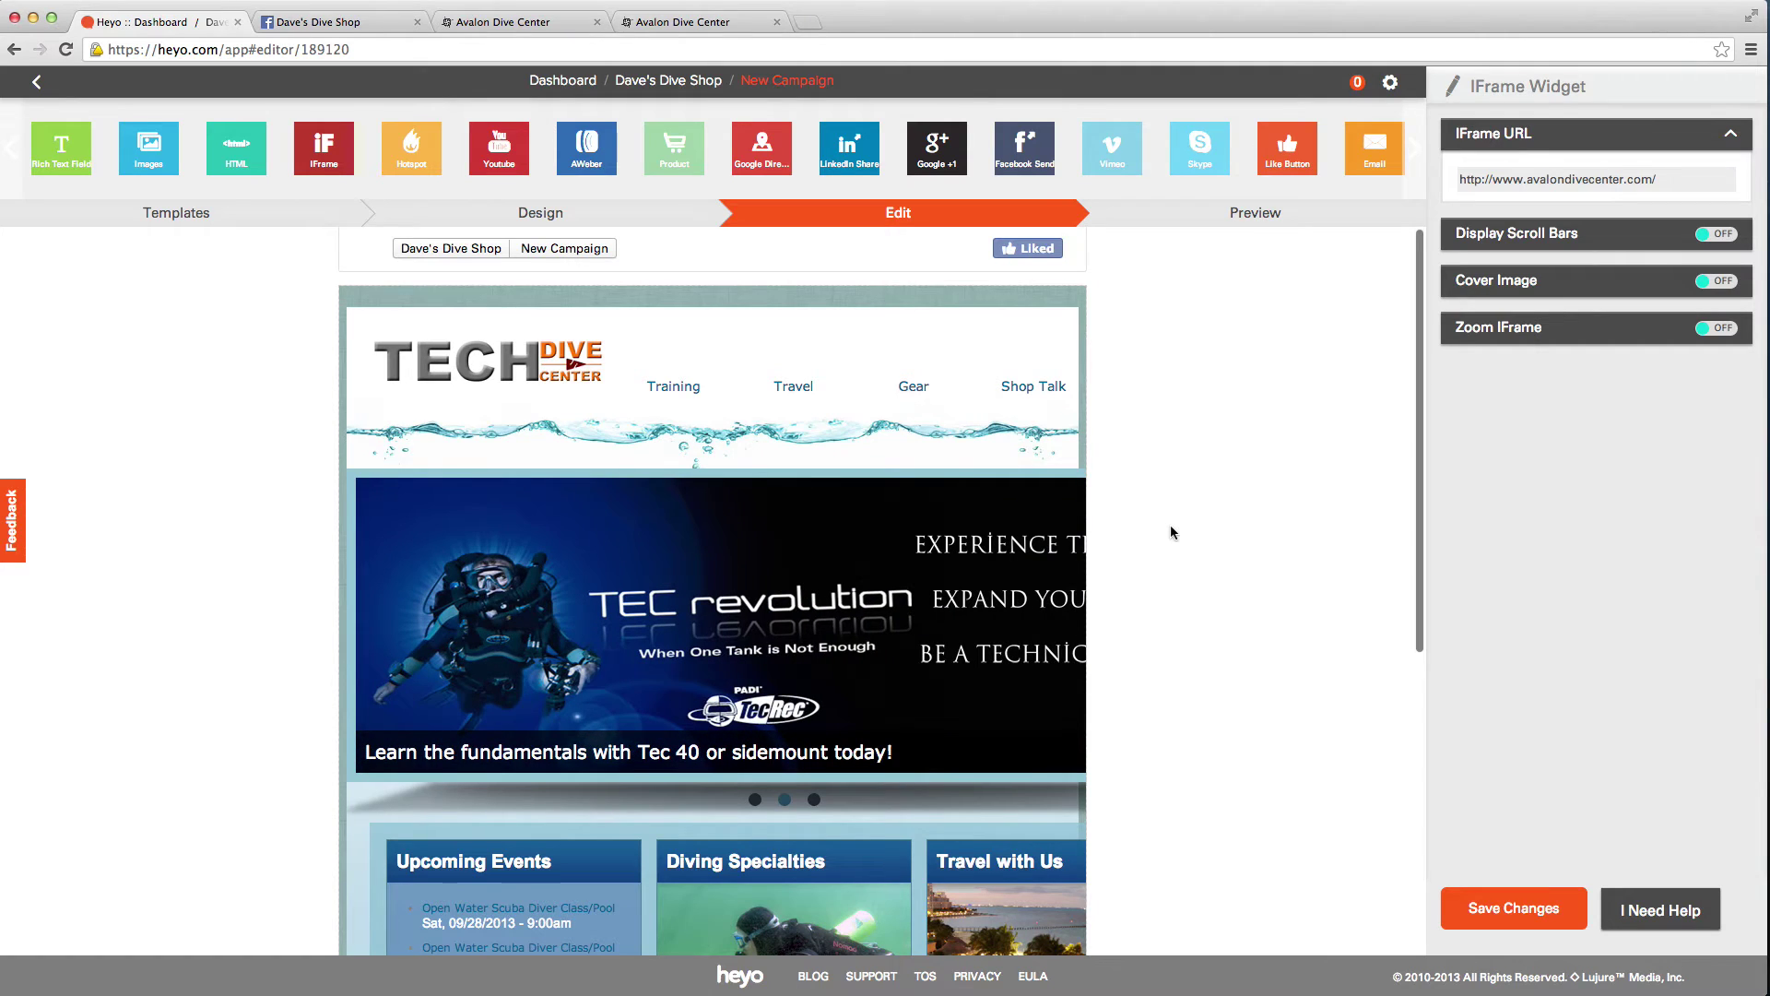
- Turn on IFrame zoom with a 960 × 2000 source page size and save the settings
scroll(1173, 532, down, 5)
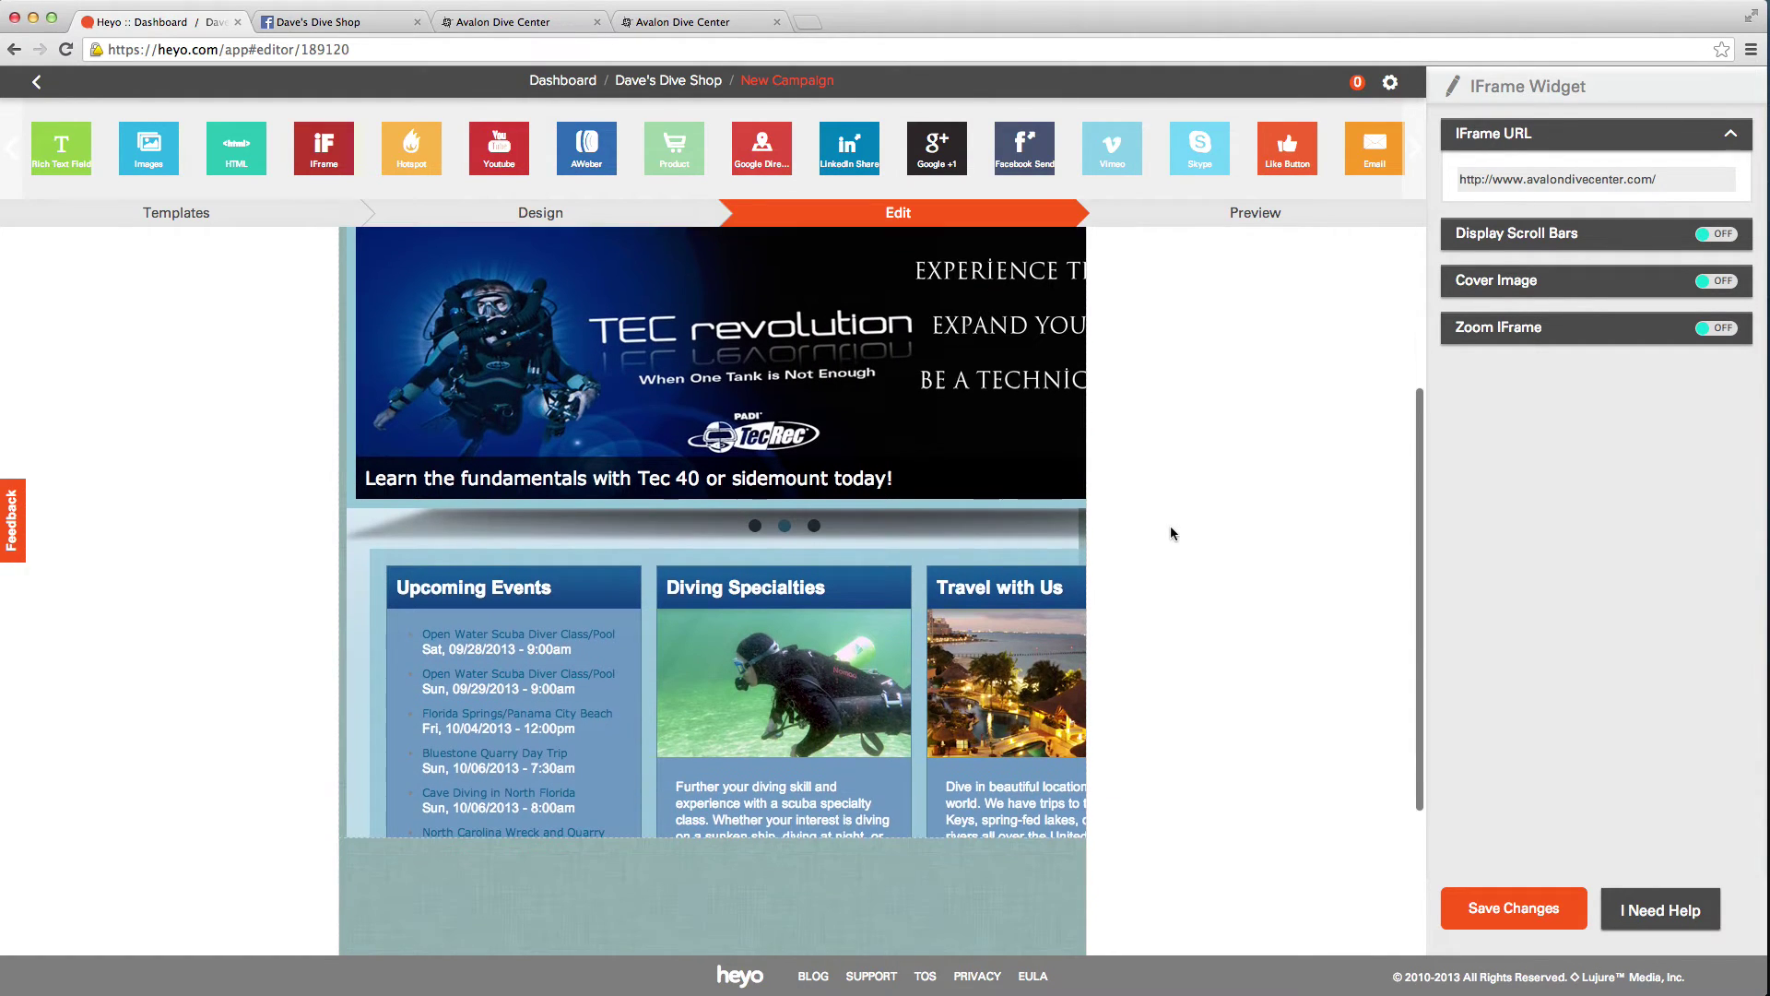
scroll(1169, 529, up, 5)
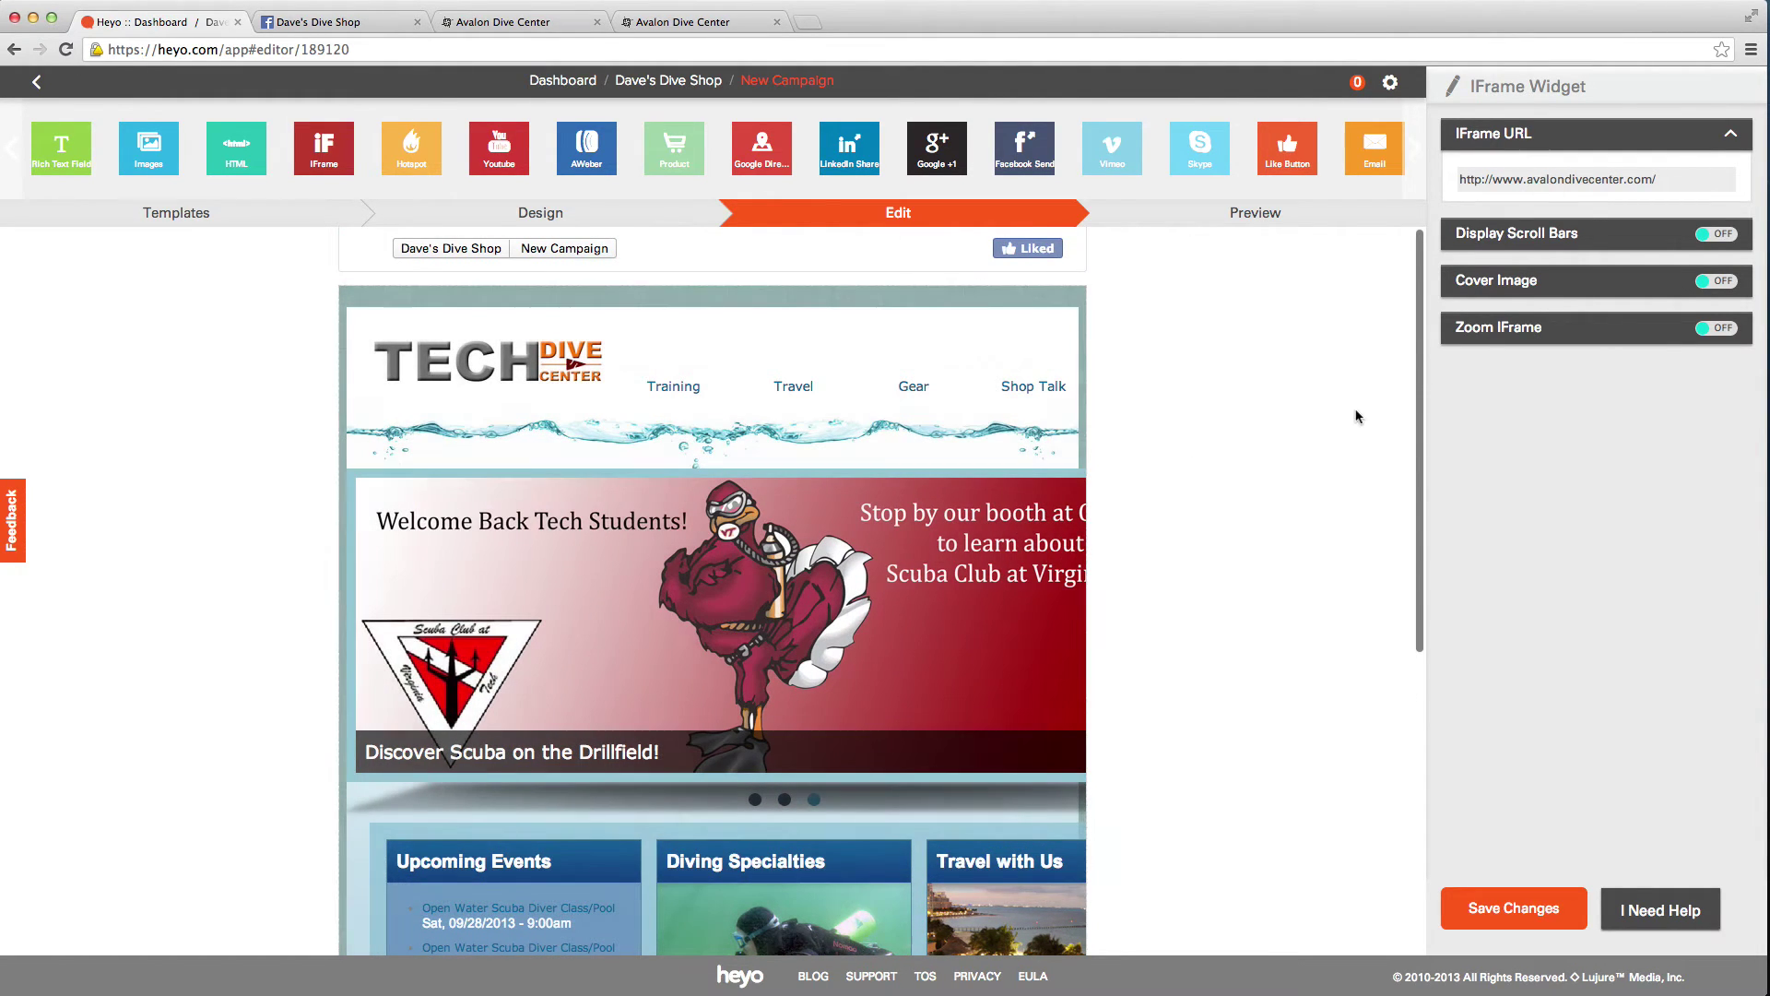
click(1713, 330)
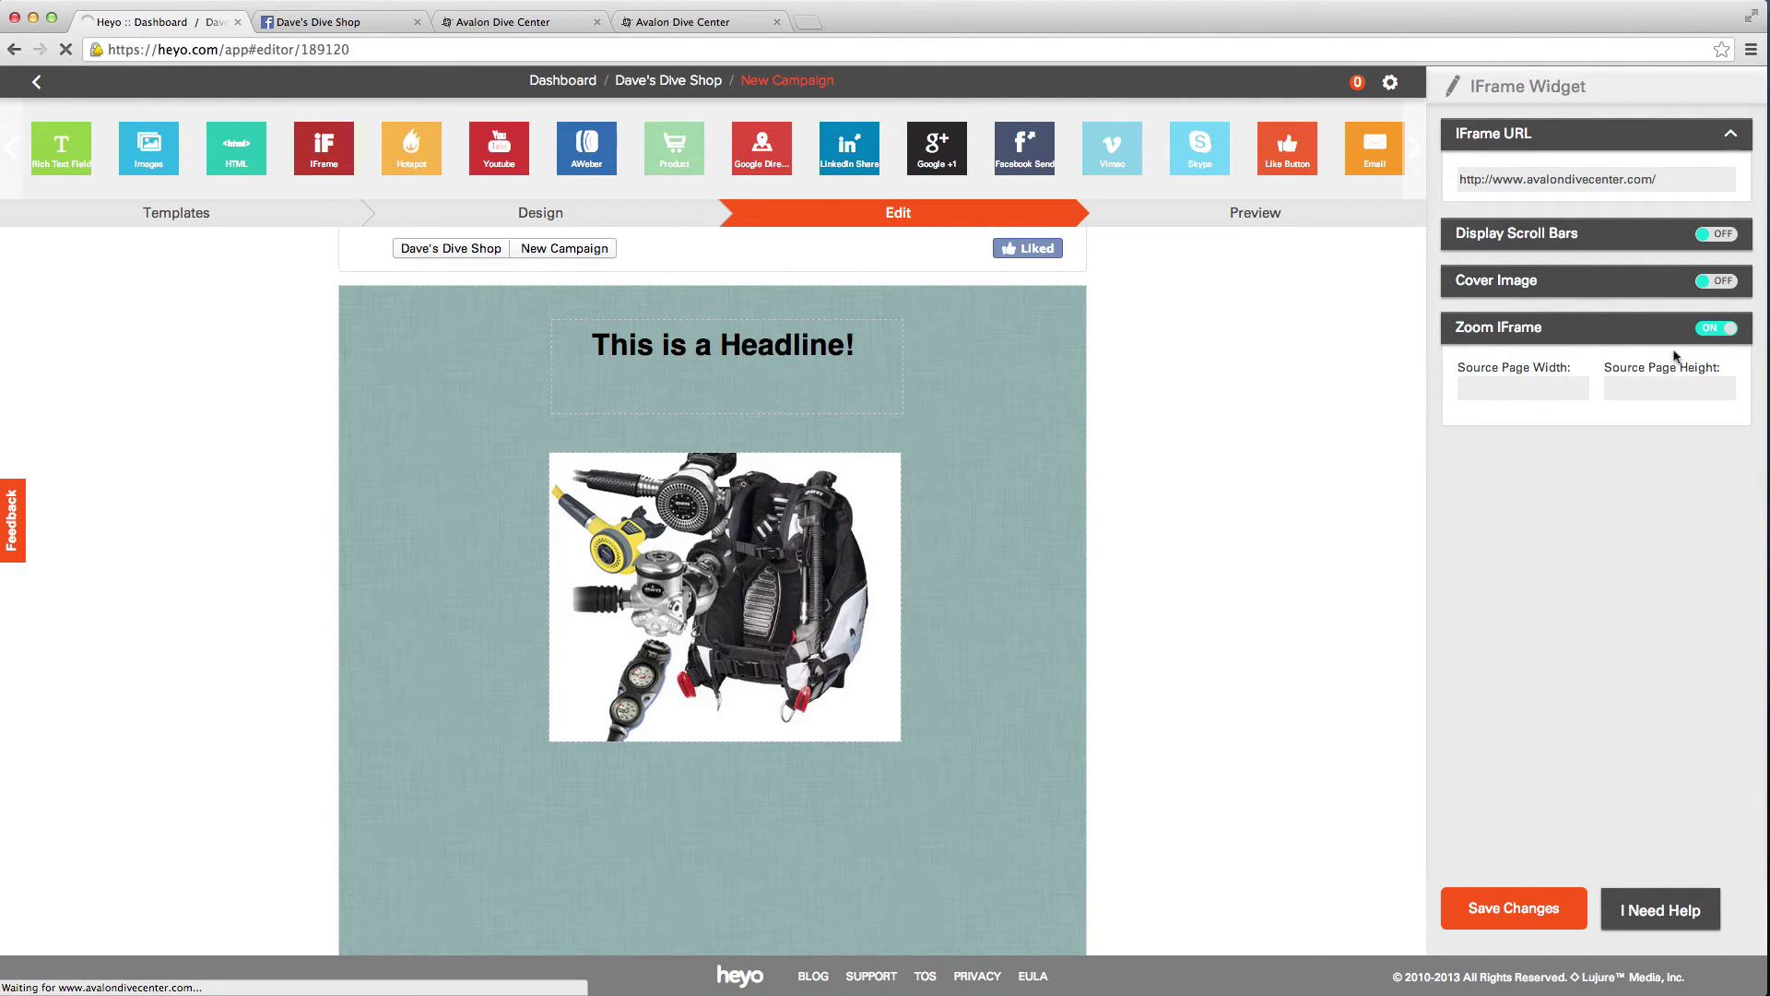
click(1539, 387)
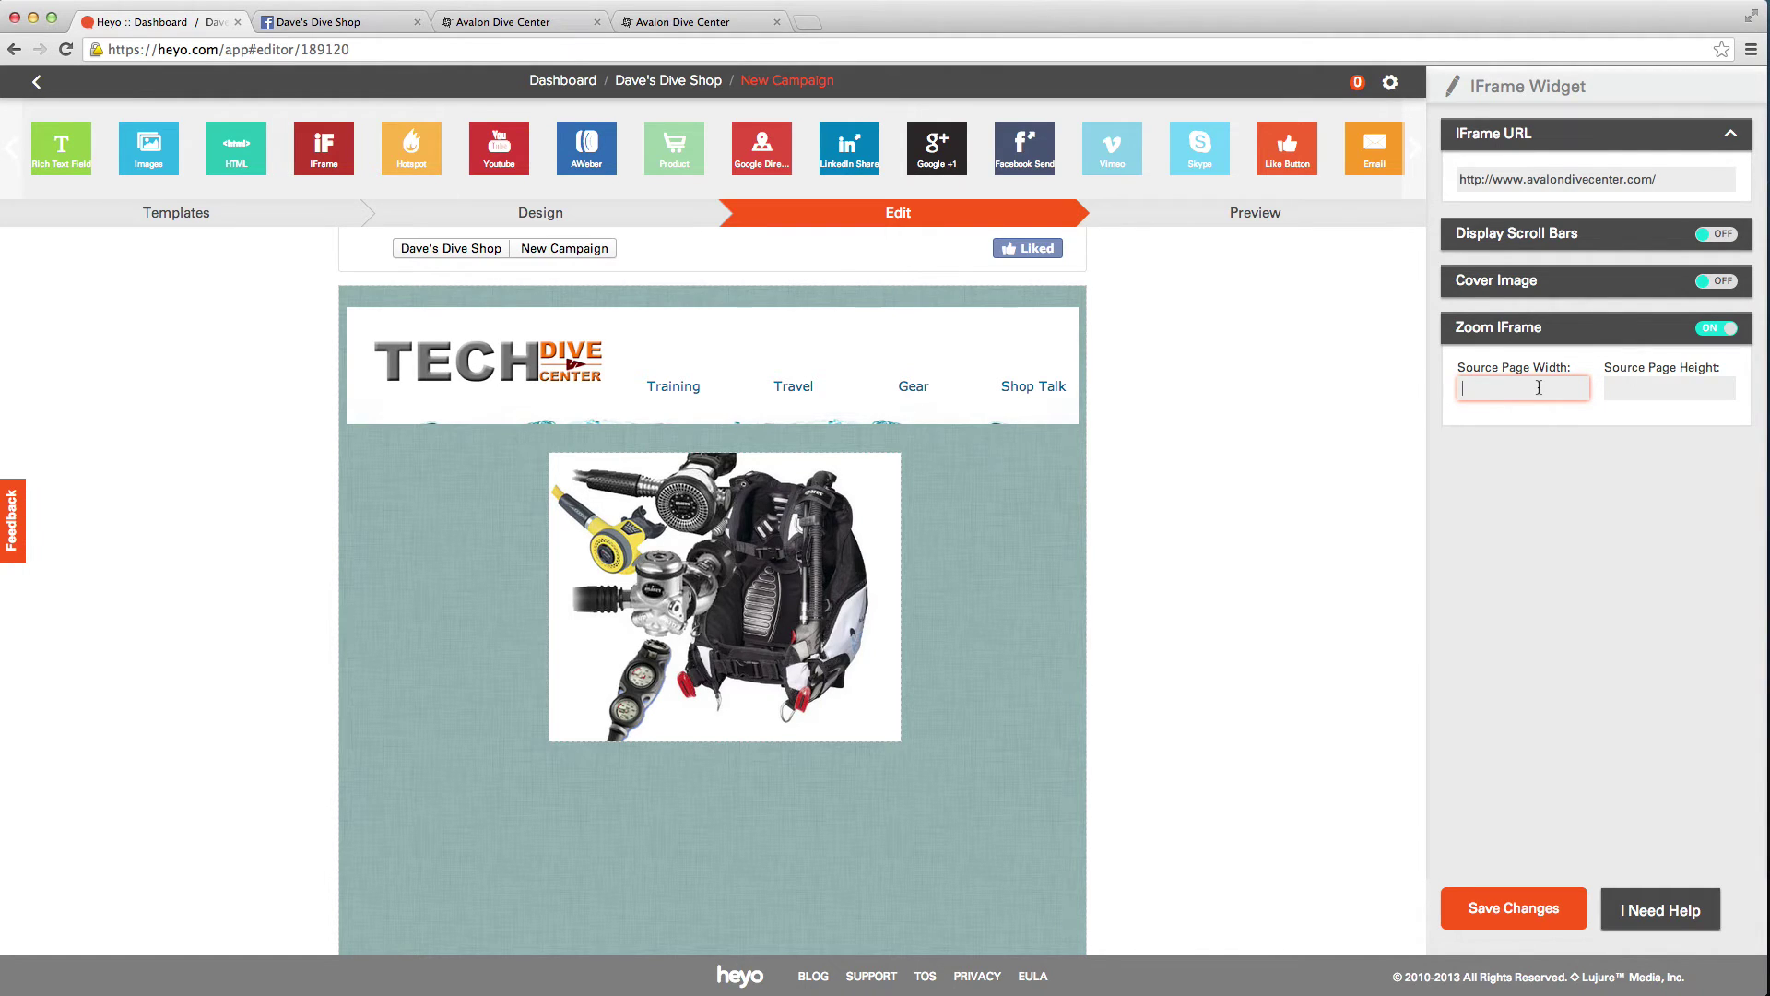
text(960)
click(1668, 387)
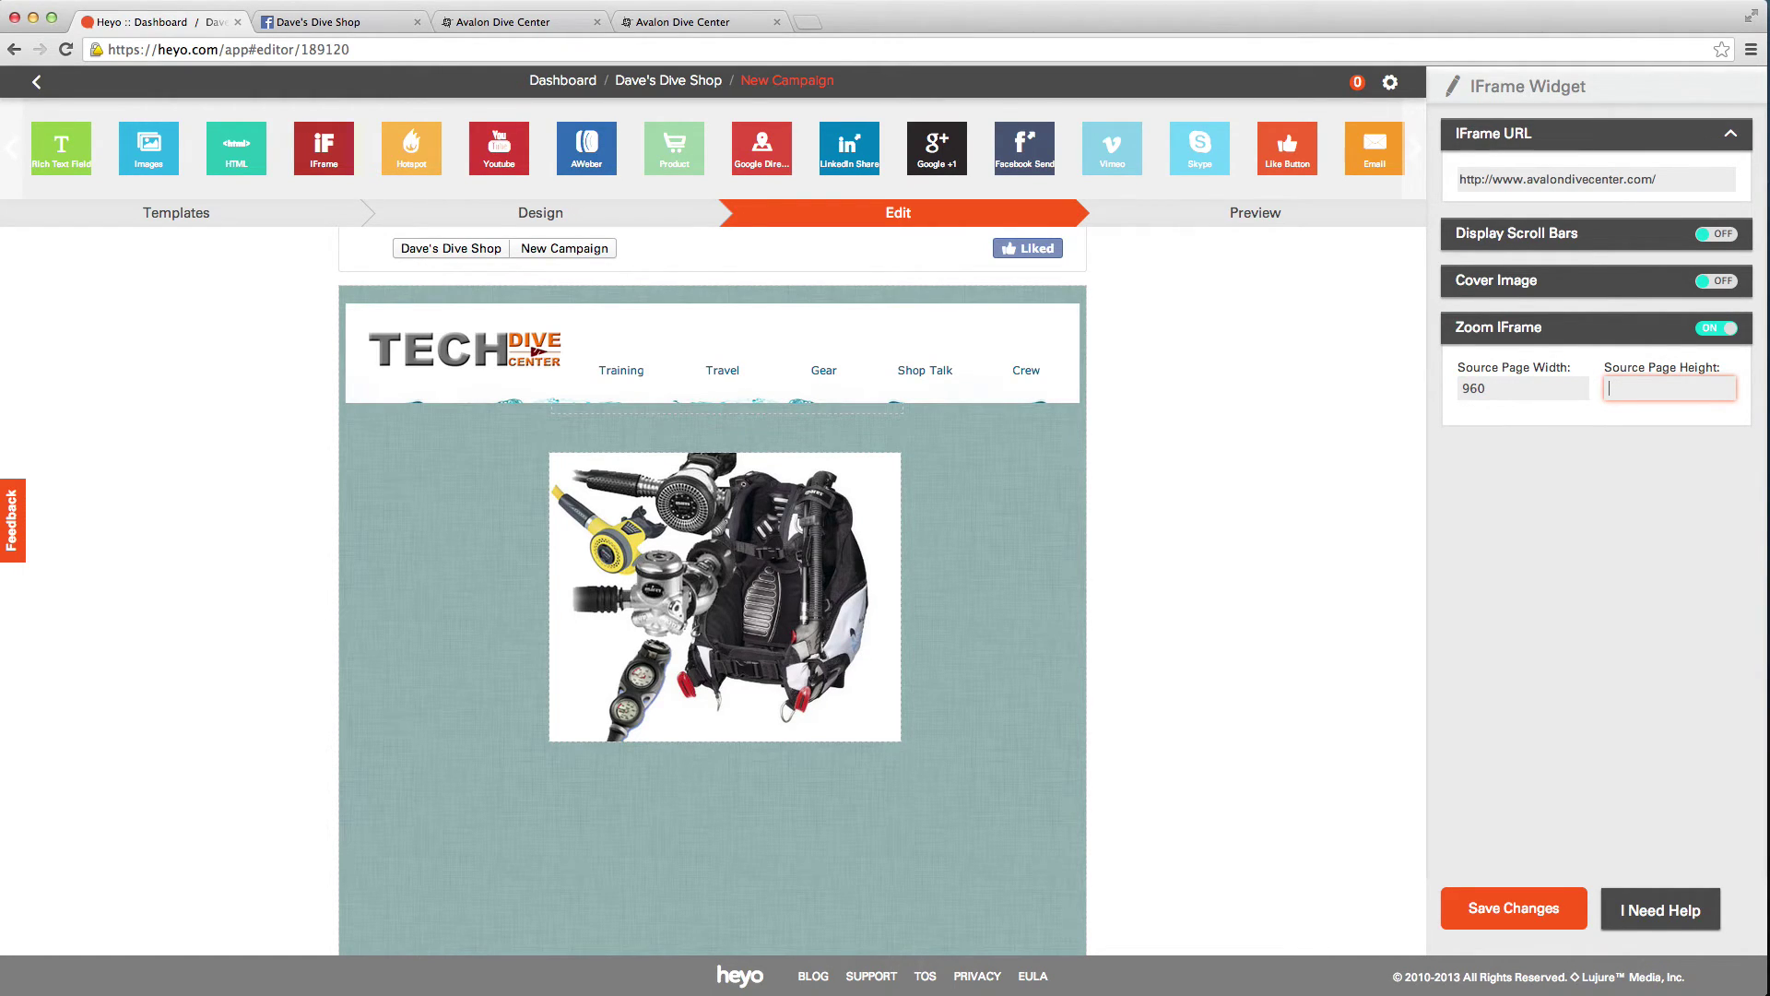
text(2000)
click(1495, 911)
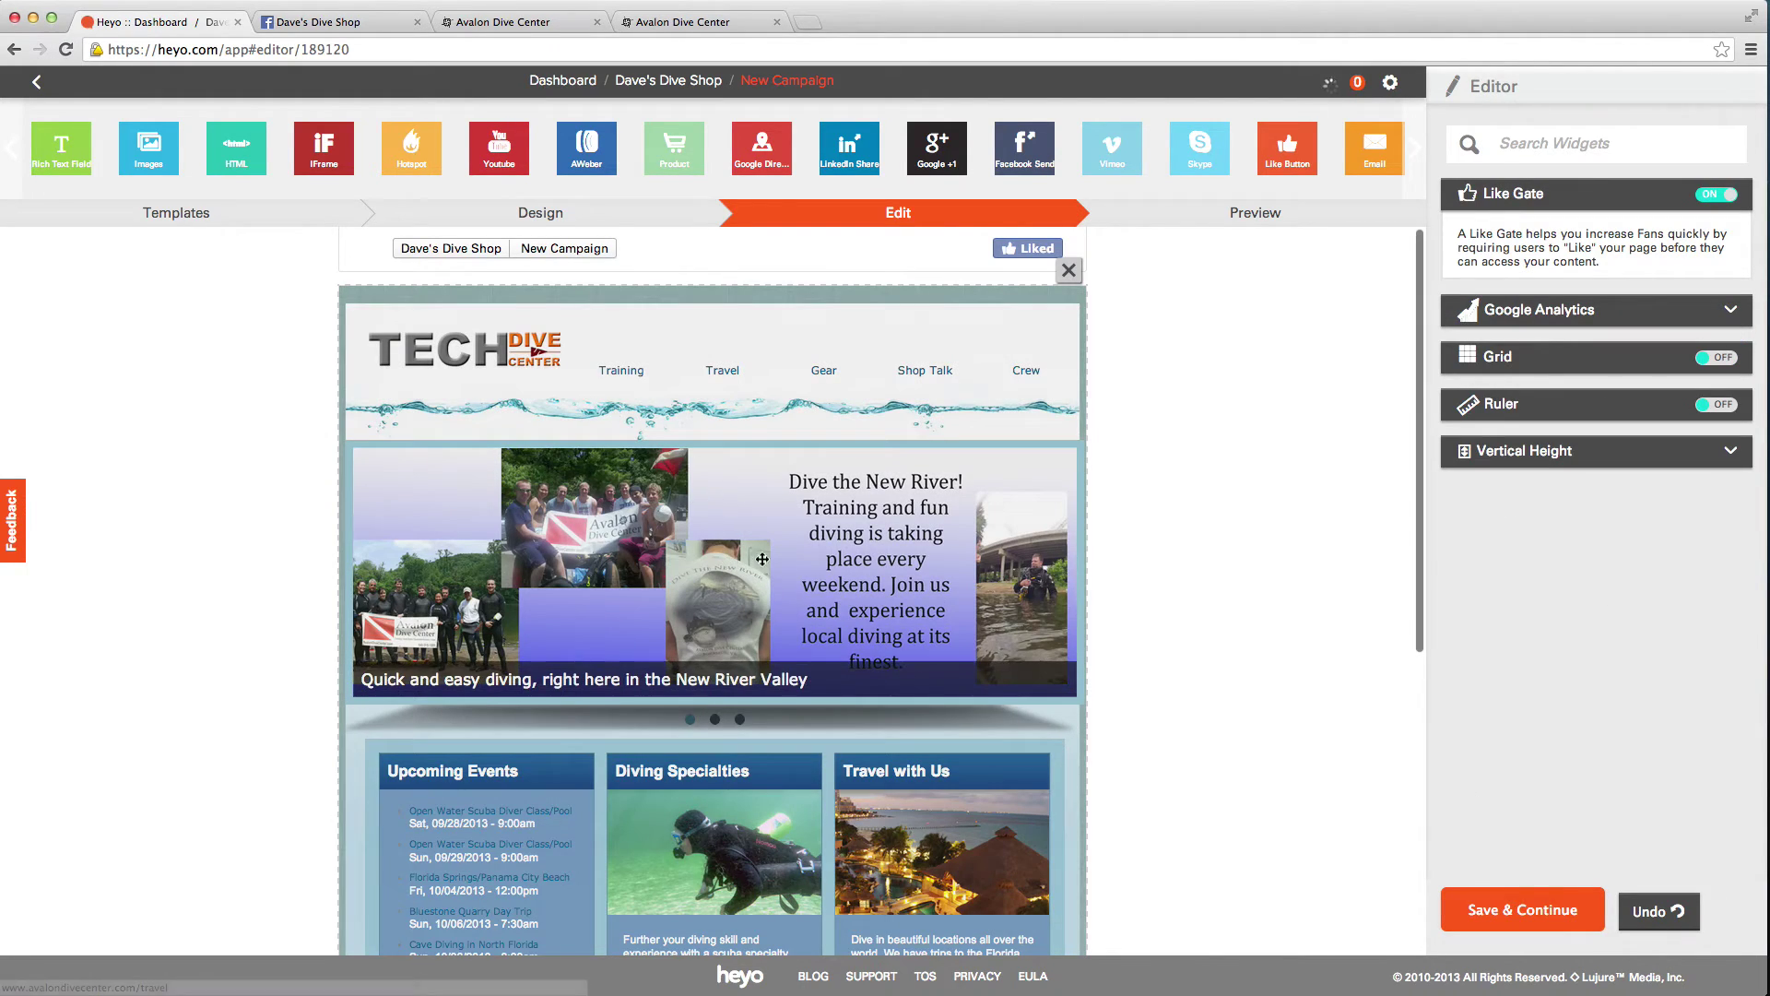
- Shorten the embedded site frame slightly from its bottom edge
scroll(796, 571, down, 2)
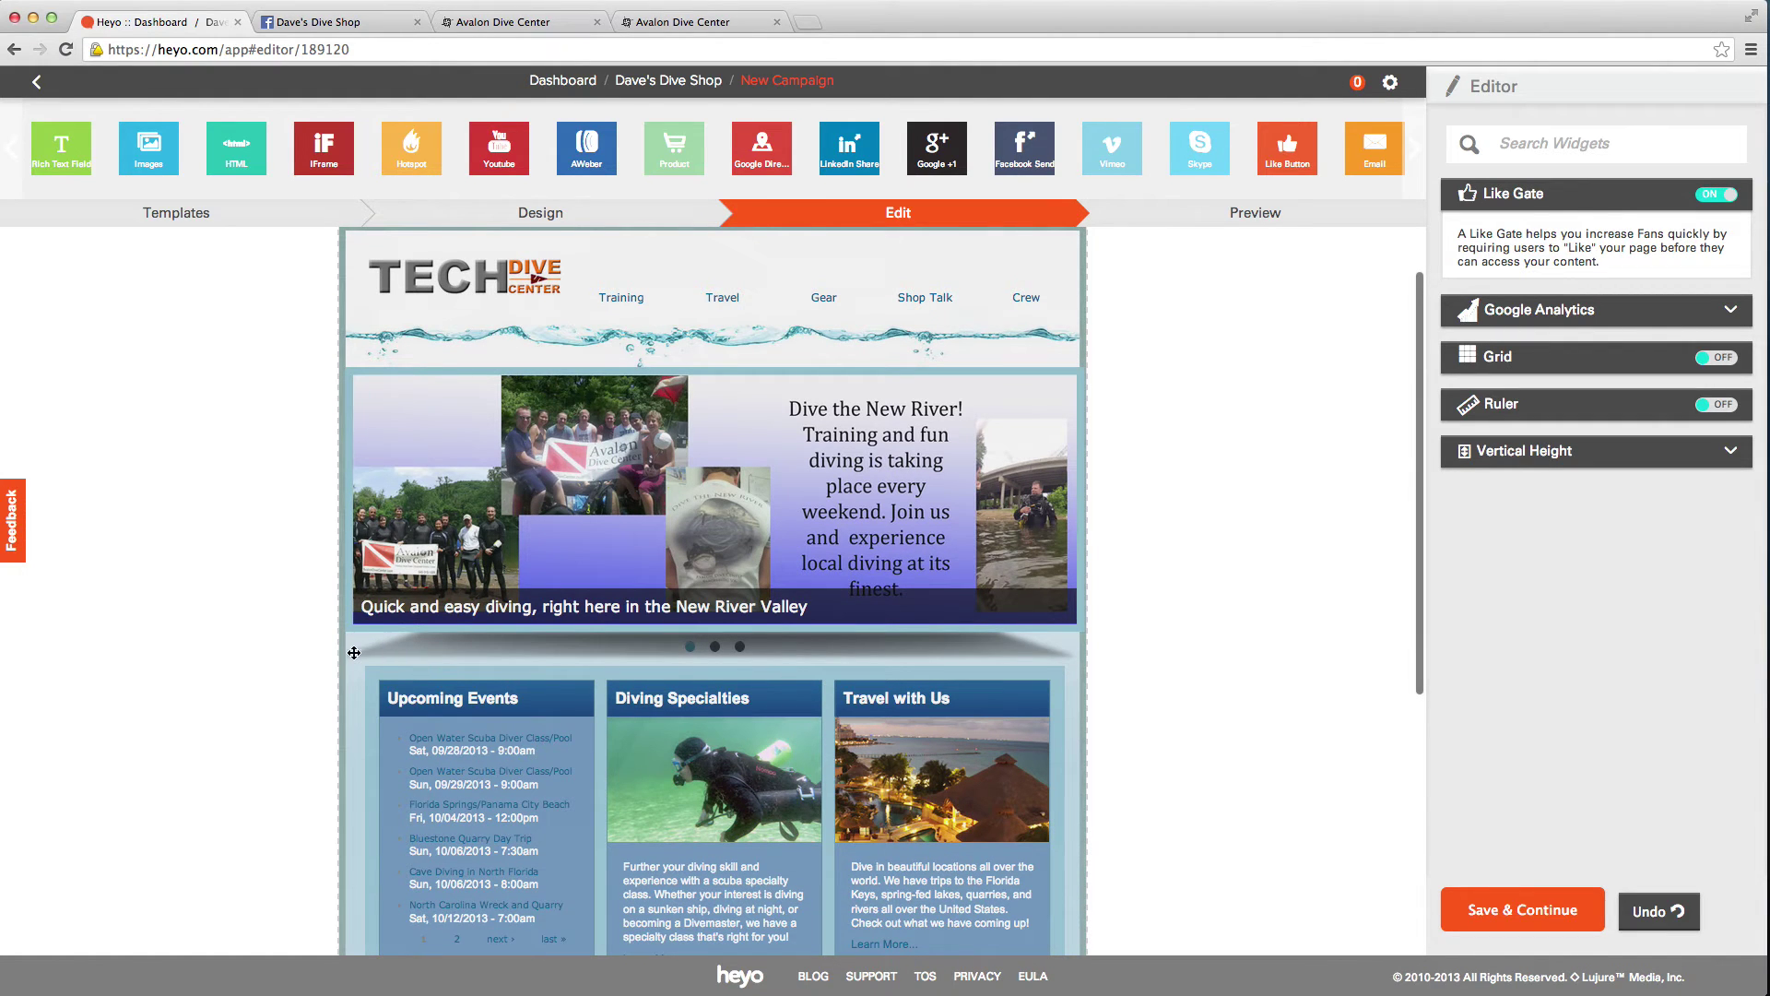
scroll(902, 679, down, 4)
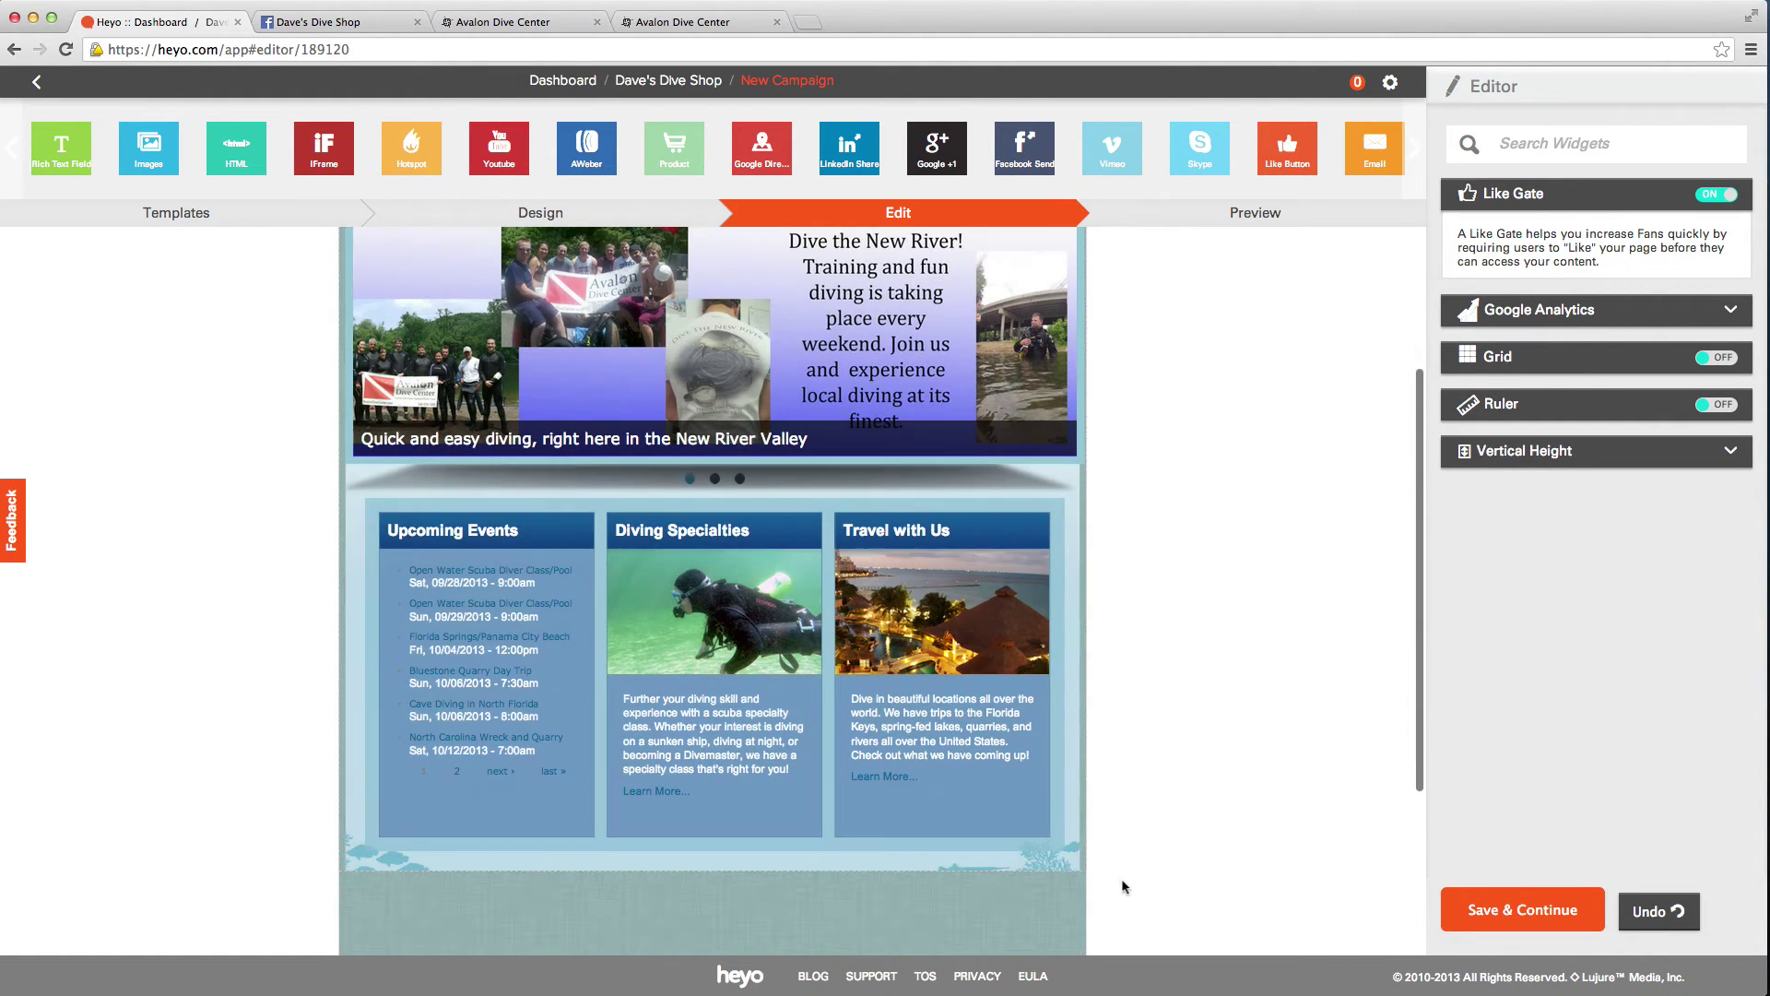
mouse_move(1083, 936)
mouse_down()
mouse_move(1025, 842)
mouse_move(1082, 778)
mouse_move(1072, 754)
mouse_move(1083, 928)
mouse_up()
- Open the IFrame Widget settings and select the 960 source page width value
click(983, 680)
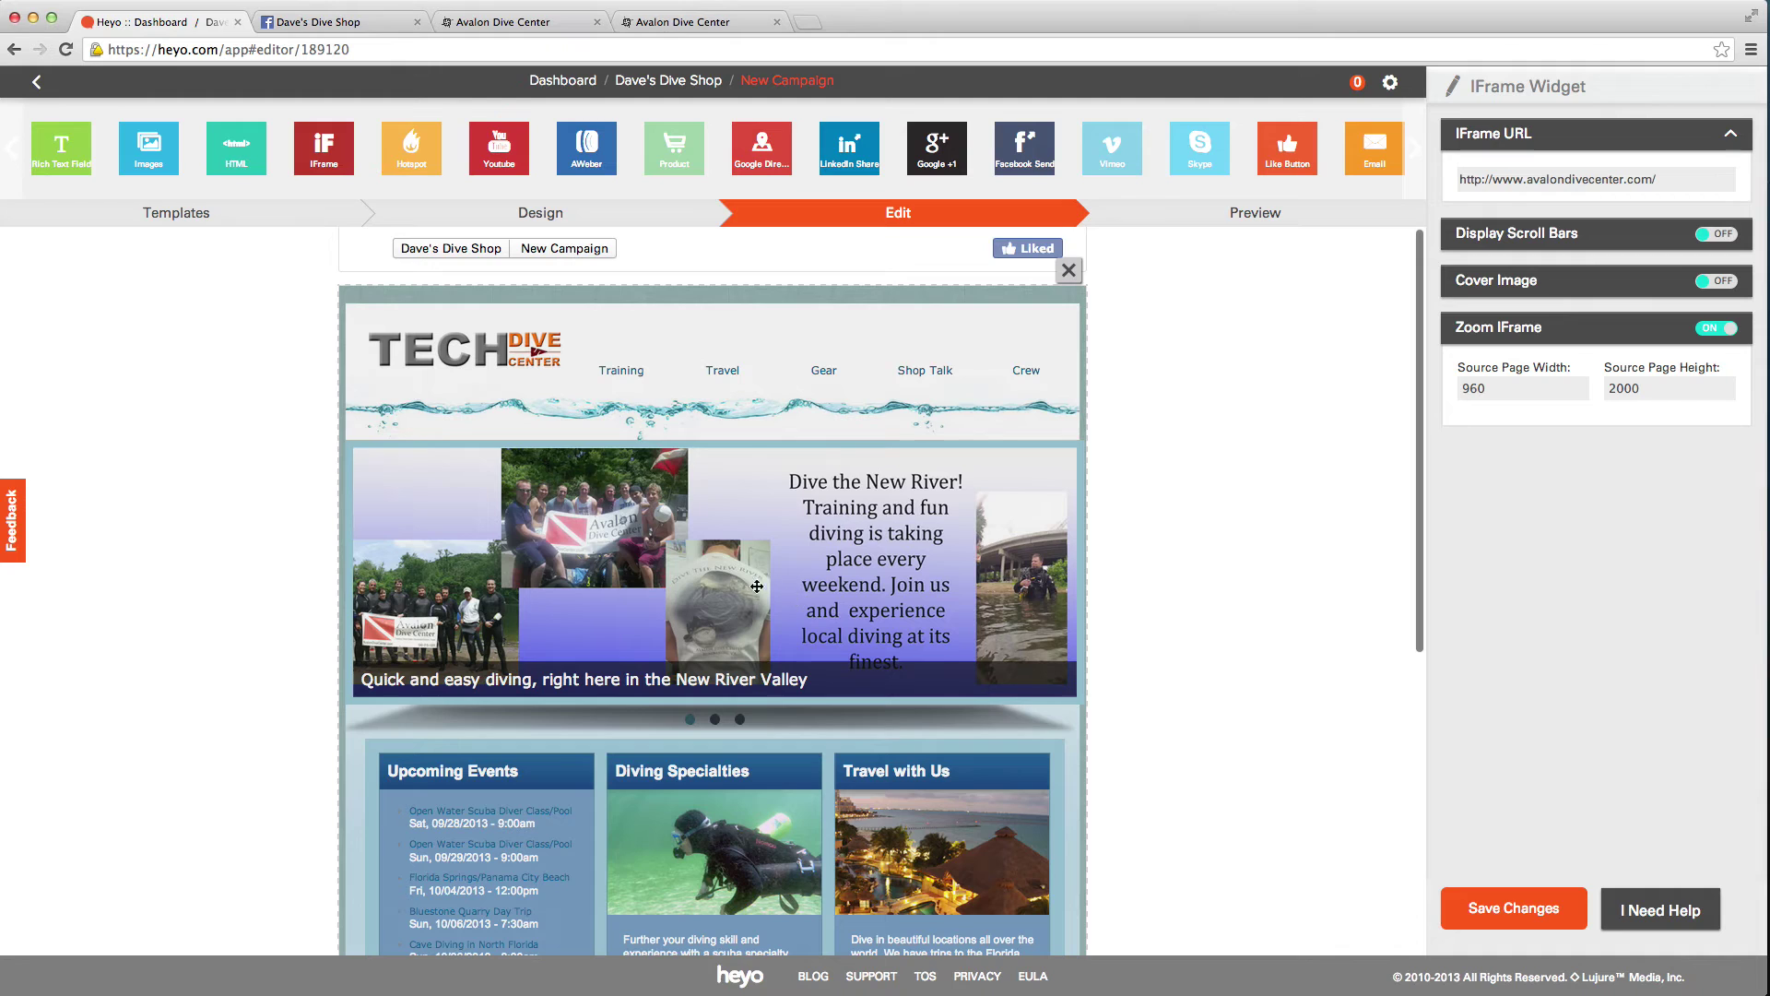
drag(1462, 389, 1482, 391)
click(1468, 391)
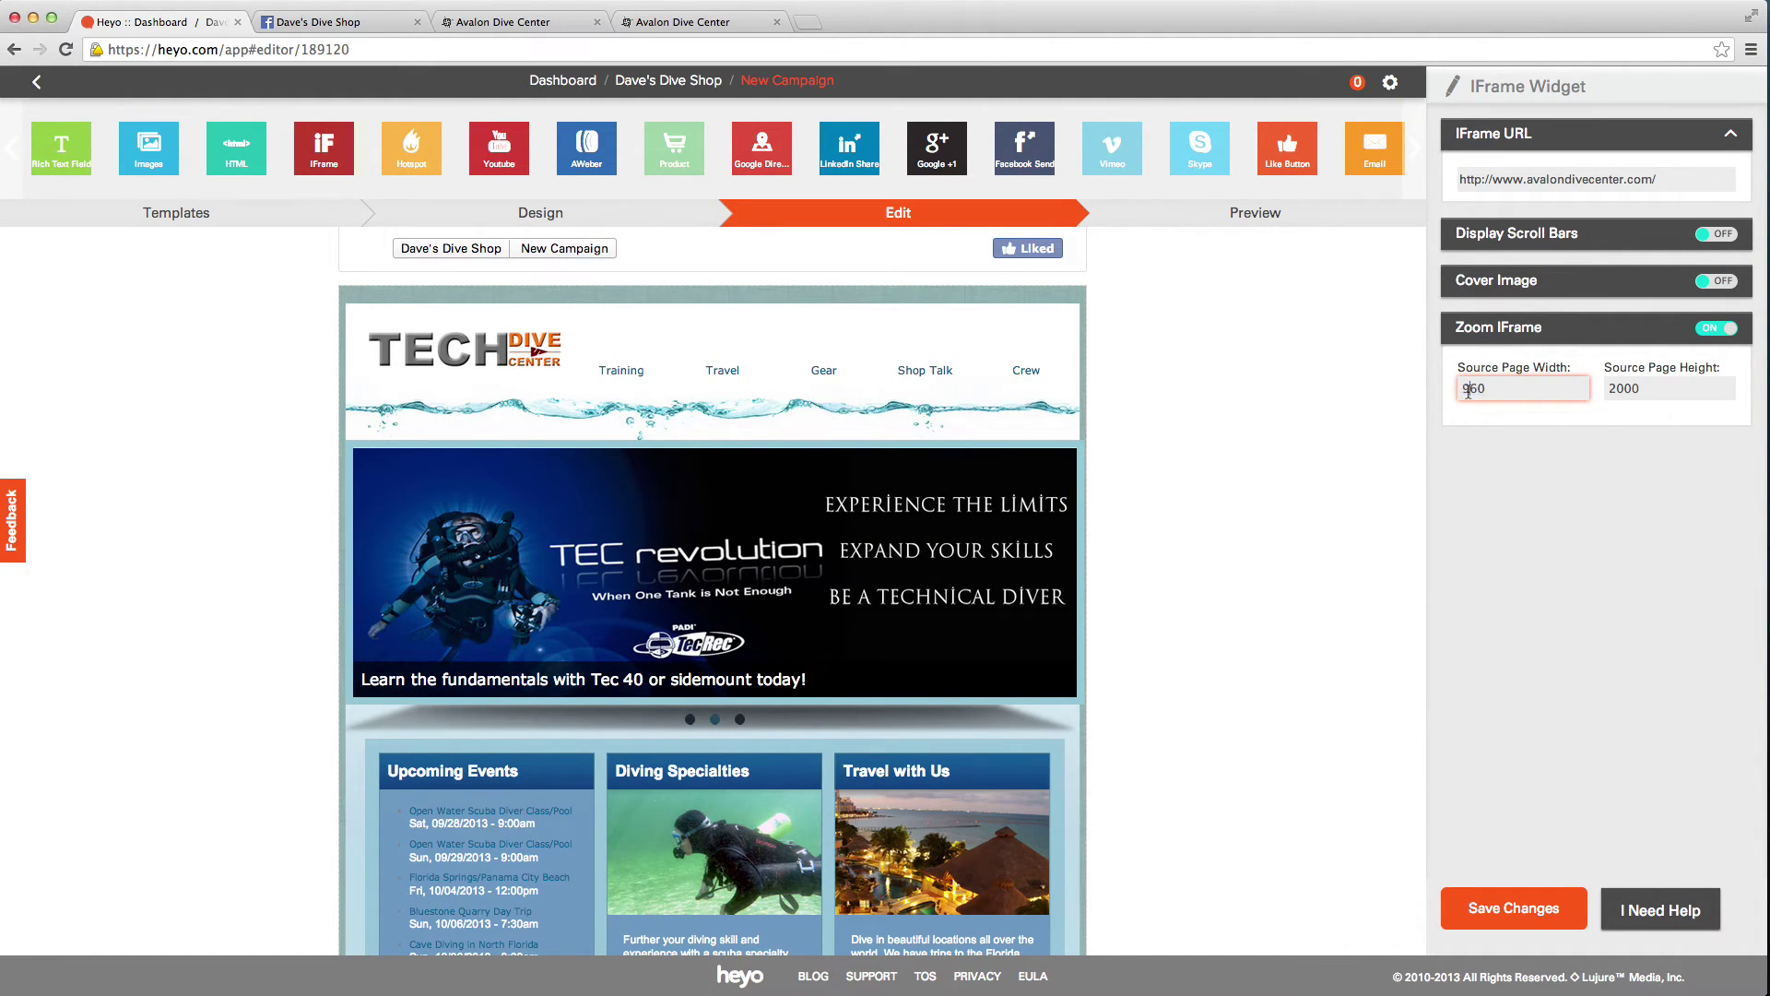
drag(1463, 388, 1493, 389)
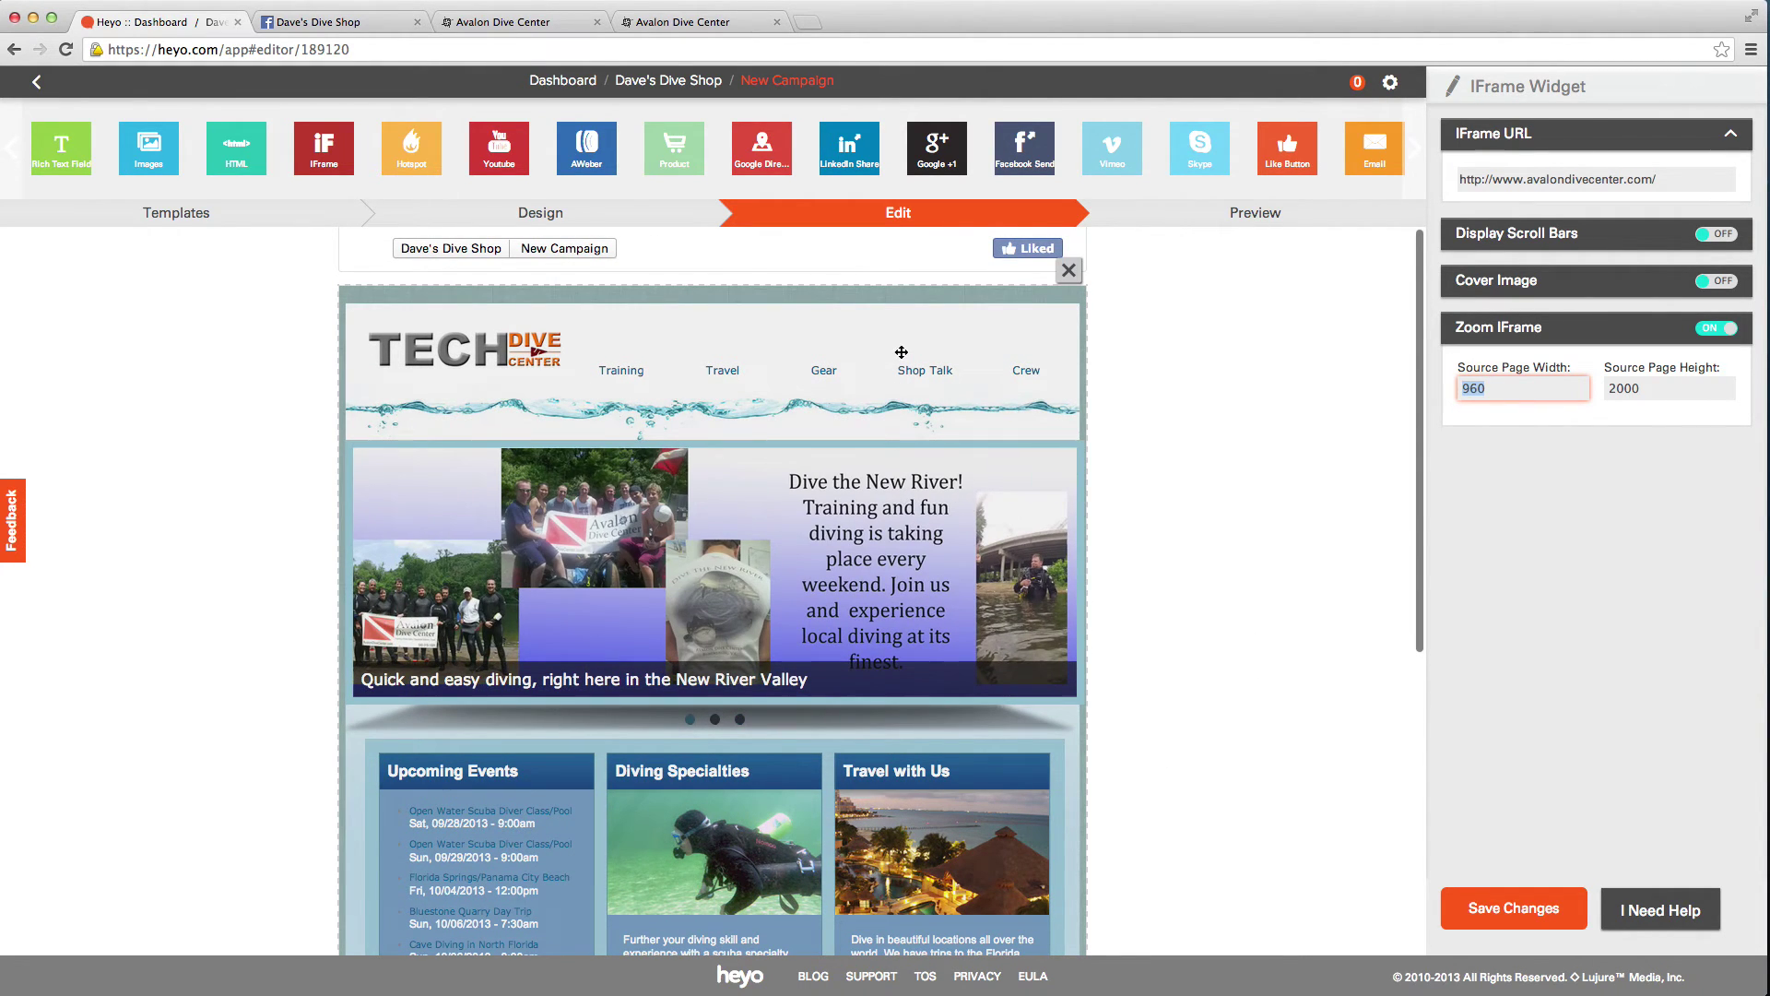
- Delete the embedded site frame, keep the dive-gear image, and save the campaign changes
click(1067, 275)
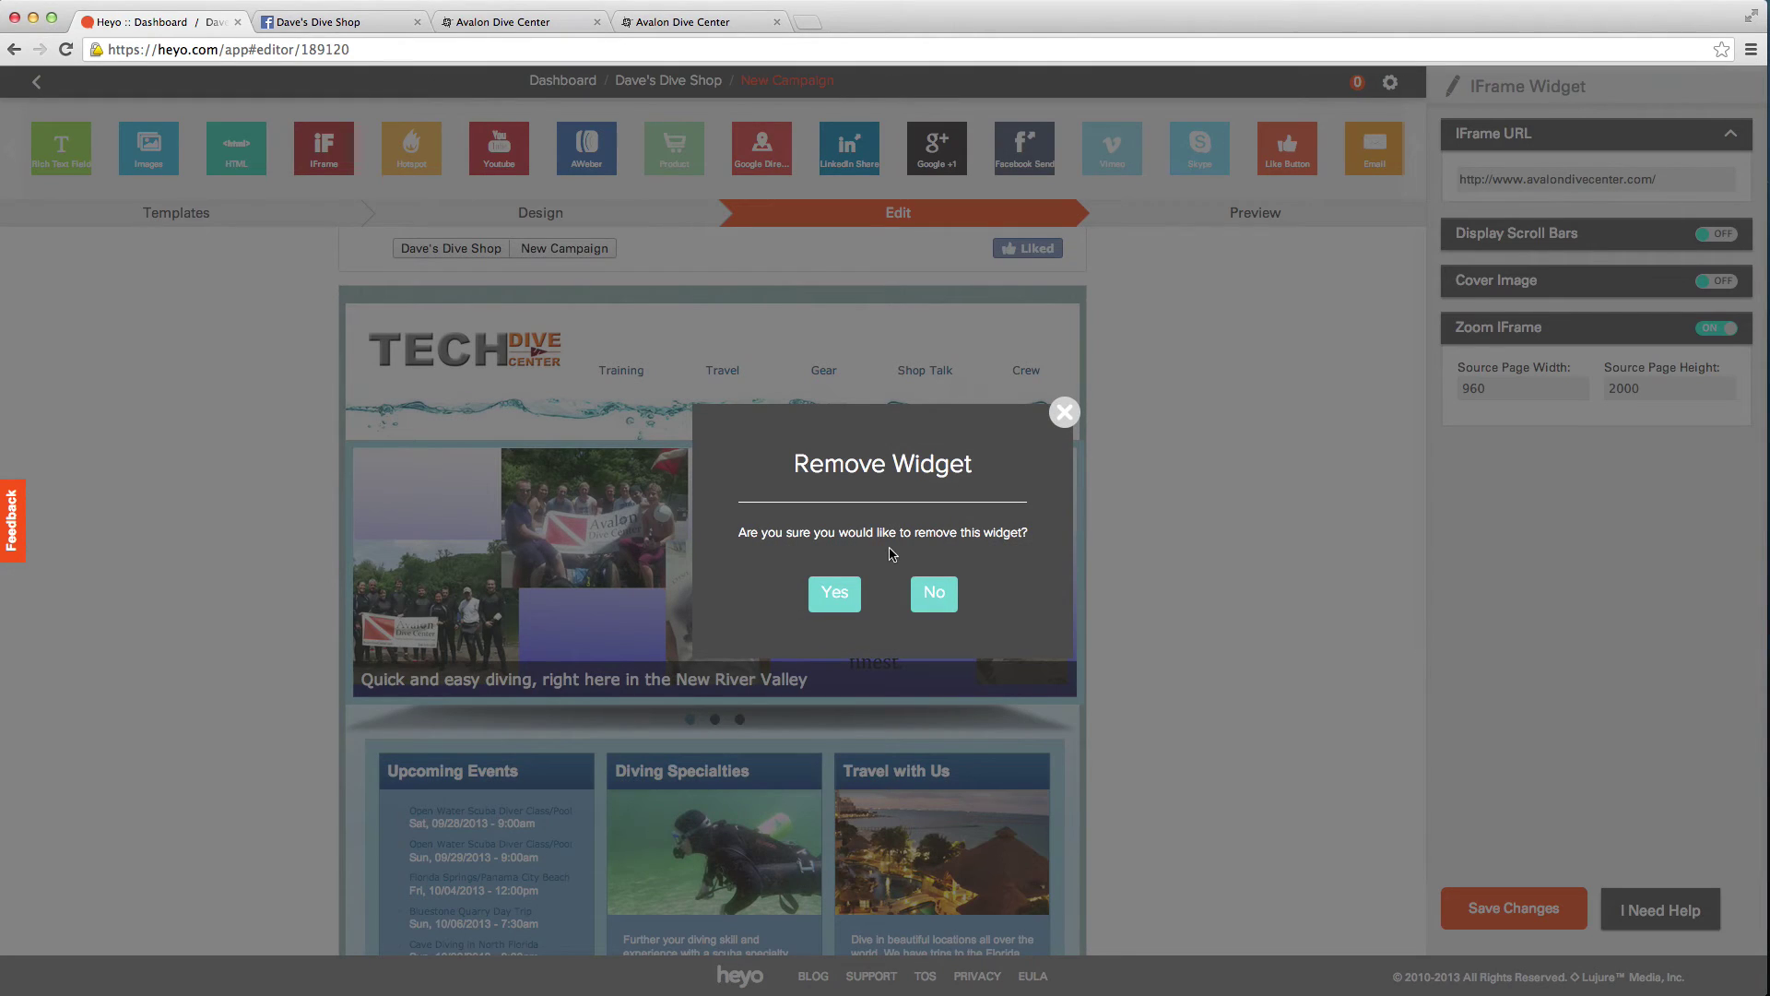
click(834, 592)
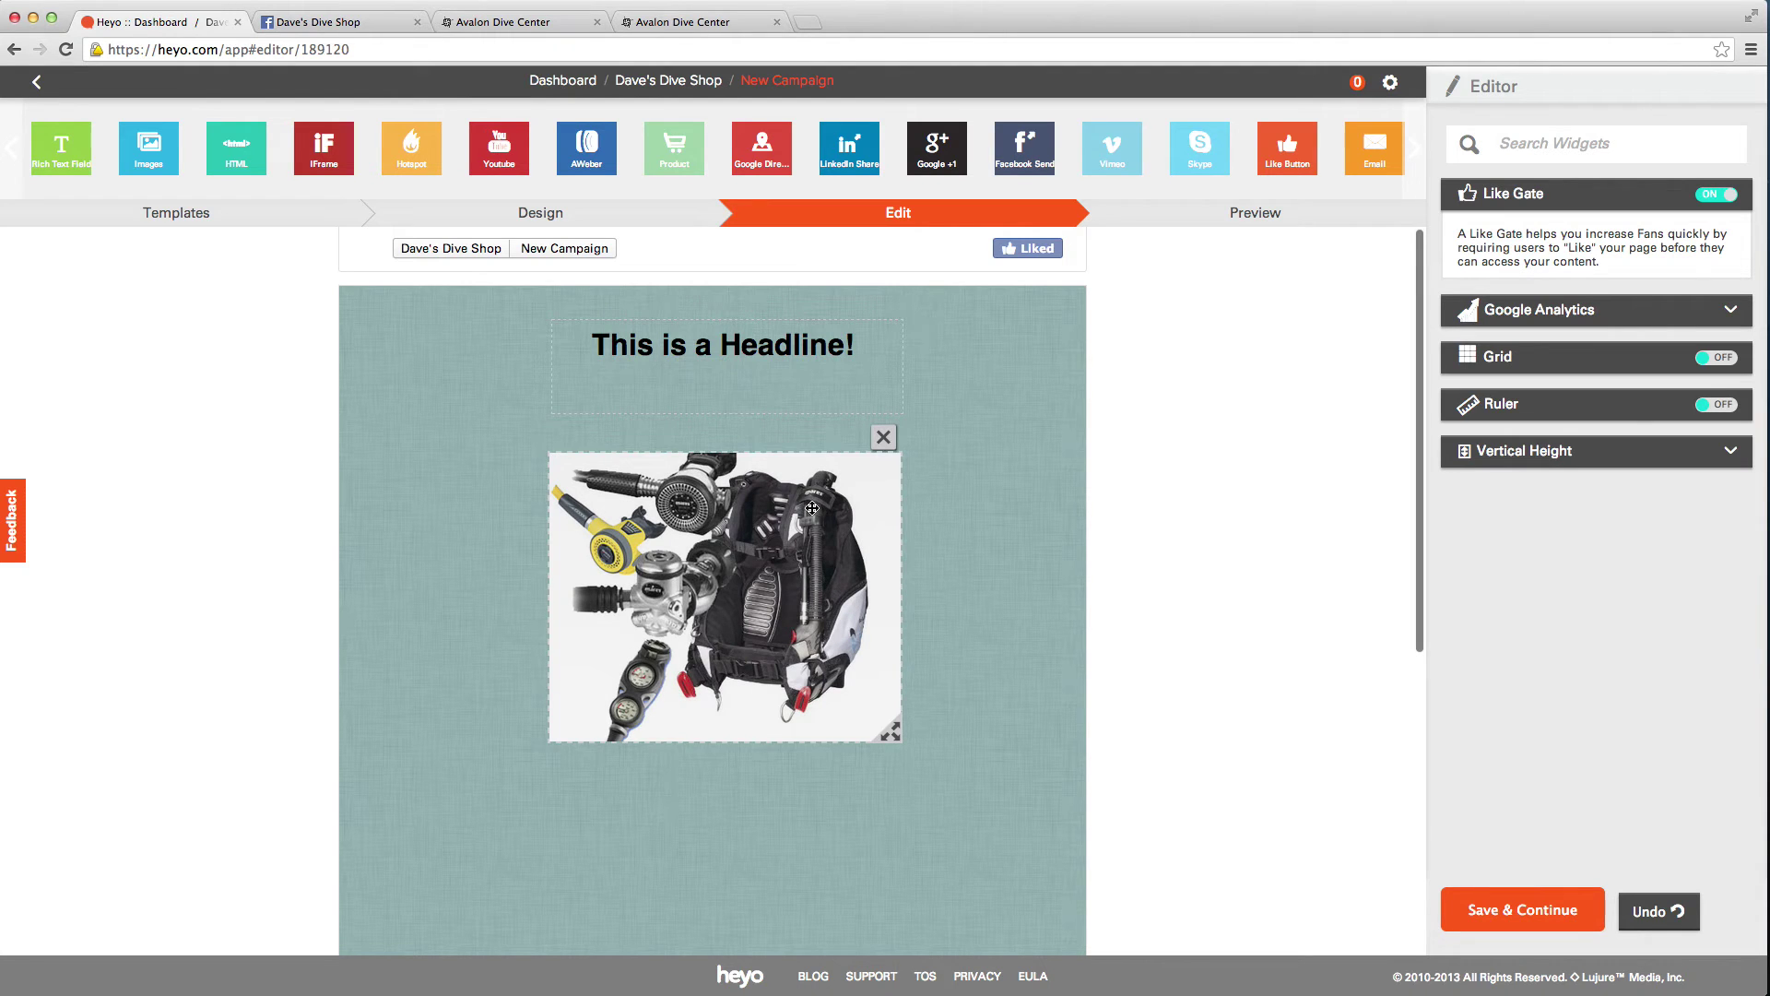
click(883, 438)
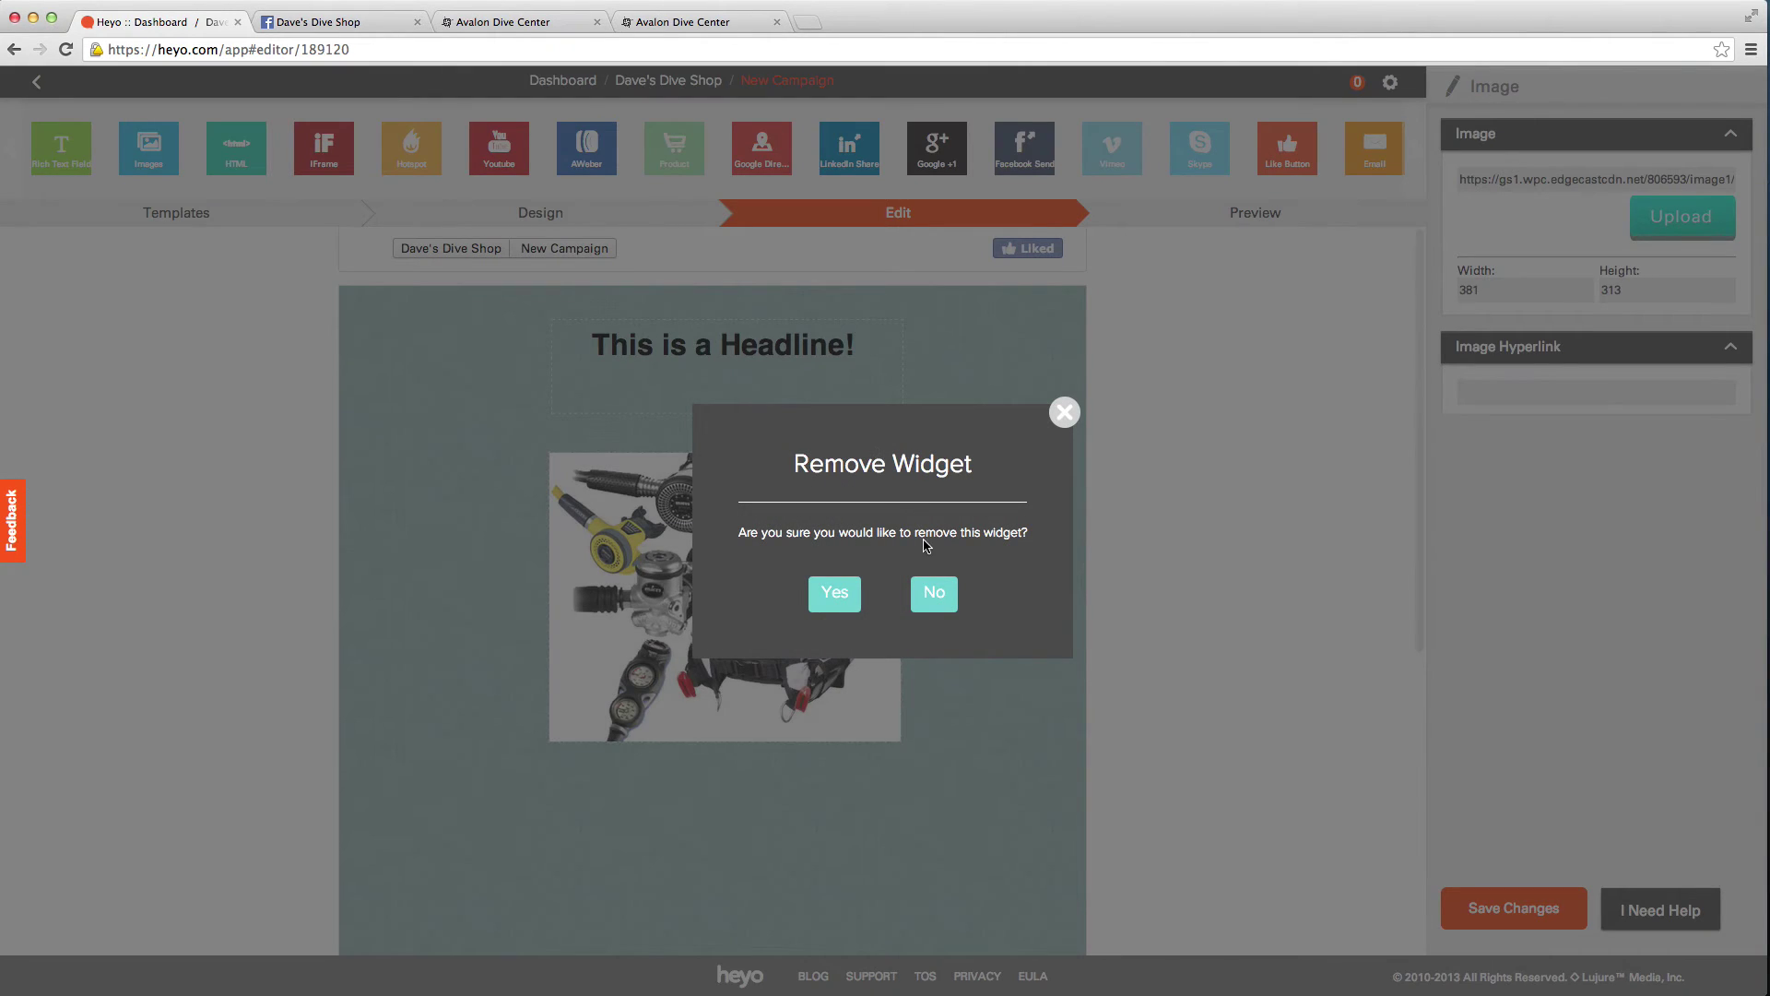
click(934, 592)
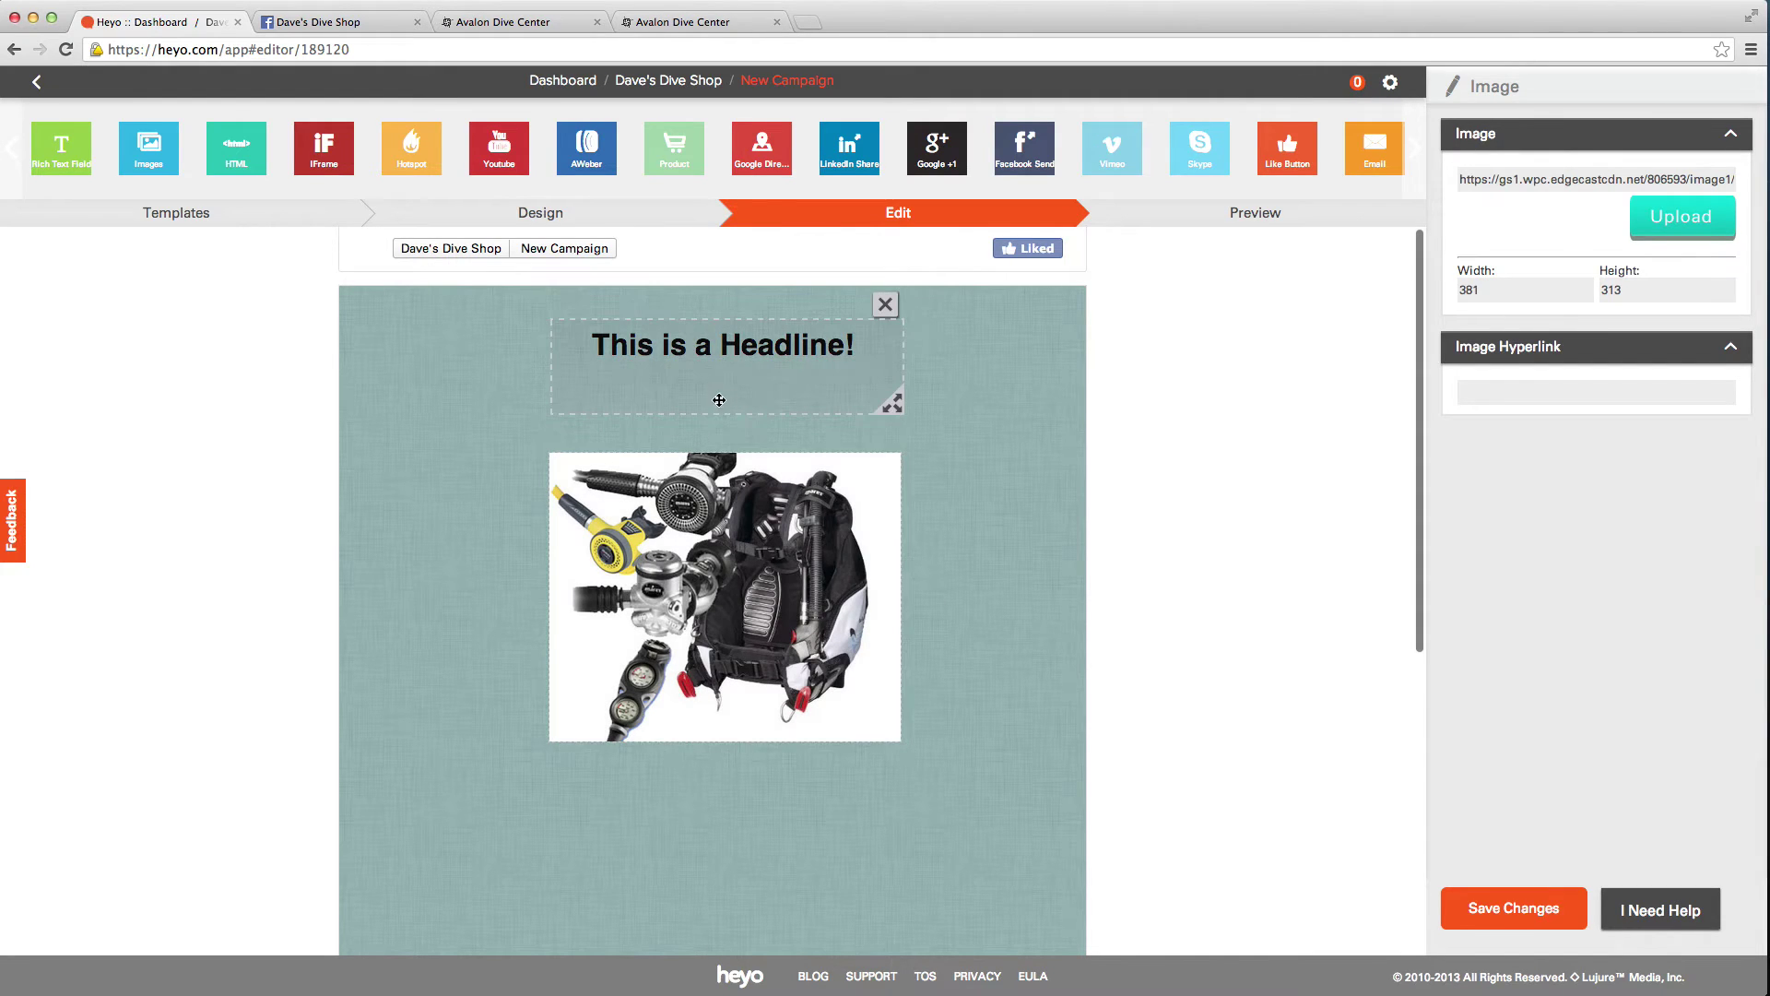
scroll(1033, 660, down, 5)
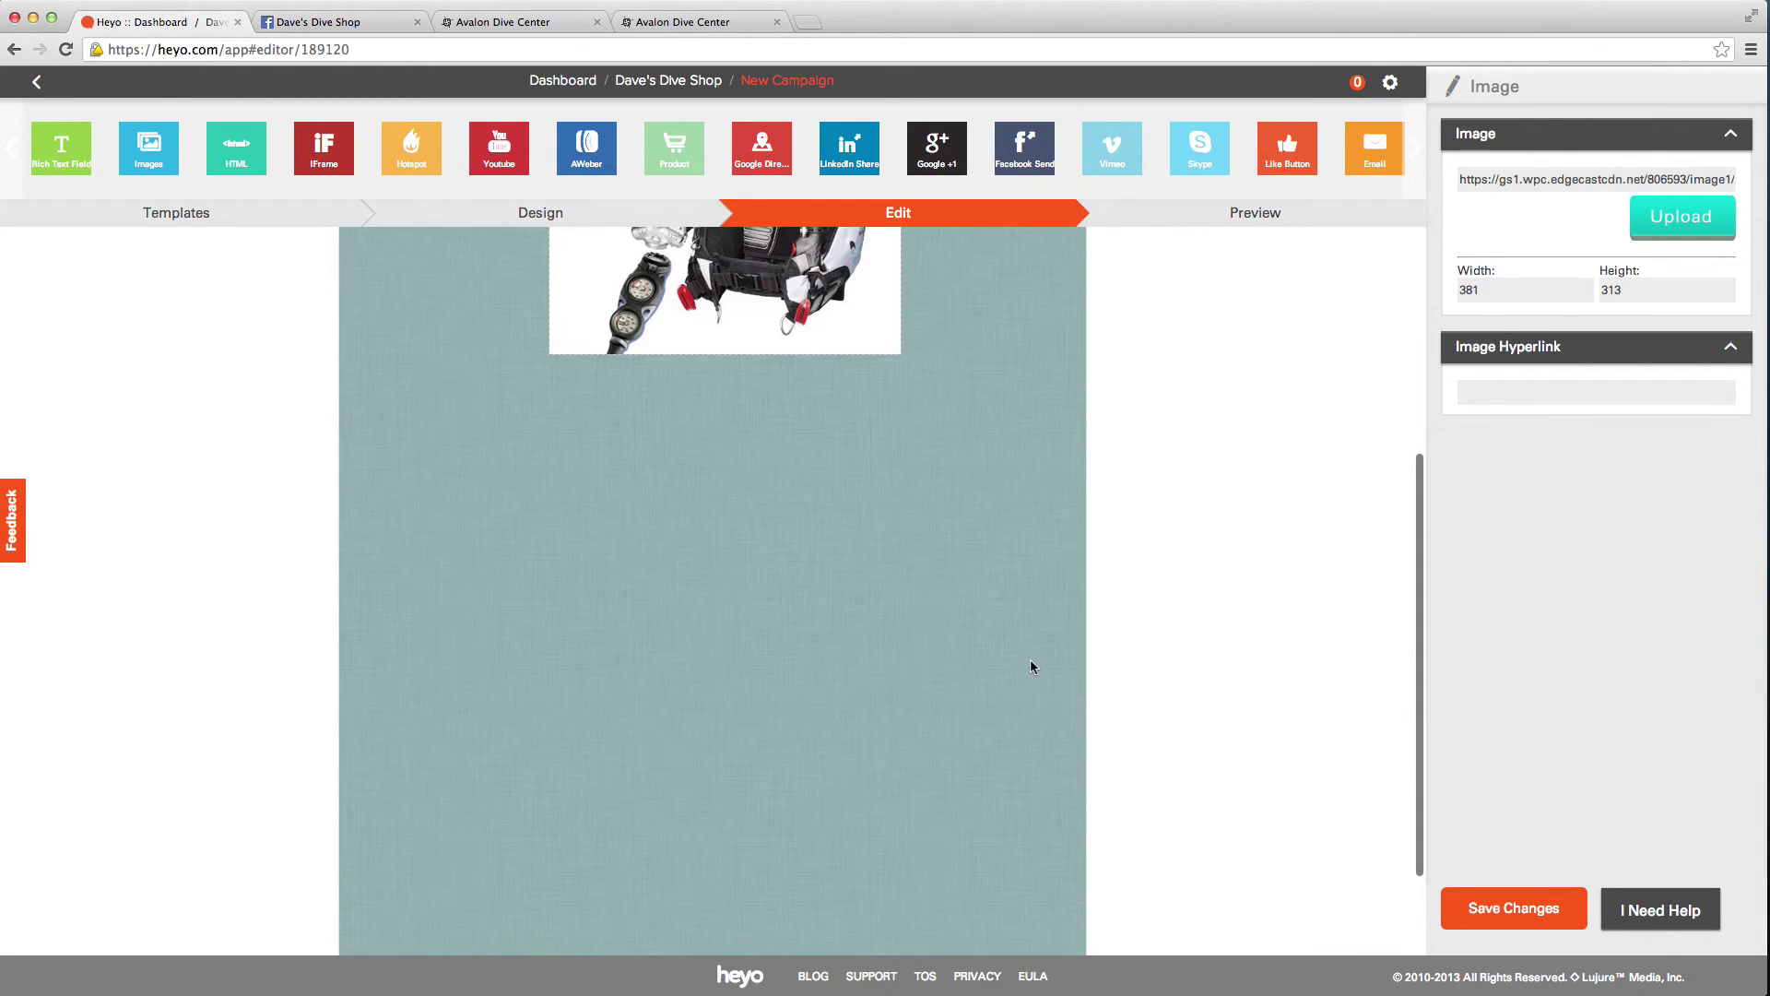
scroll(1031, 666, up, 8)
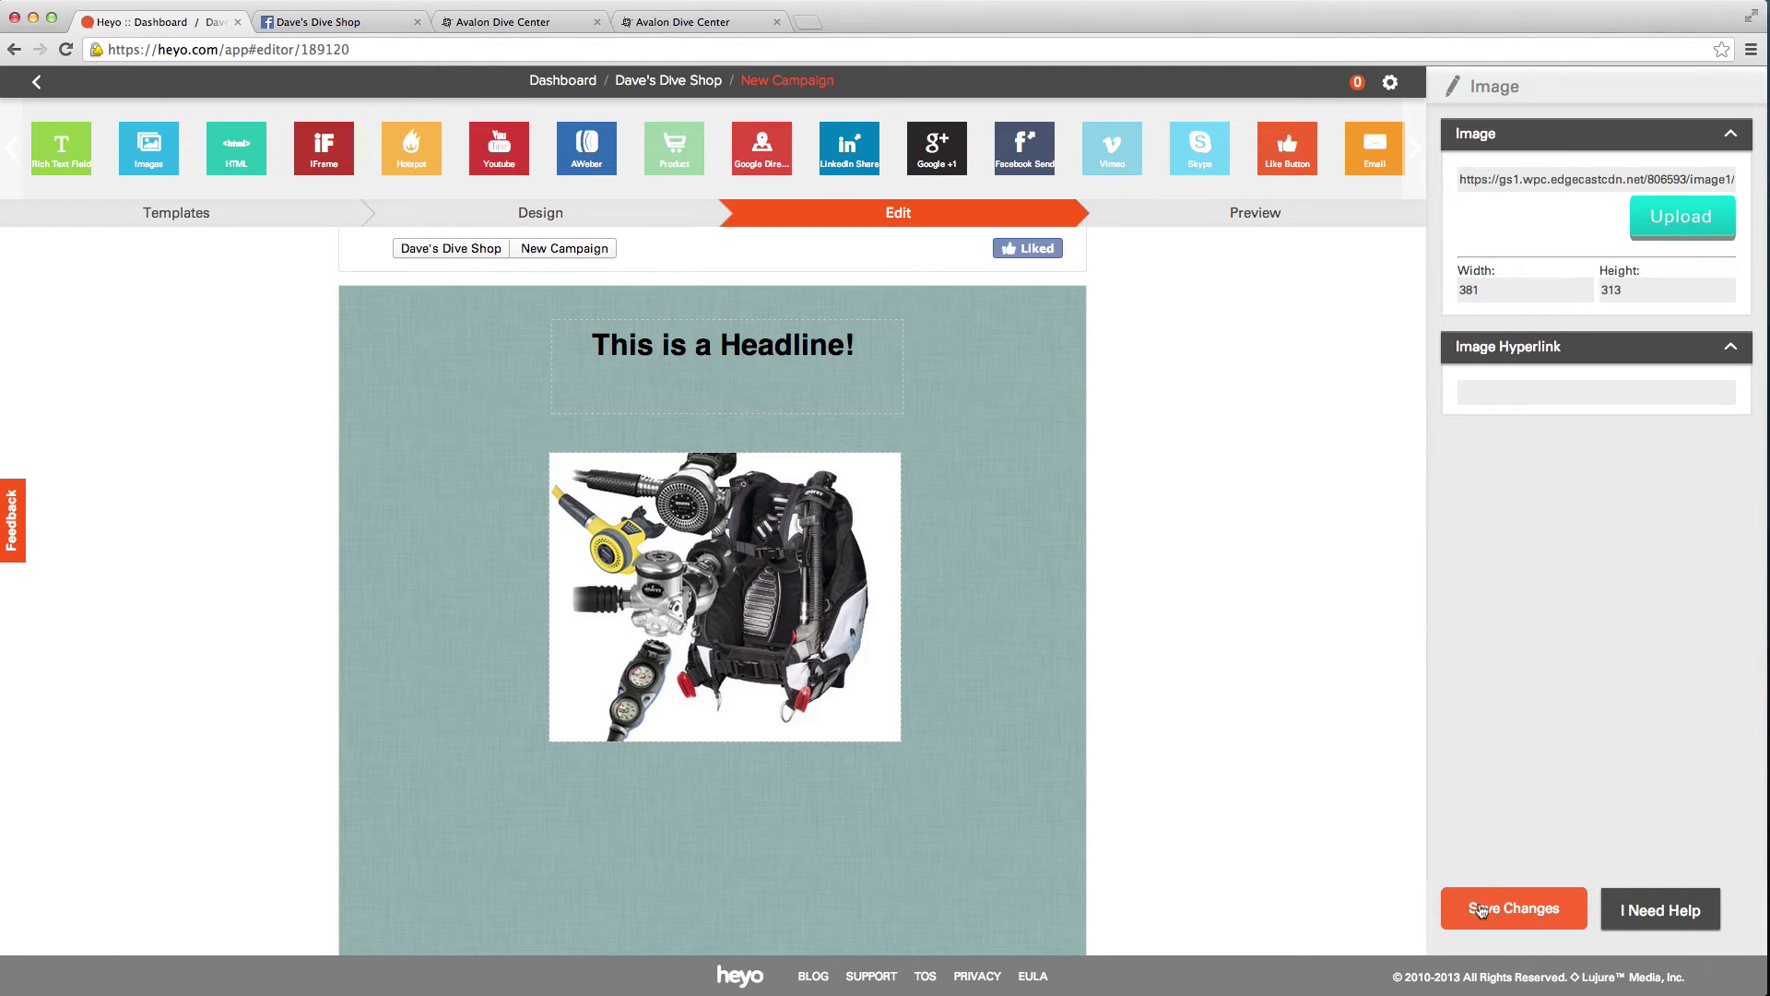
click(1508, 908)
- Choose Dave's Dive Shop as the campaign's fan page and begin the tab title with 'New'
click(1508, 909)
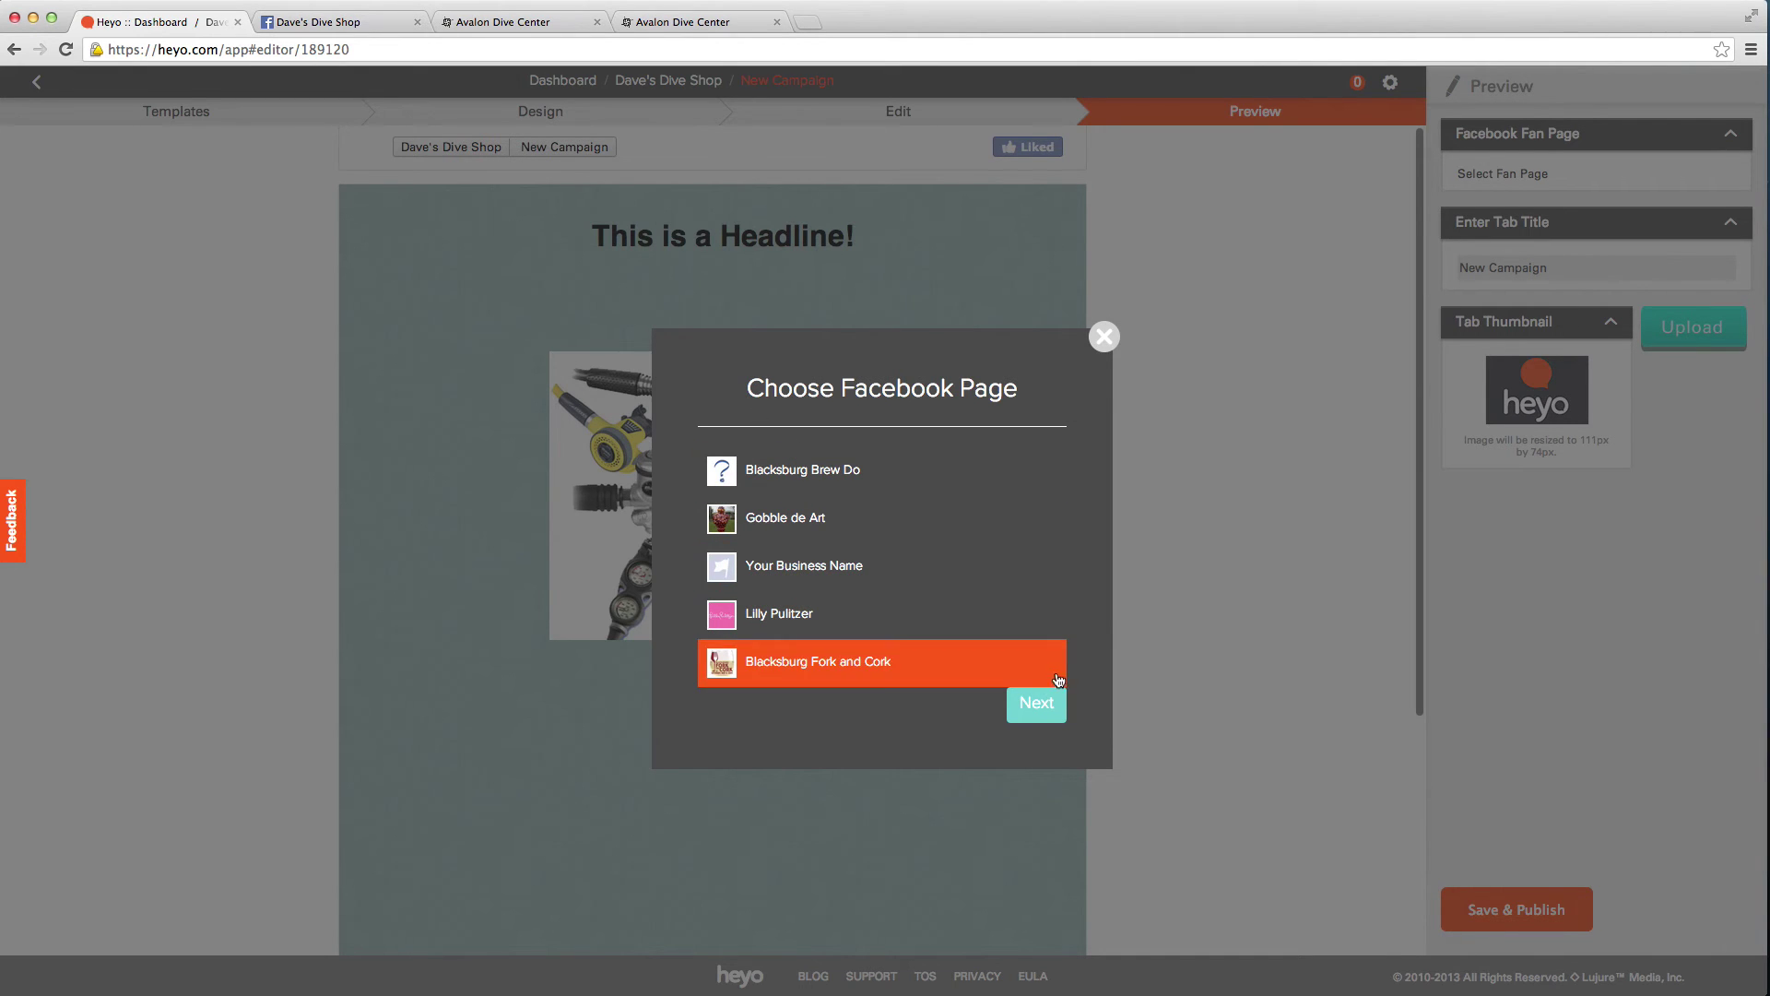
click(1043, 708)
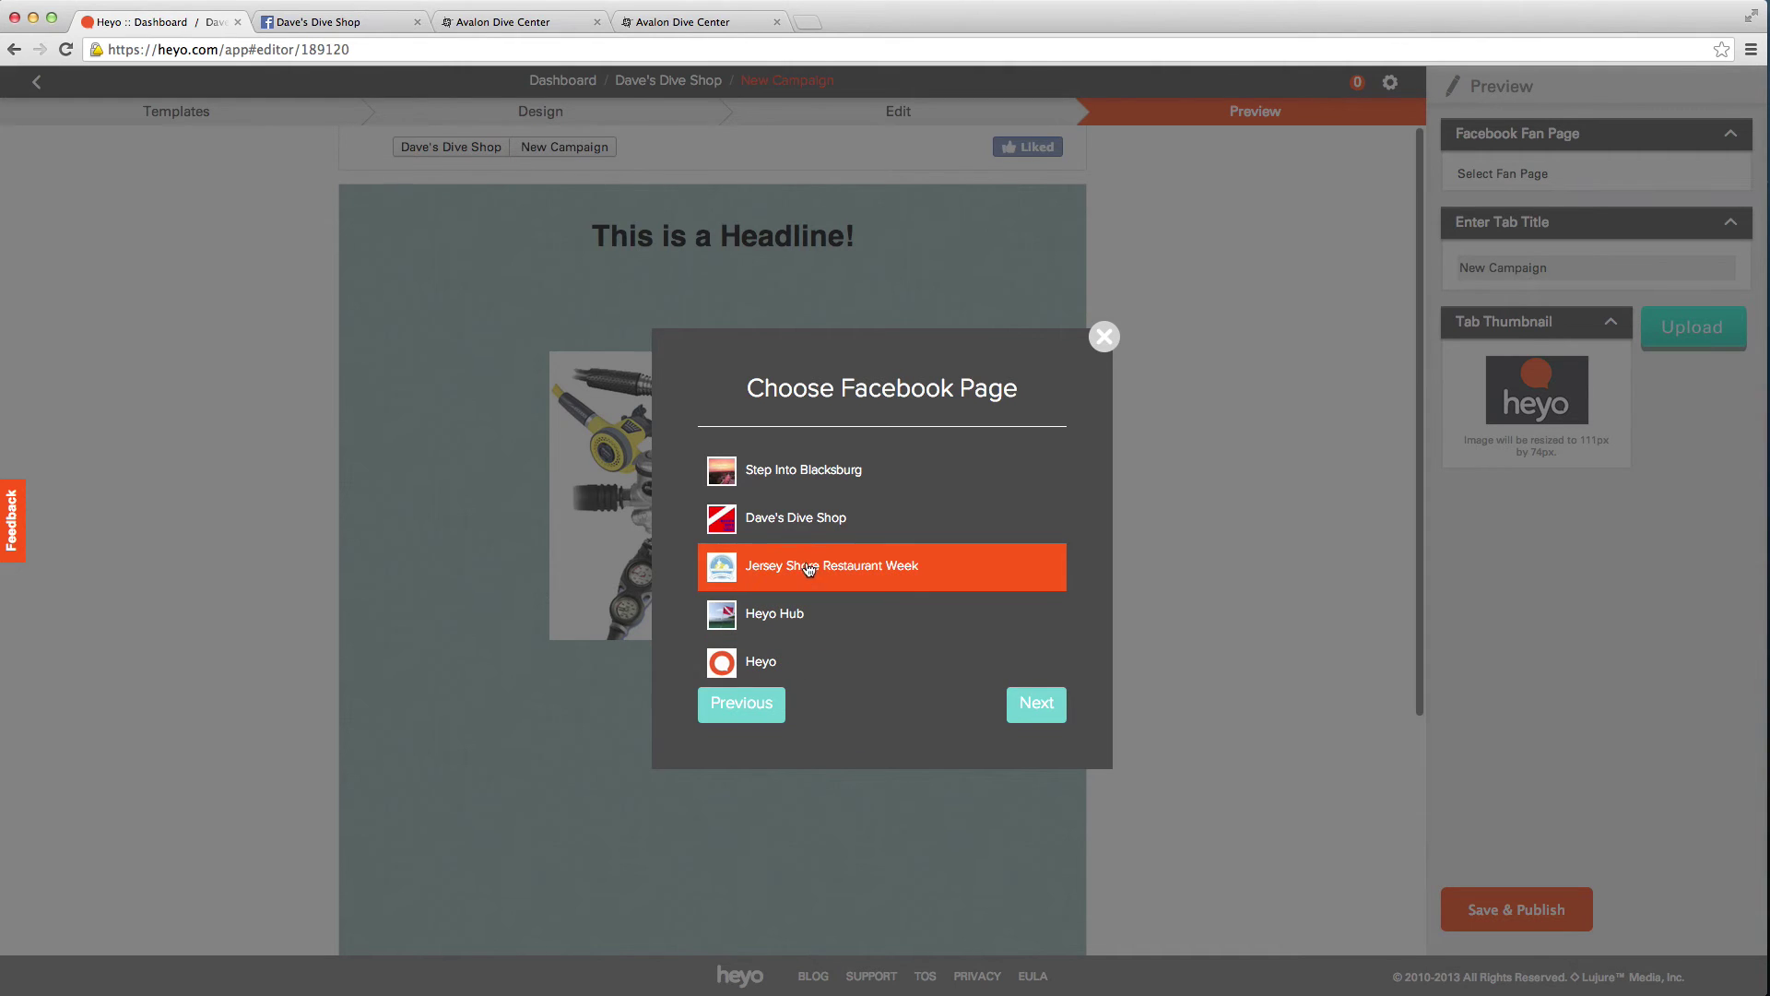
click(766, 526)
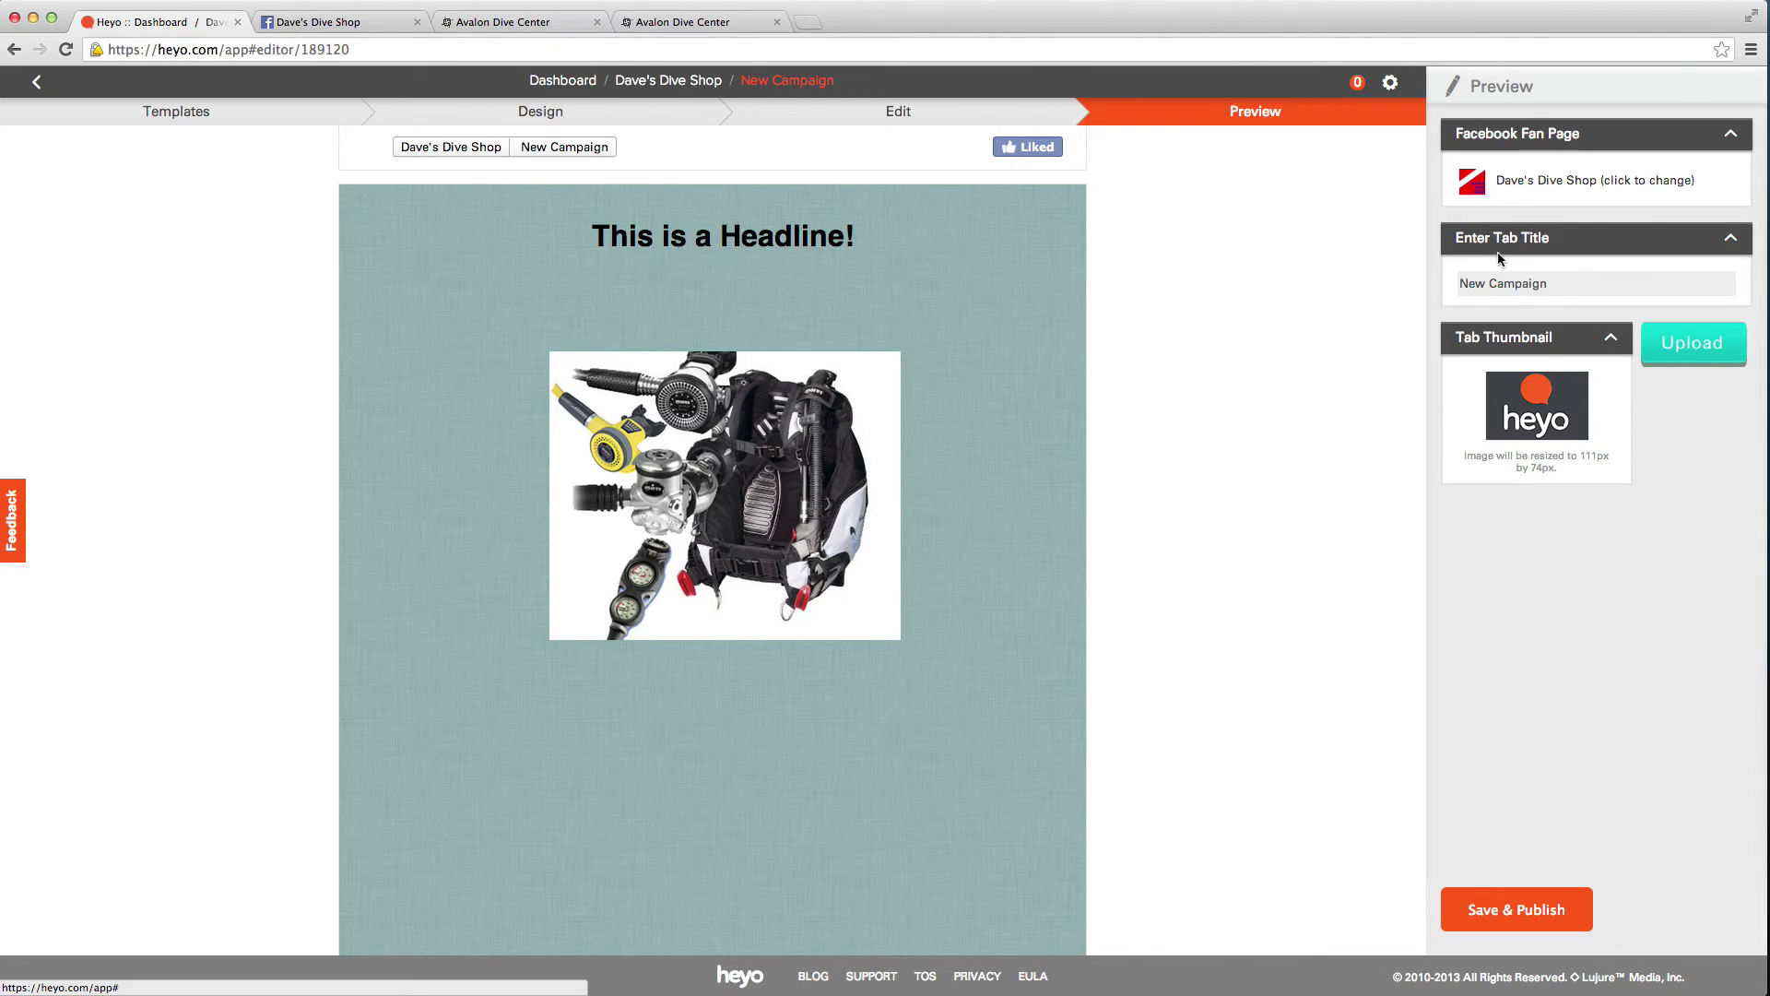
click(1505, 284)
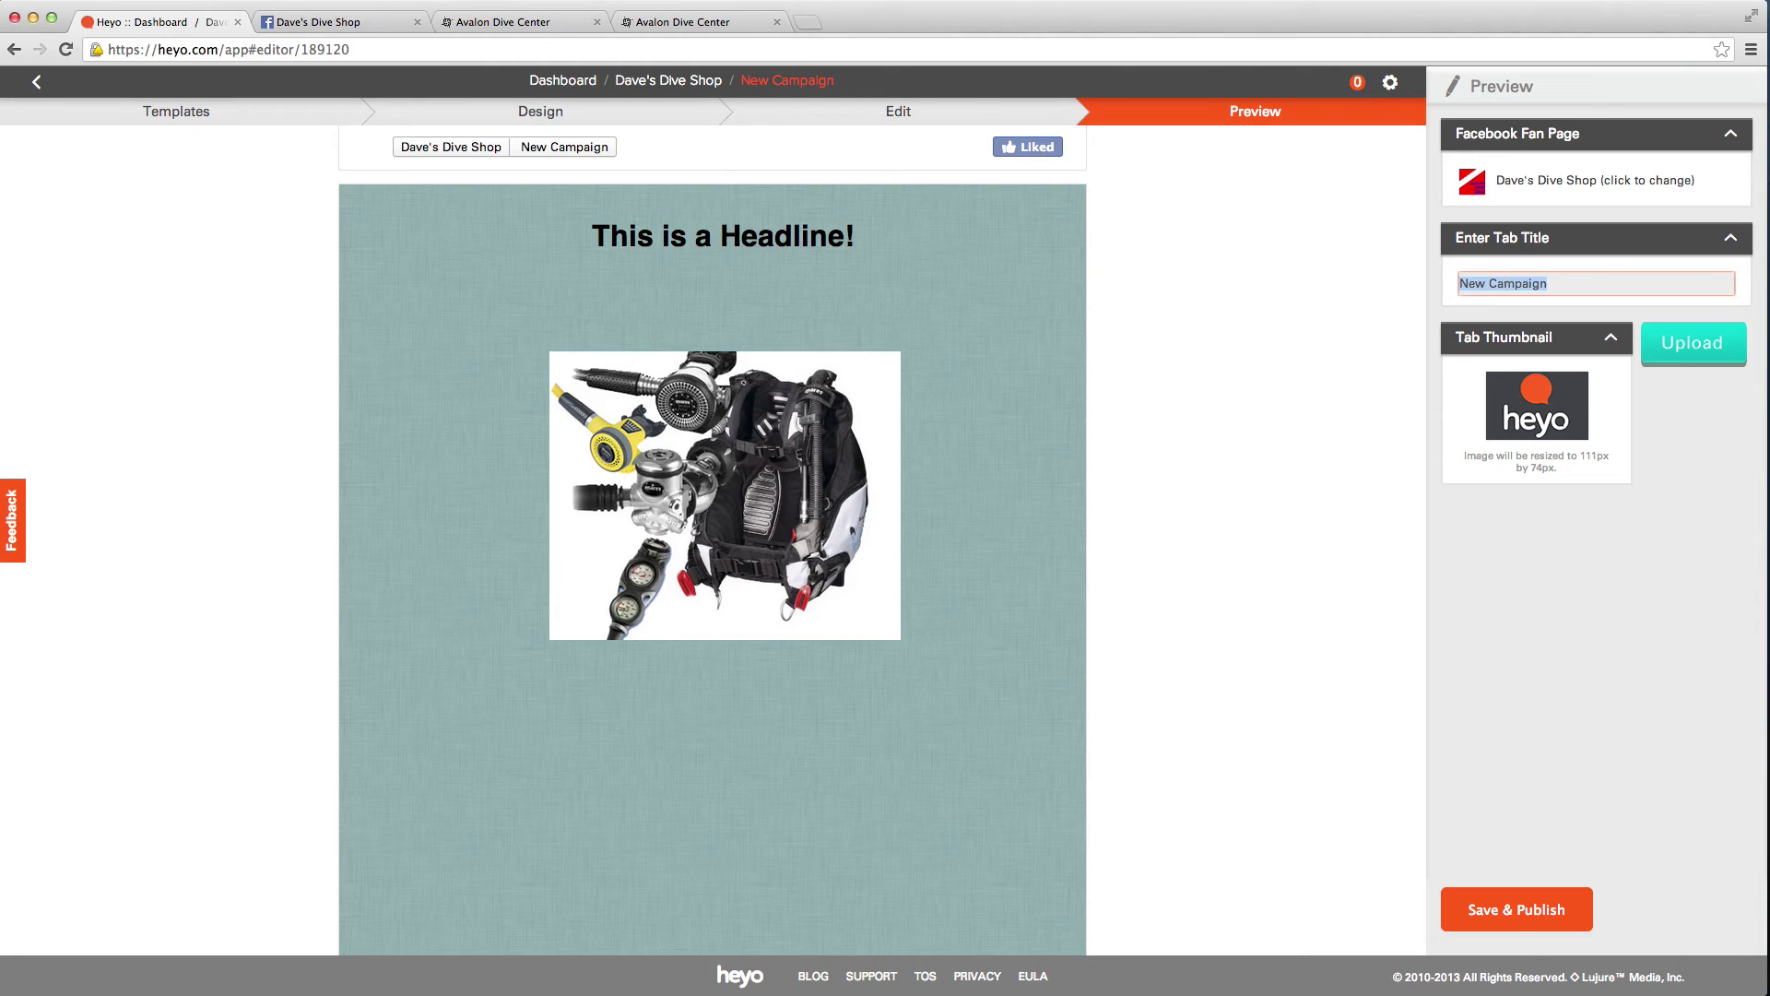
text(New Products Fall 2013)
- Upload dive thumbnail.png from the Desktop as the tab thumbnail
click(1690, 354)
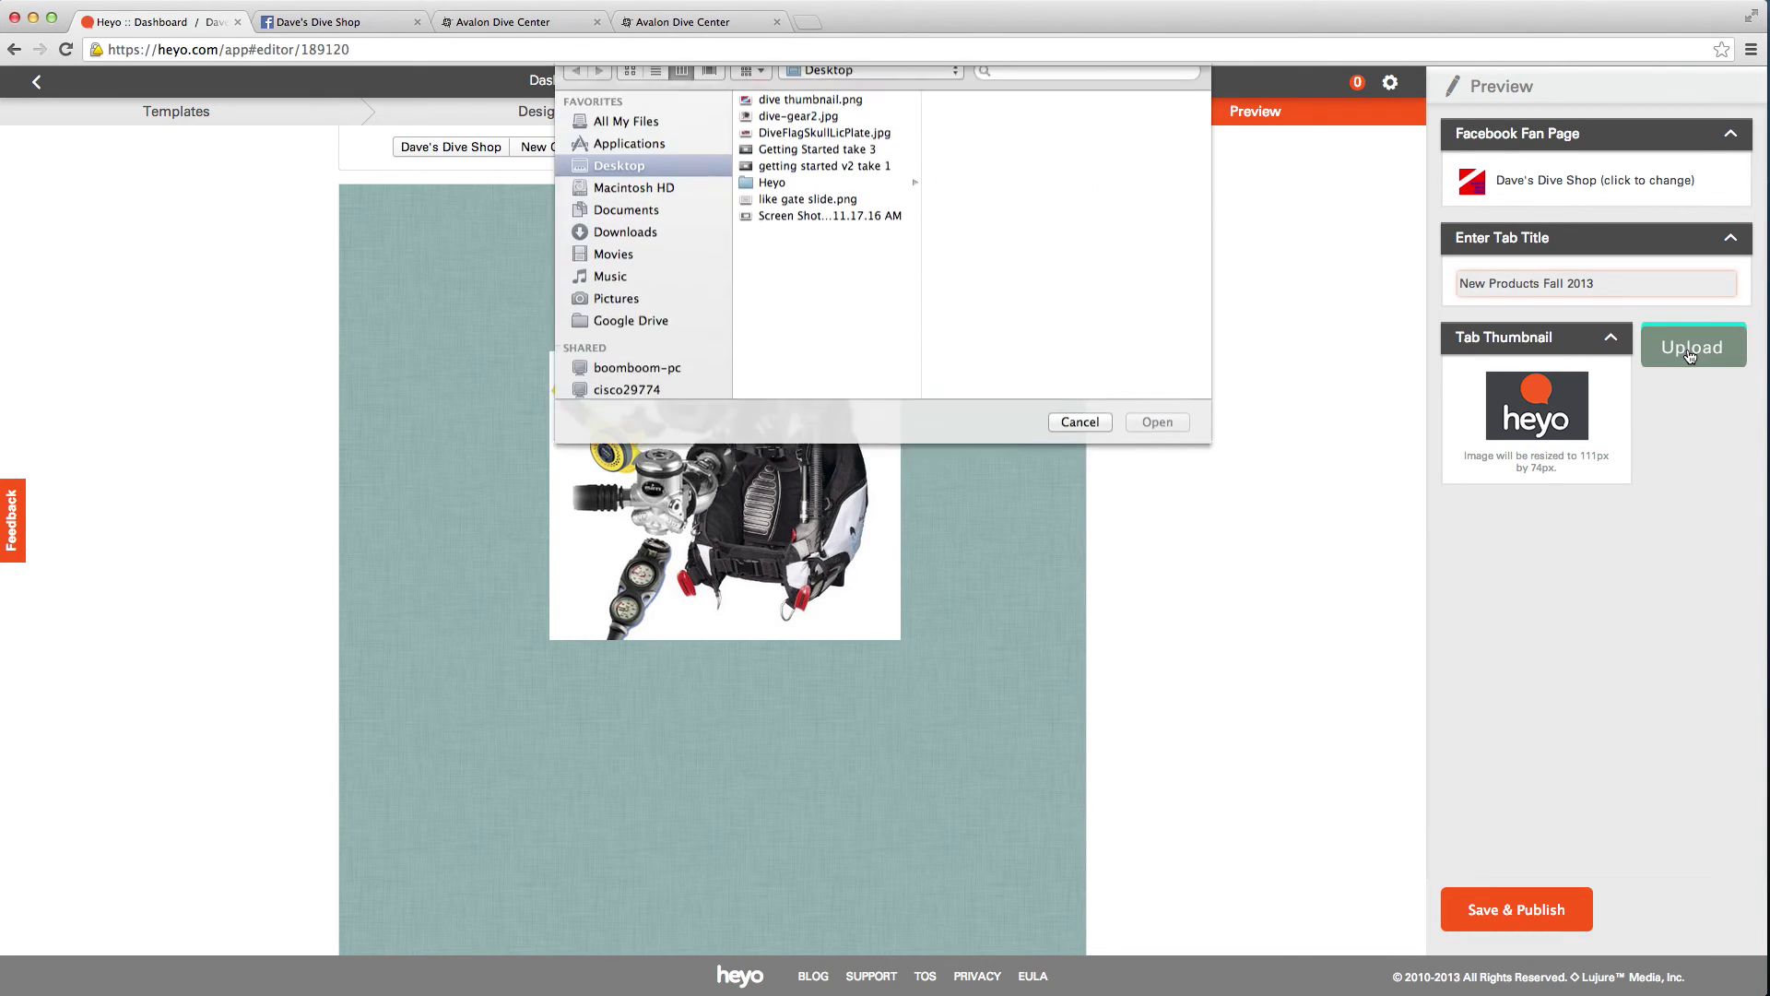
click(811, 118)
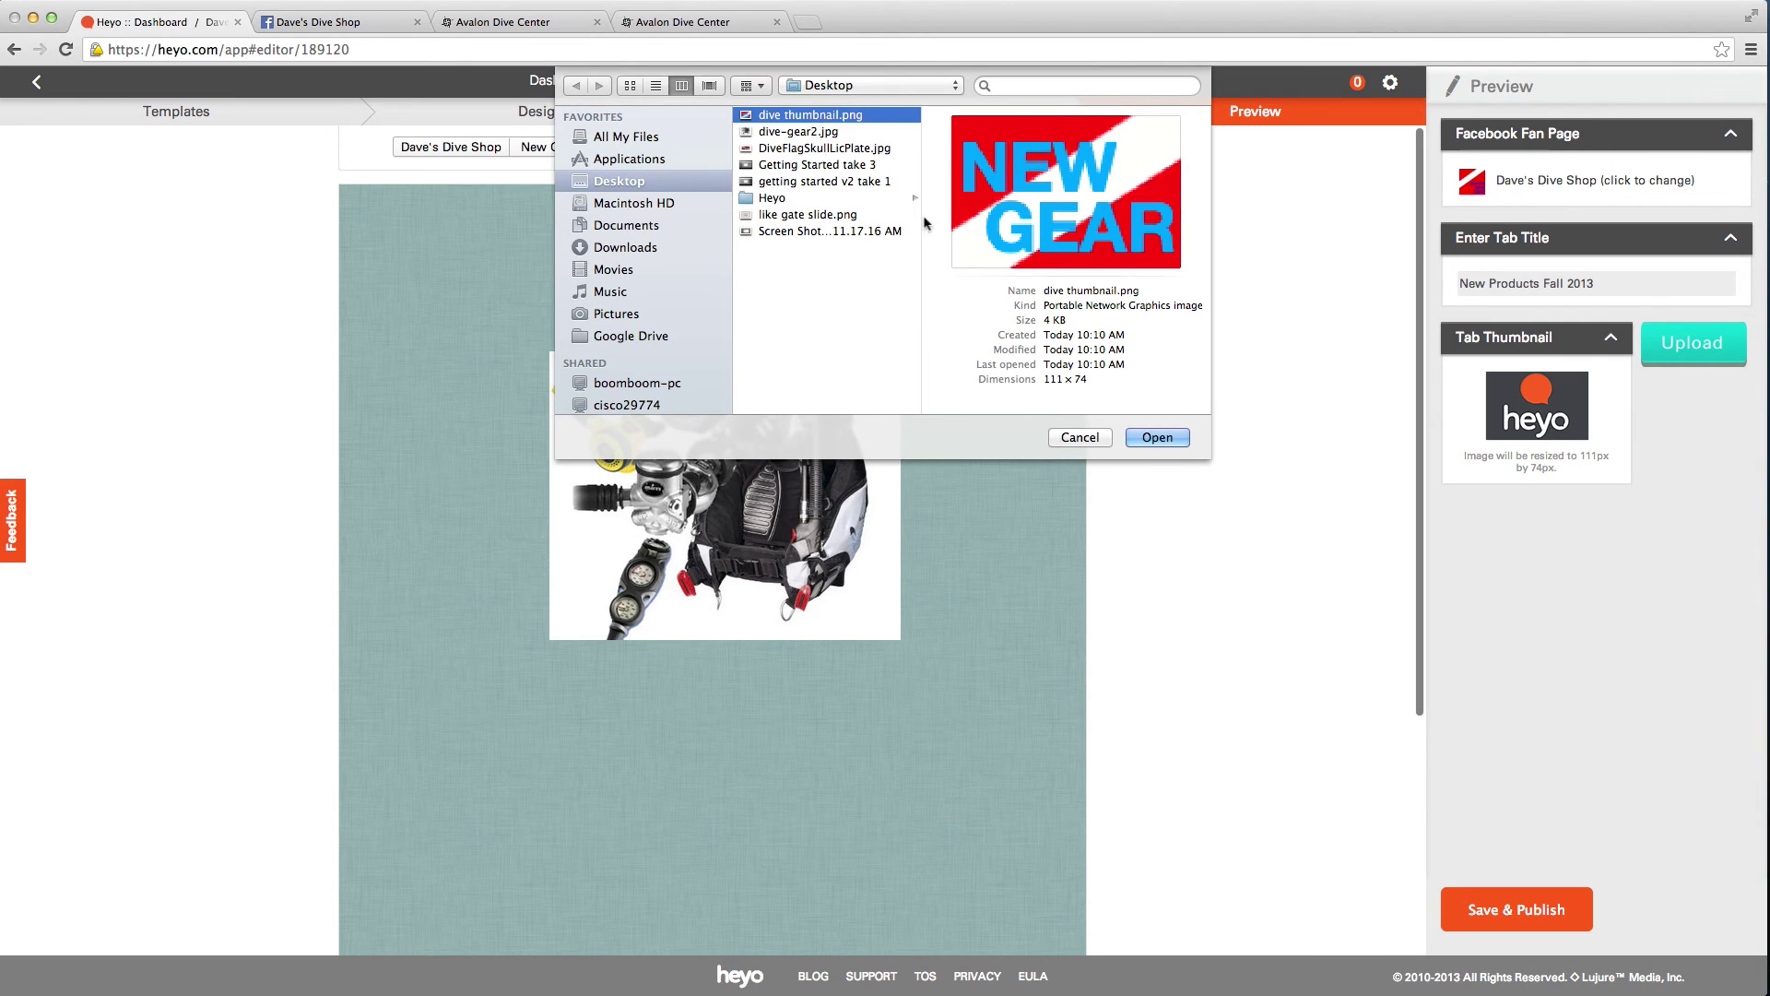
click(1157, 436)
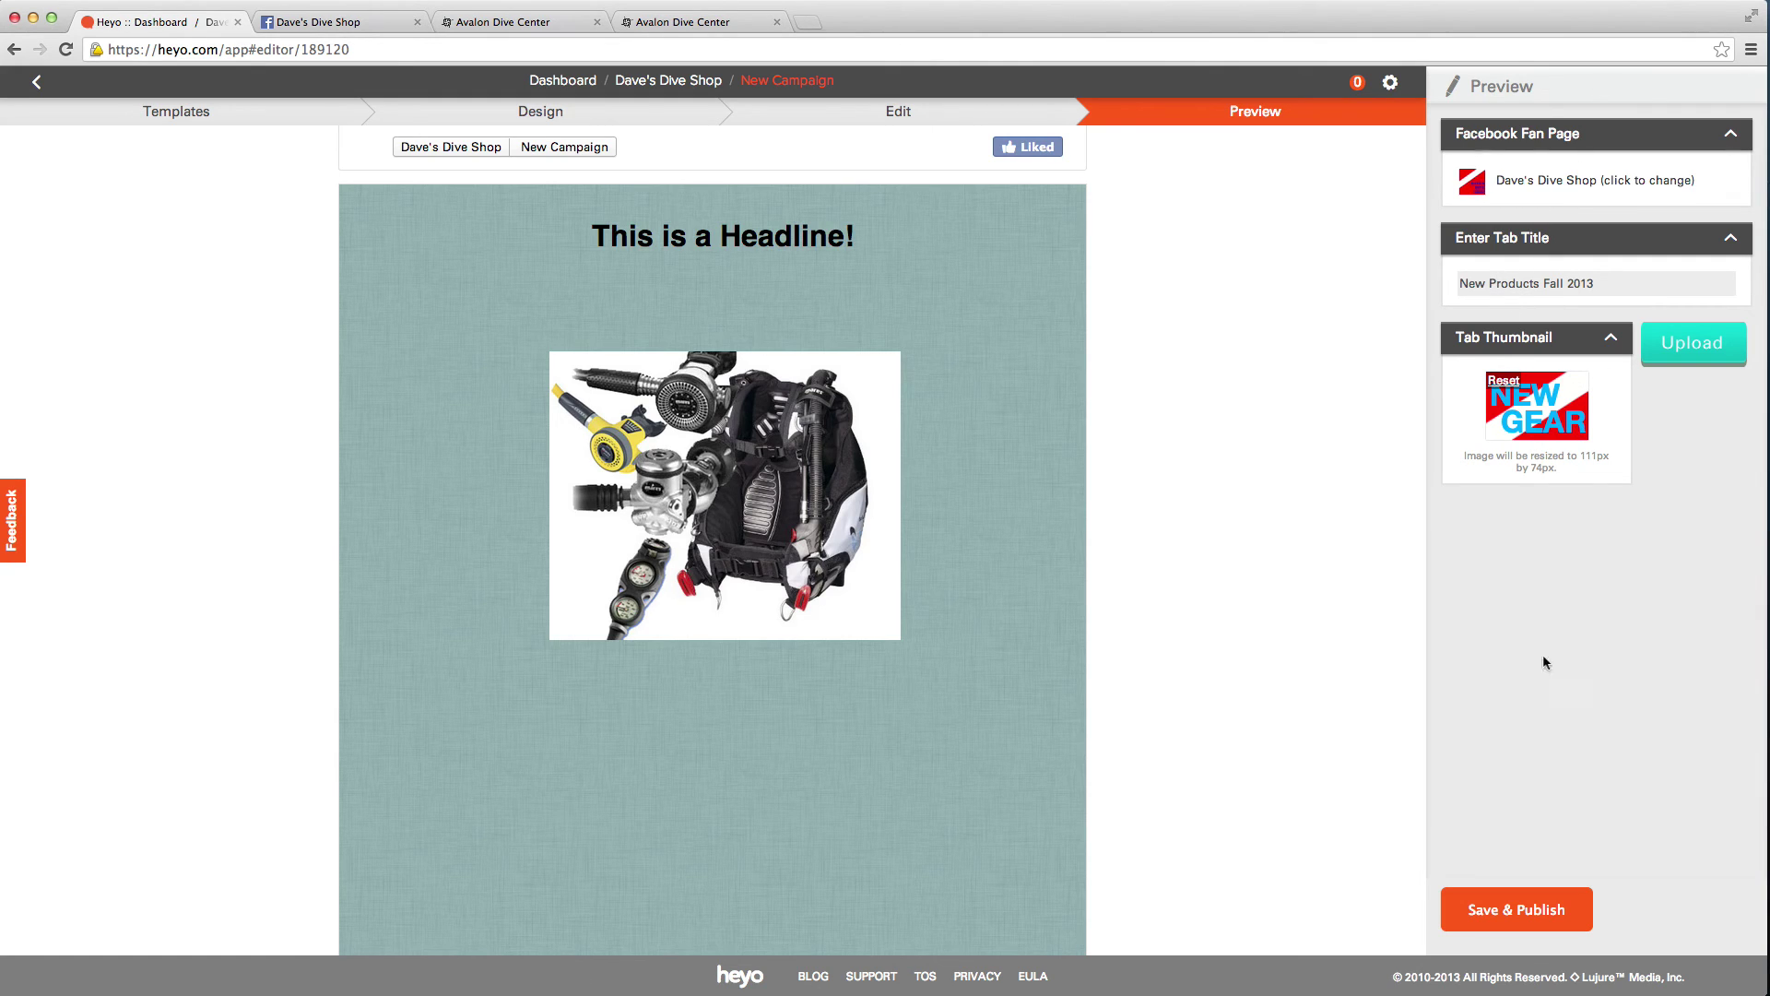
- Publish the campaign tab and view it live on Facebook
click(1522, 911)
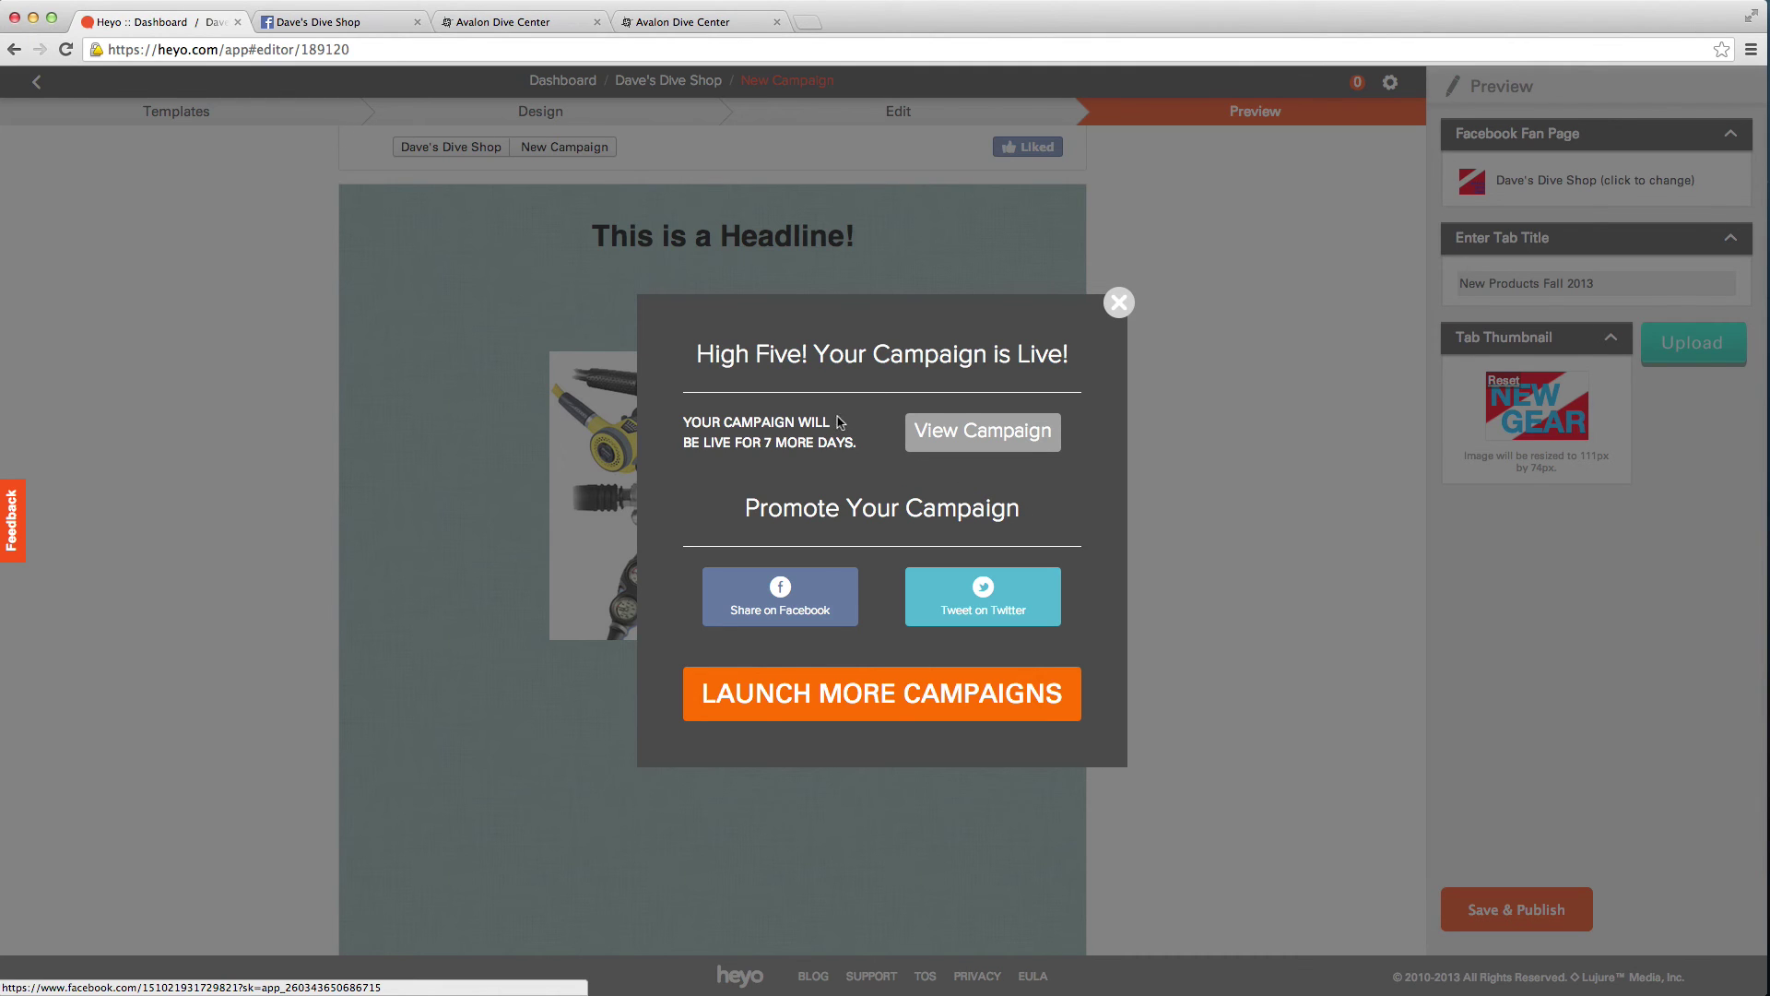
click(982, 432)
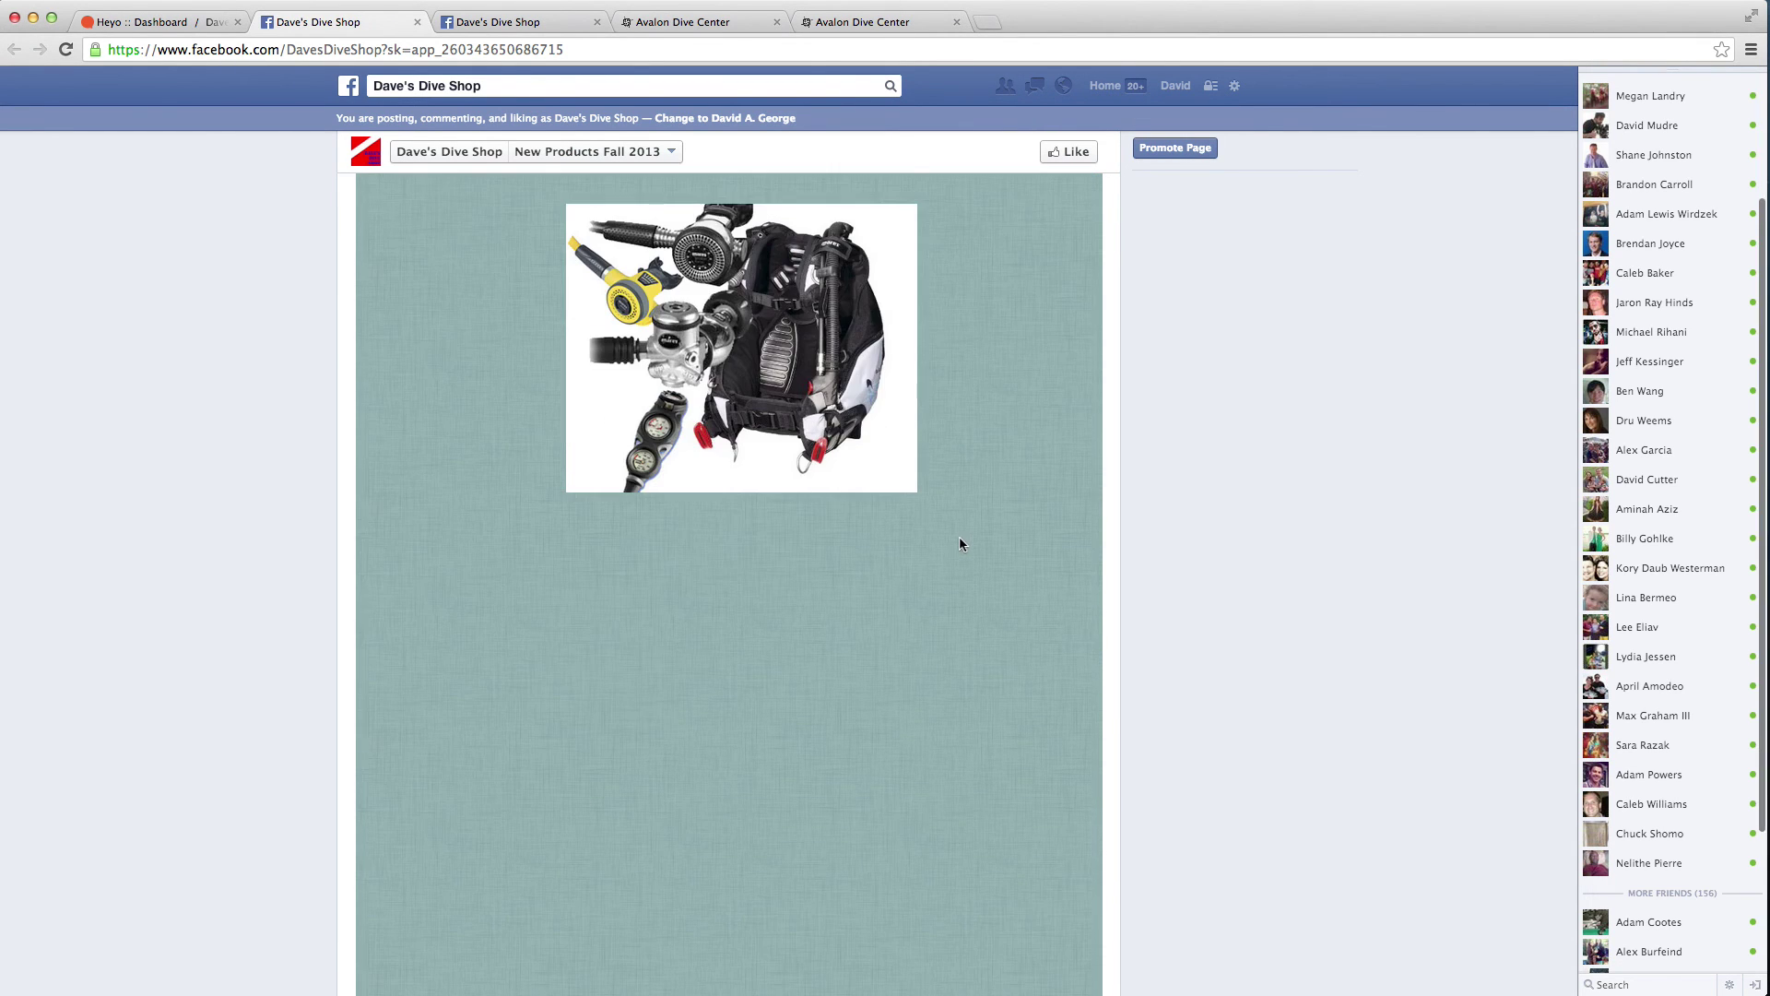
- Return to the Heyo Dashboard tab after reviewing the live New Products Fall 2013 tab
click(146, 28)
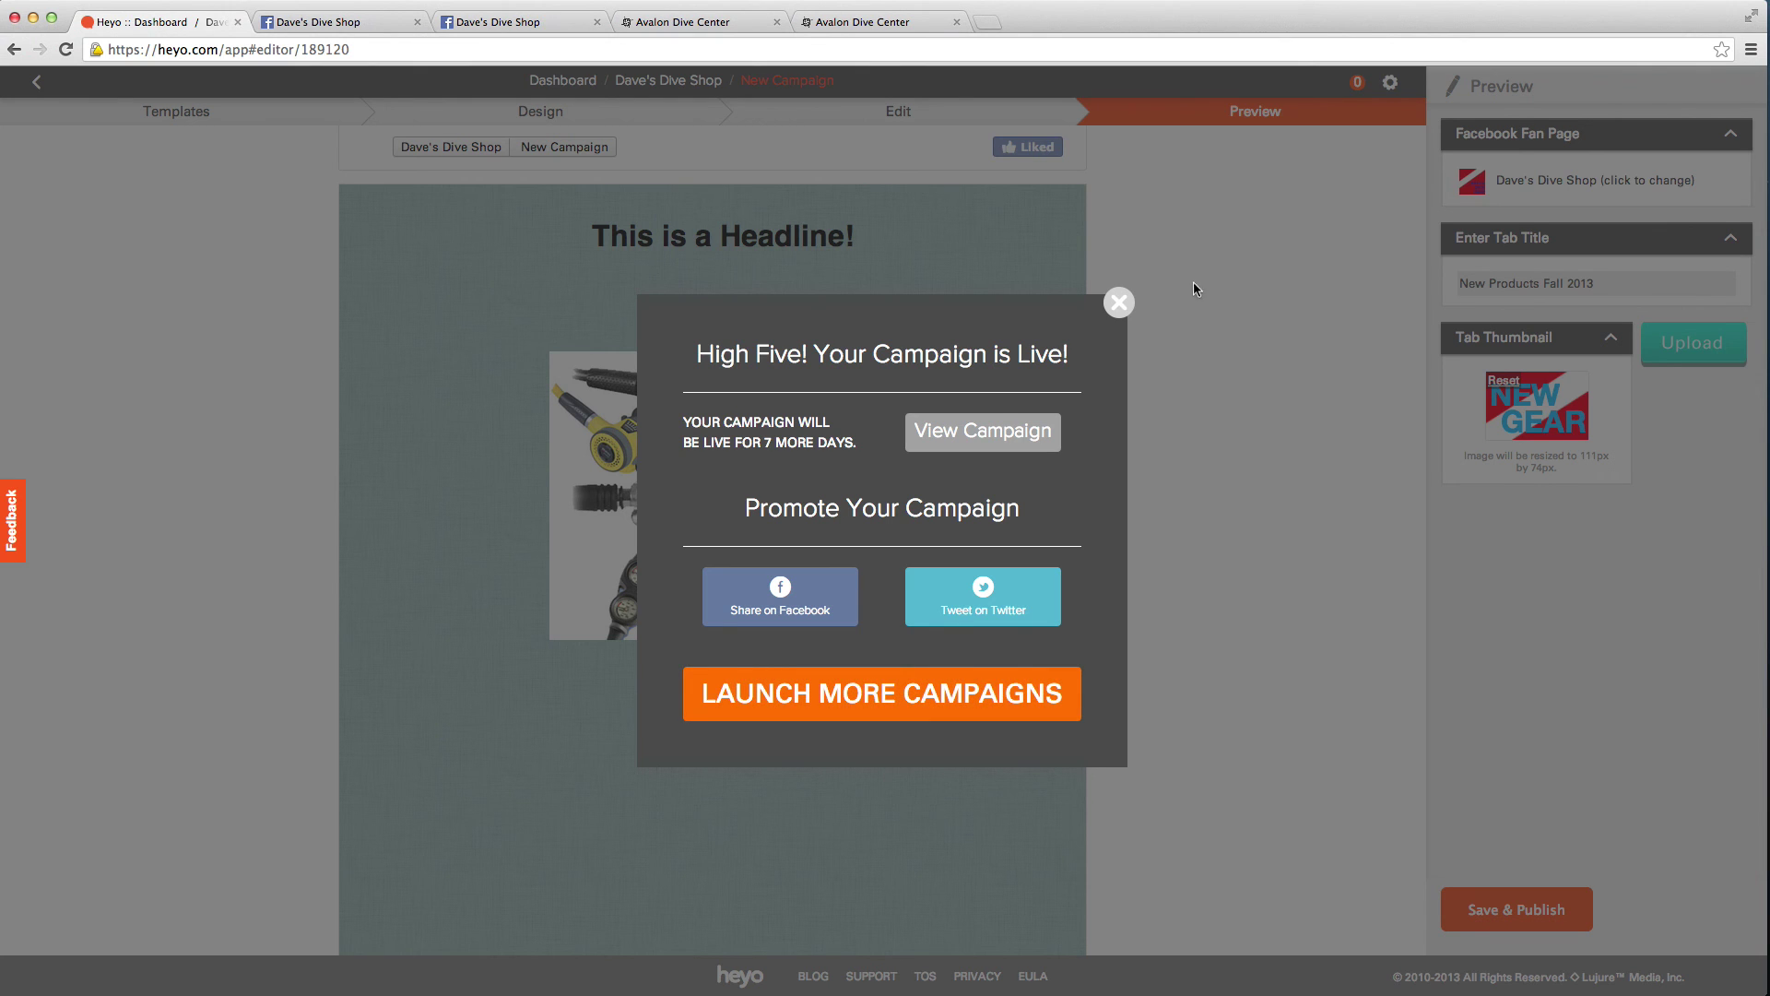
- Close the 'Campaign is Live' popup and go back to the Templates step
click(1119, 303)
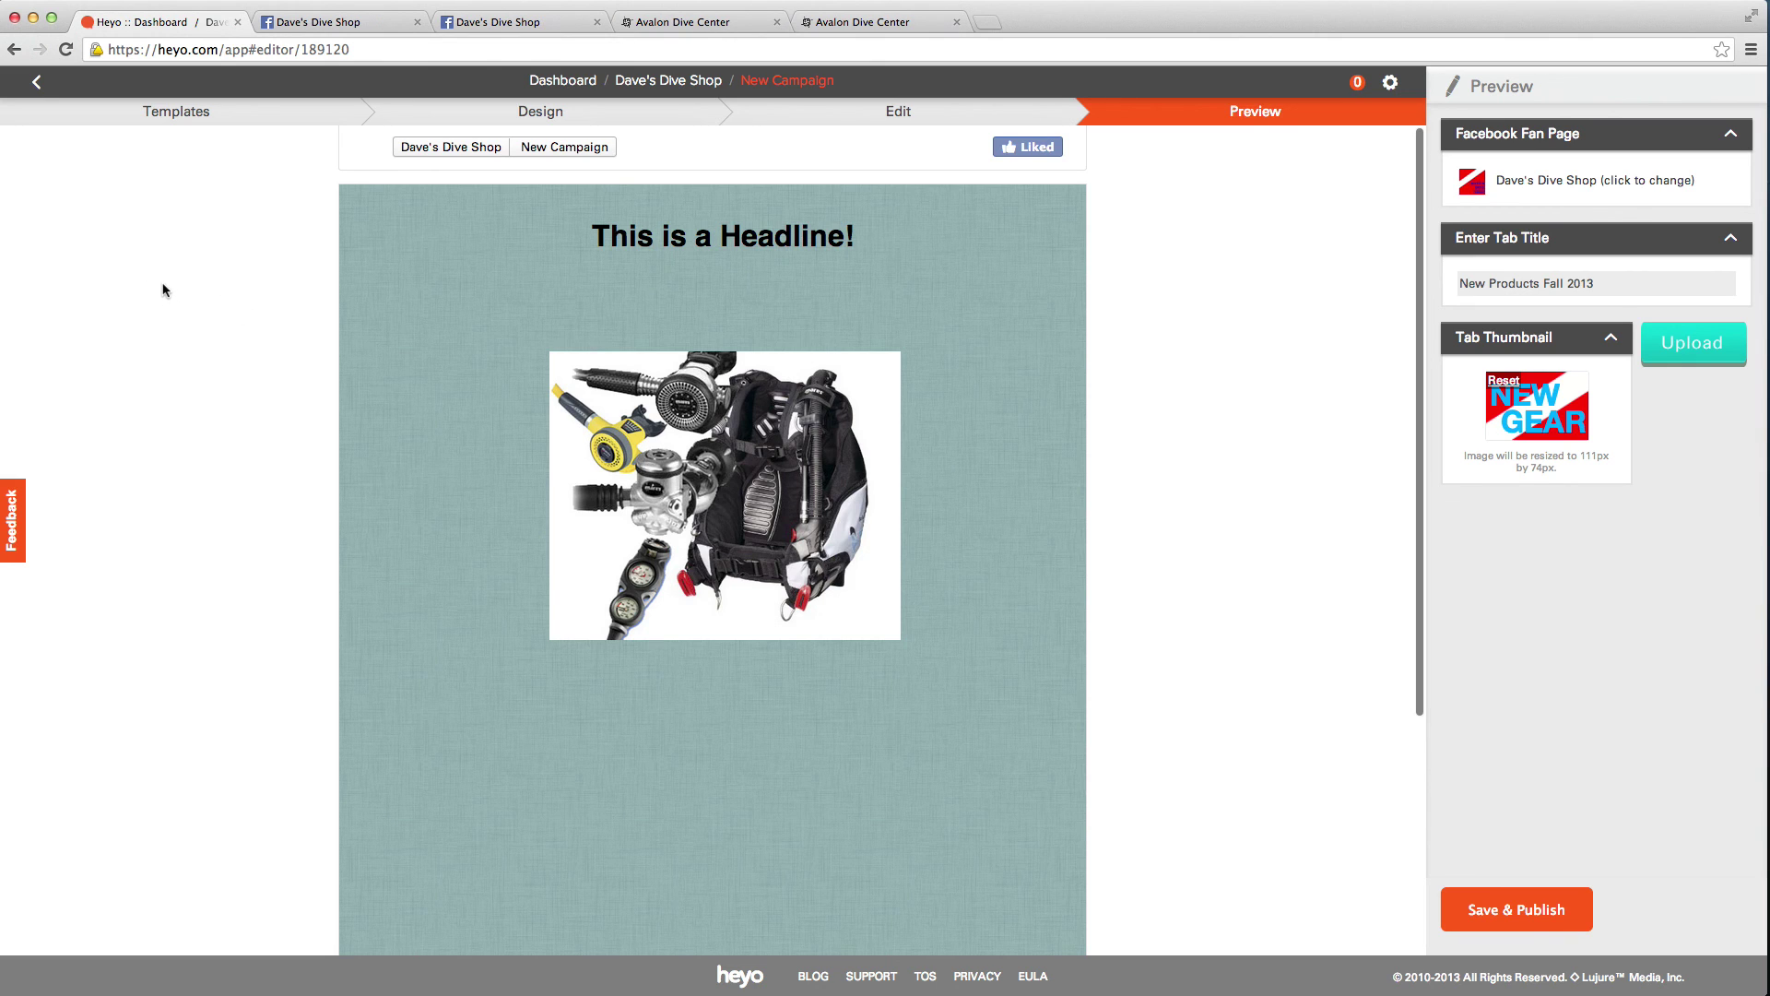
click(211, 123)
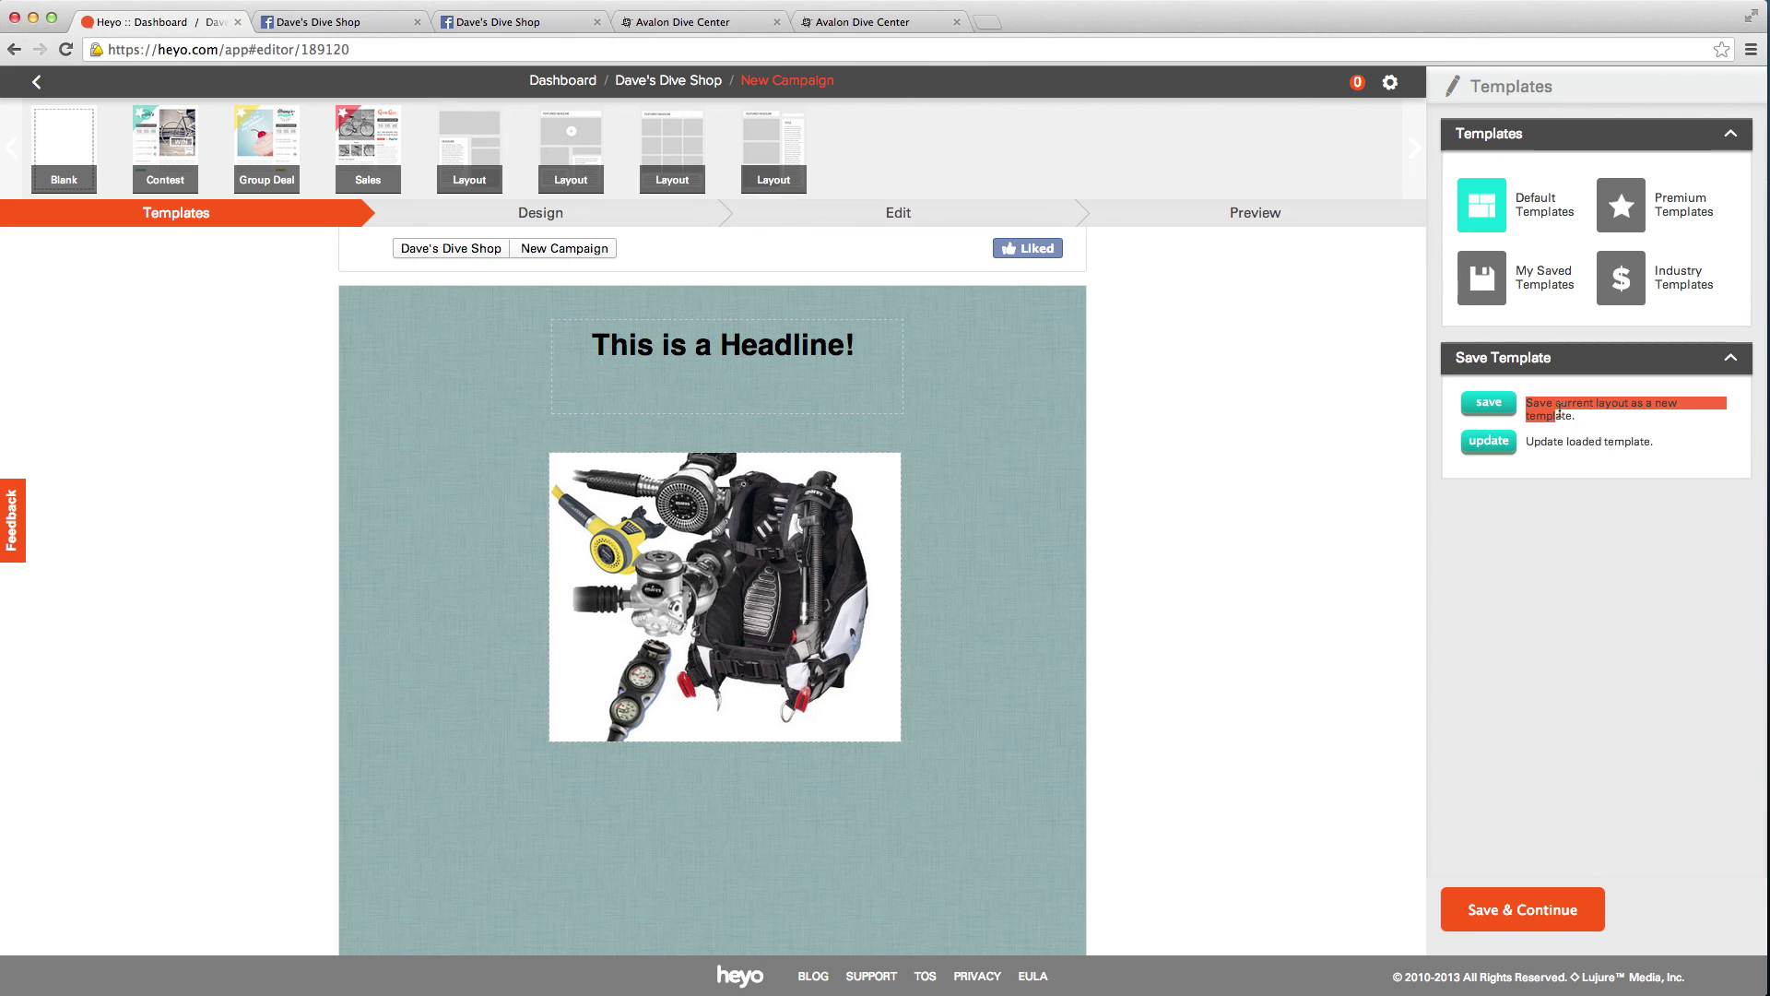
- Save the current campaign layout as a custom template named 'New Products Fall 2013'
drag(1531, 404, 1572, 417)
click(1598, 510)
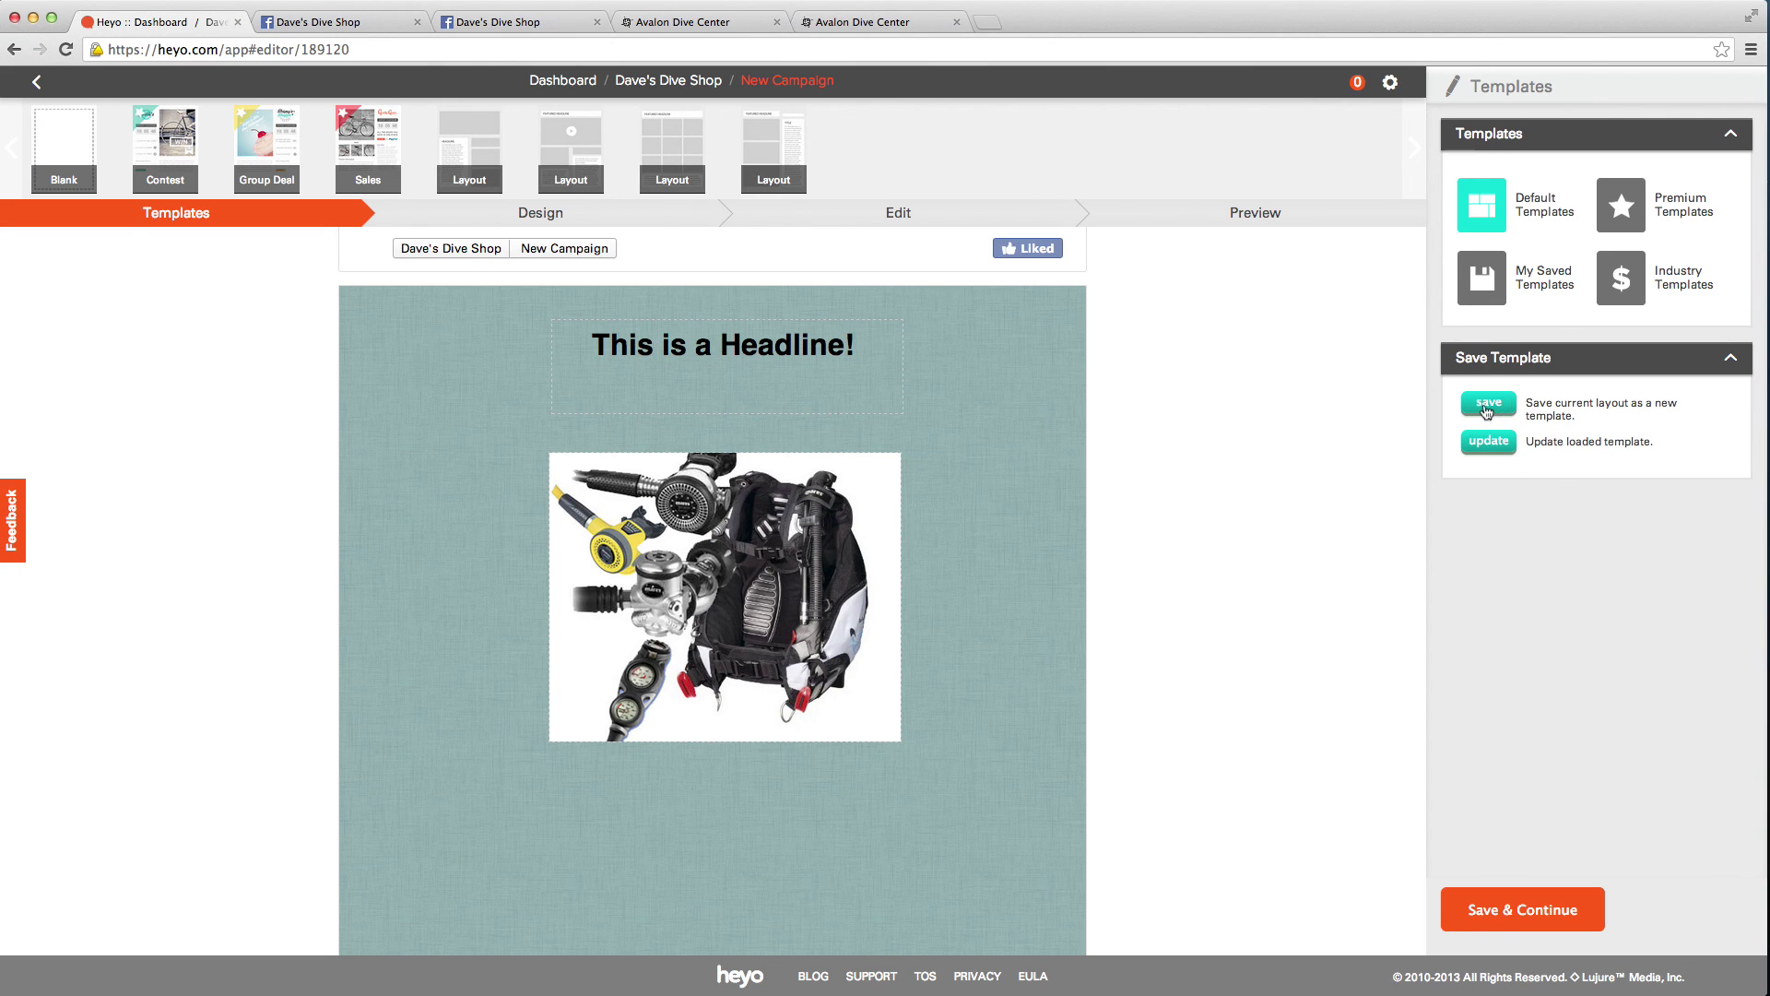
click(1487, 402)
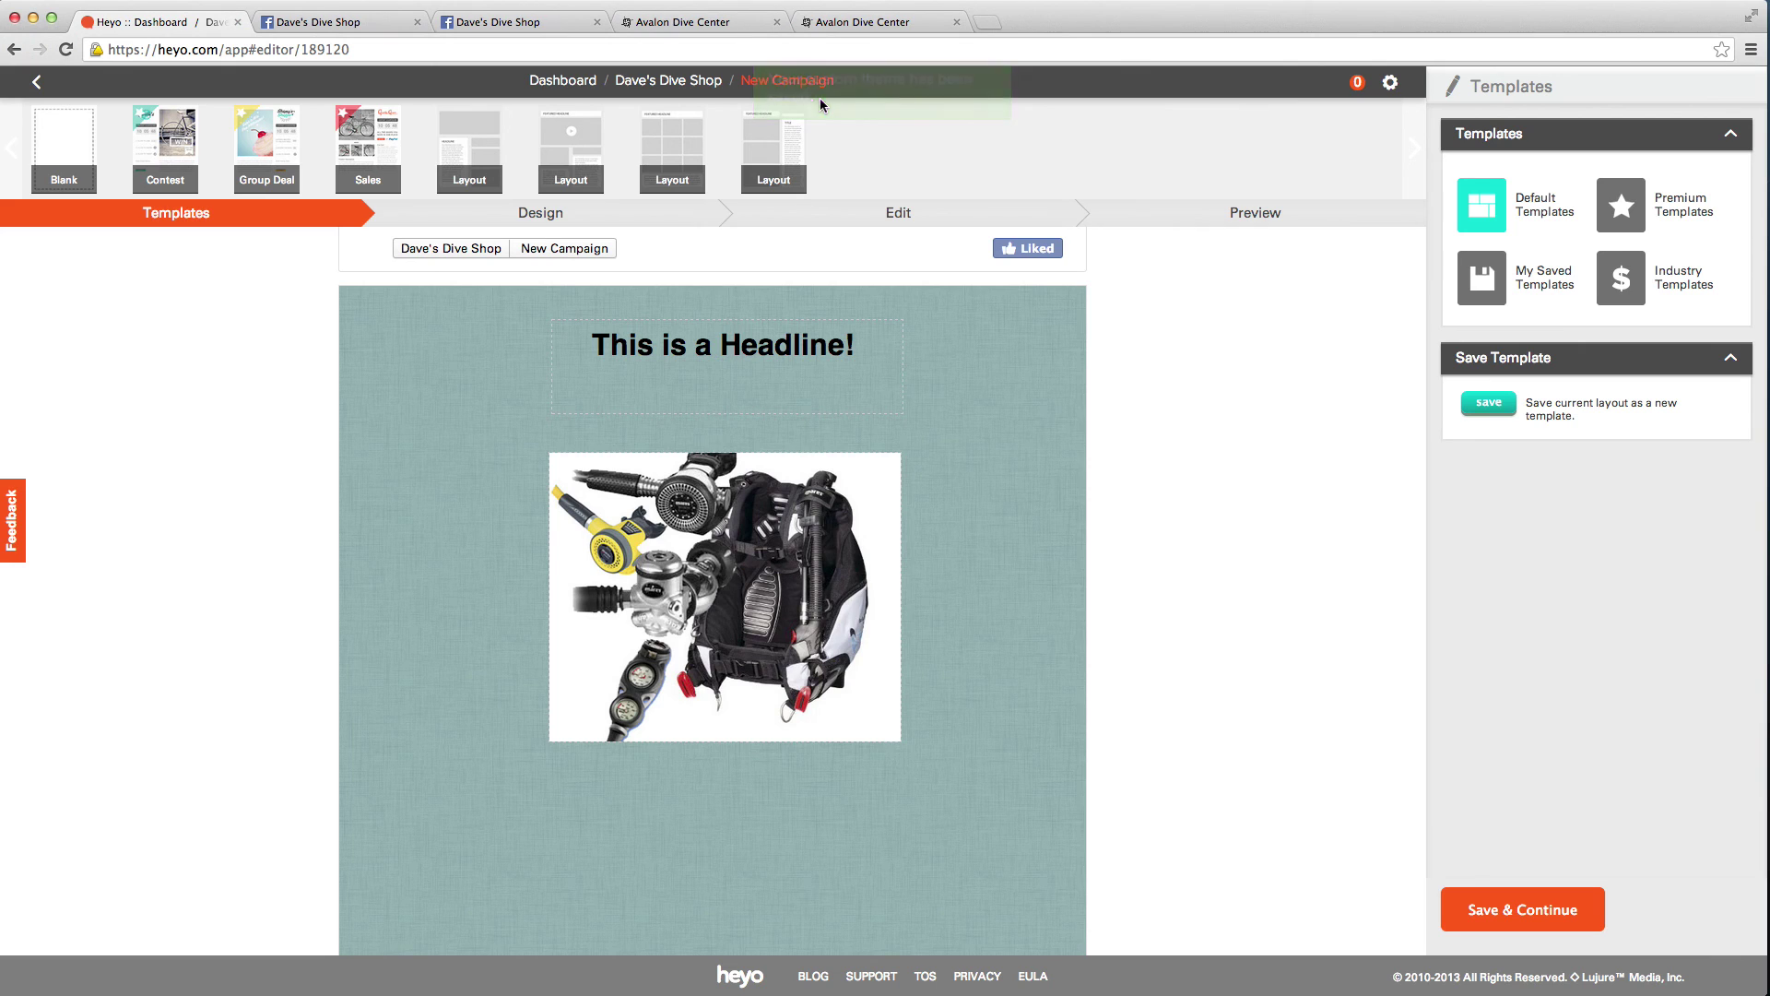
- Apply the 'New Products Fall 2013' template from My Saved Templates
click(1493, 277)
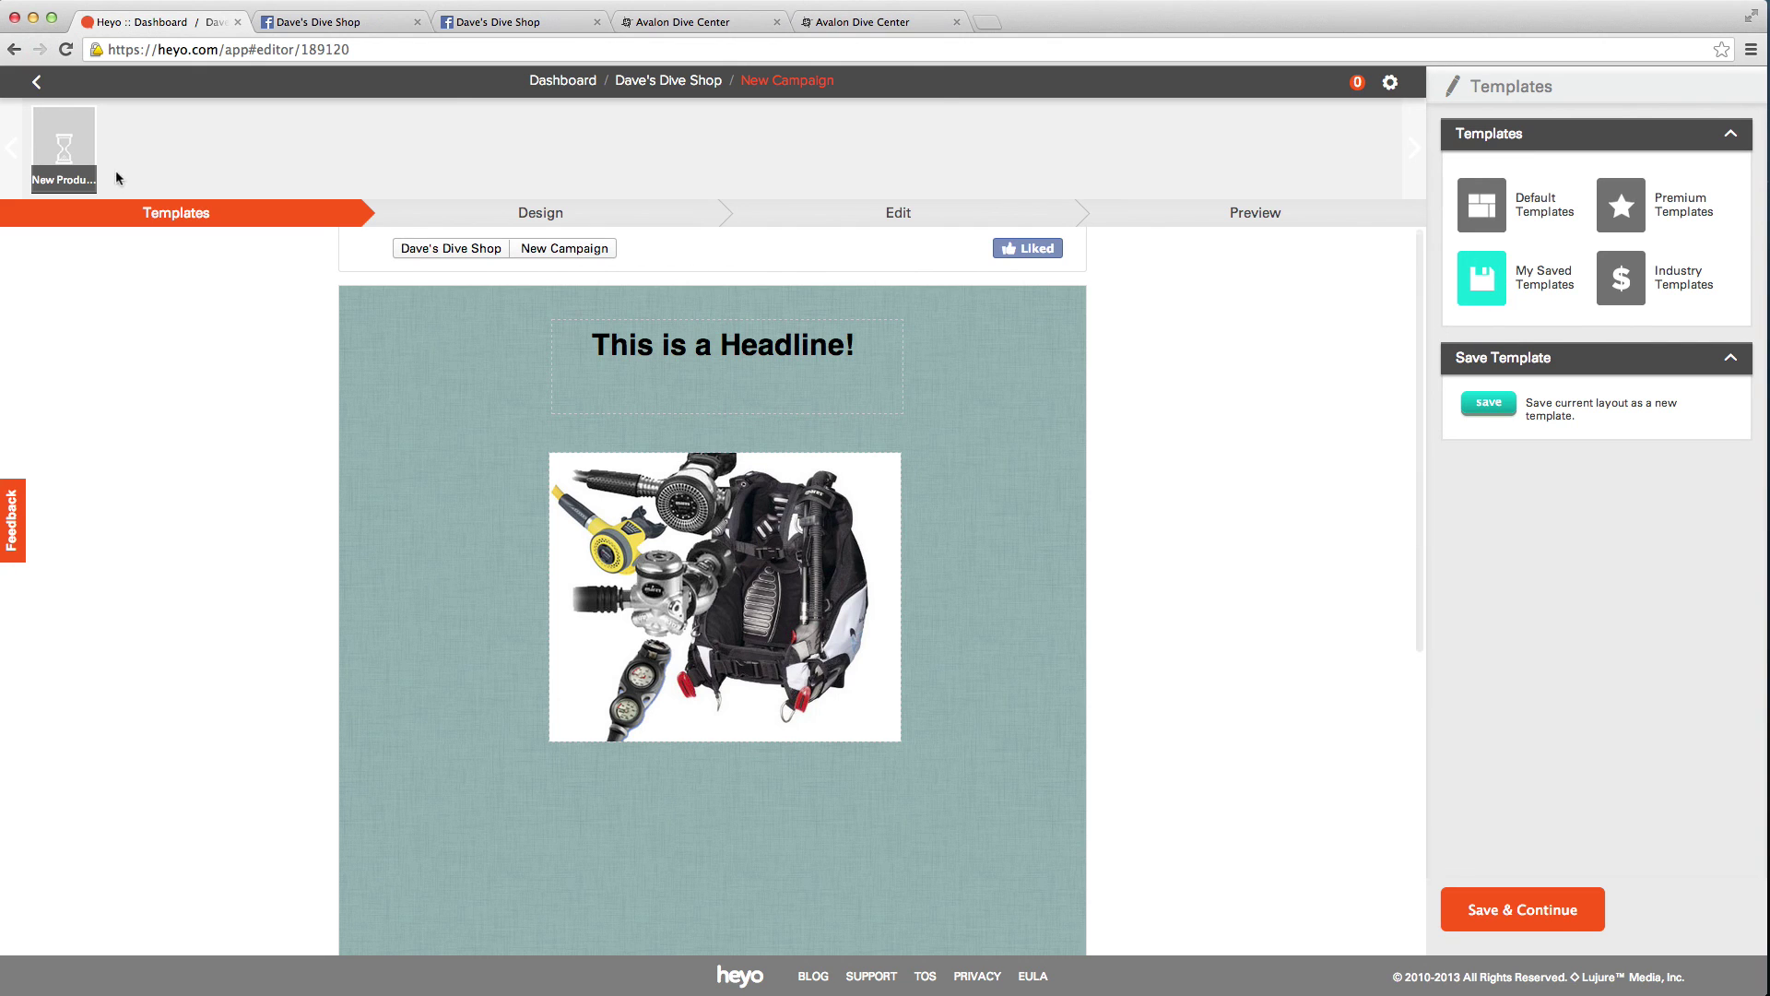
click(81, 146)
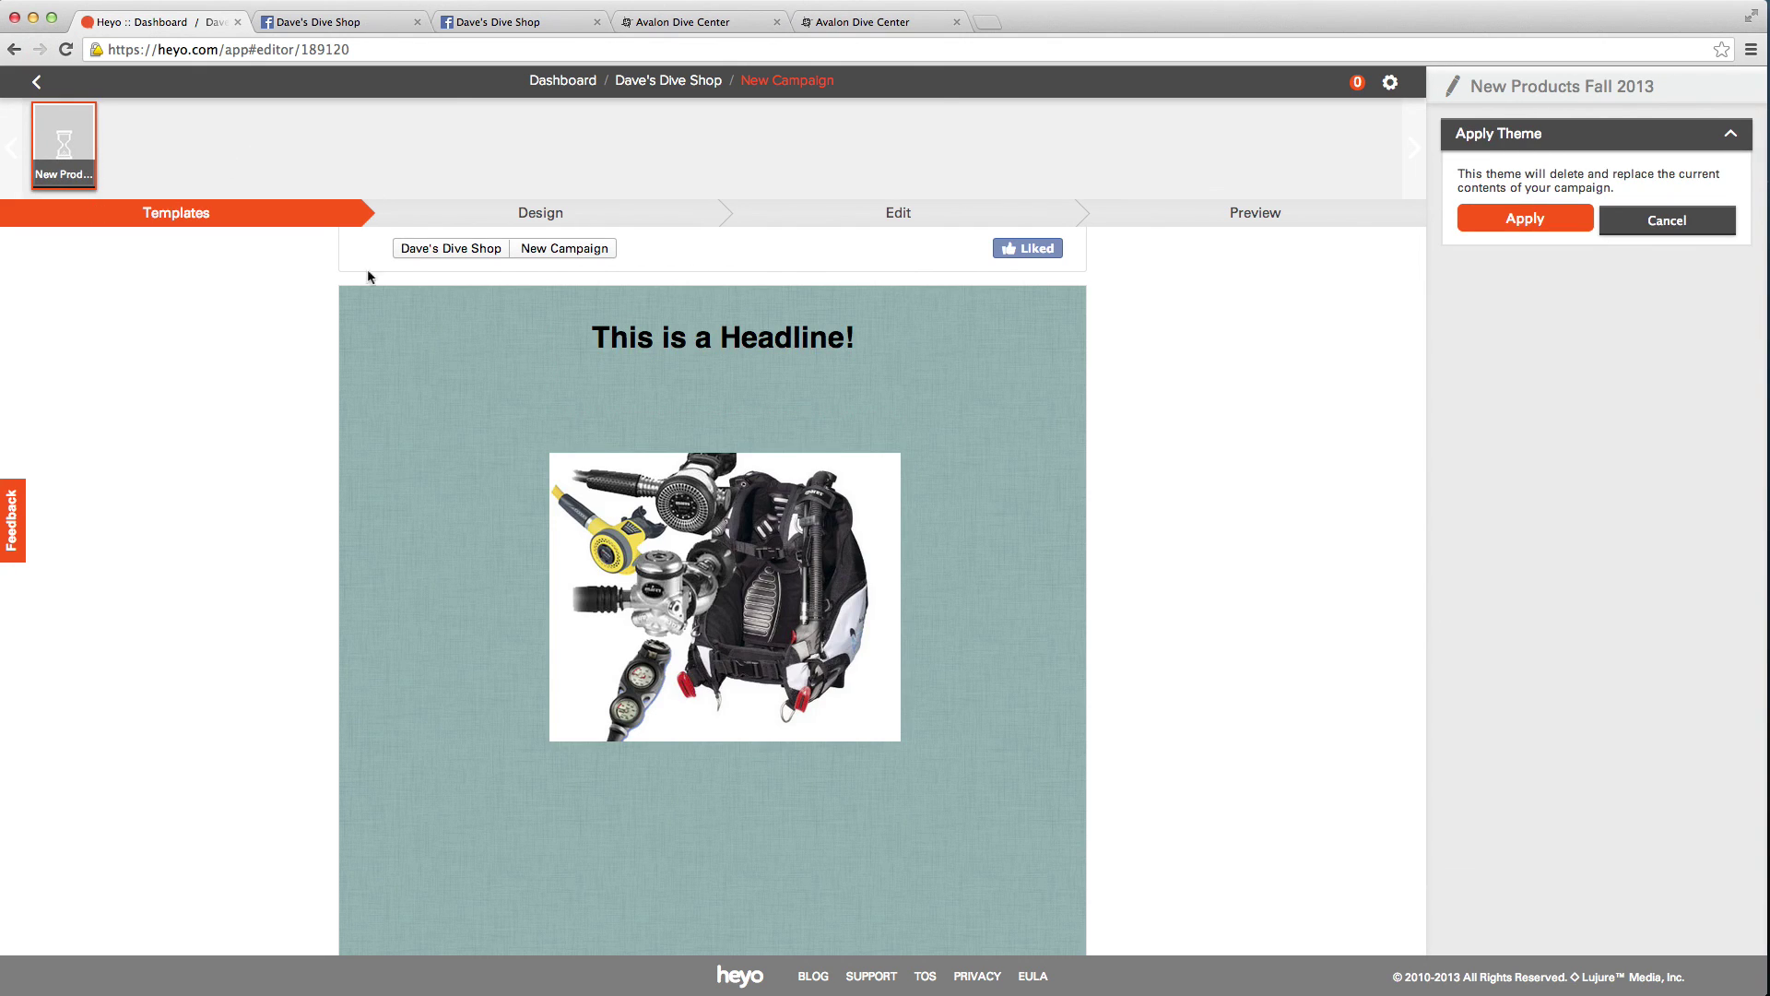
click(1525, 219)
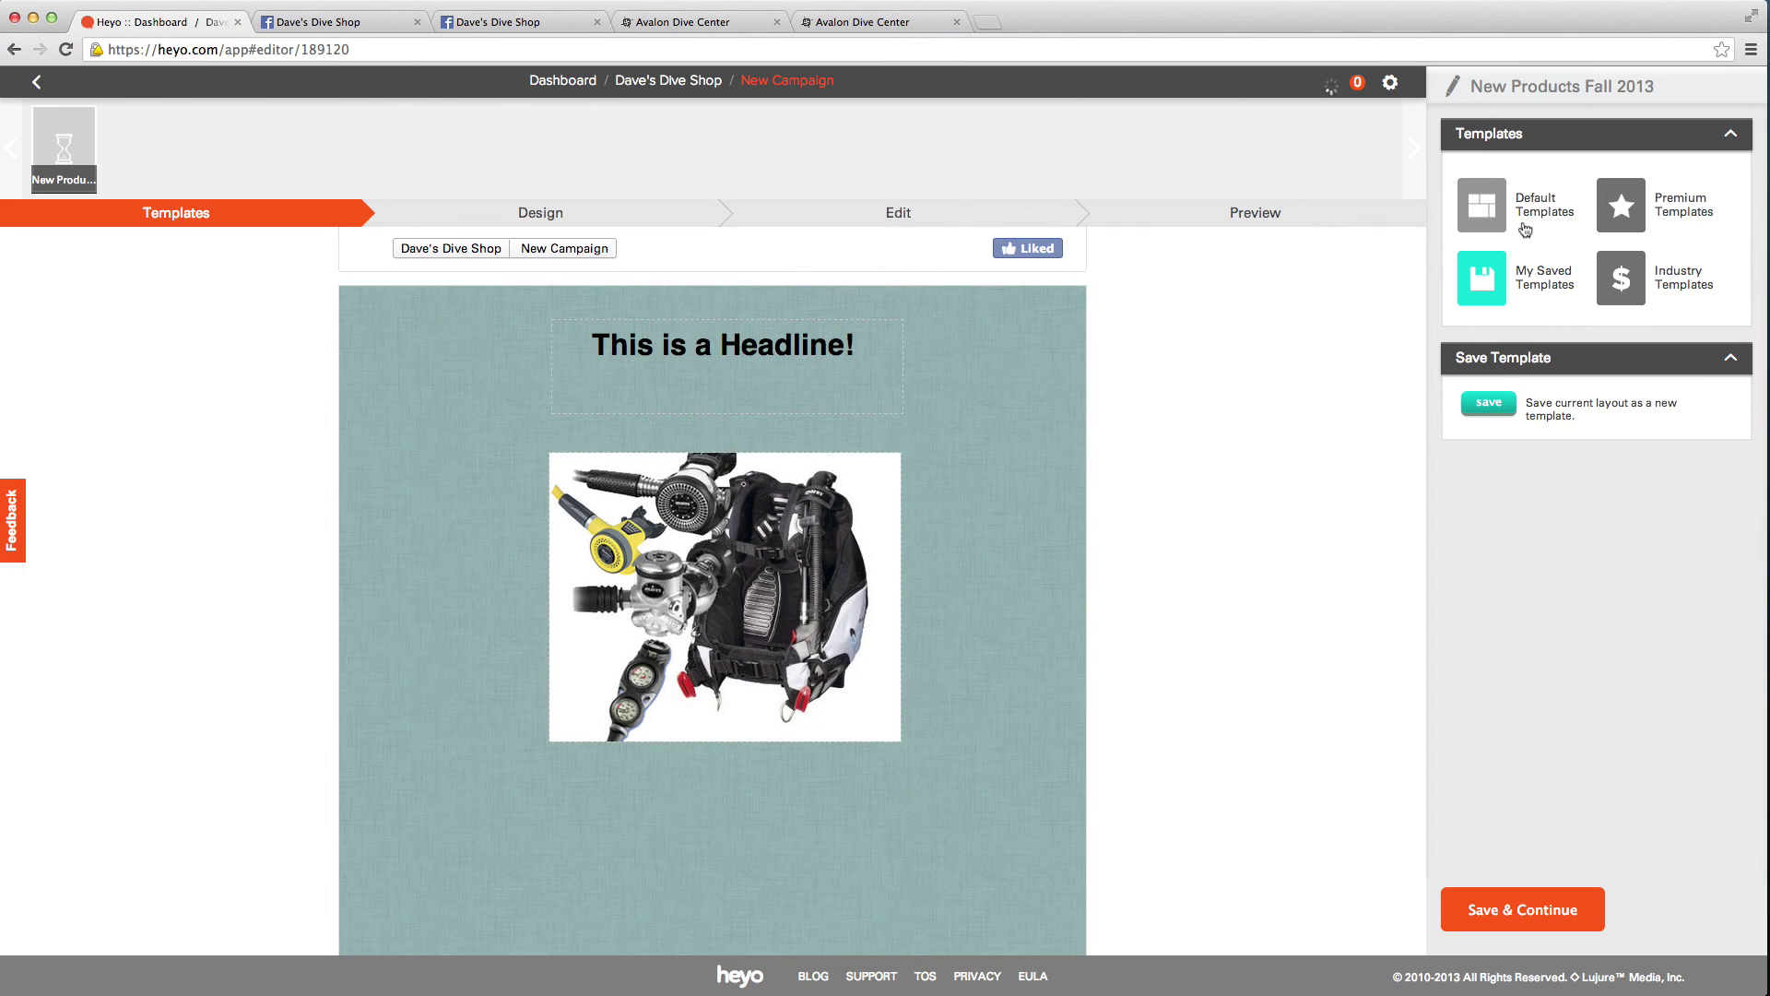